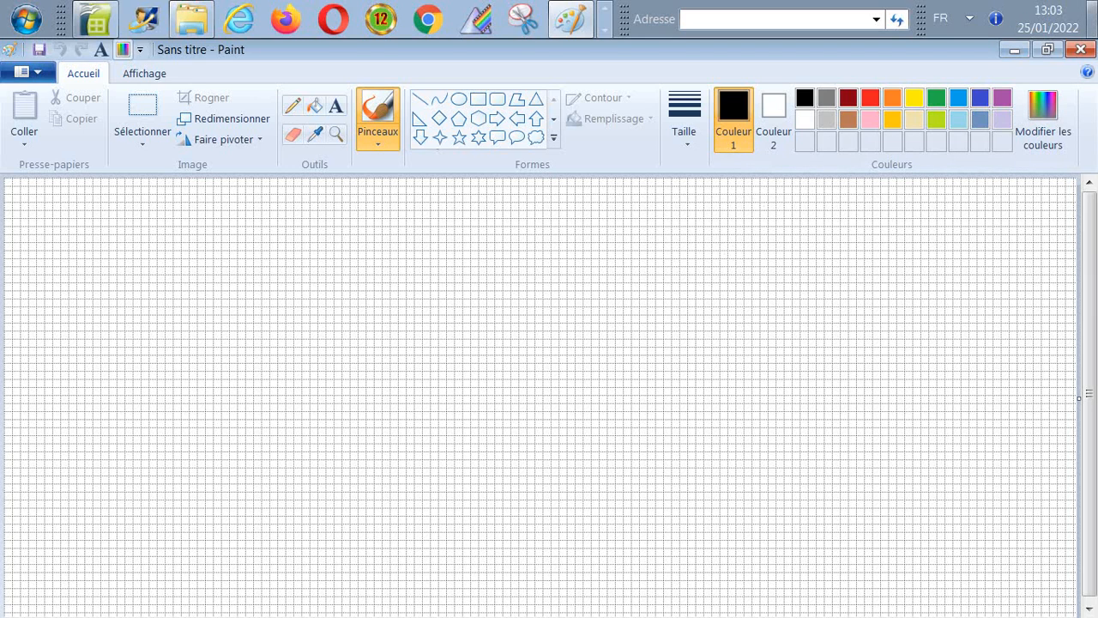
Minimize the Paint window and open the Algèbre financière.xlsx workbook from the desktop.
mouse_move(1046, 19)
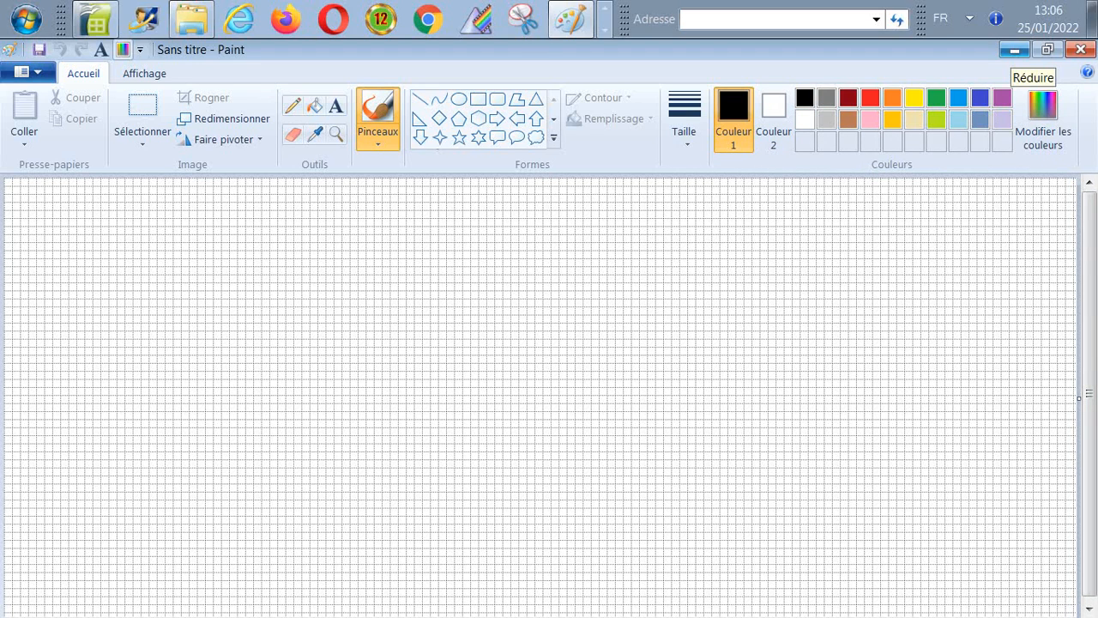
left_click(1014, 49)
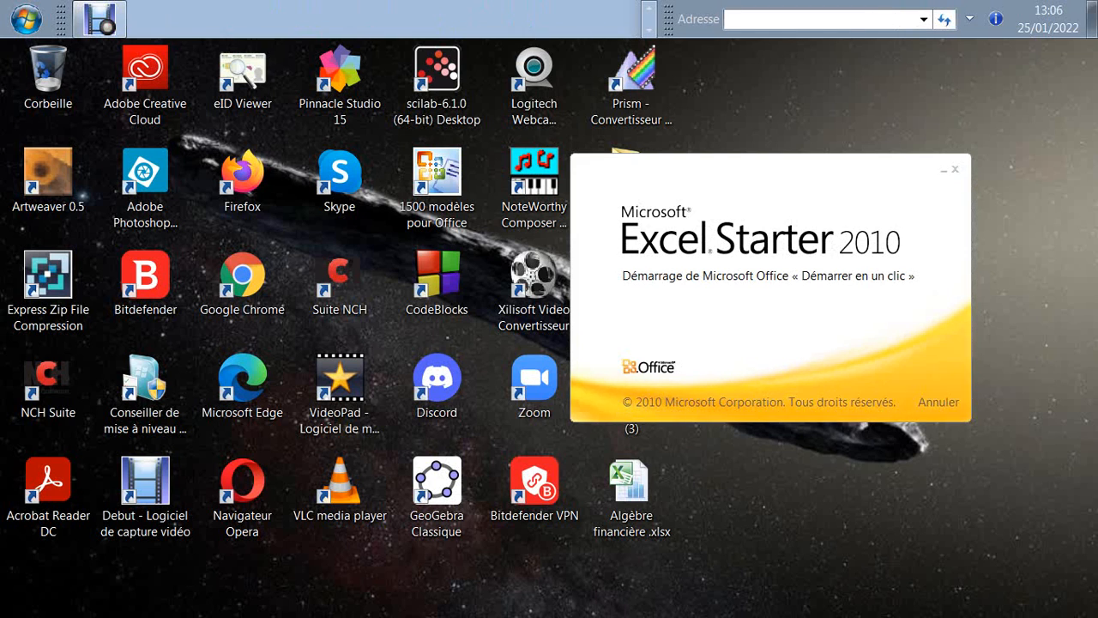
left_click(631, 497)
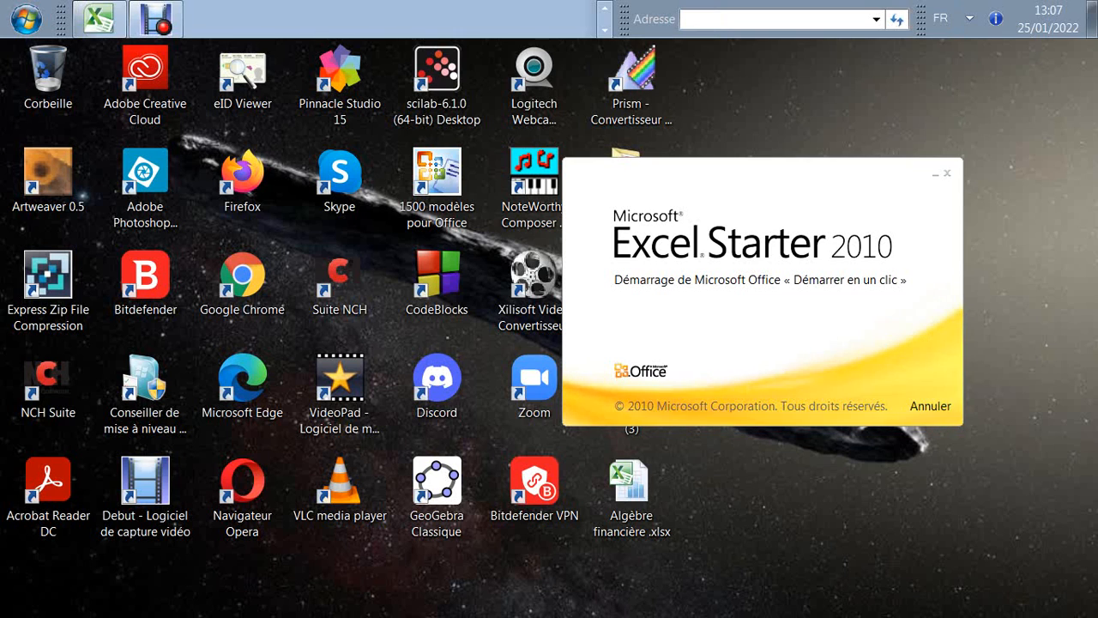
left_click(605, 8)
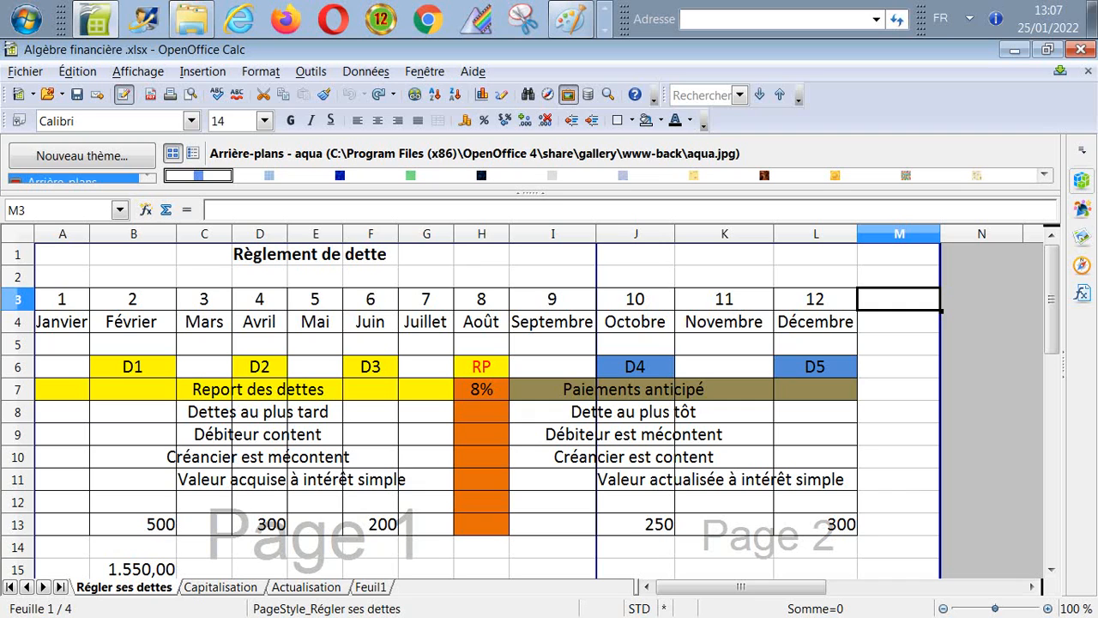
Look at the Actualisation sheet and return to the Régler ses dettes sheet.
left_click(1014, 49)
key("ctrl+Page_Down")
key("ctrl+Page_Down")
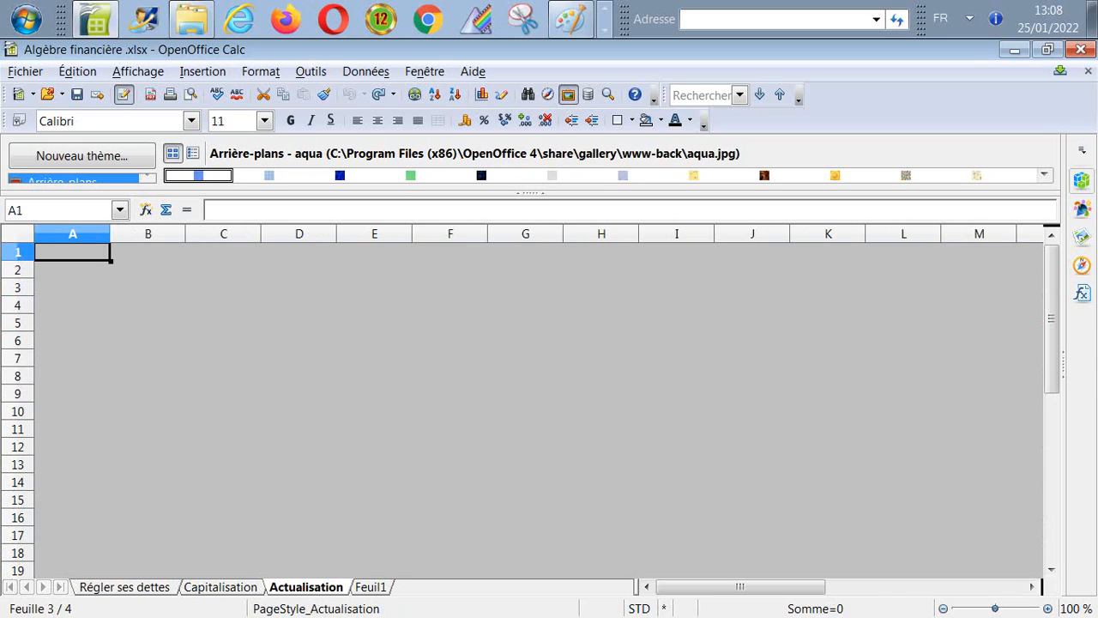
left_click(125, 587)
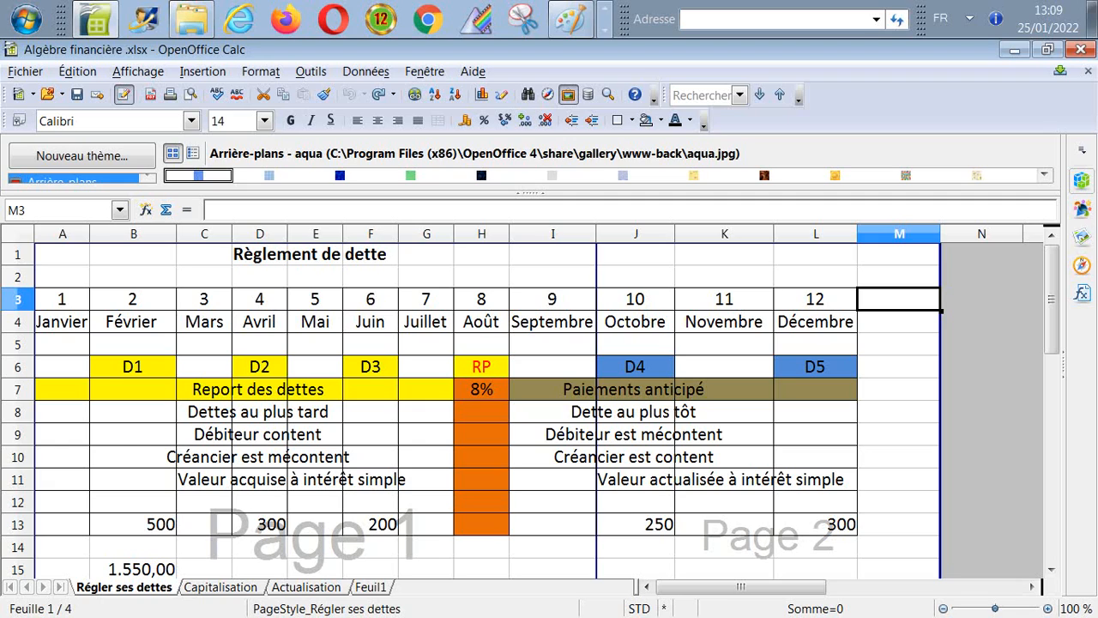
In page break preview of Régler ses dettes, remove the page break after column I and extend page 1 through column N.
left_click(138, 72)
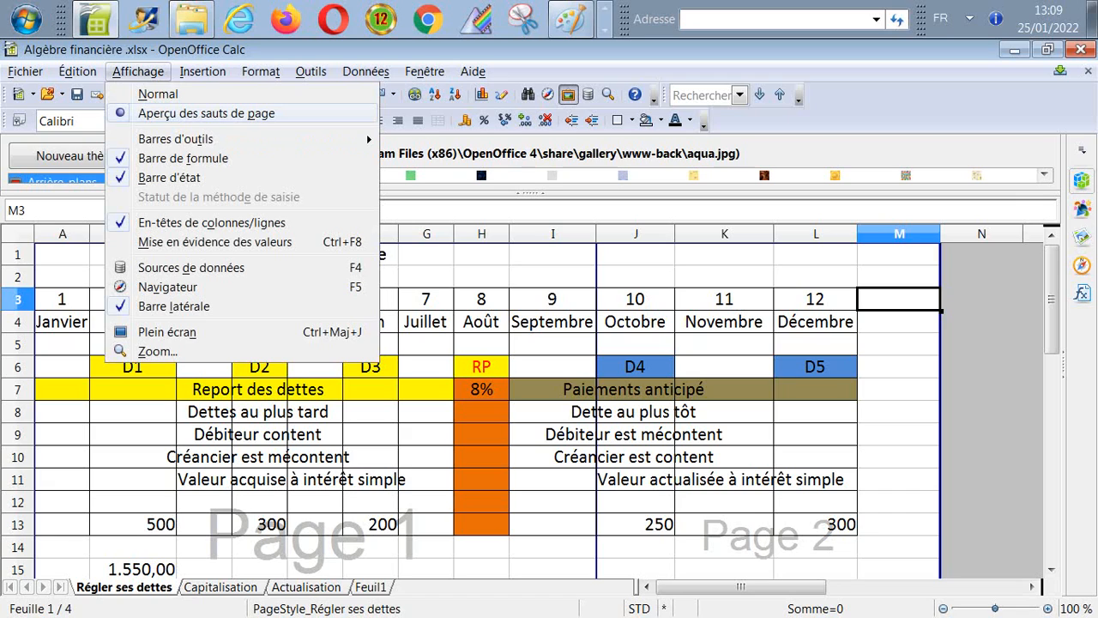
left_click(206, 113)
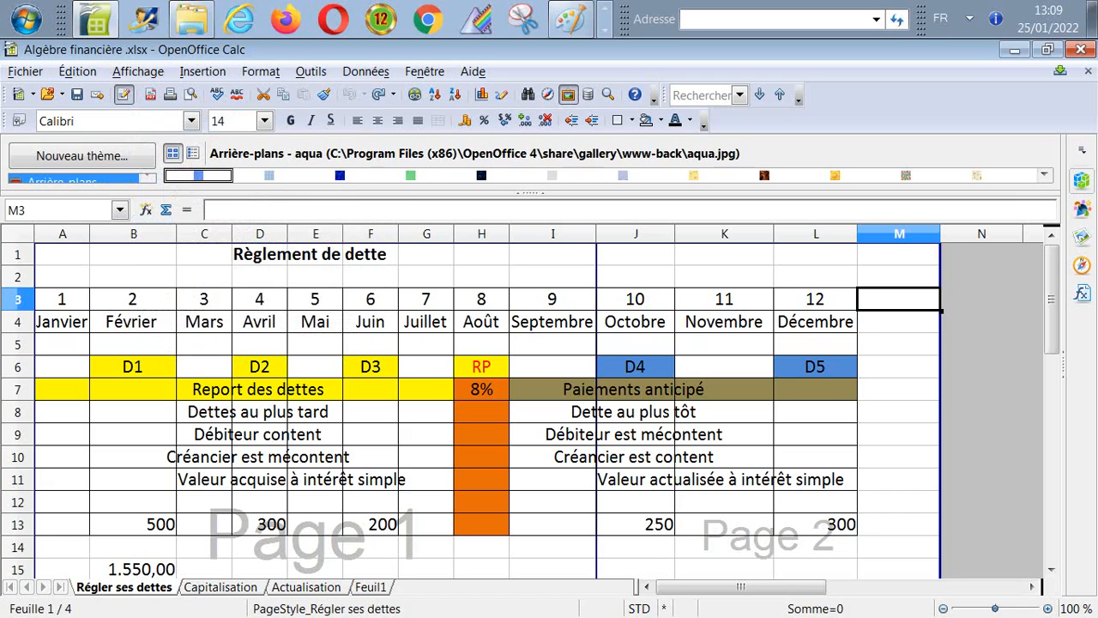
left_click(138, 72)
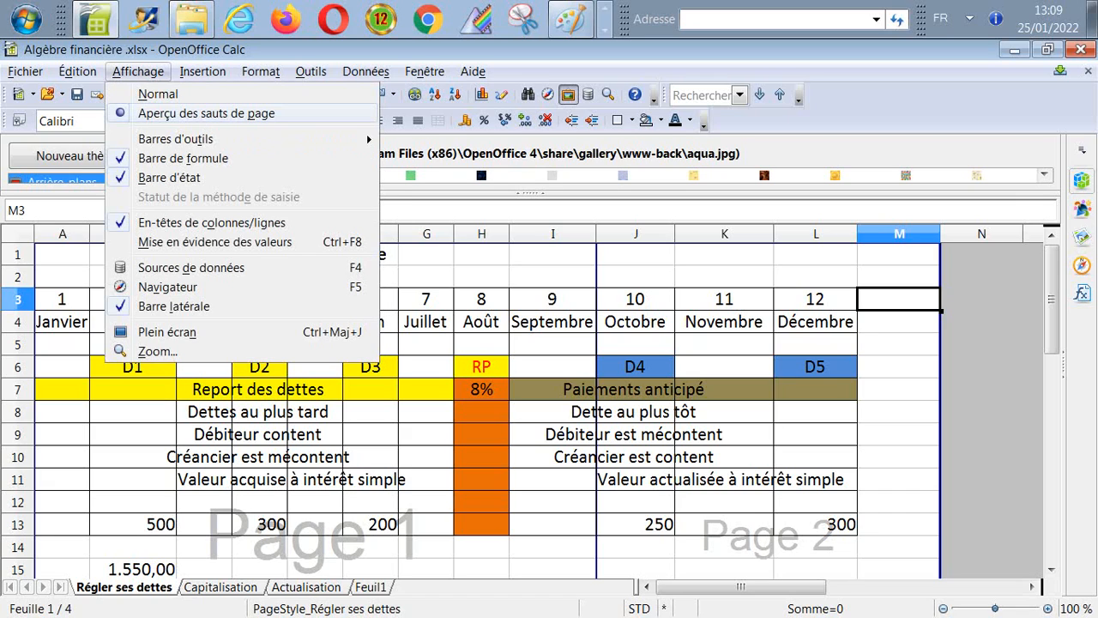
key("Escape")
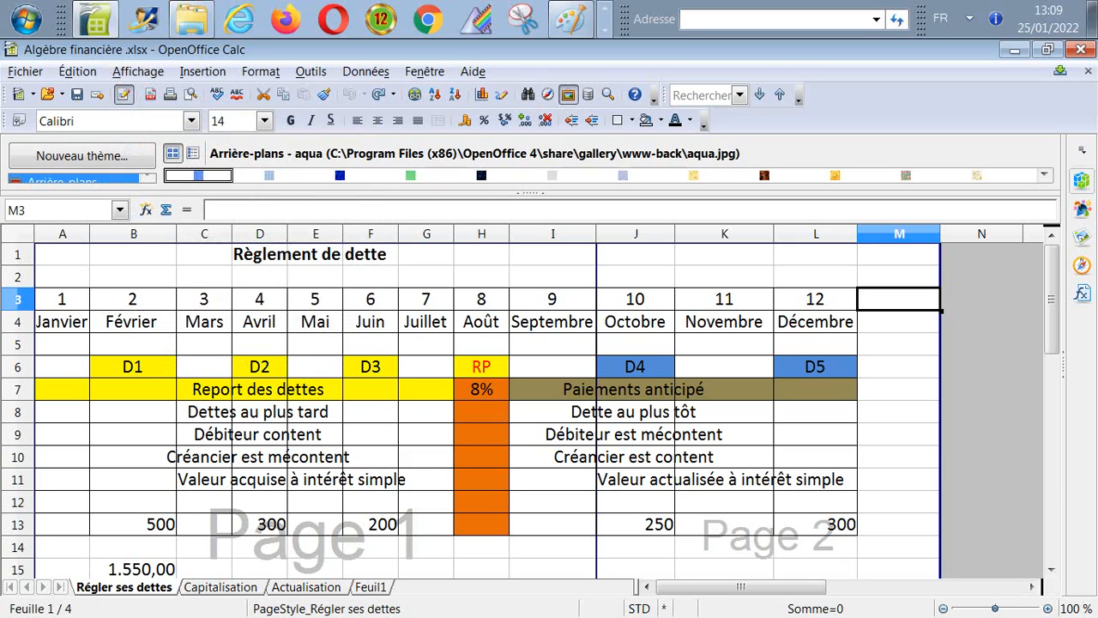
left_click_drag(596, 428, 858, 429)
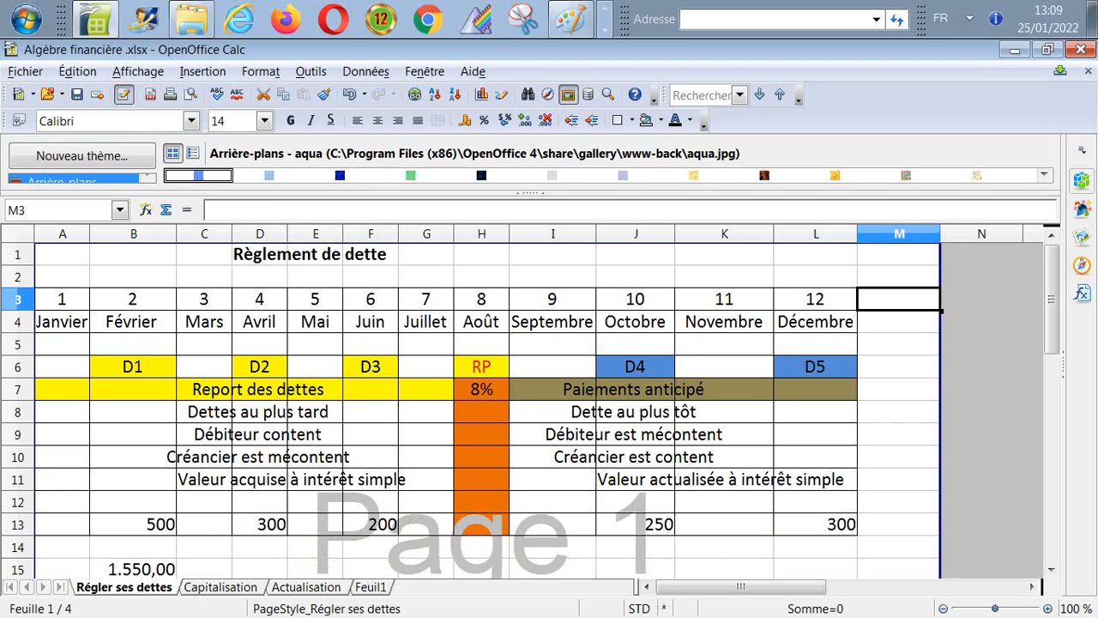
left_click_drag(1052, 277, 1052, 300)
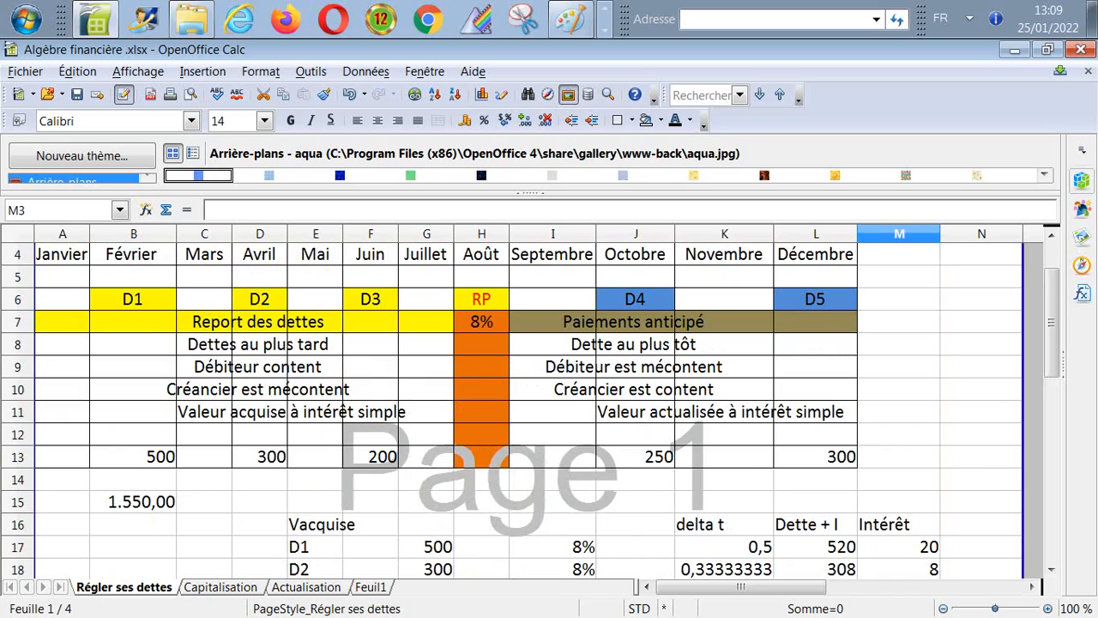
left_click_drag(1051, 322, 1052, 258)
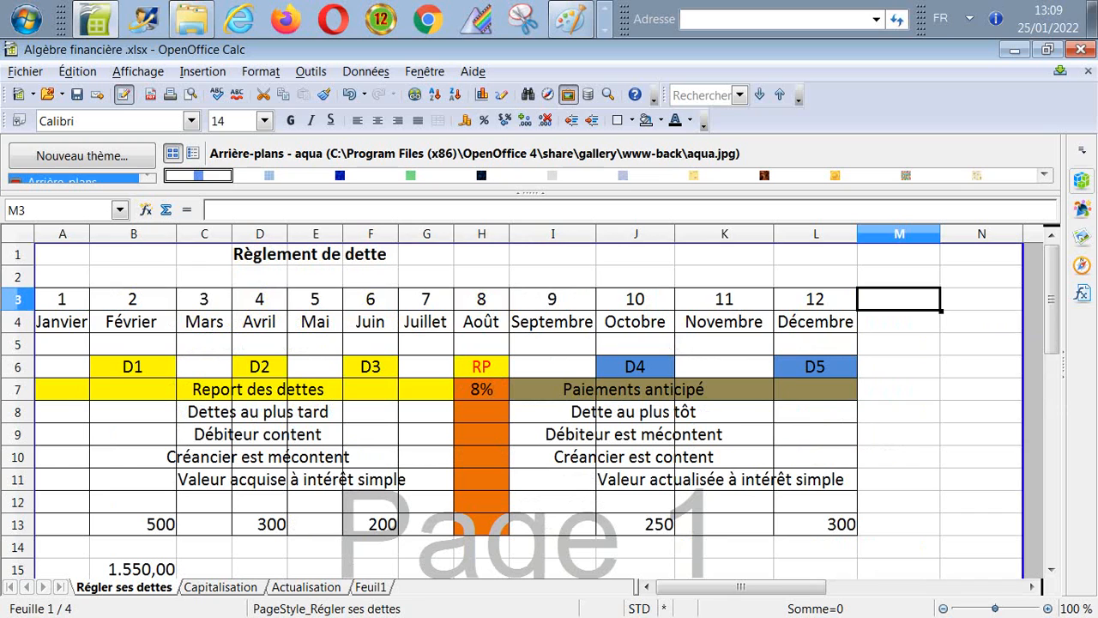
mouse_move(1049, 298)
left_mouse_down()
mouse_move(1050, 408)
mouse_move(1049, 310)
left_mouse_up()
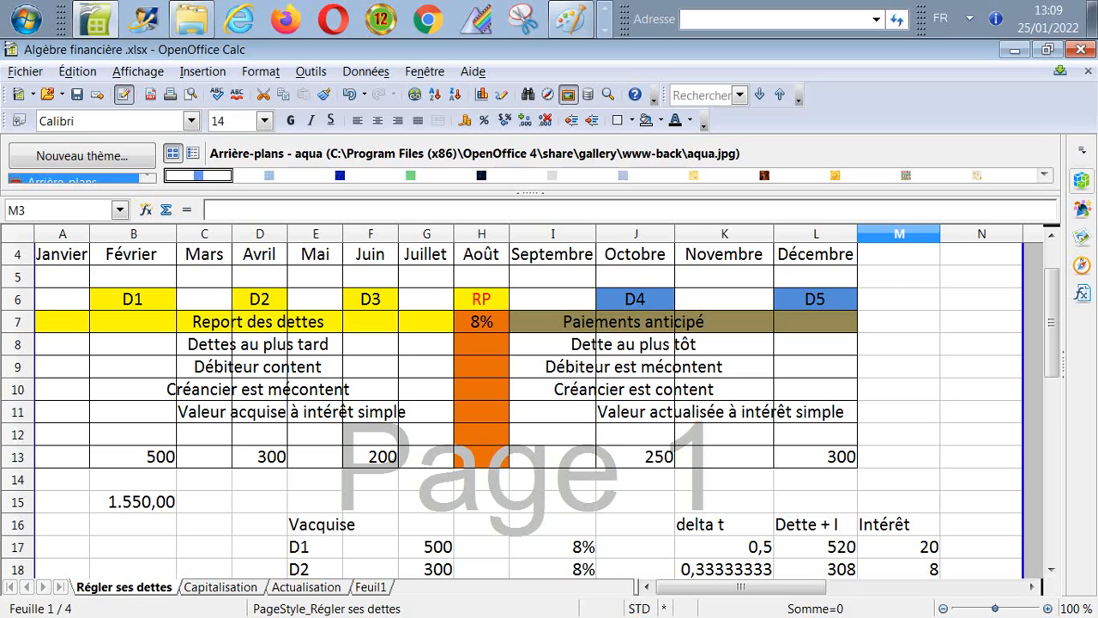
Look over the Capitalisation sheet and its chart, and show cell E7 of the Actualisation sheet.
key("ctrl+Page_Down")
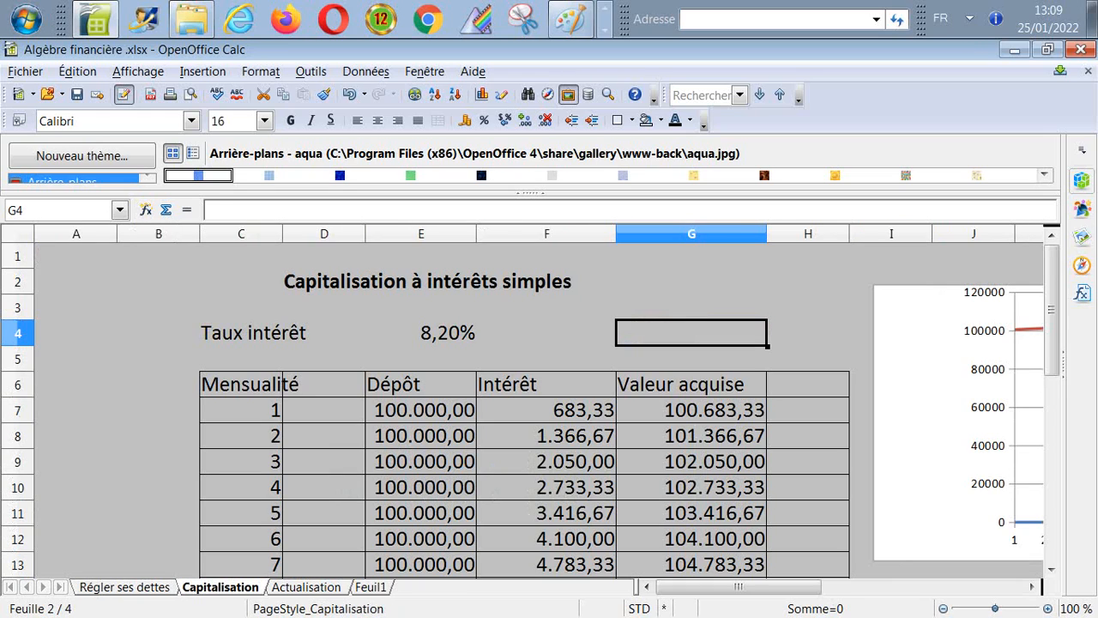
left_click(935, 420)
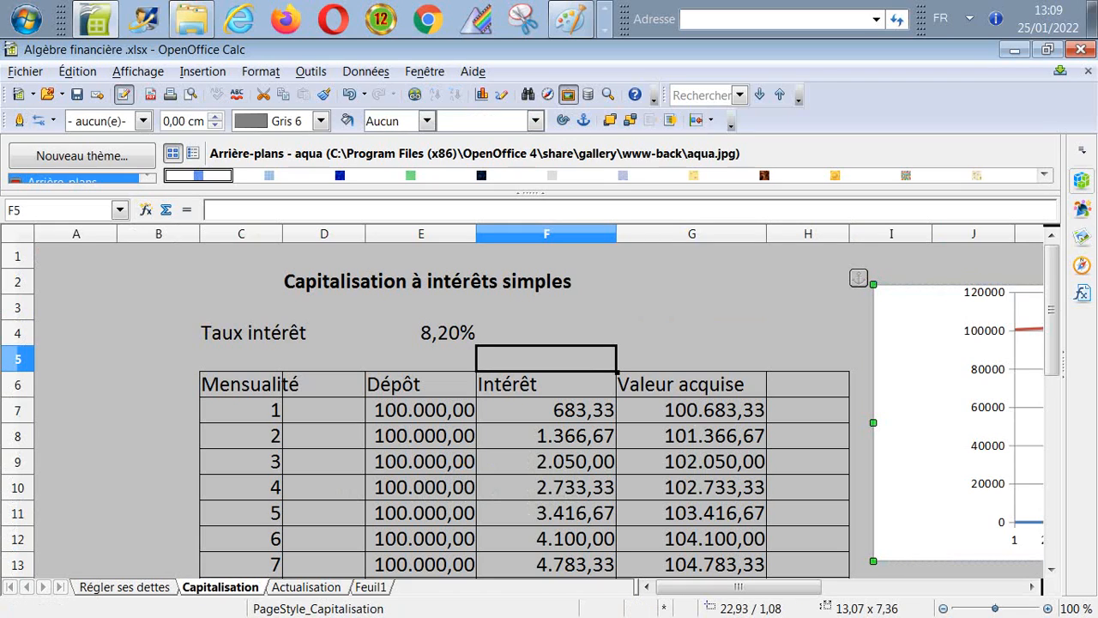
left_click(547, 306)
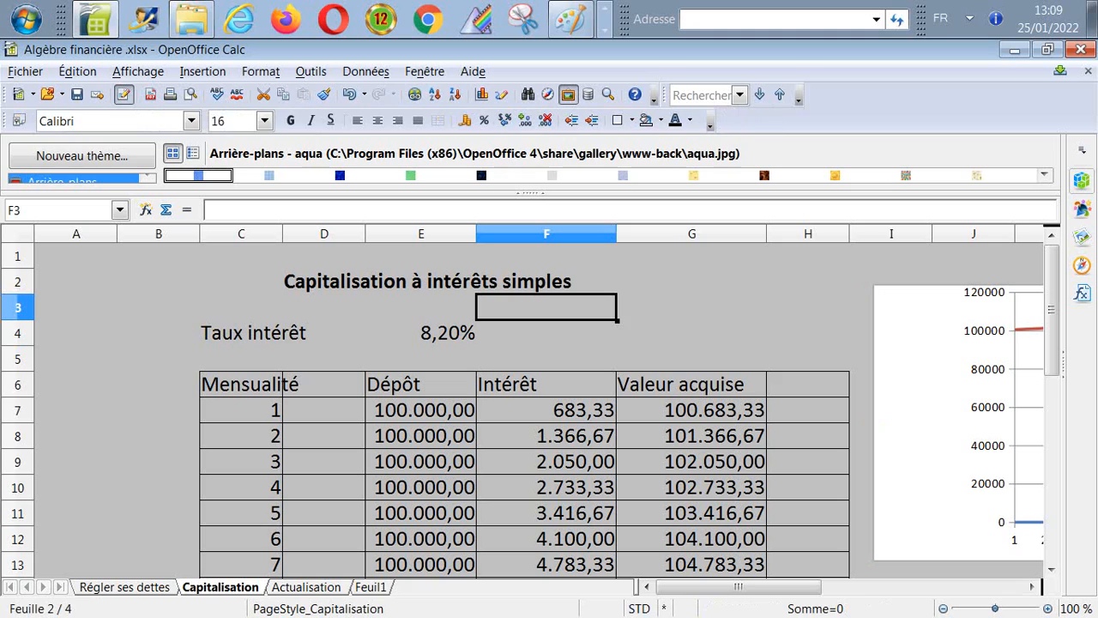
key("ctrl+Page_Down")
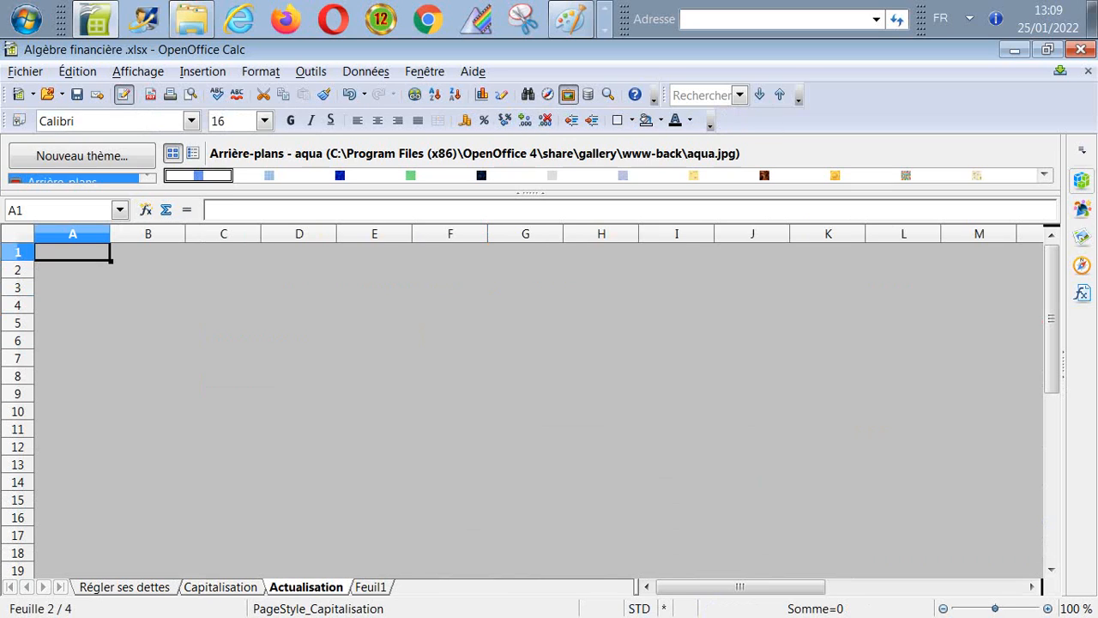
left_click(374, 358)
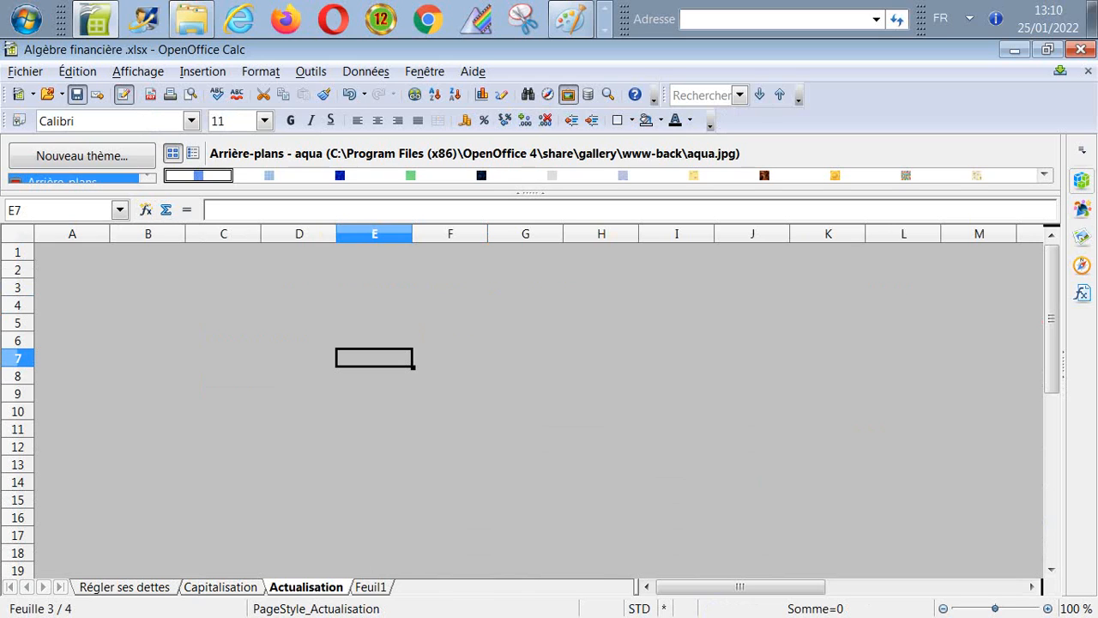
key("alt+a")
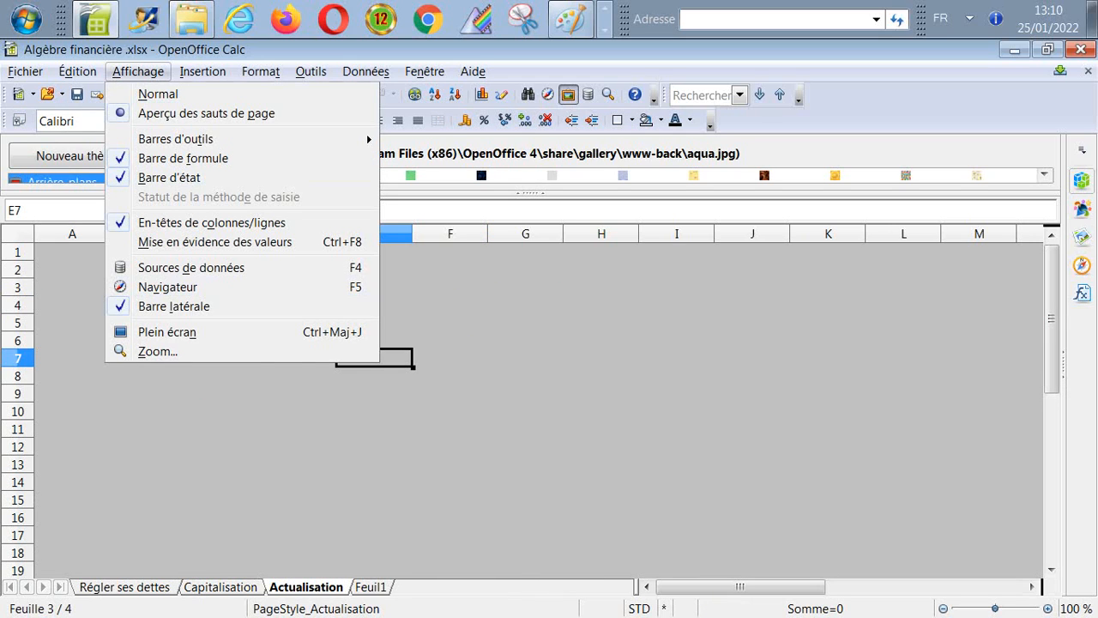
key("Escape")
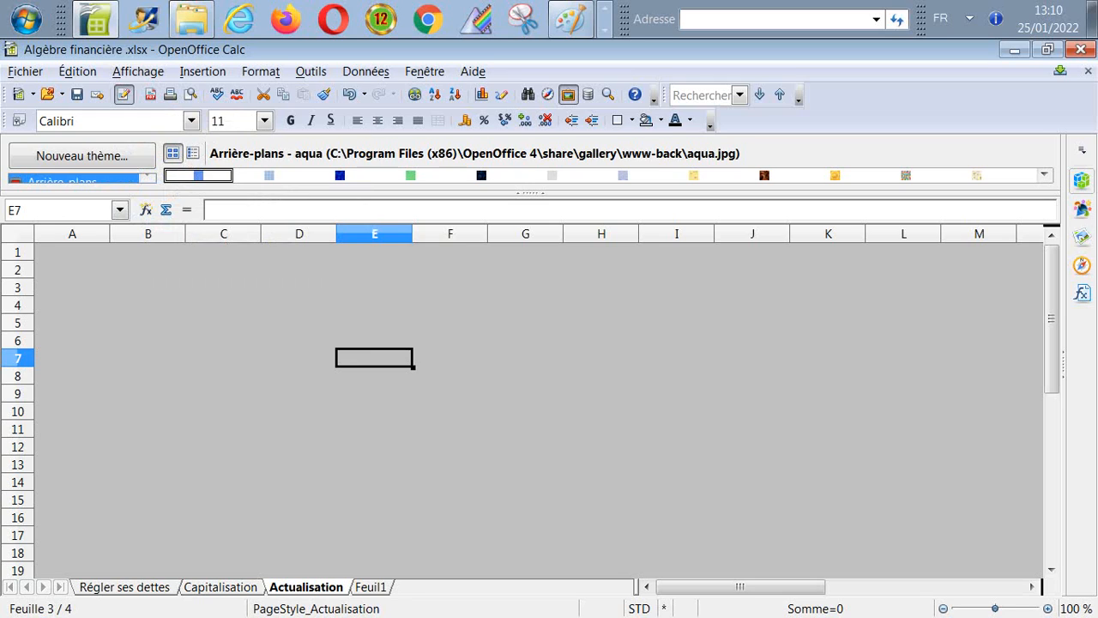
key("ctrl+a")
key("shift+F10")
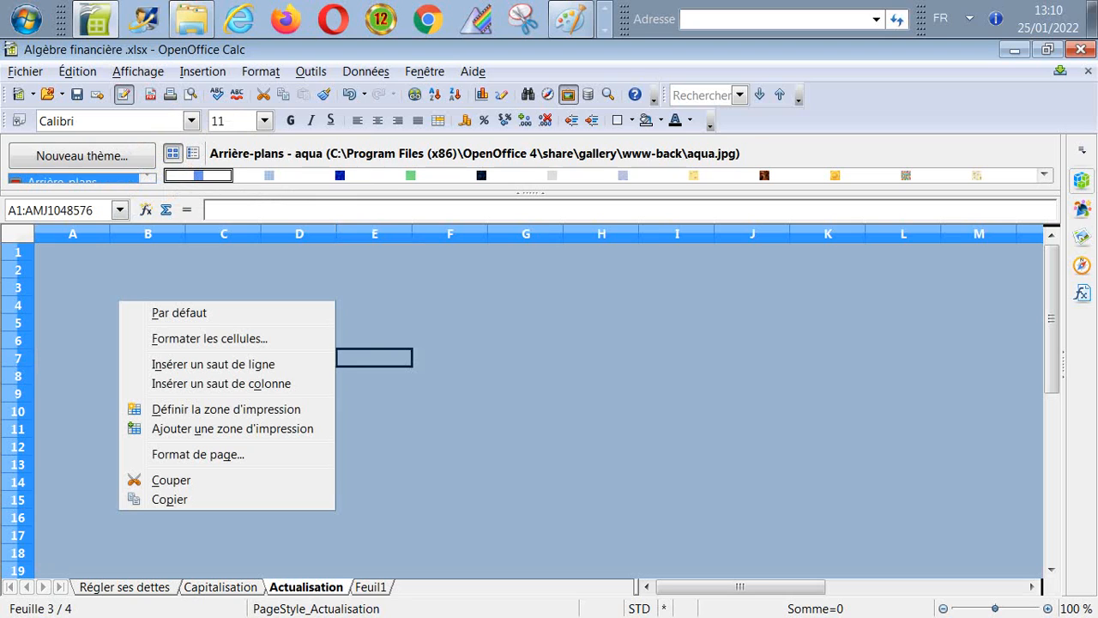
key("Escape")
key("alt+i")
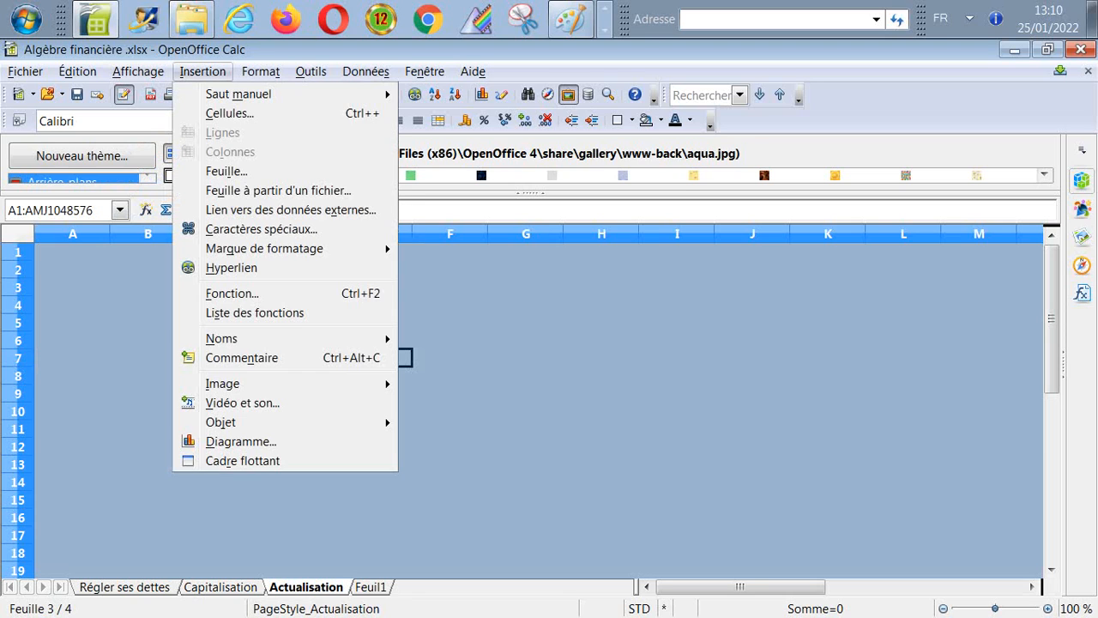
Switch the Actualisation sheet to the normal view and select cell C4.
key("Left")
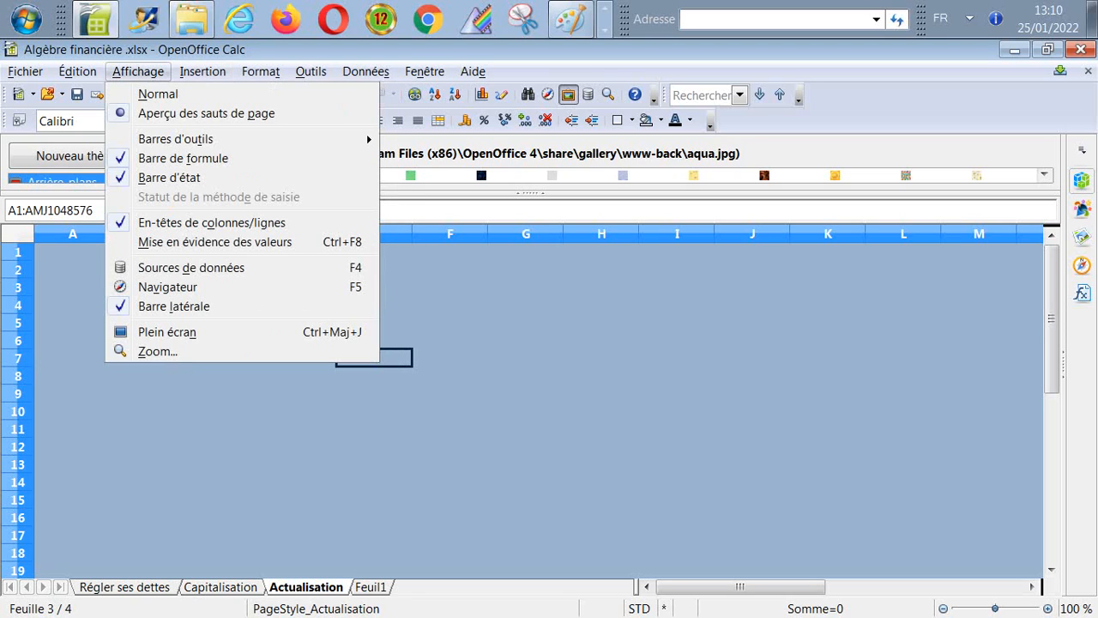
key("Escape")
left_click(223, 304)
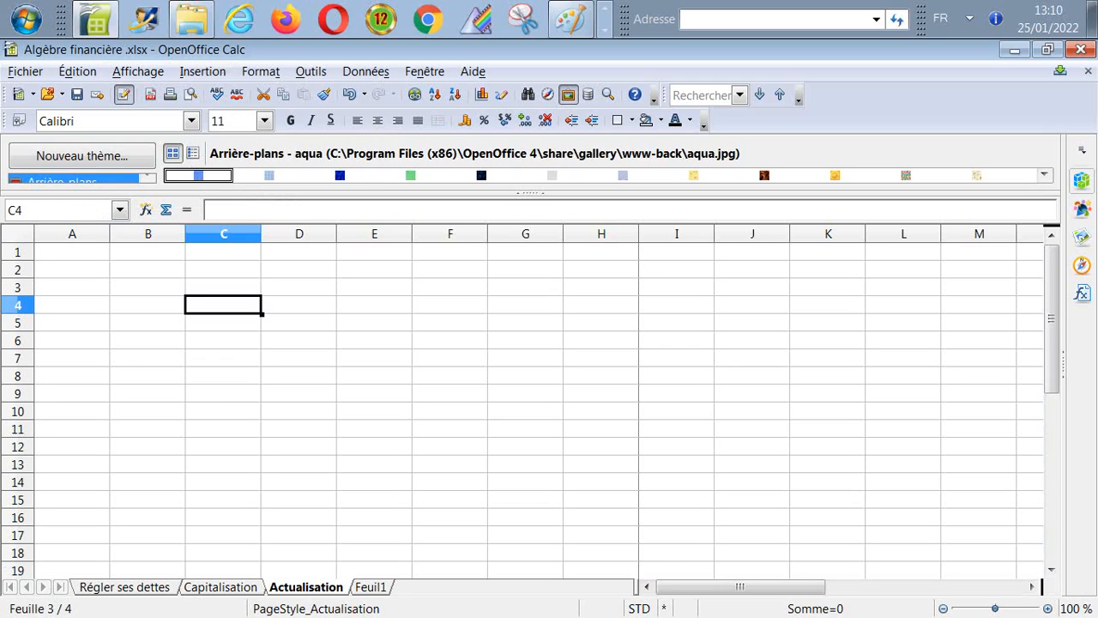
Turn on page break preview for the Actualisation sheet and return it to the normal view.
key("alt+a")
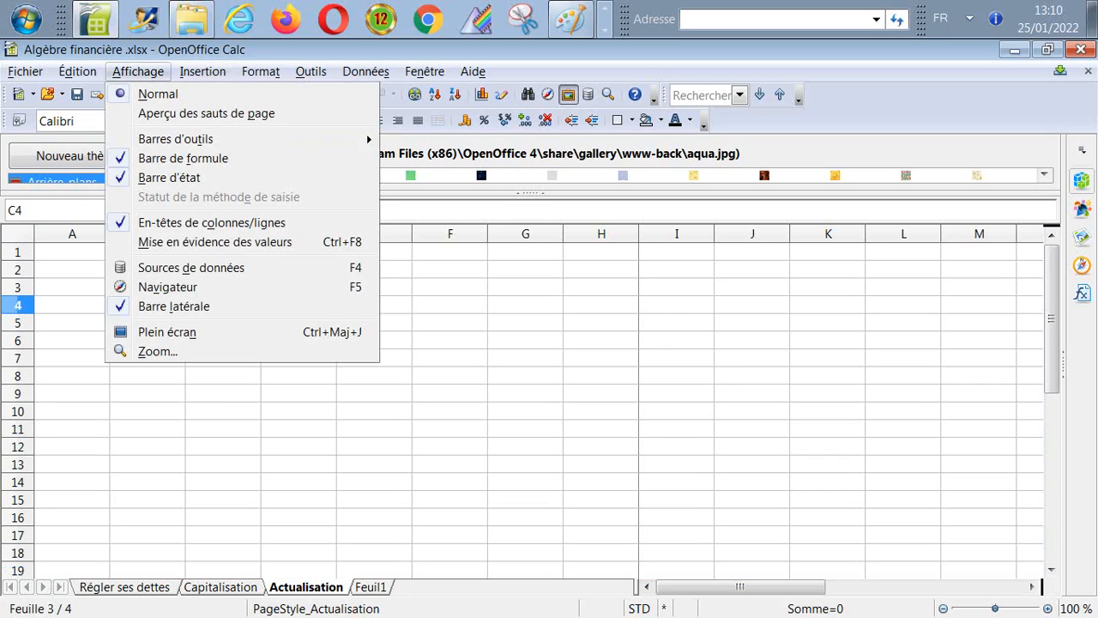
key("Down")
key("Return")
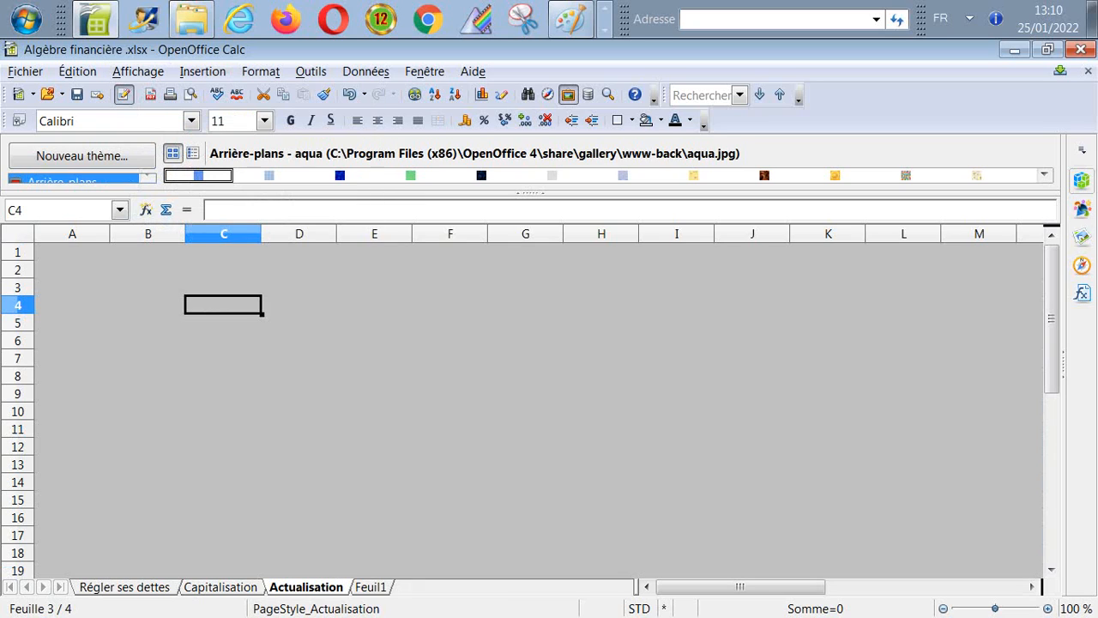
mouse_move(1052, 310)
left_mouse_down()
mouse_move(1052, 370)
mouse_move(1052, 310)
left_mouse_up()
key("alt+a")
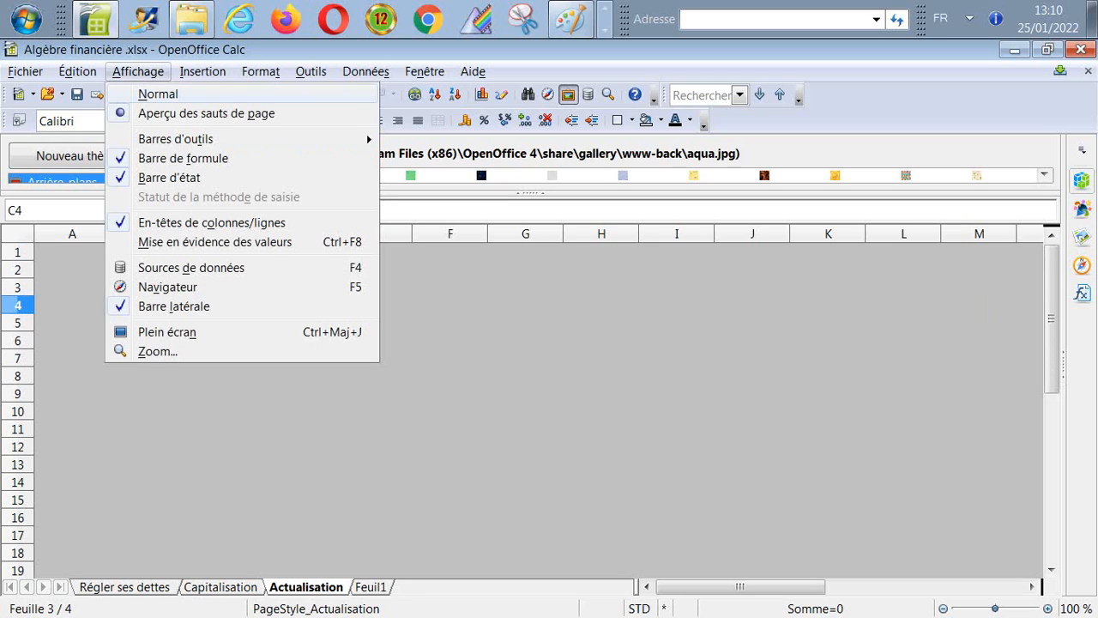
key("Return")
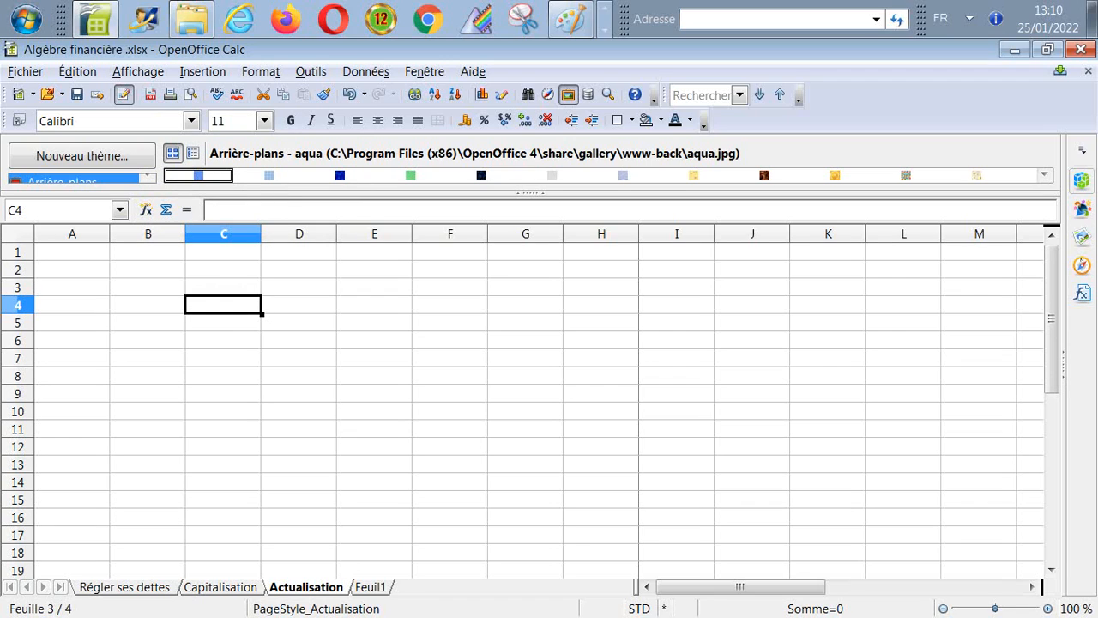
Show the Feuil1 sheet, select cell G6 and turn on page break preview.
key("ctrl+Page_Down")
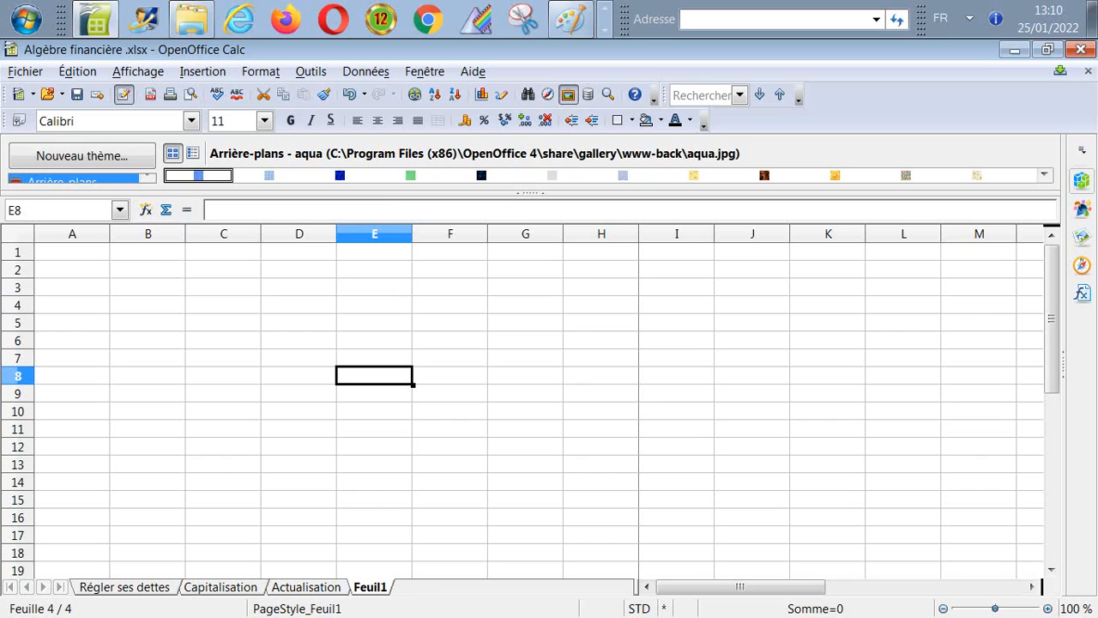
left_click(525, 340)
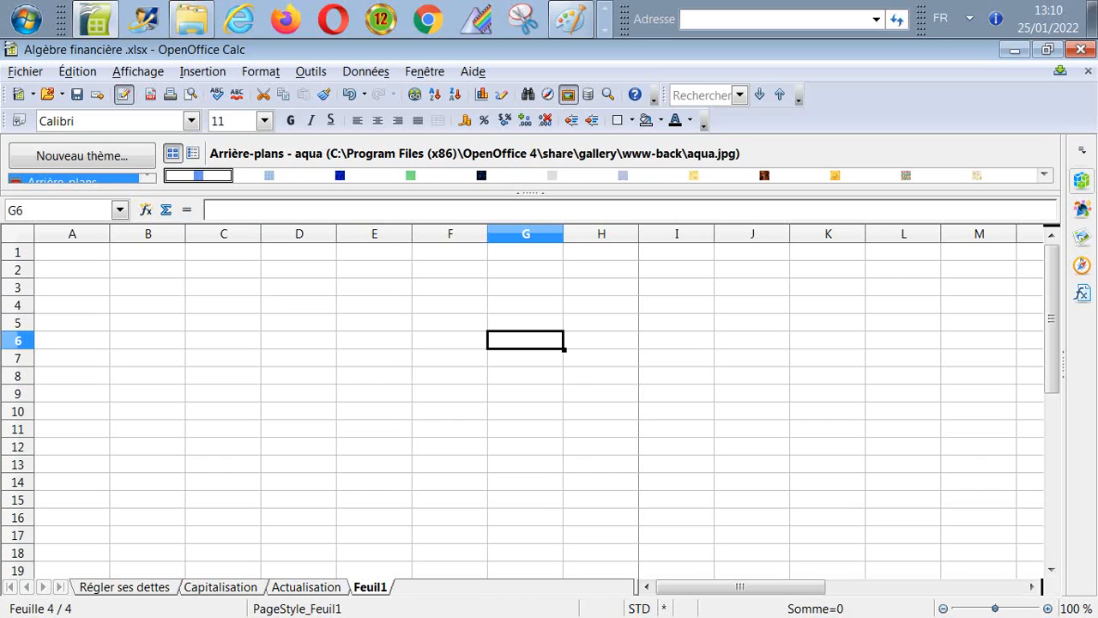
left_click(137, 72)
left_click(172, 113)
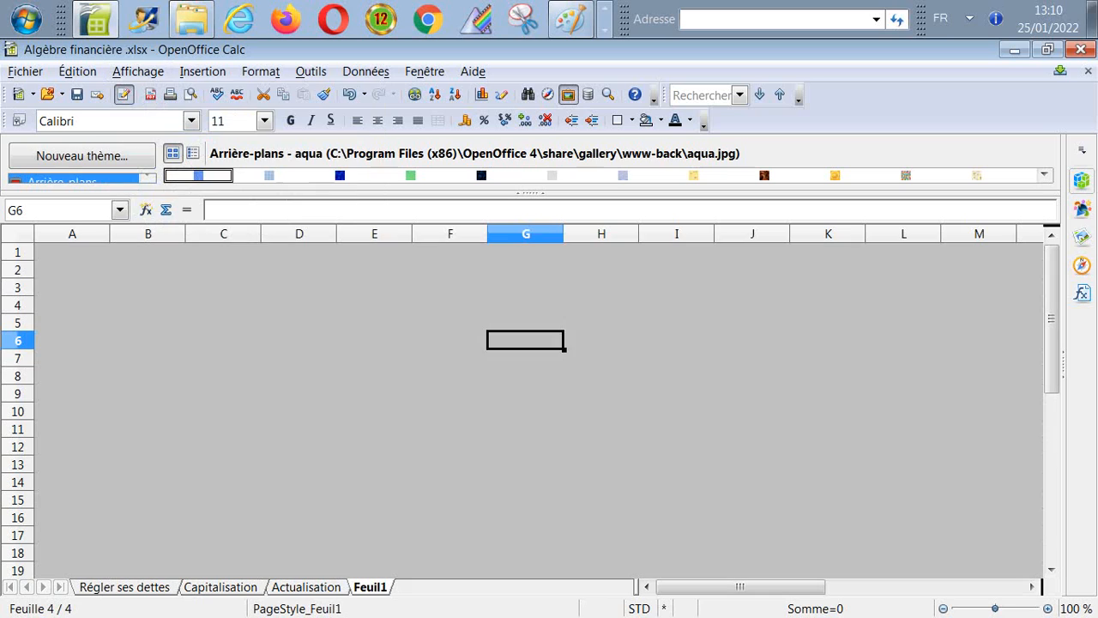
Look through the Actualisation and Régler ses dettes sheets in page break preview and return to the Capitalisation sheet.
key("ctrl+Page_Up")
key("ctrl+Page_Up")
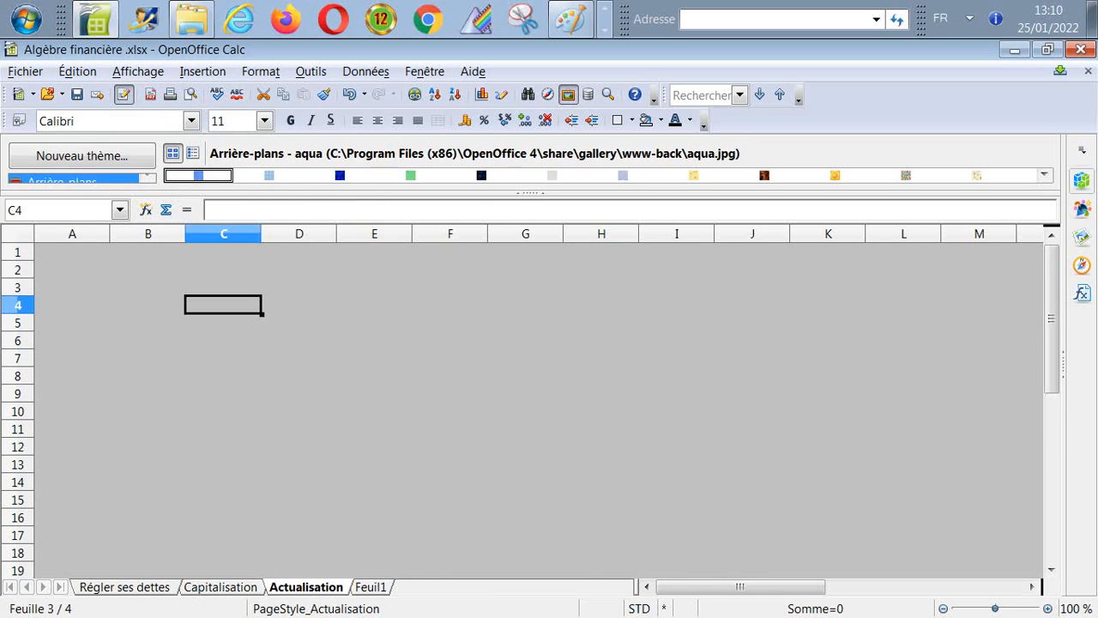
key("ctrl+Page_Up")
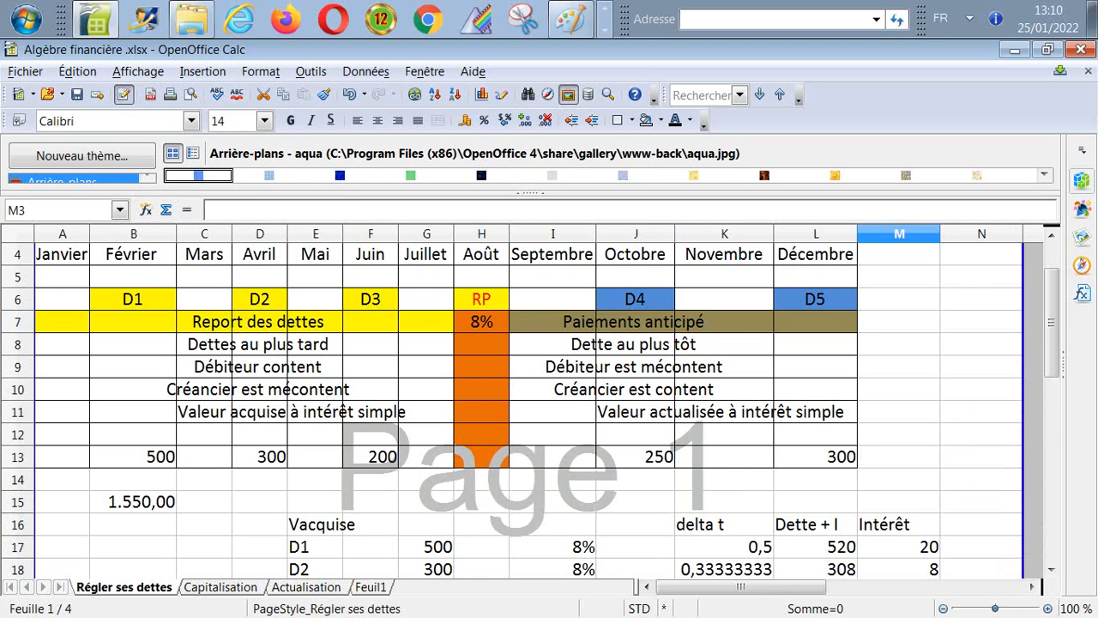
key("ctrl+Page_Down")
key("ctrl+Page_Down")
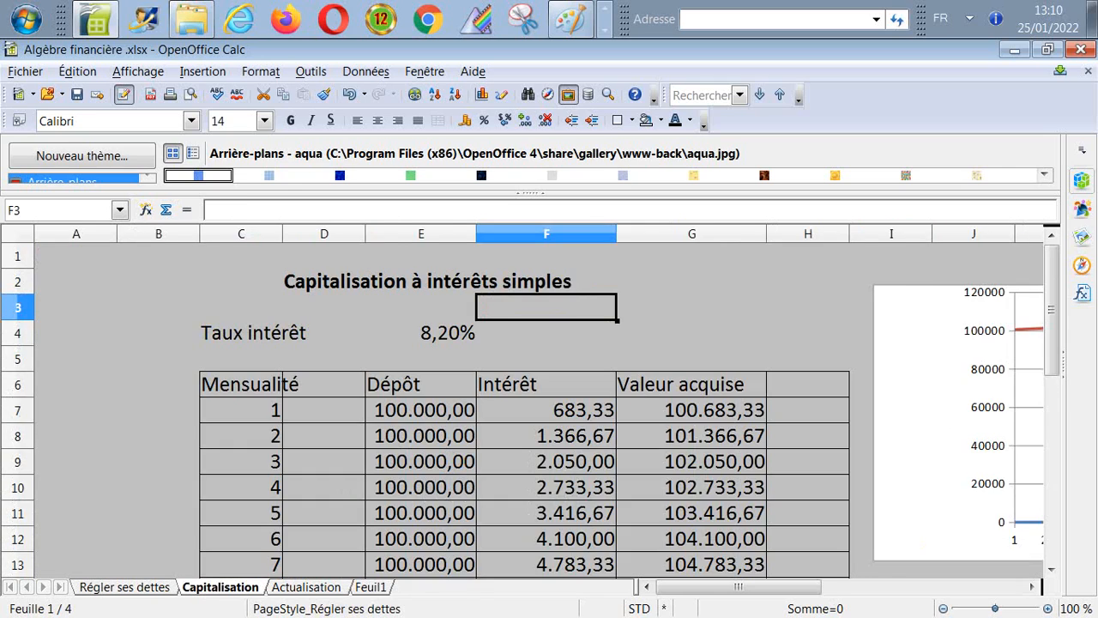
Show the Feuil1 sheet and return it from page break preview to the normal view.
key("ctrl+Page_Down")
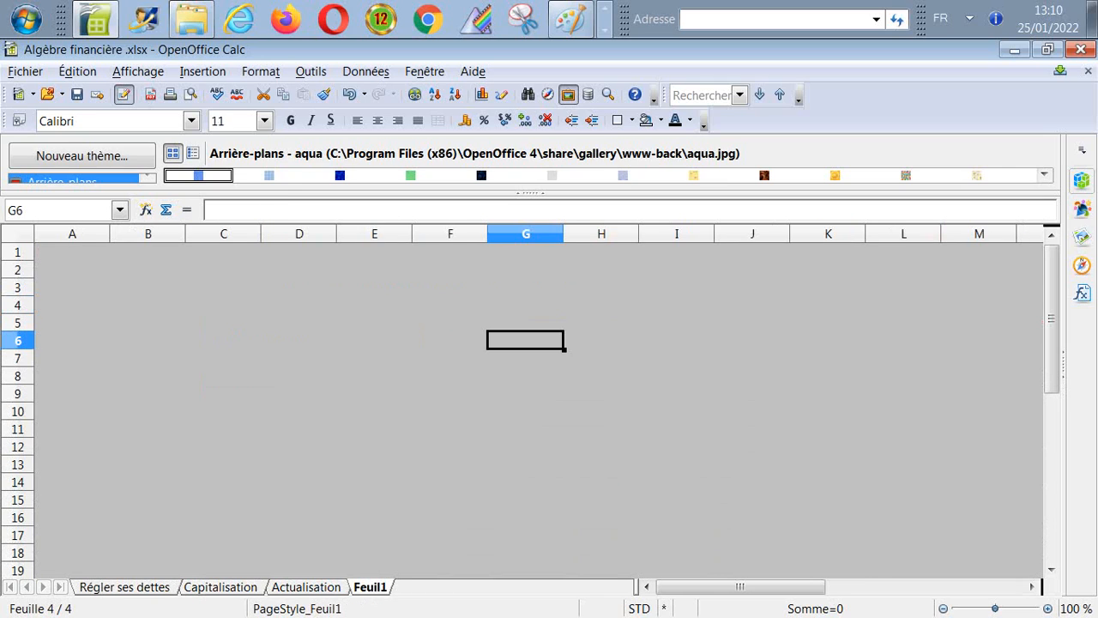
key("alt+a")
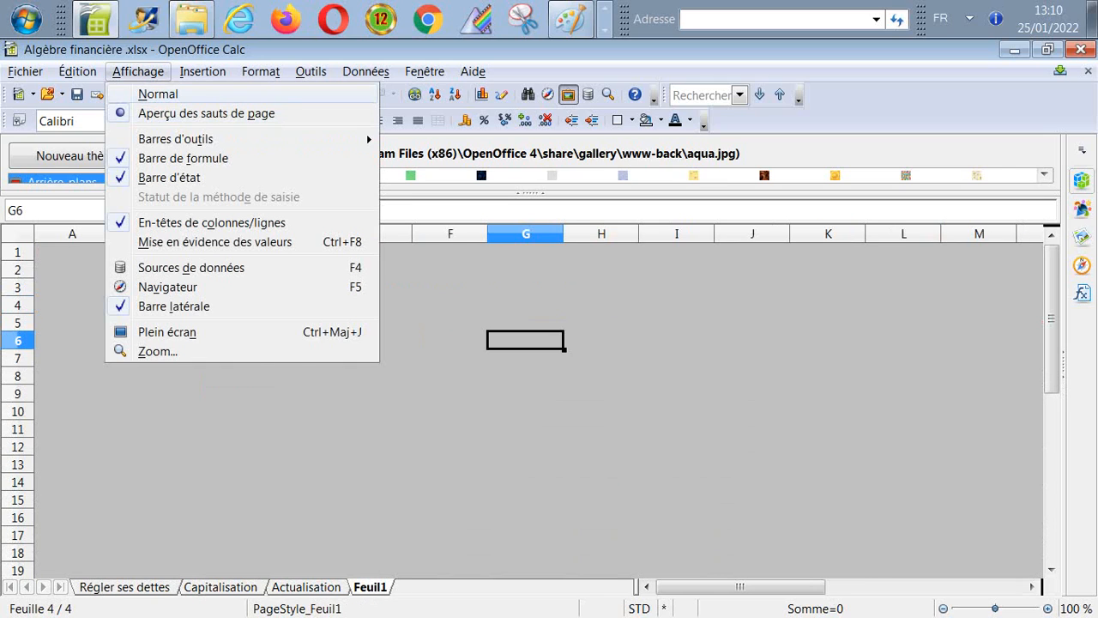
key("Return")
Look through the Régler ses dettes and Actualisation sheets and return to the Feuil1 sheet.
key("ctrl+Page_Up")
key("ctrl+Page_Up")
key("ctrl+Page_Up")
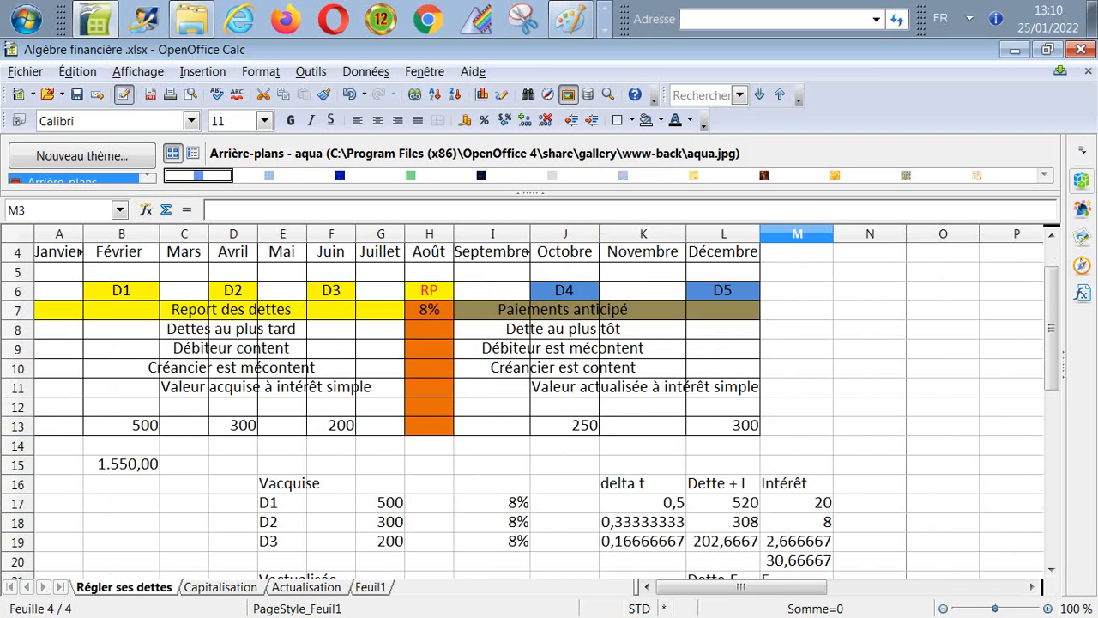
key("ctrl+Page_Down")
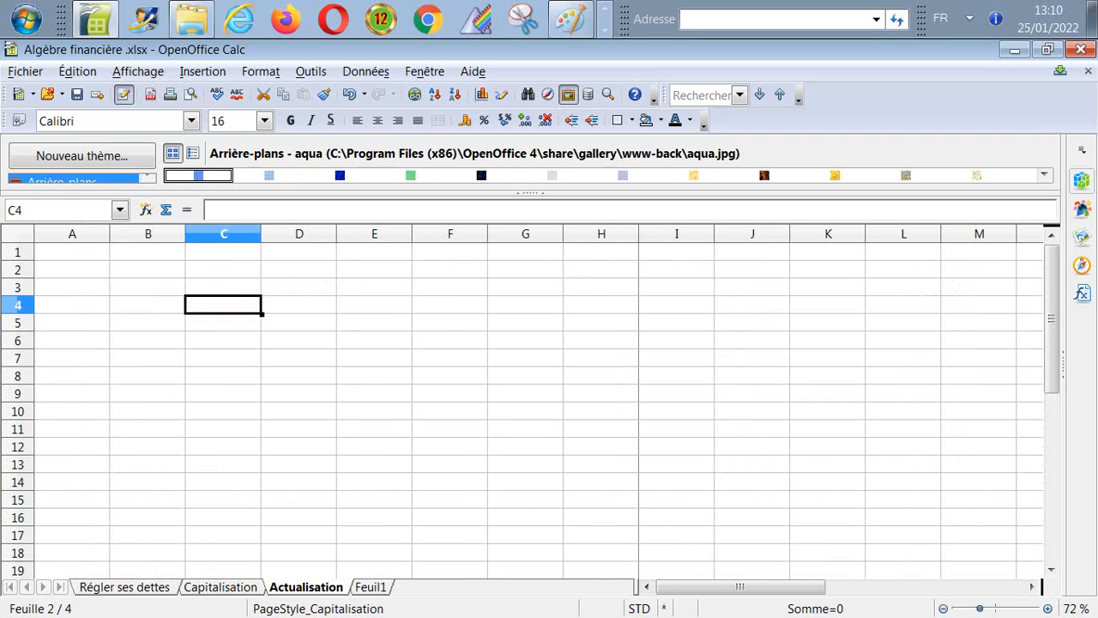
key("ctrl+Page_Down")
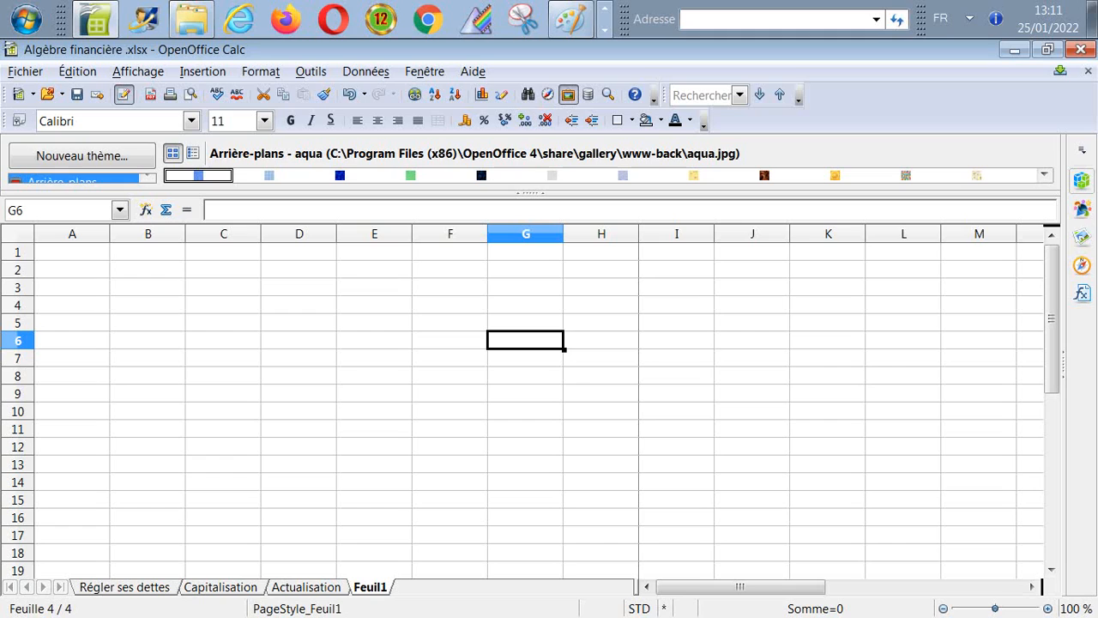
Open the function wizard for cell D3 of Feuil1 and list the functions of the Financière category.
left_click(298, 288)
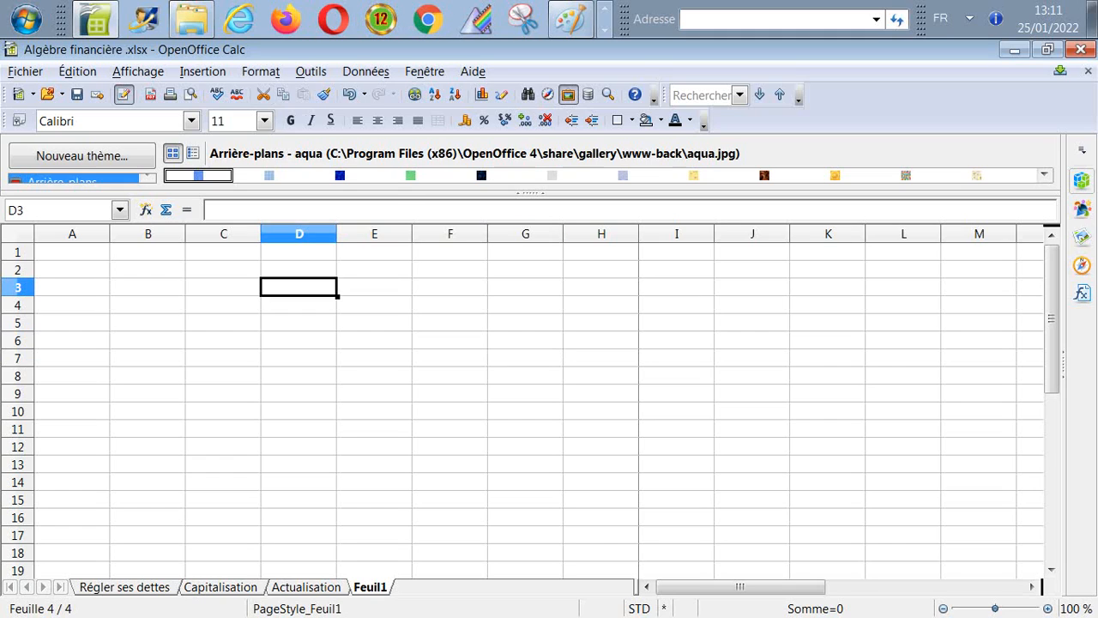
left_click(202, 71)
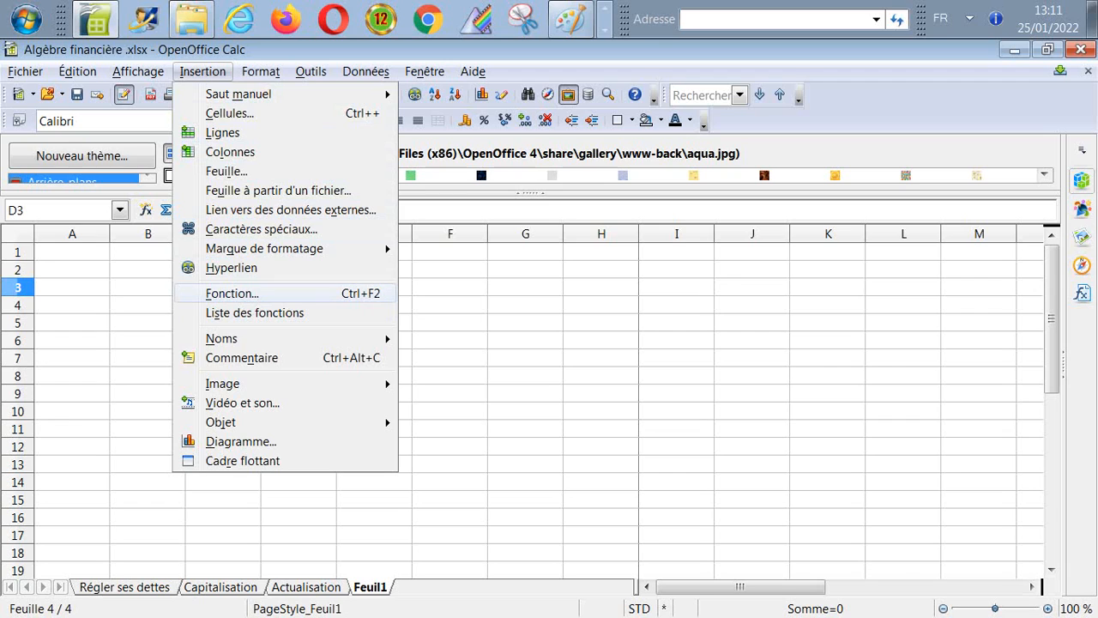
key("Return")
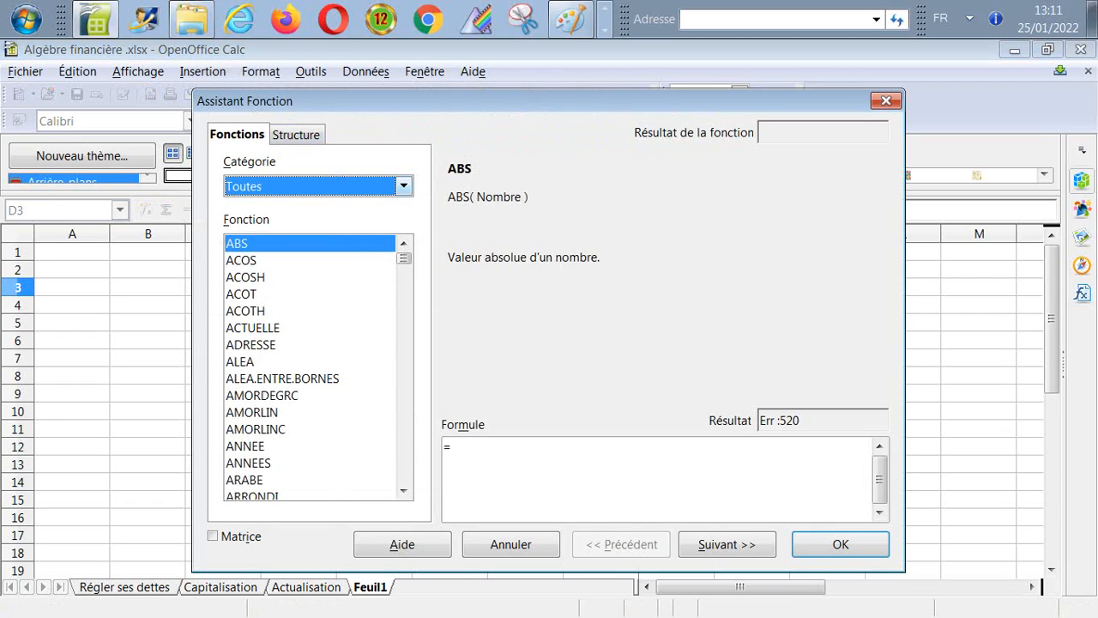
key("alt+Down")
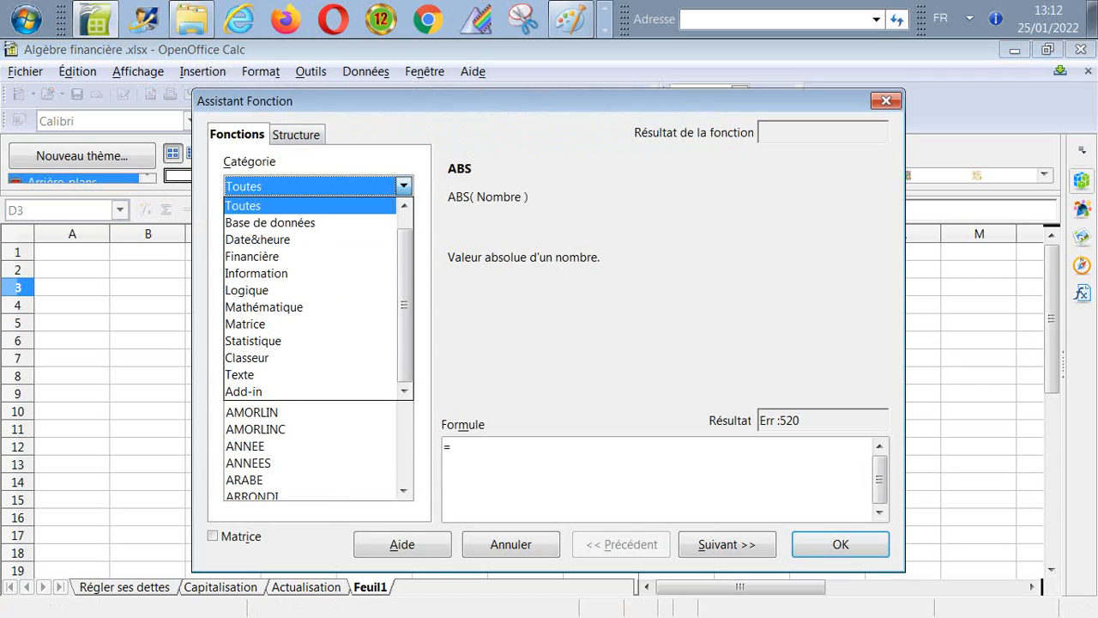
key("Down")
key("Down")
key("Down")
key("Return")
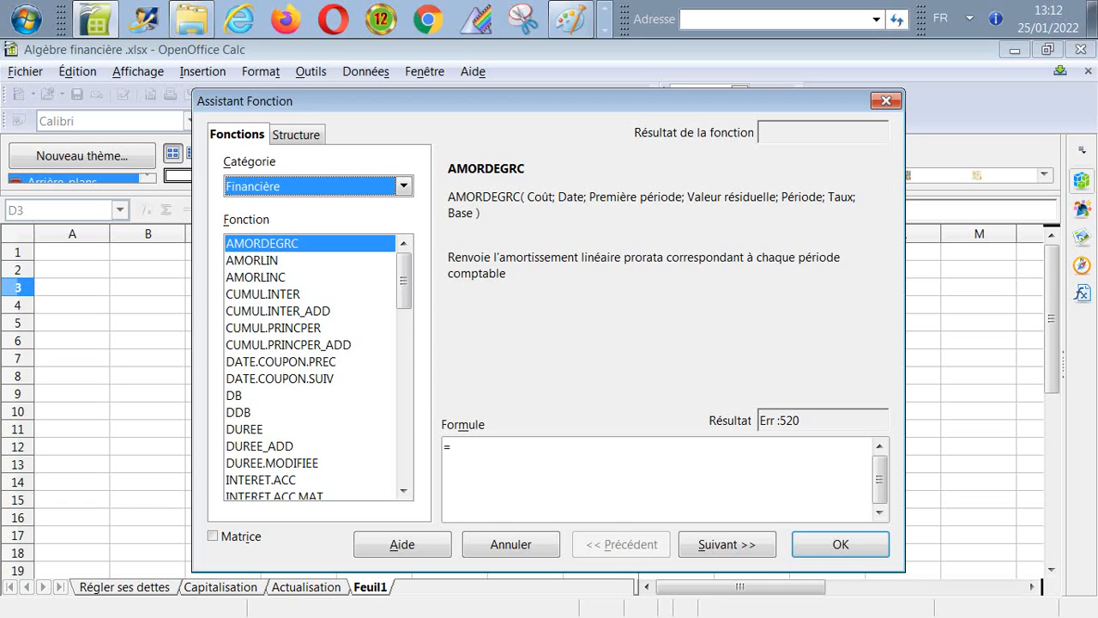
Compare the syntax and descriptions of the AMORLIN and AMORLINC depreciation functions.
left_click(252, 260)
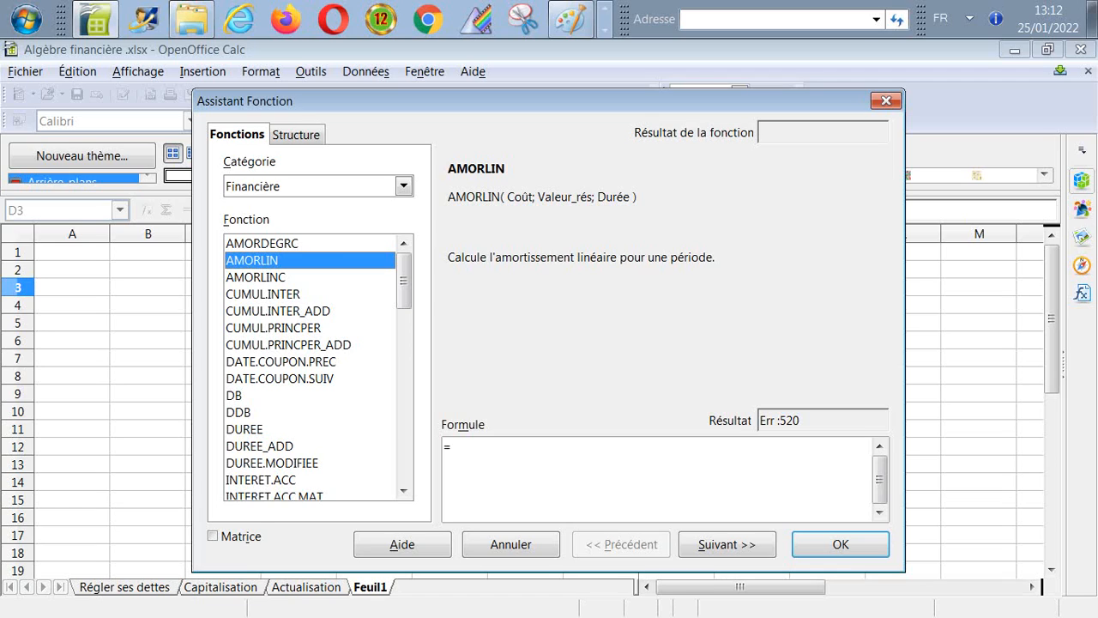
left_click(256, 277)
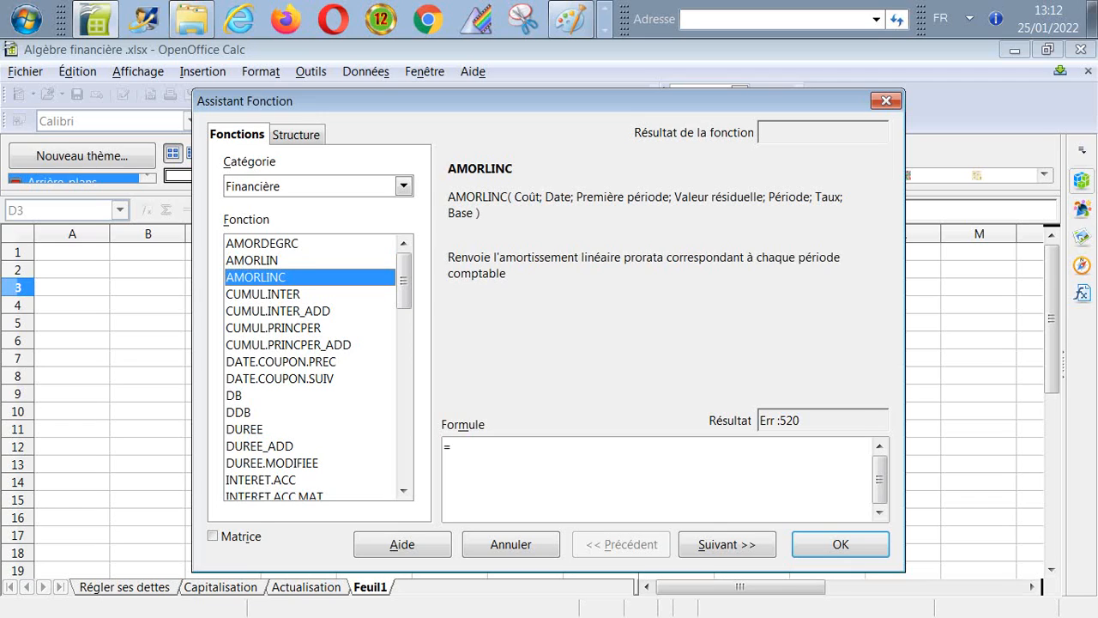
left_click(252, 260)
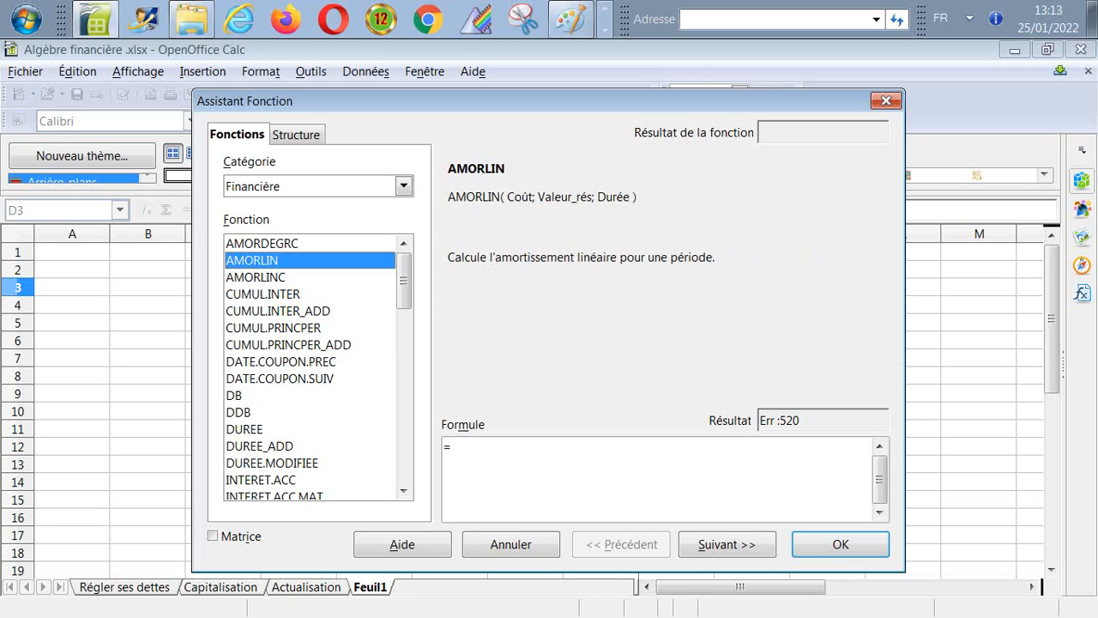
left_click(255, 277)
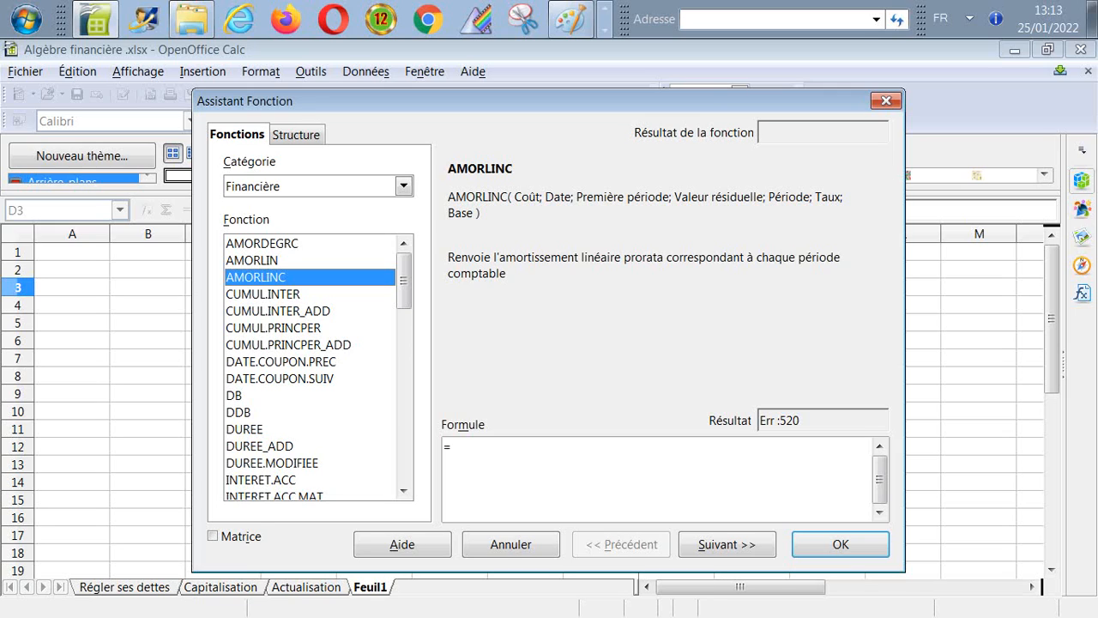
left_click(251, 260)
left_click(256, 277)
left_click(251, 260)
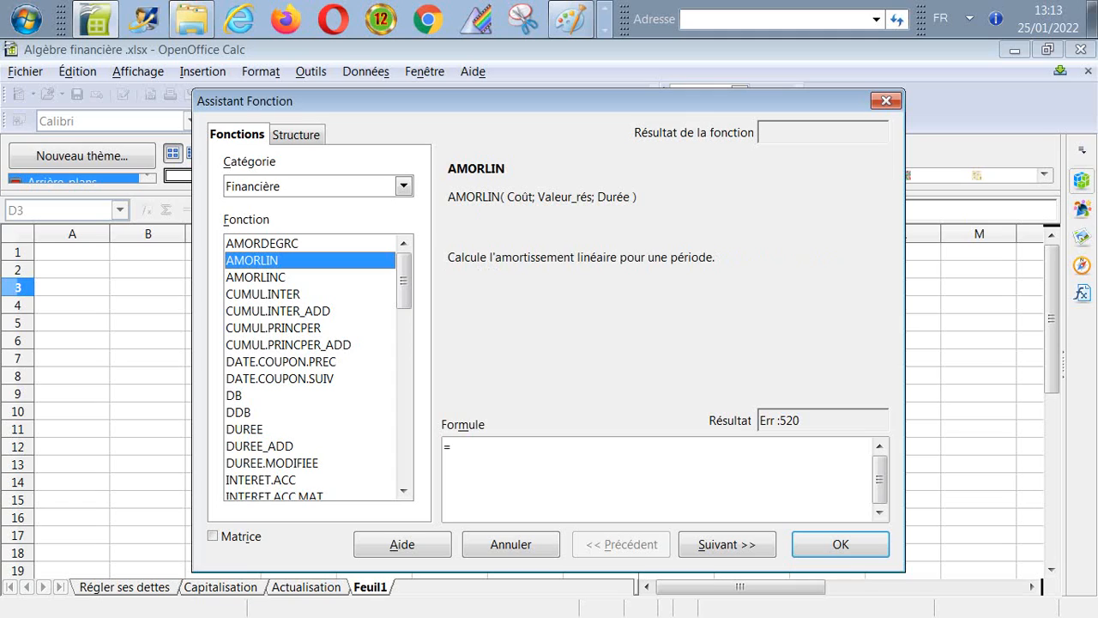
left_click(255, 277)
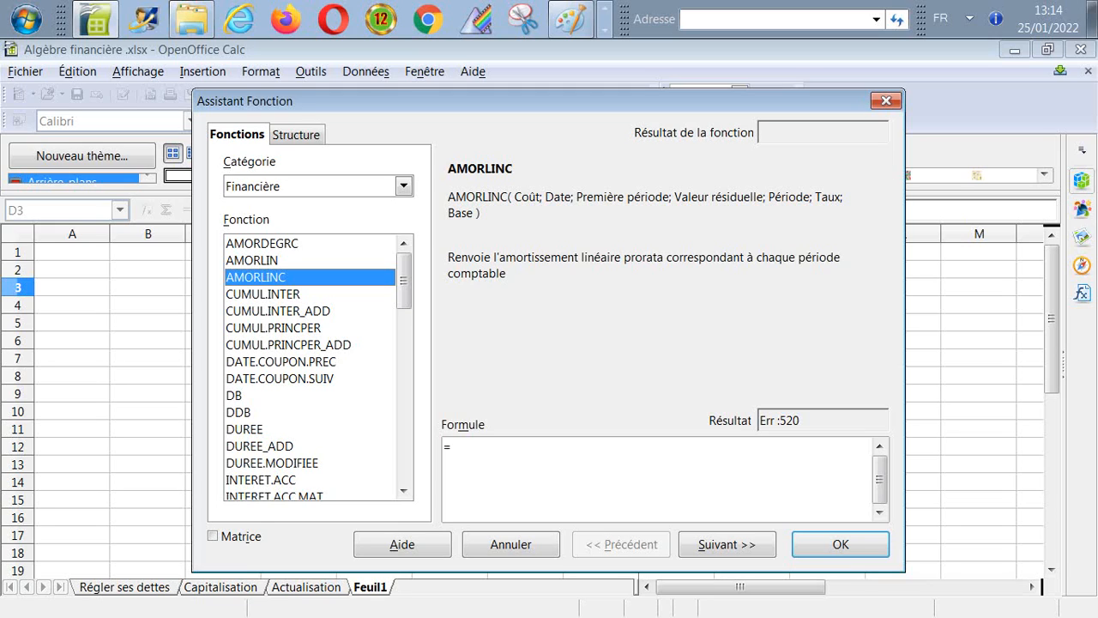
Read the descriptions of CUMUL.INTER and CUMUL.INTER_ADD, consult their help entries and minimize the help window.
left_click(263, 293)
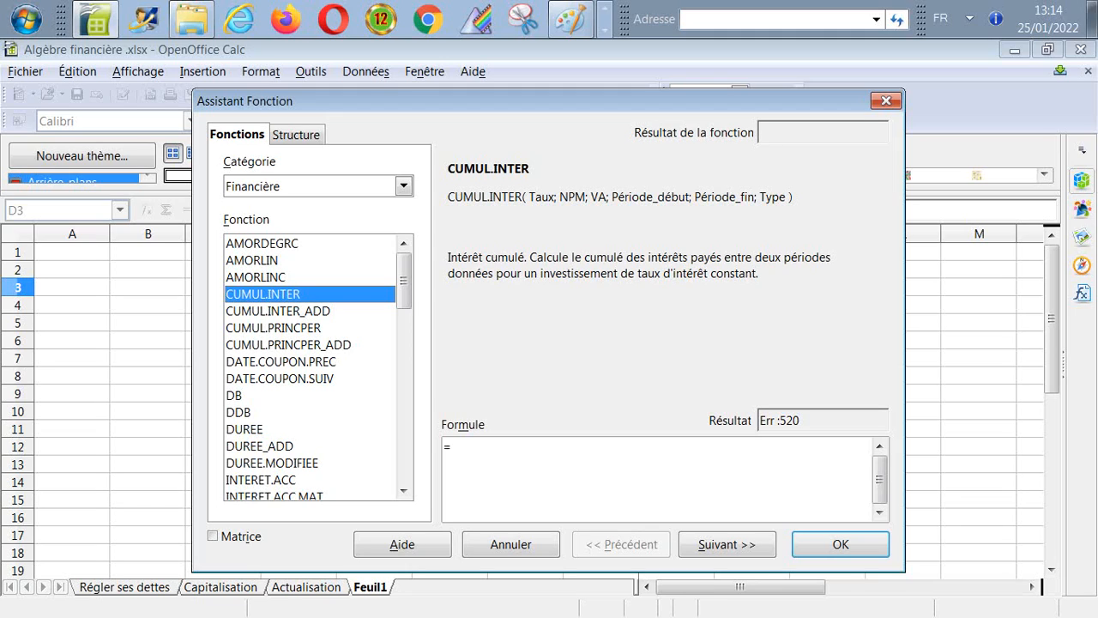
left_click(278, 311)
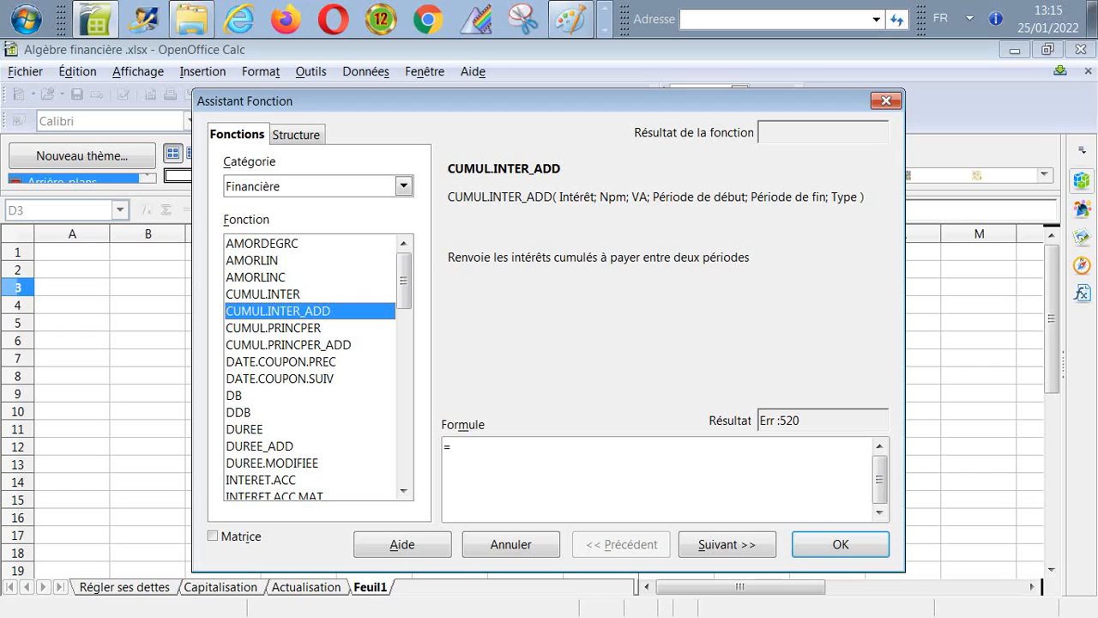
left_click(402, 543)
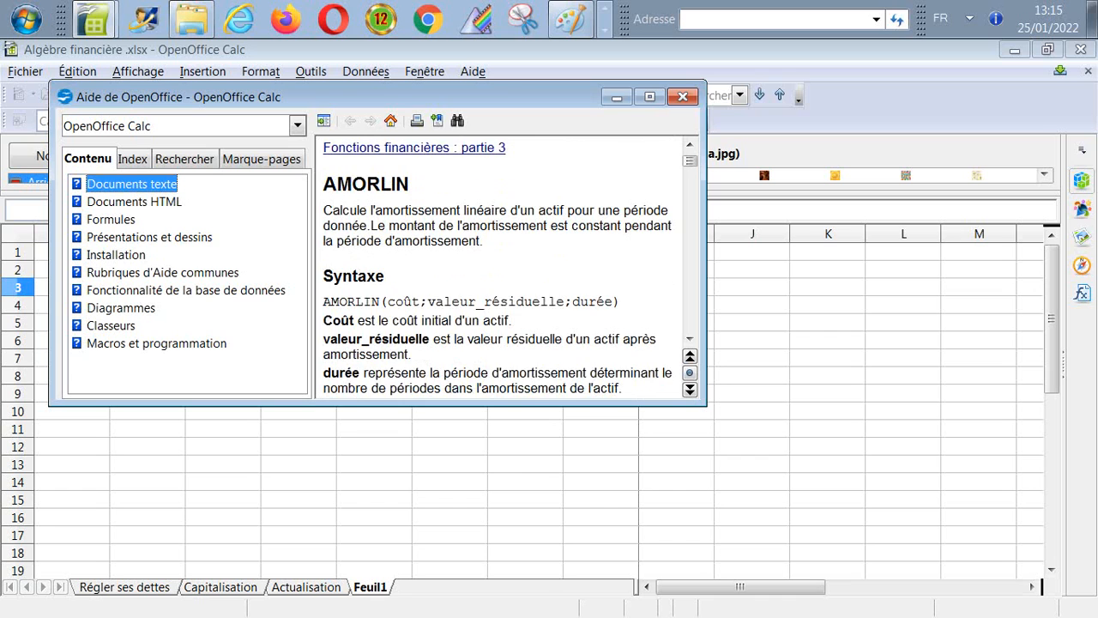
scroll(510, 265, "down", 5)
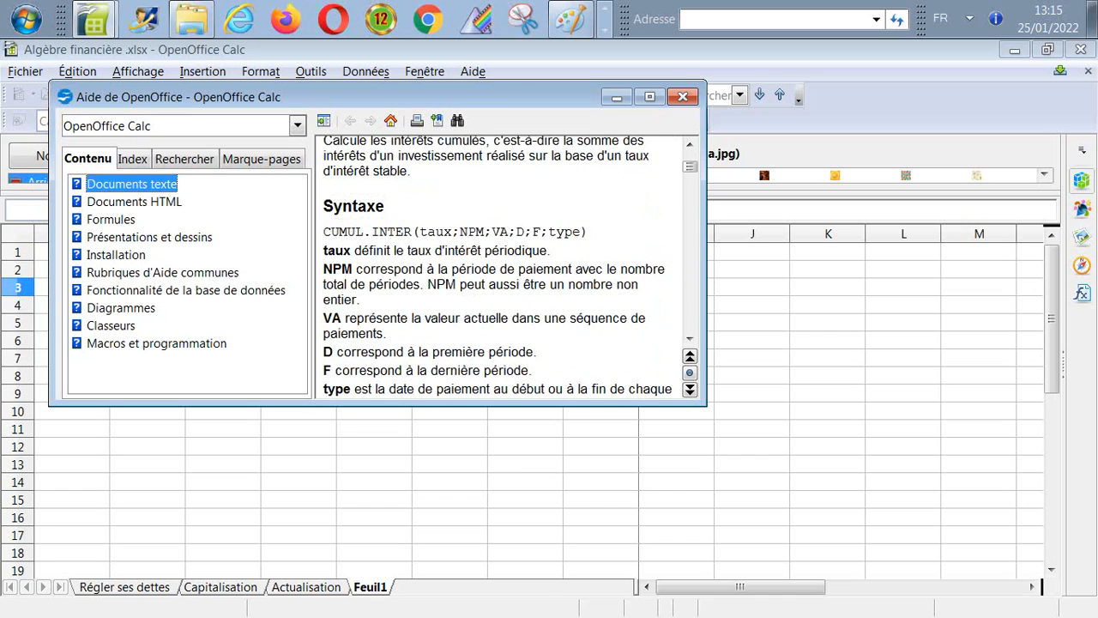
scroll(510, 265, "down", 8)
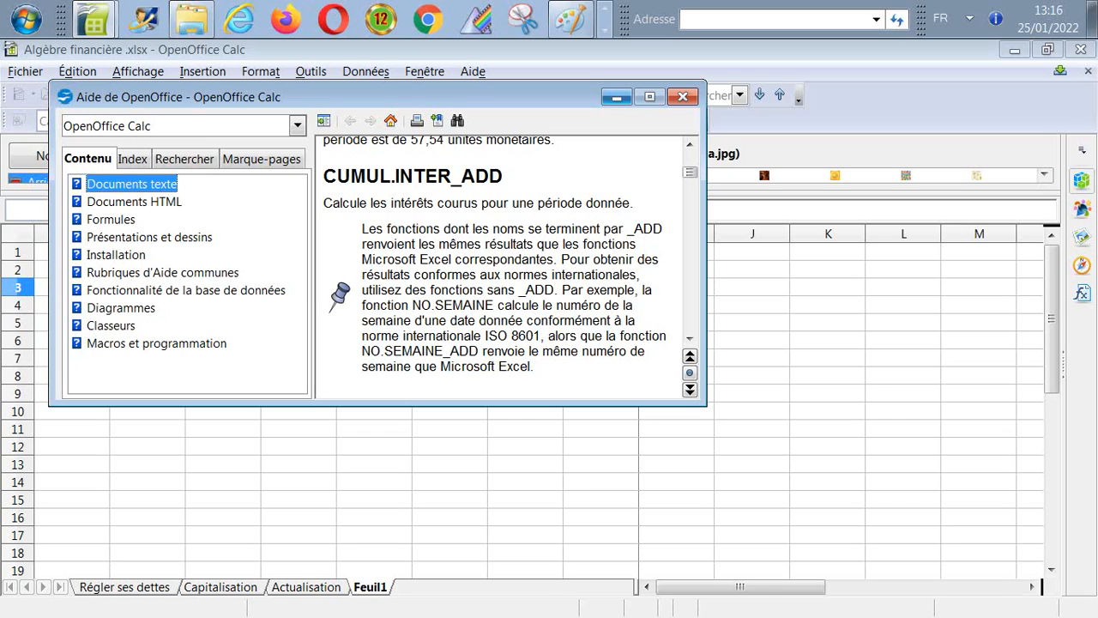
left_click(617, 96)
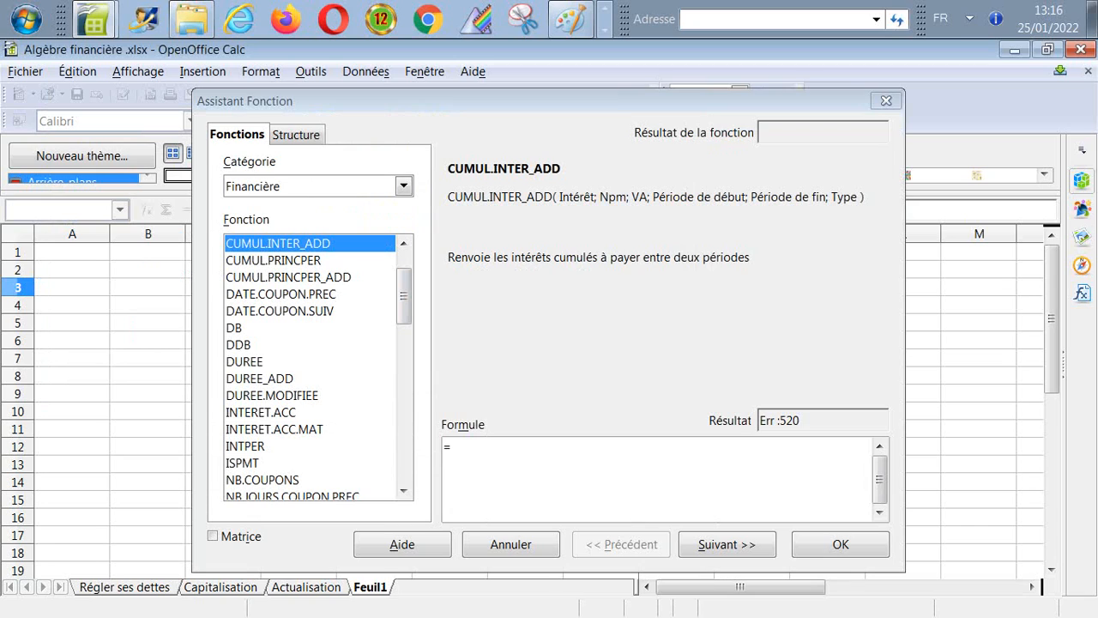
Examine the syntax and descriptions of CUMUL.PRINCPER, CUMUL.PRINCPER_ADD, DATE.COUPON.PREC and DATE.COUPON.SUIV.
left_click(280, 295)
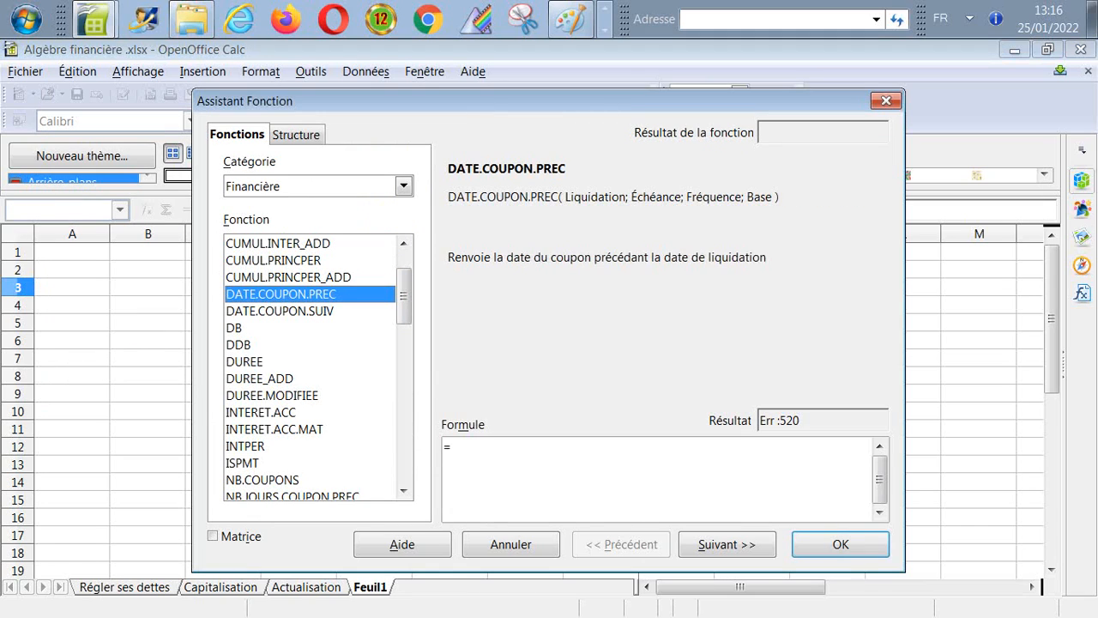
left_click(279, 312)
scroll(309, 367, "up", 2)
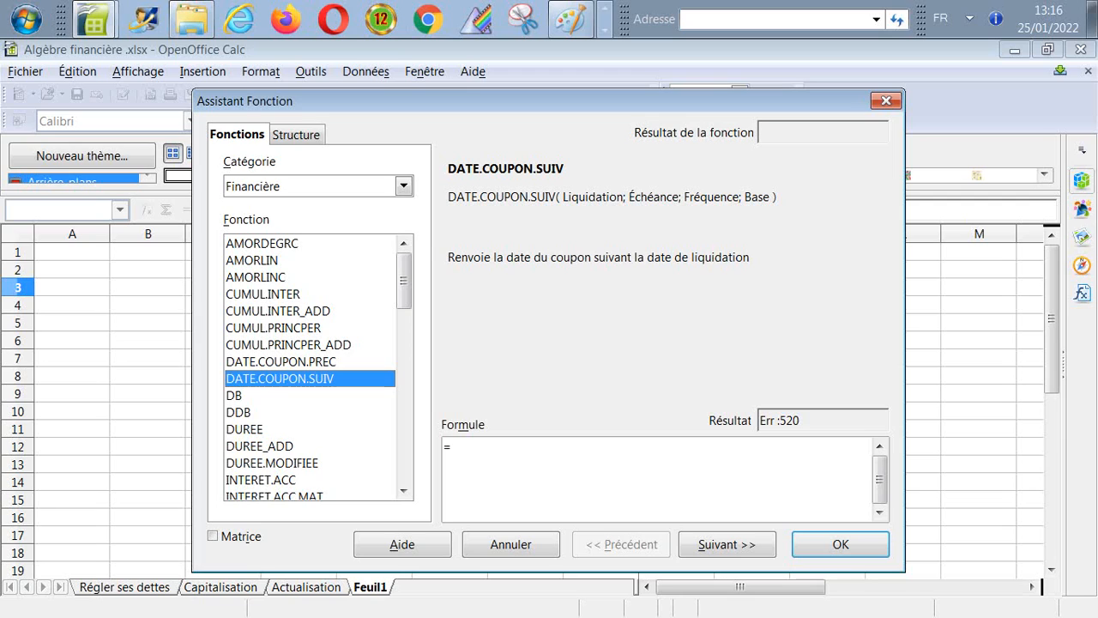
left_click(274, 327)
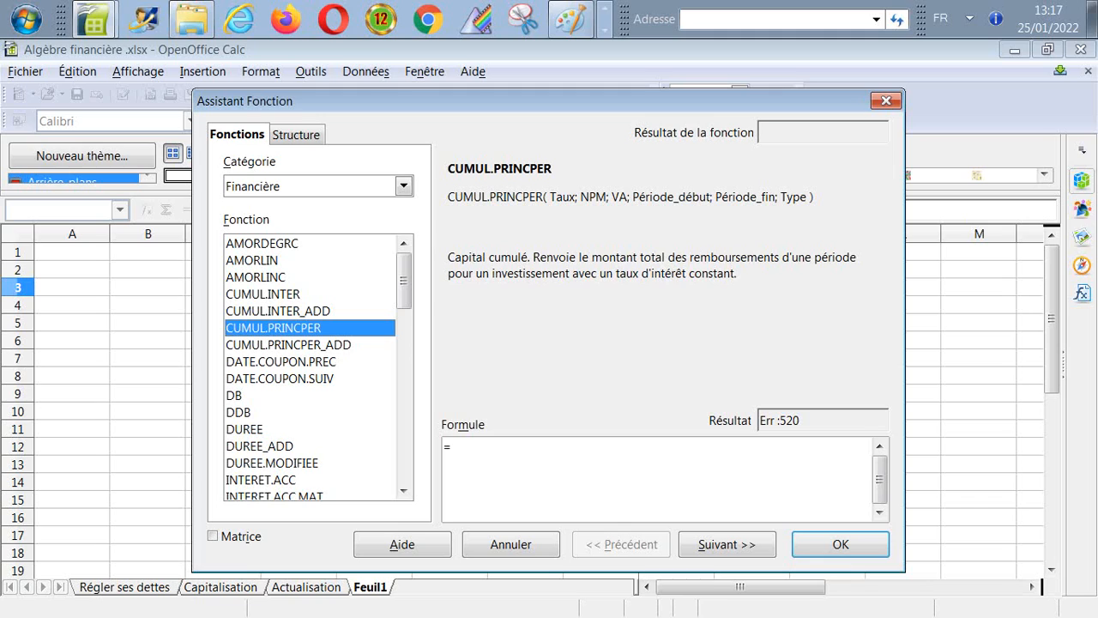
left_click(289, 344)
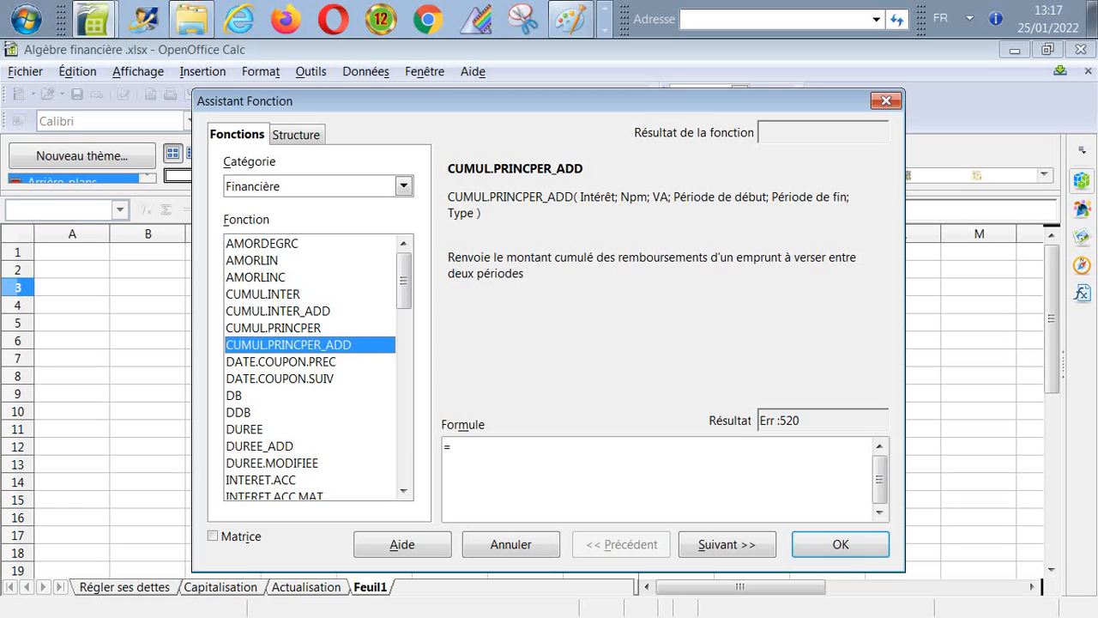
left_click(280, 361)
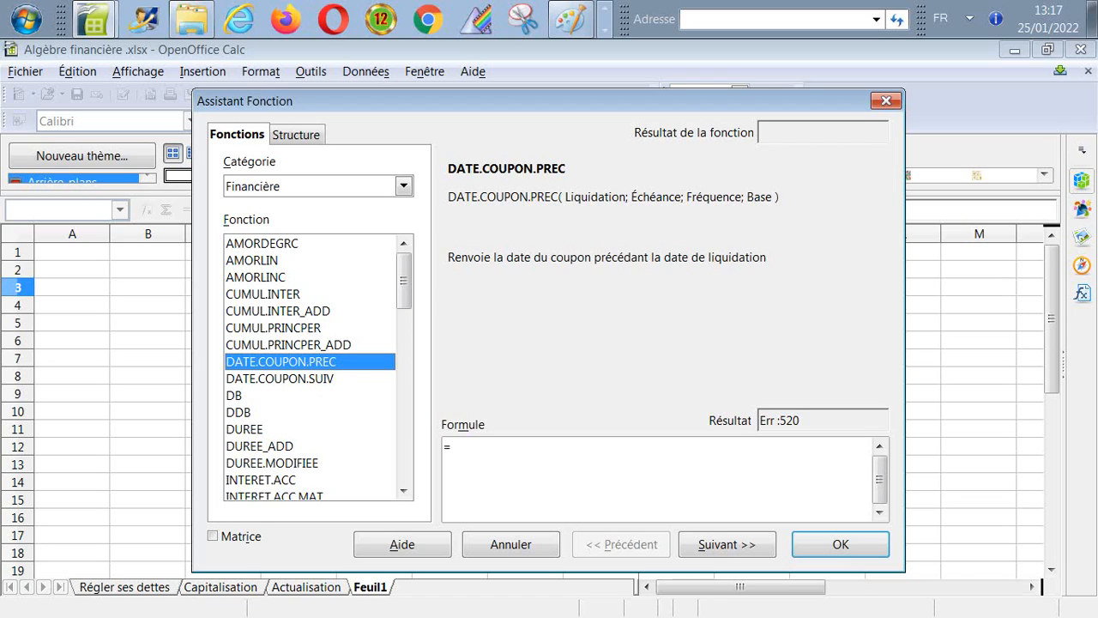
left_click(280, 378)
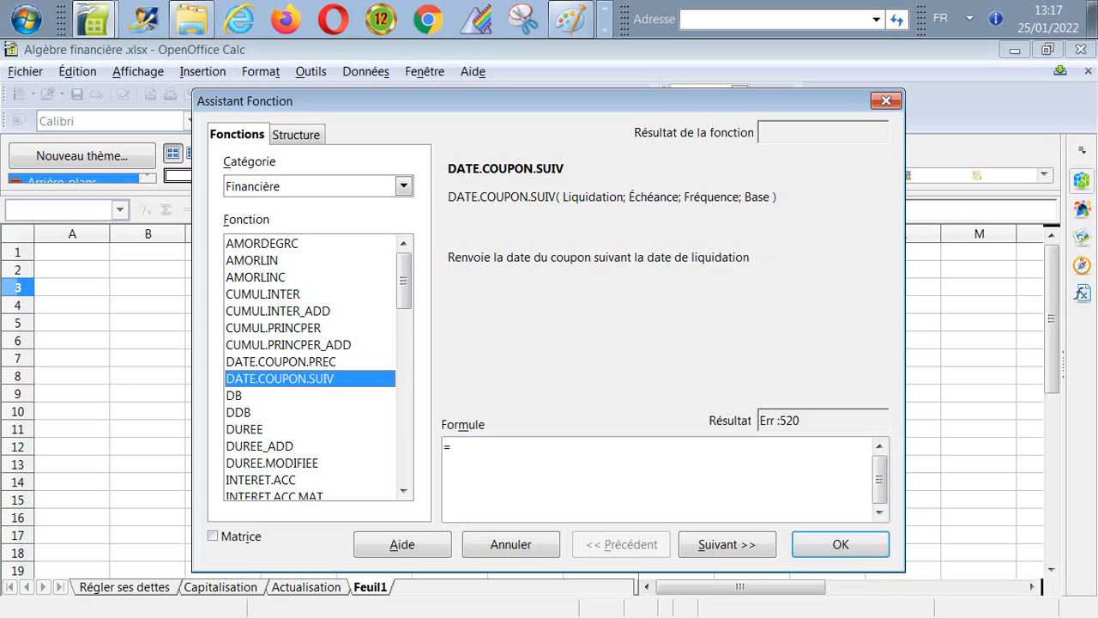
Examine the syntax and descriptions of DB, DDB, DUREE, DUREE_ADD, DUREE.MODIFIEE and INTERET.ACC.
left_click(249, 395)
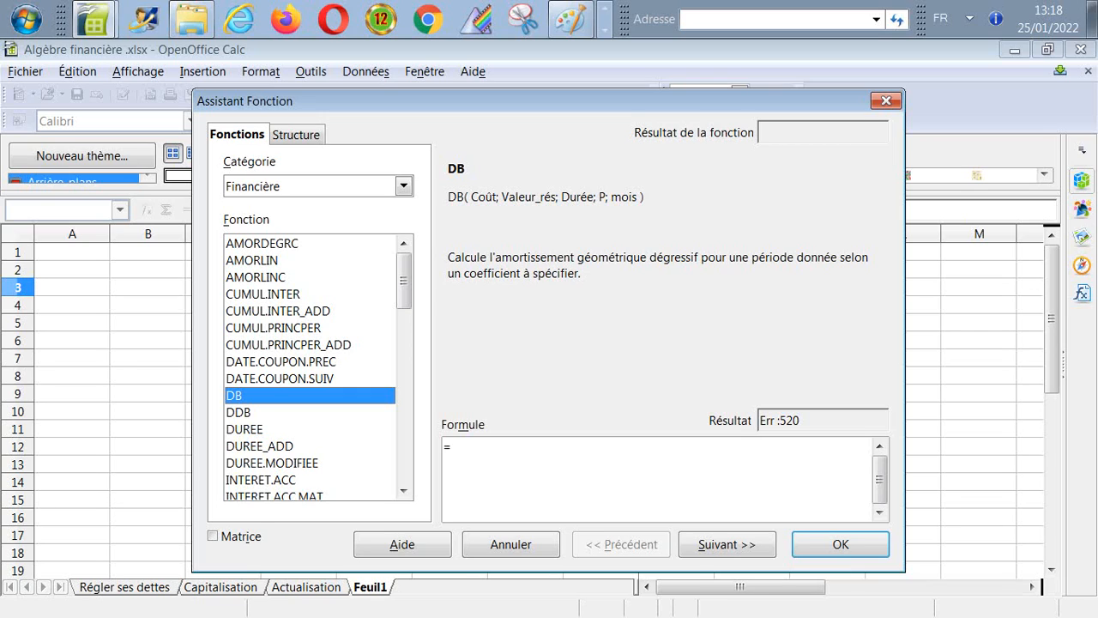
left_click(239, 411)
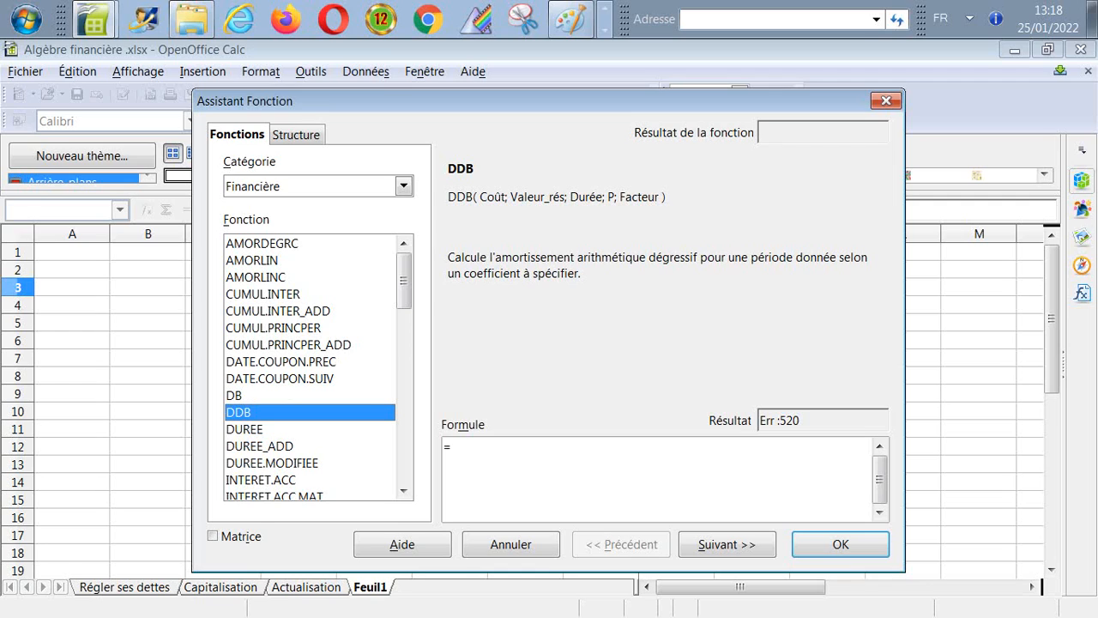
scroll(311, 369, "down", 1)
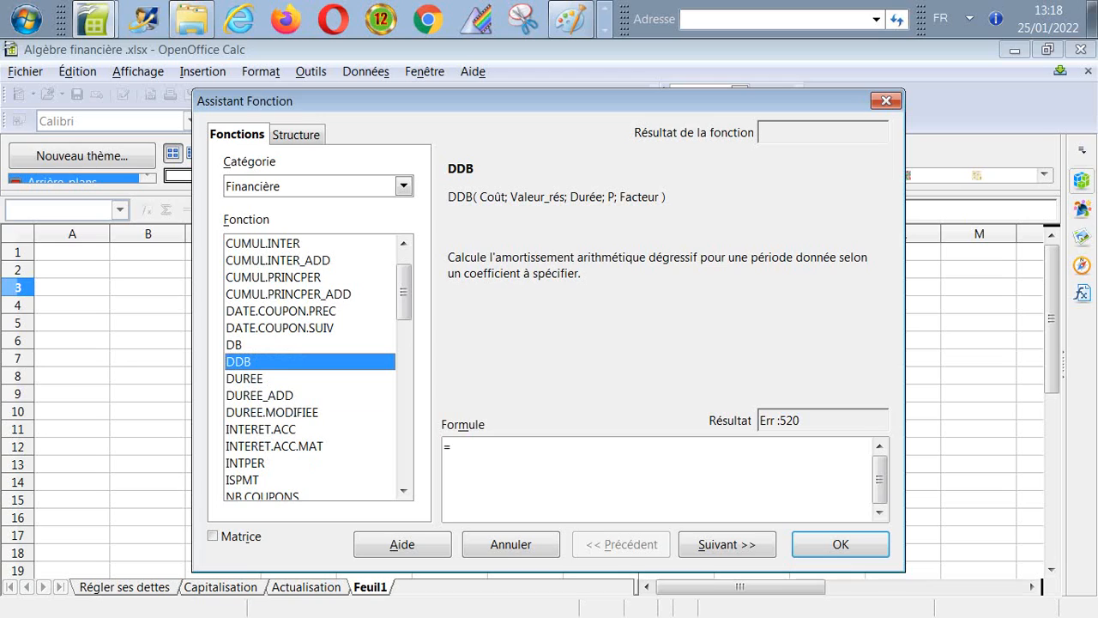
left_click(244, 379)
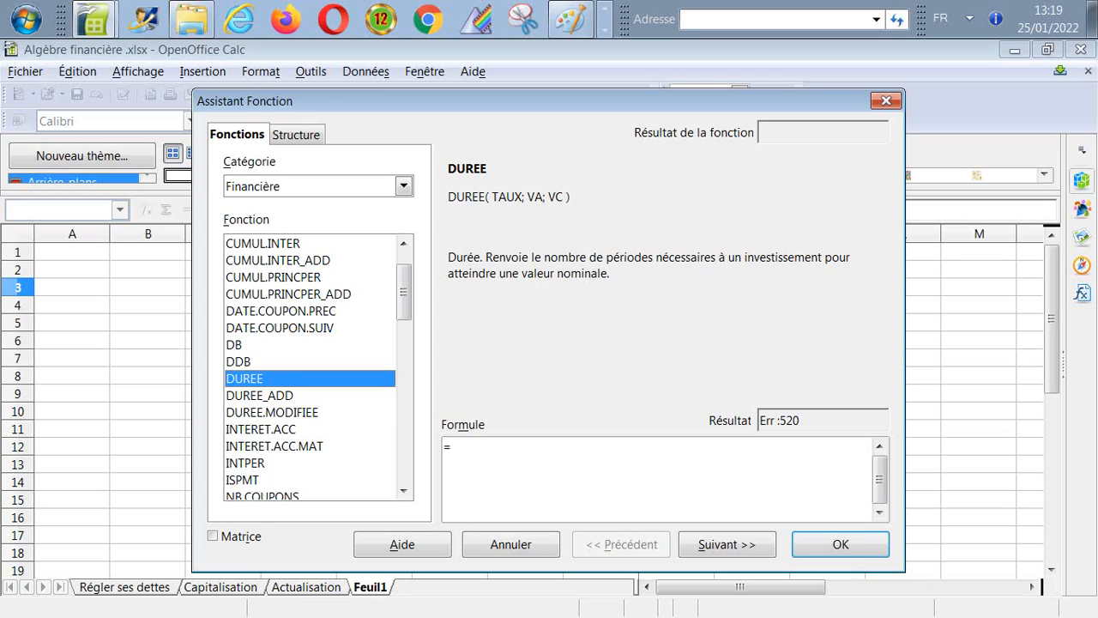
left_click(259, 395)
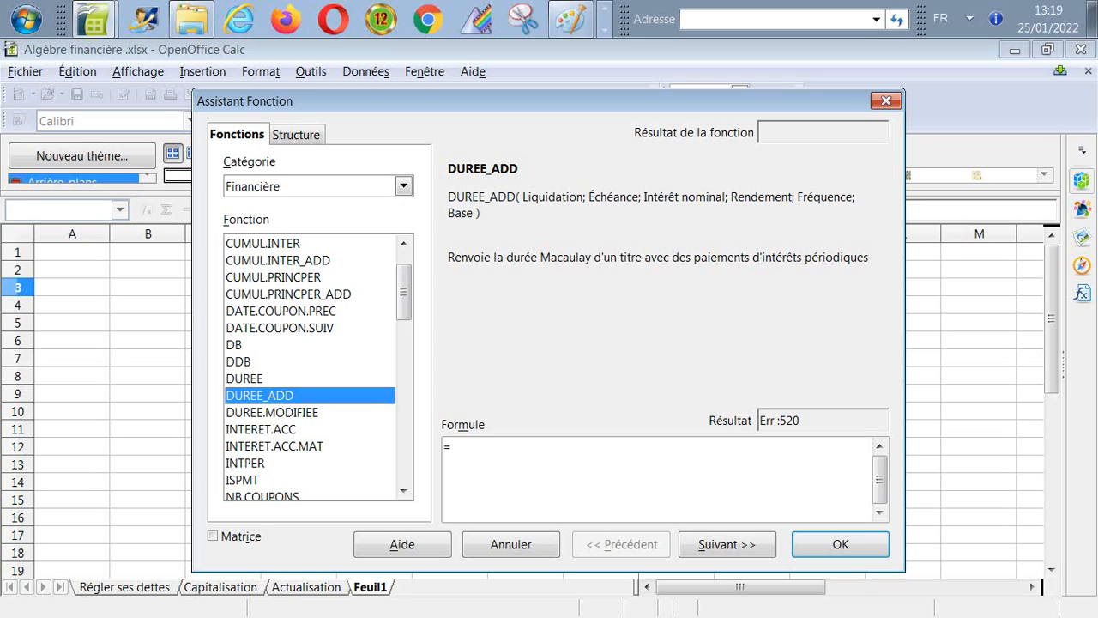
left_click(271, 412)
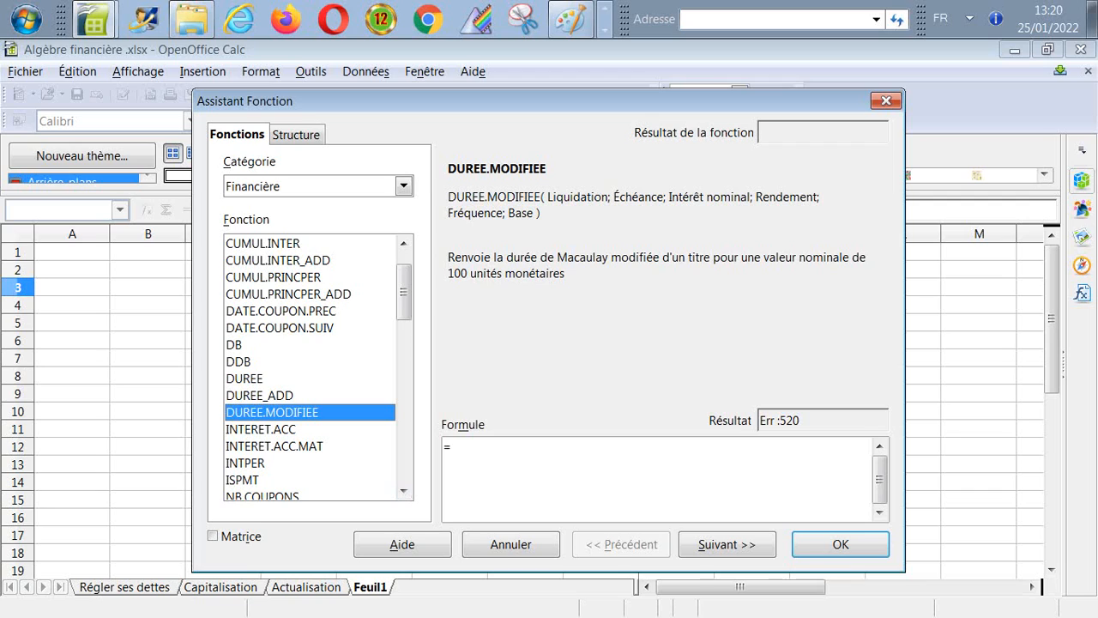
left_click(260, 428)
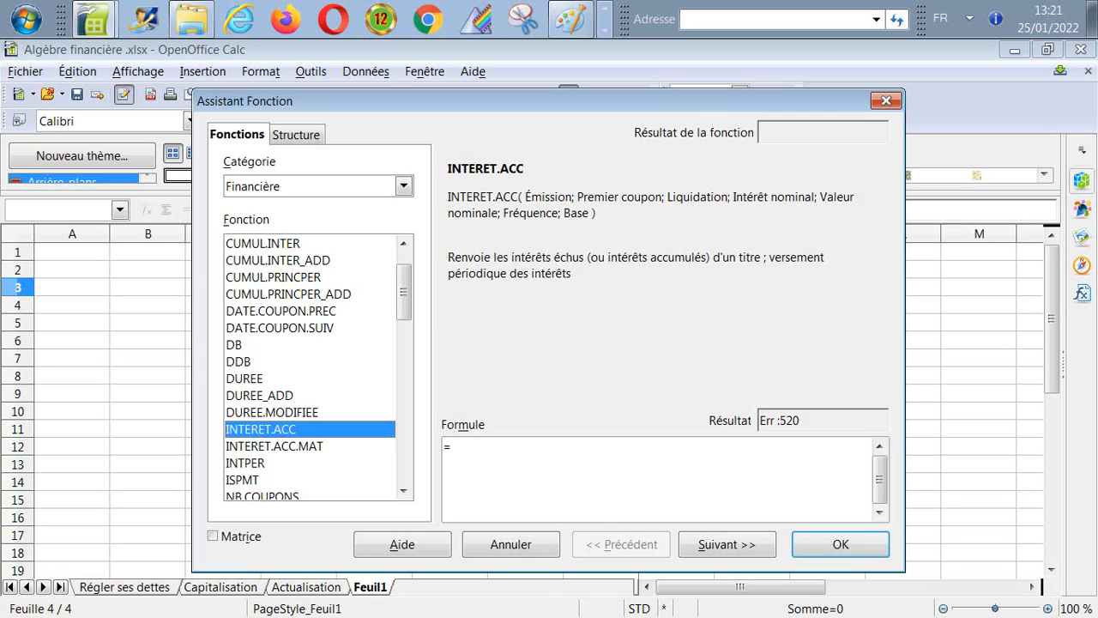
Examine the syntax and descriptions of INTERET.ACC.MAT, INTPER and ISPMT.
left_click(275, 446)
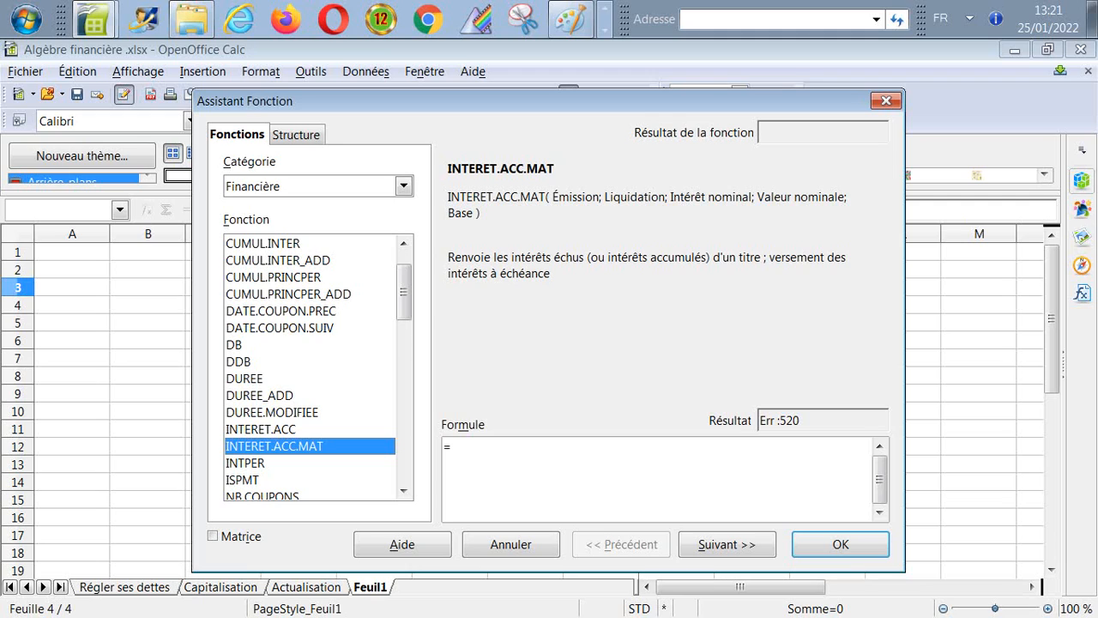
left_click(246, 462)
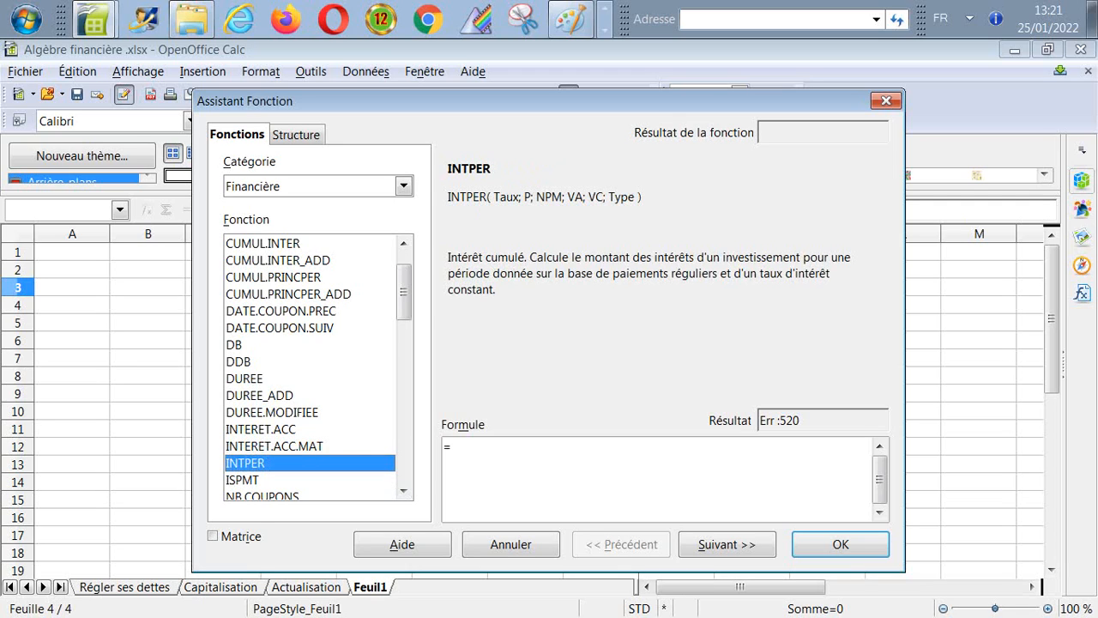
left_click(404, 490)
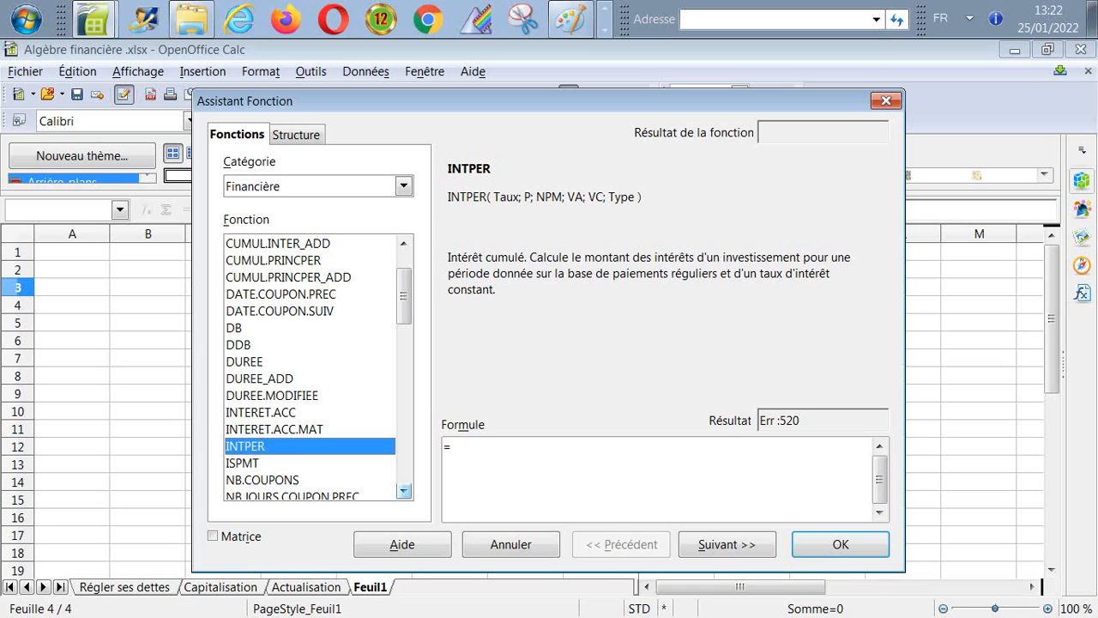
left_click(403, 490)
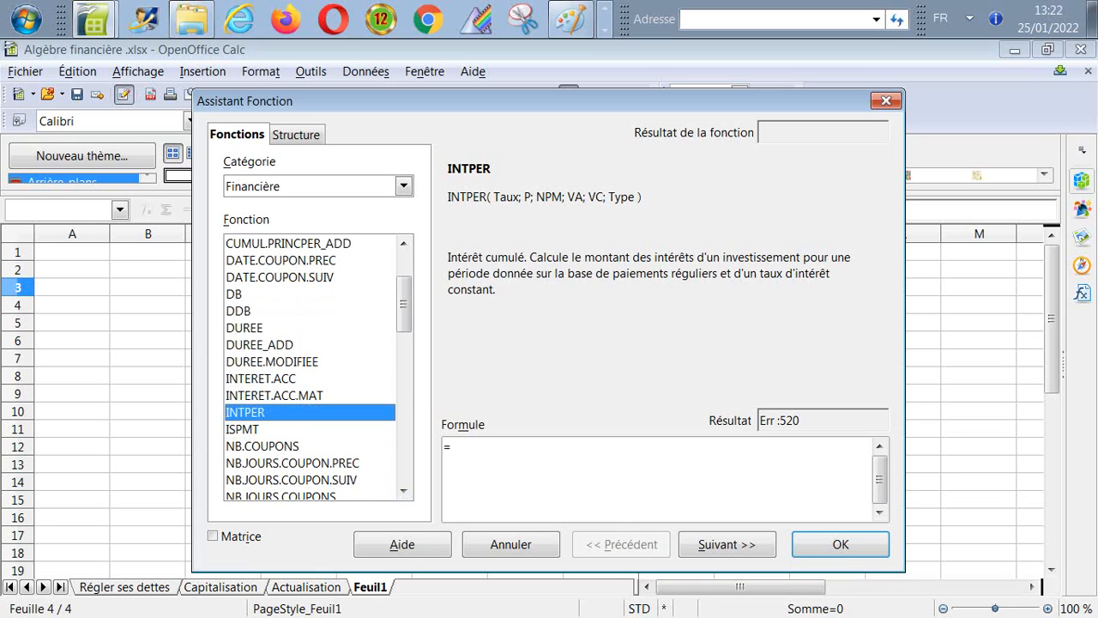
left_click(243, 428)
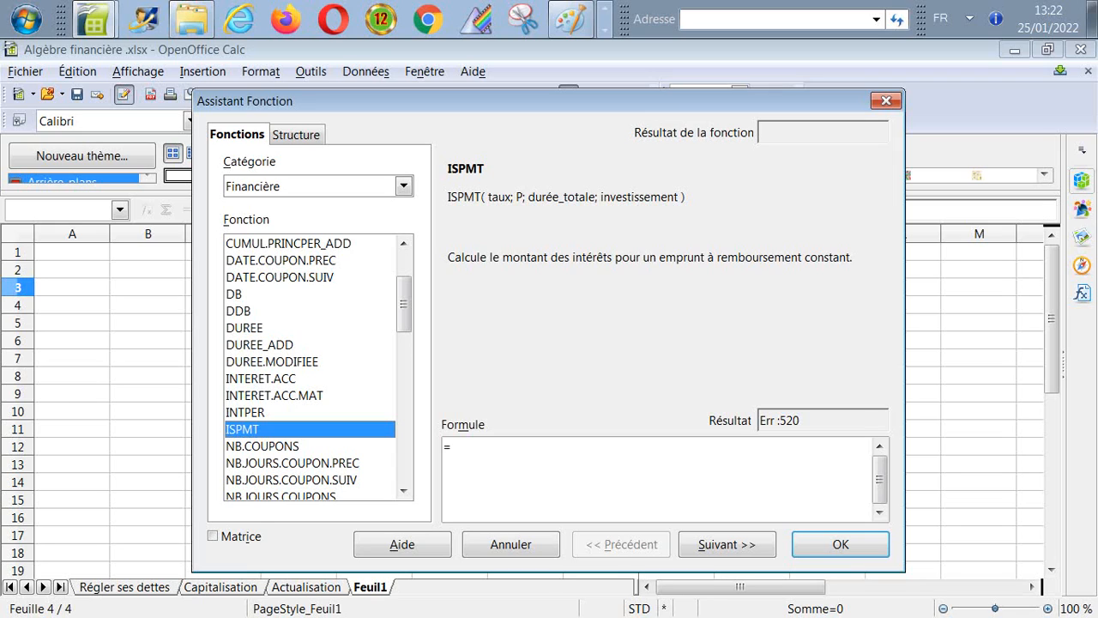
Examine the syntax and descriptions of NB.COUPONS, NB.JOURS.COUPON.PREC, NB.JOURS.COUPON.SUIV and NB.JOURS.COUPONS.
left_click(403, 491)
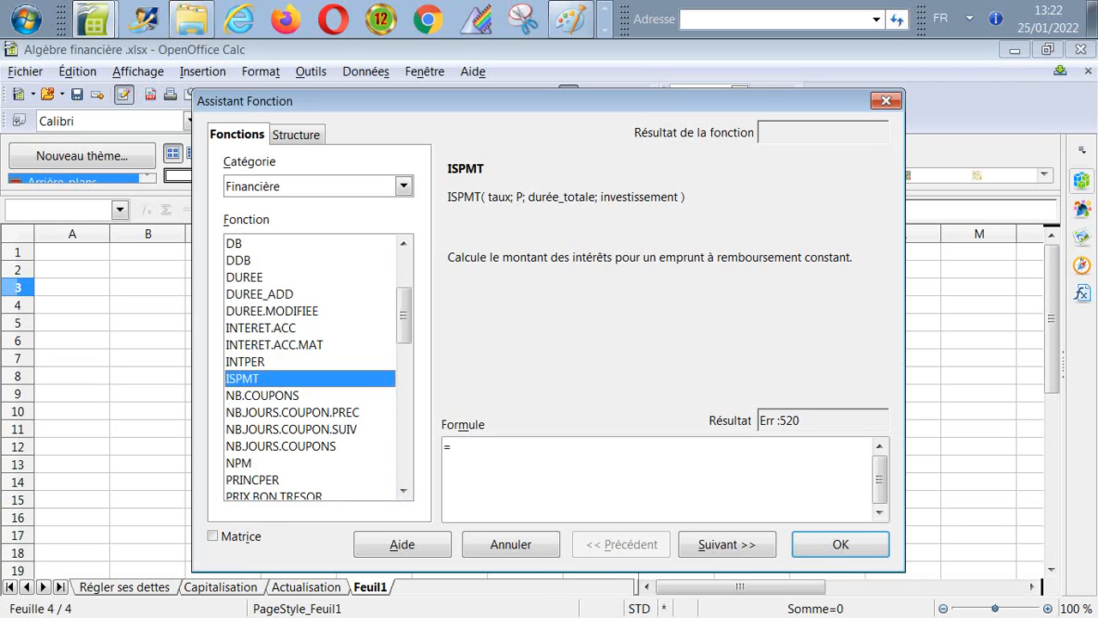
left_click(259, 395)
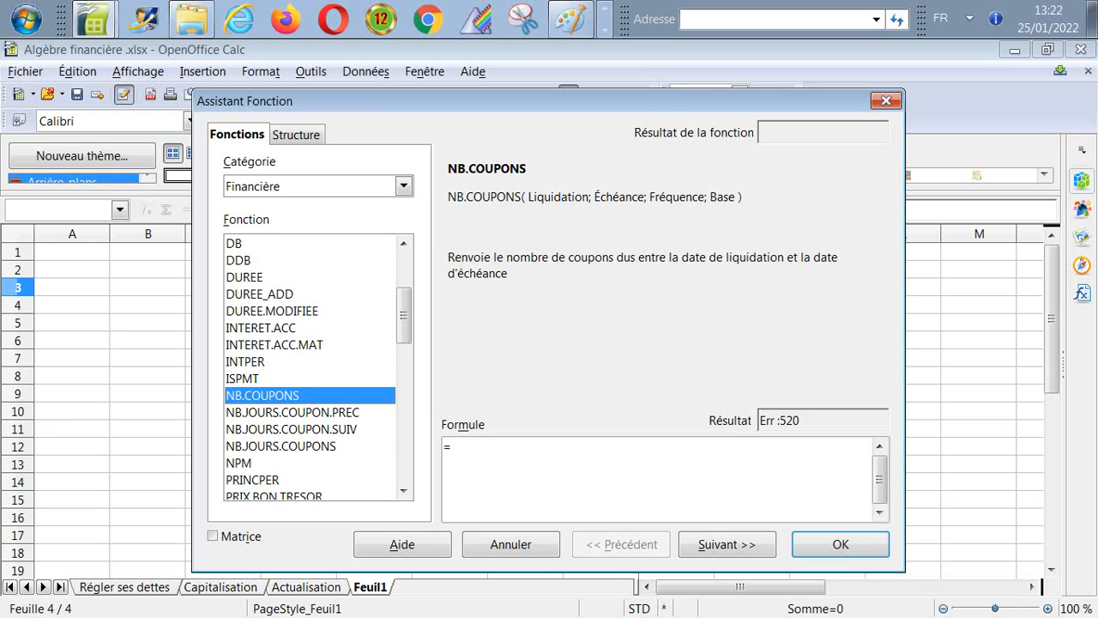
left_click(291, 412)
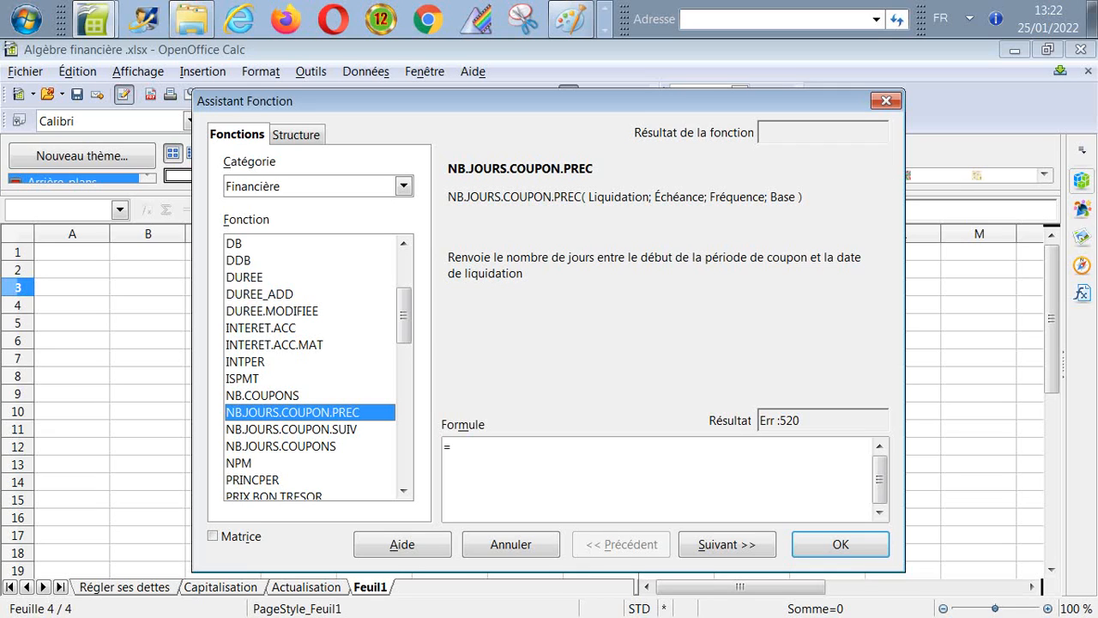
left_click(403, 490)
left_click(292, 412)
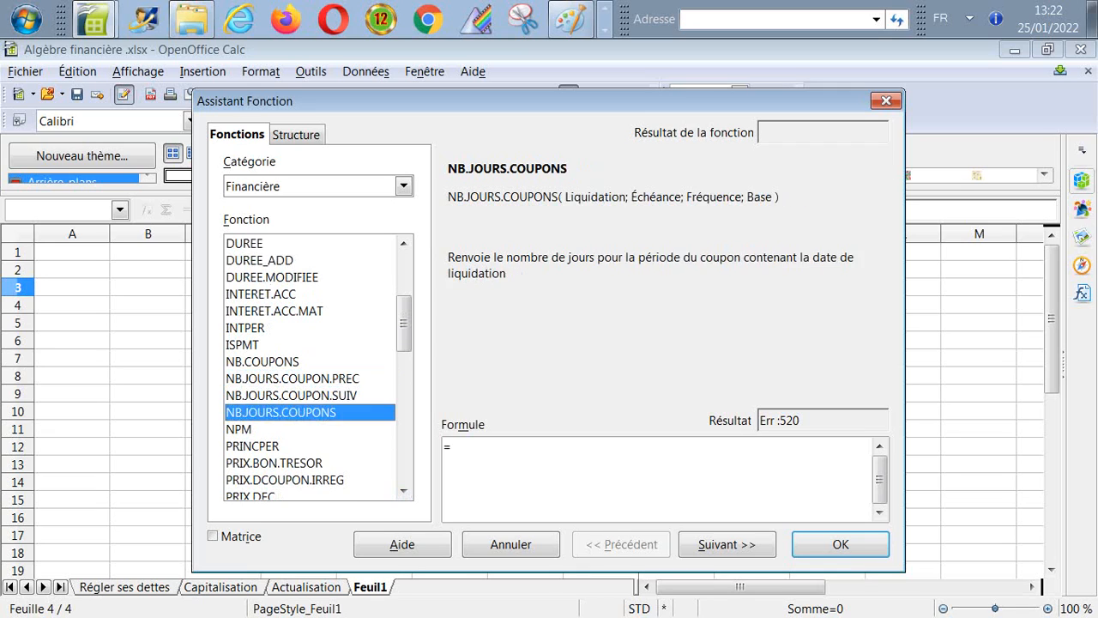
left_click(291, 394)
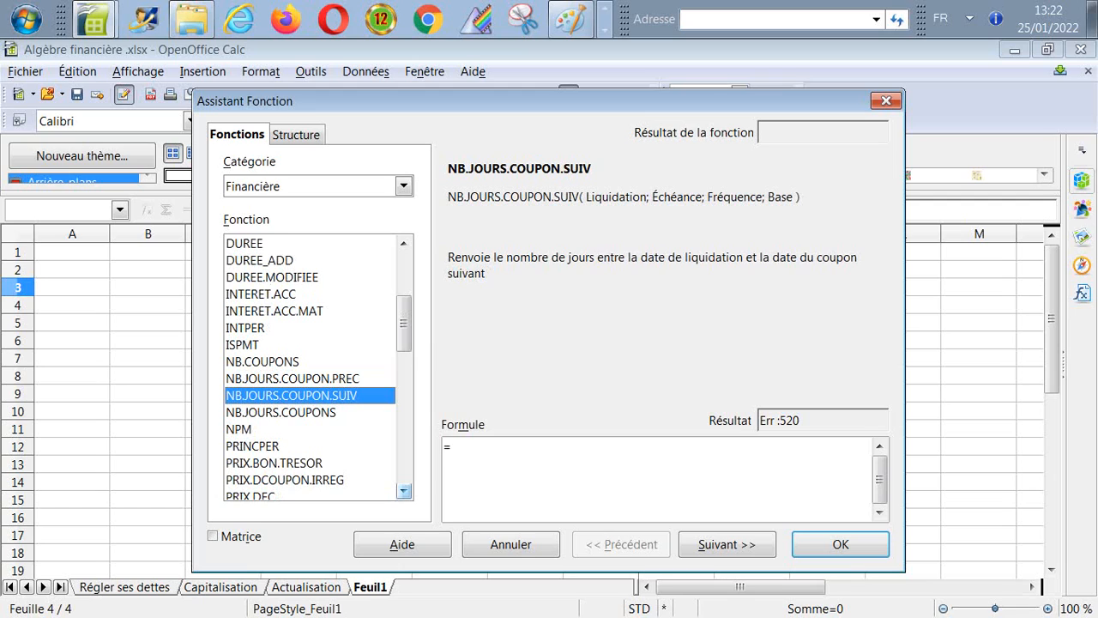
left_click(403, 490)
left_click(280, 394)
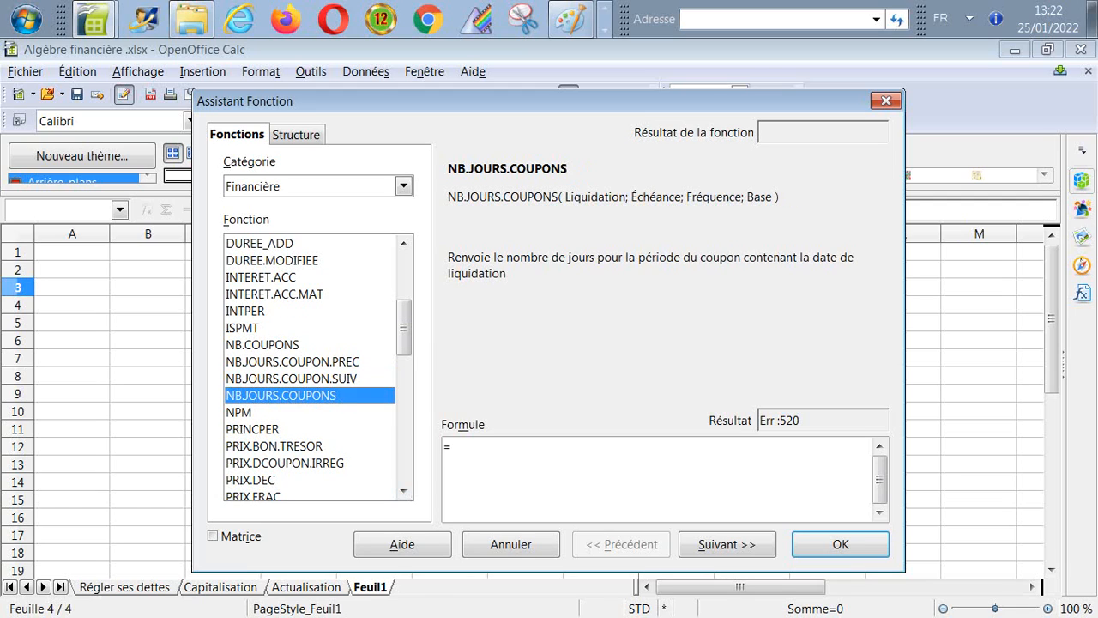
Read the syntax and description of the NPM payment period function.
left_click(403, 490)
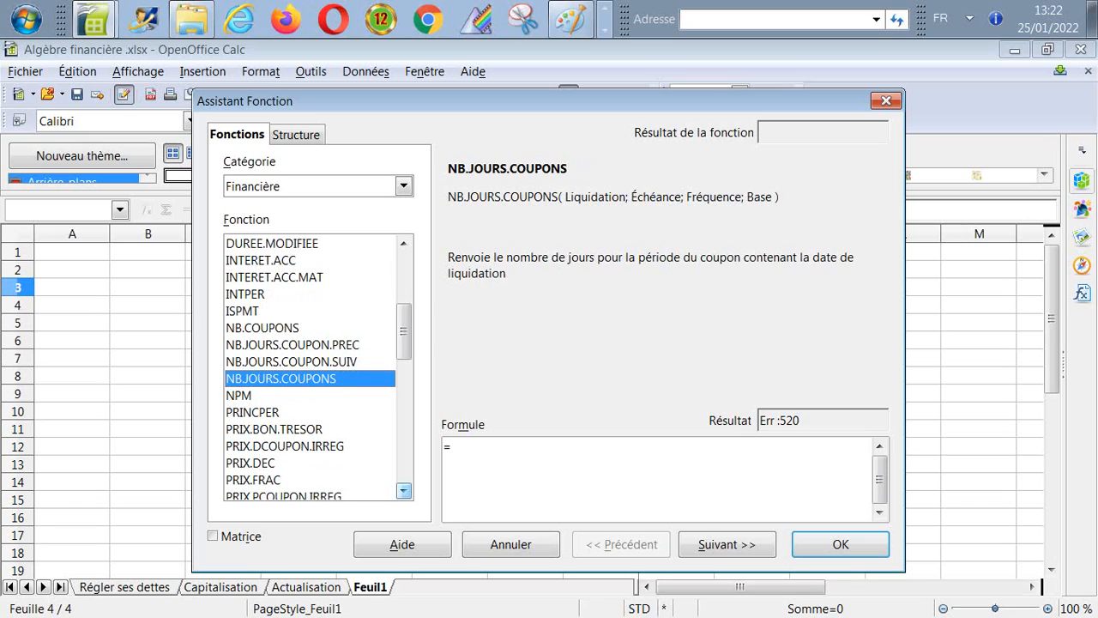
left_click(403, 490)
left_click(257, 378)
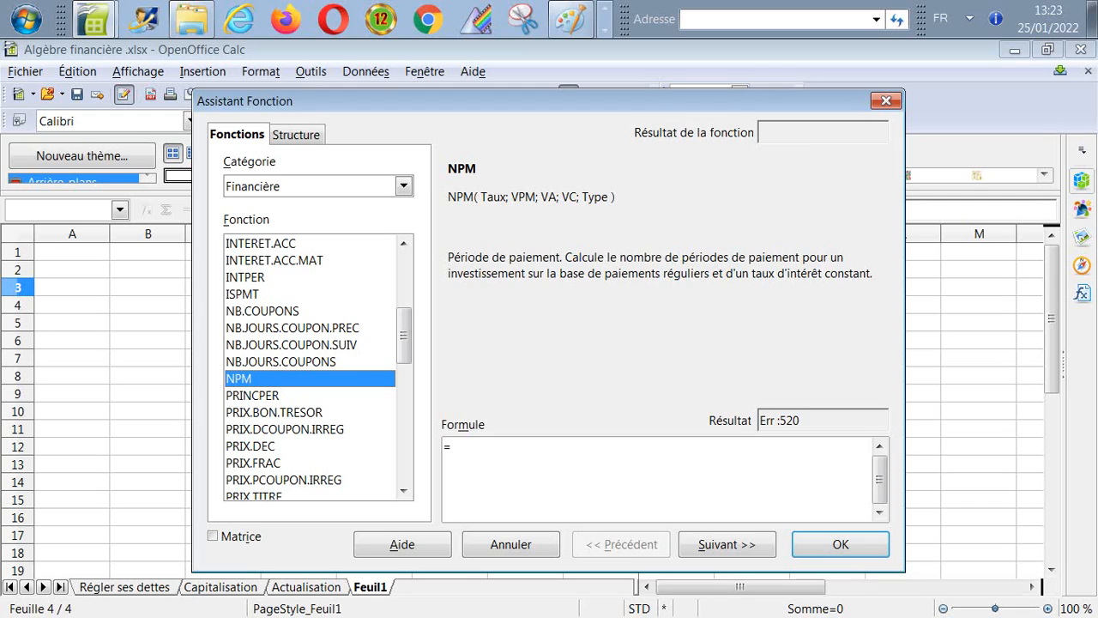
Insert the PRINCPER function into the formula to show its argument fields.
left_click(403, 491)
left_click(403, 490)
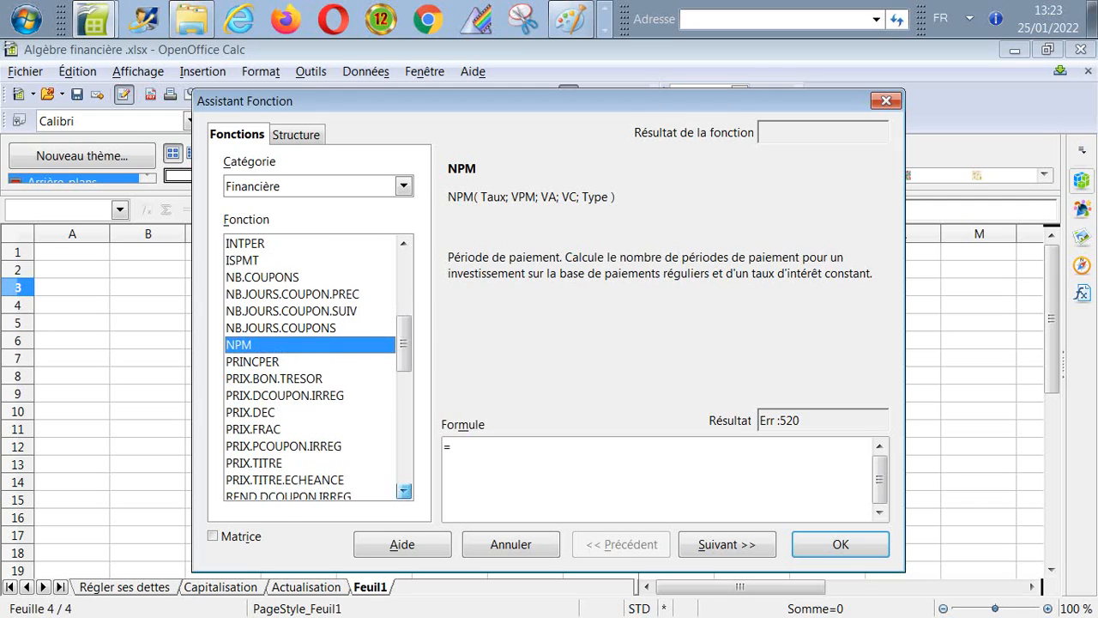
left_click(403, 491)
left_click(403, 490)
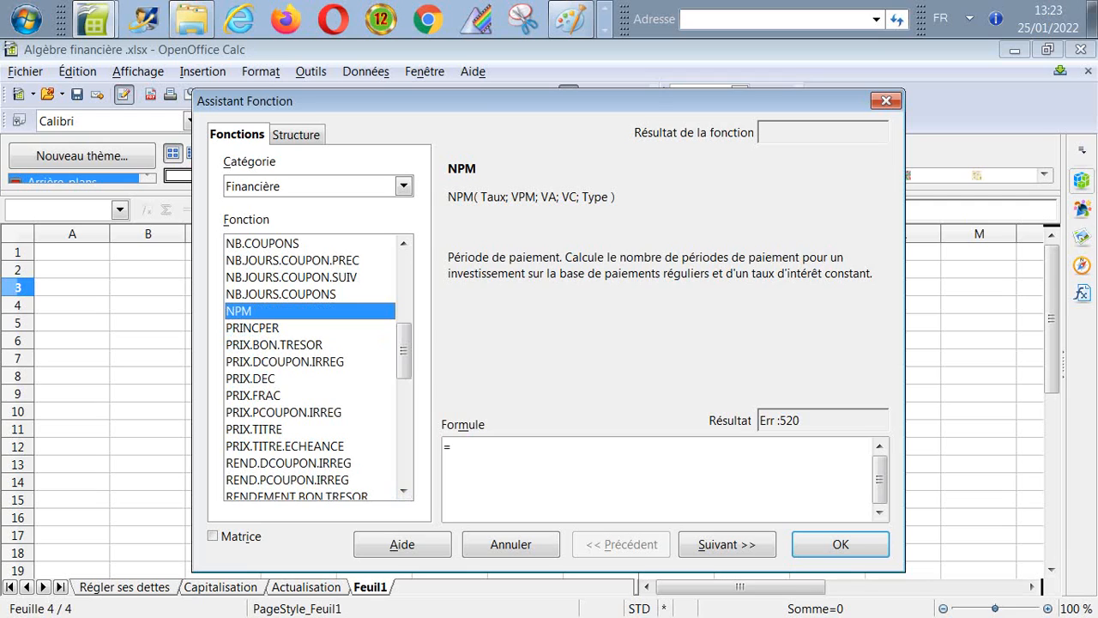
double_click(252, 327)
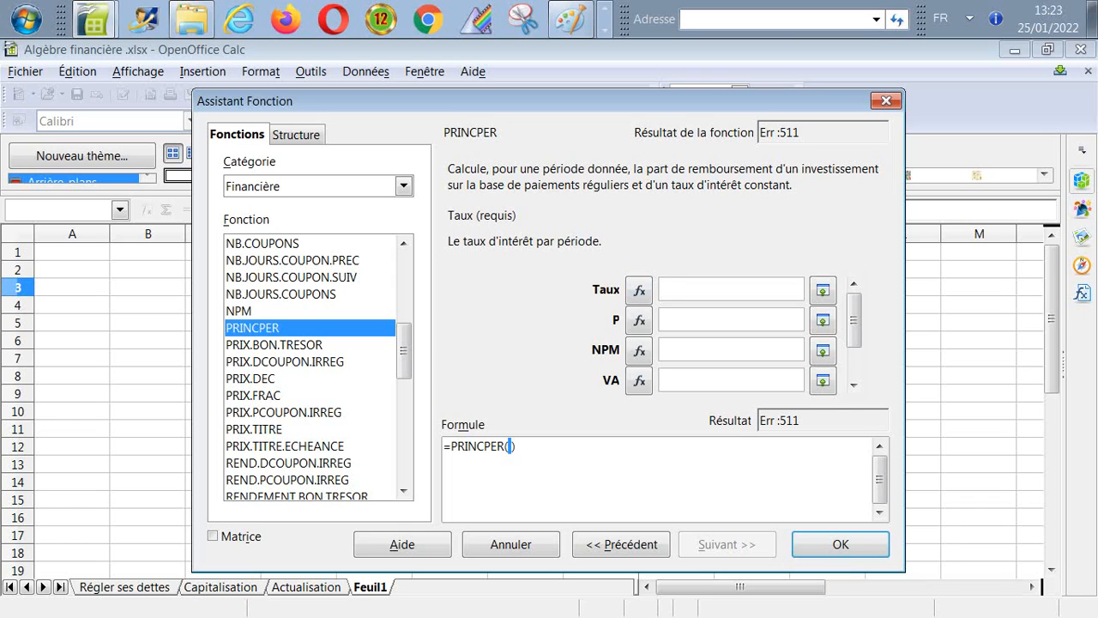
Open the help entry for PRINCPER and read its syntax, parameter definitions and the note on optional parameters.
left_click(402, 544)
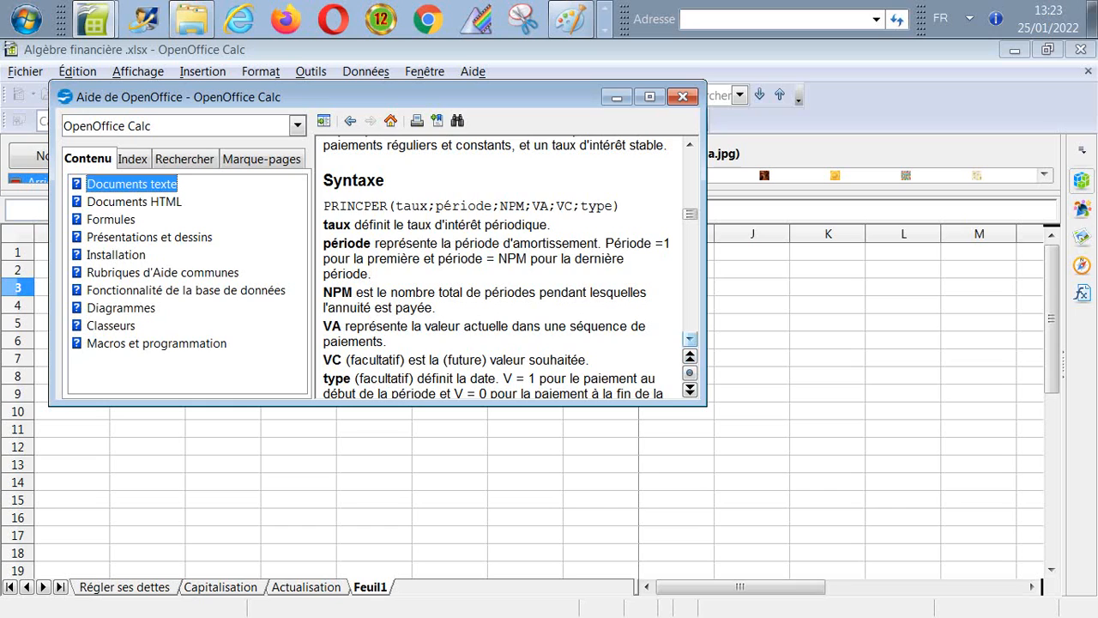
left_click(690, 338)
left_click(690, 339)
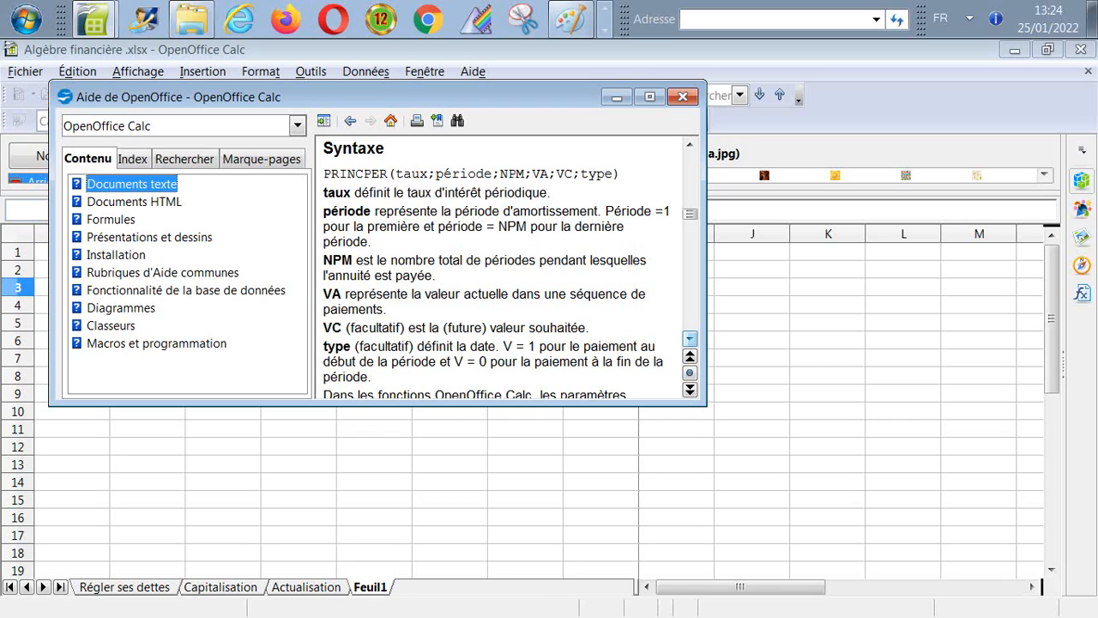
scroll(511, 266, "down", 3)
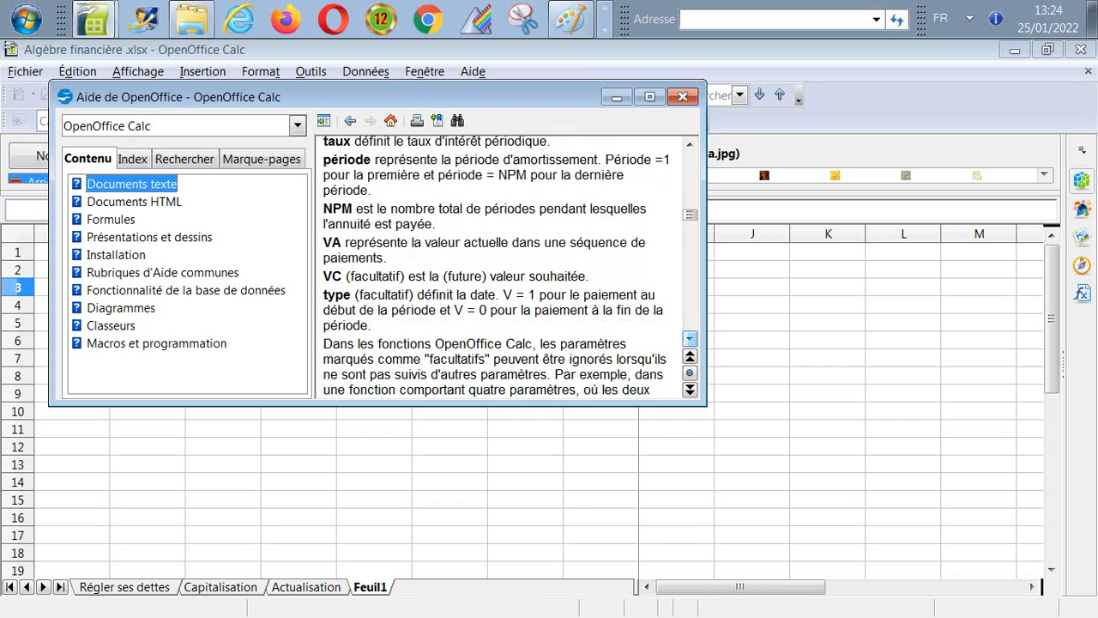
scroll(511, 266, "down", 1)
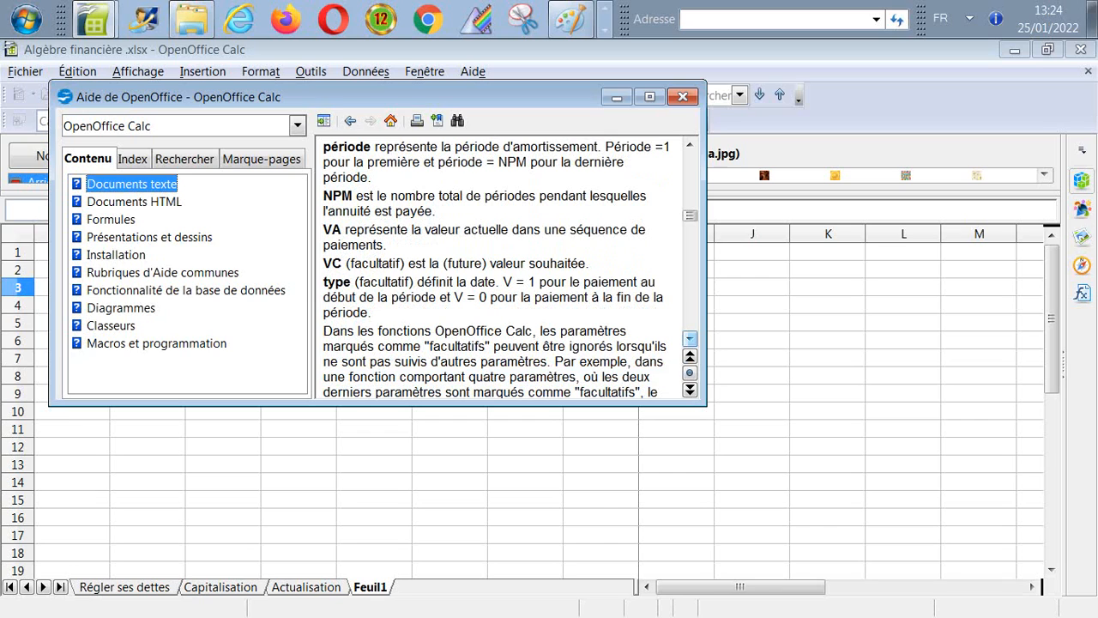
scroll(510, 267, "down", 1)
scroll(511, 267, "down", 1)
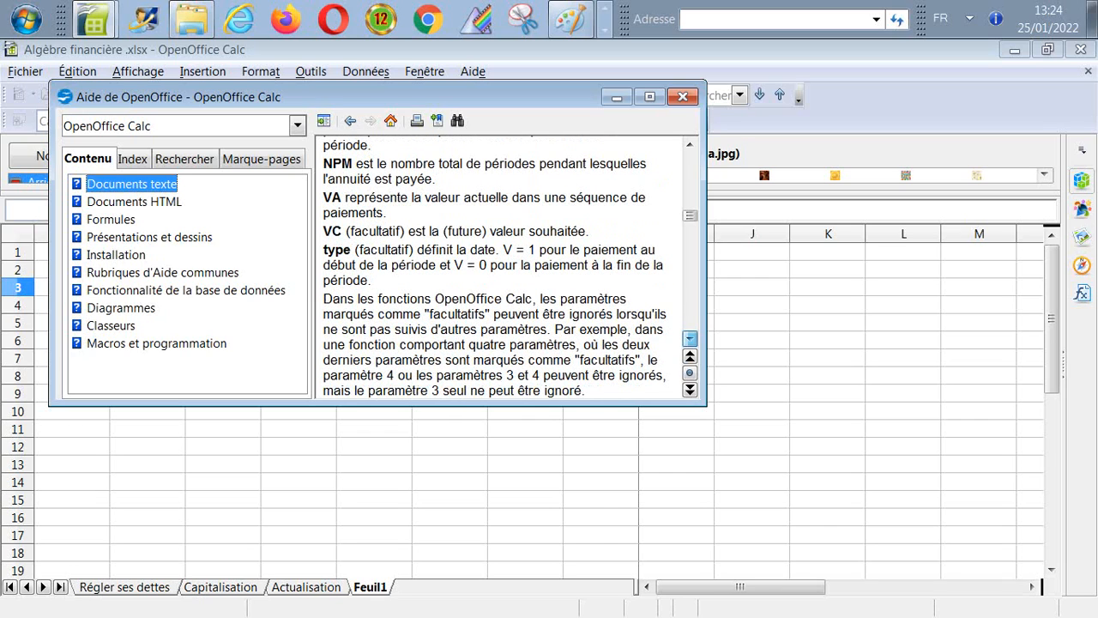
scroll(510, 267, "down", 2)
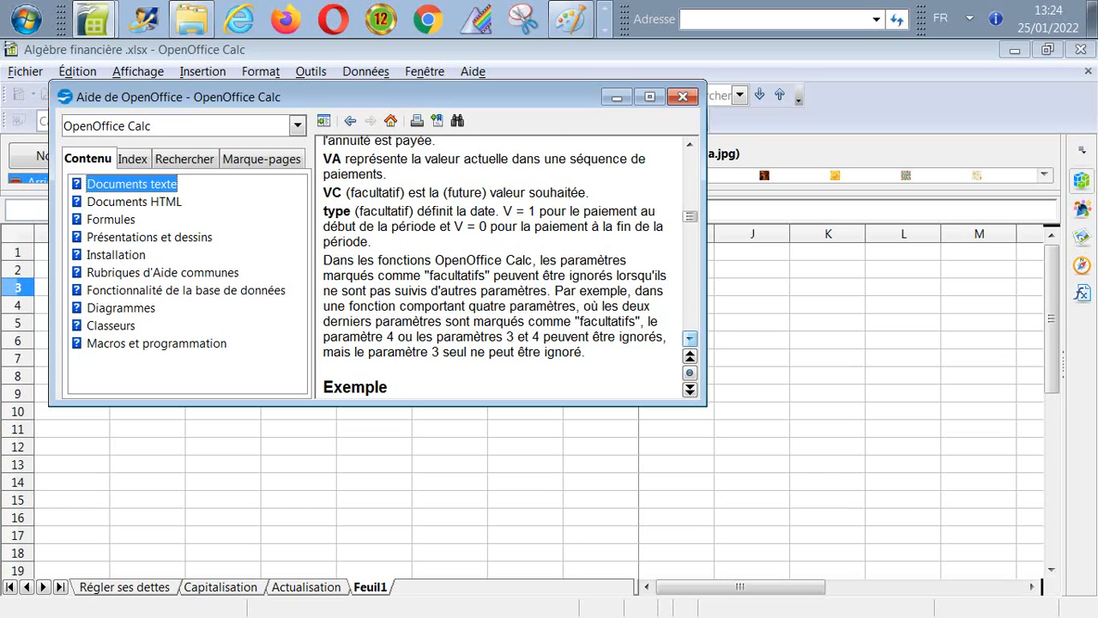
scroll(510, 267, "down", 1)
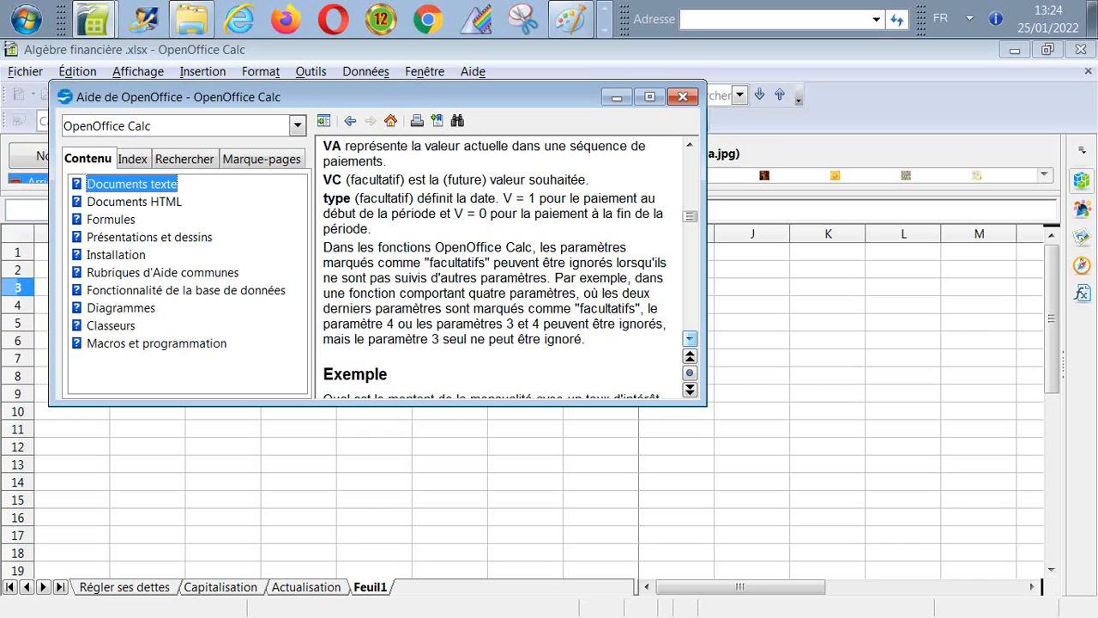
scroll(511, 267, "down", 1)
scroll(495, 267, "down", 1)
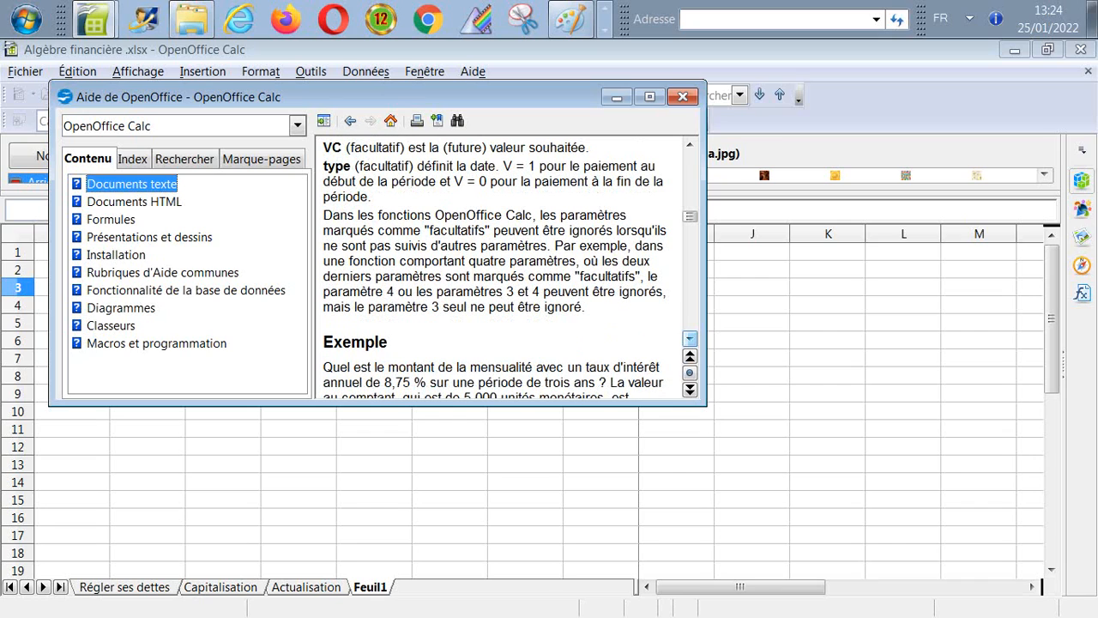
Read the worked example in the PRINCPER help entry and close the help window.
left_click(689, 338)
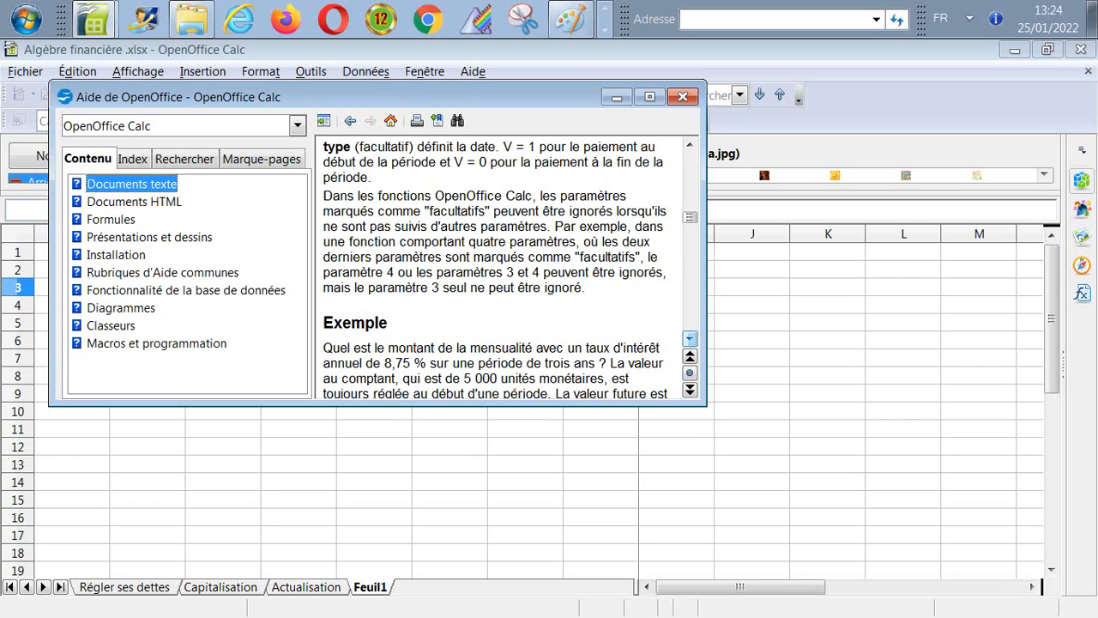
left_click(689, 338)
left_click(689, 338)
left_click(689, 338)
left_click(688, 338)
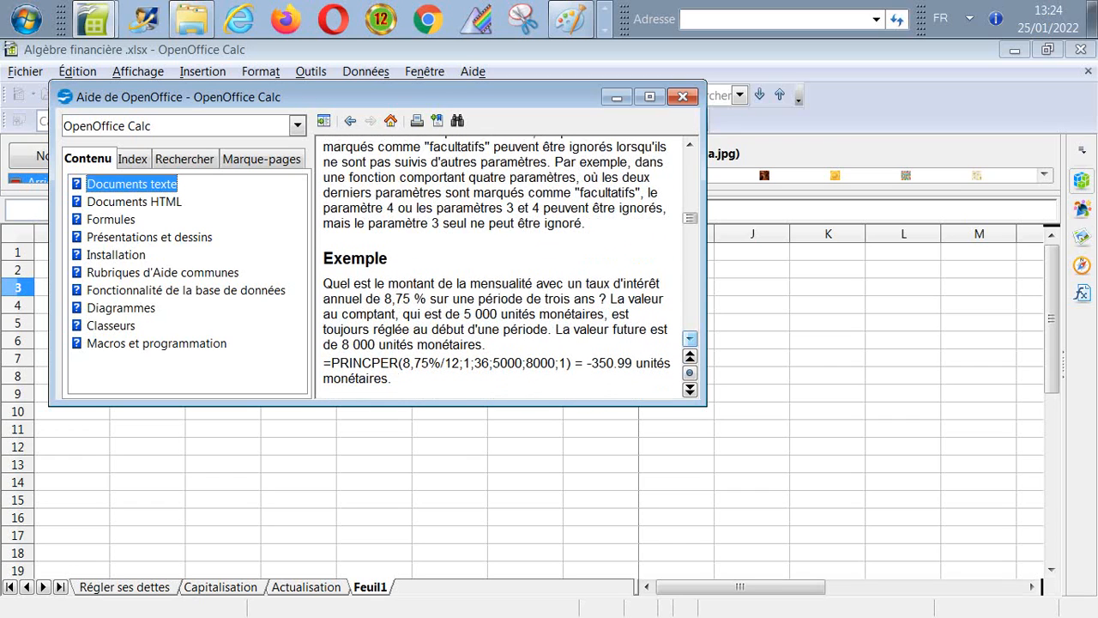
left_click(689, 338)
left_click(689, 338)
left_click(689, 338)
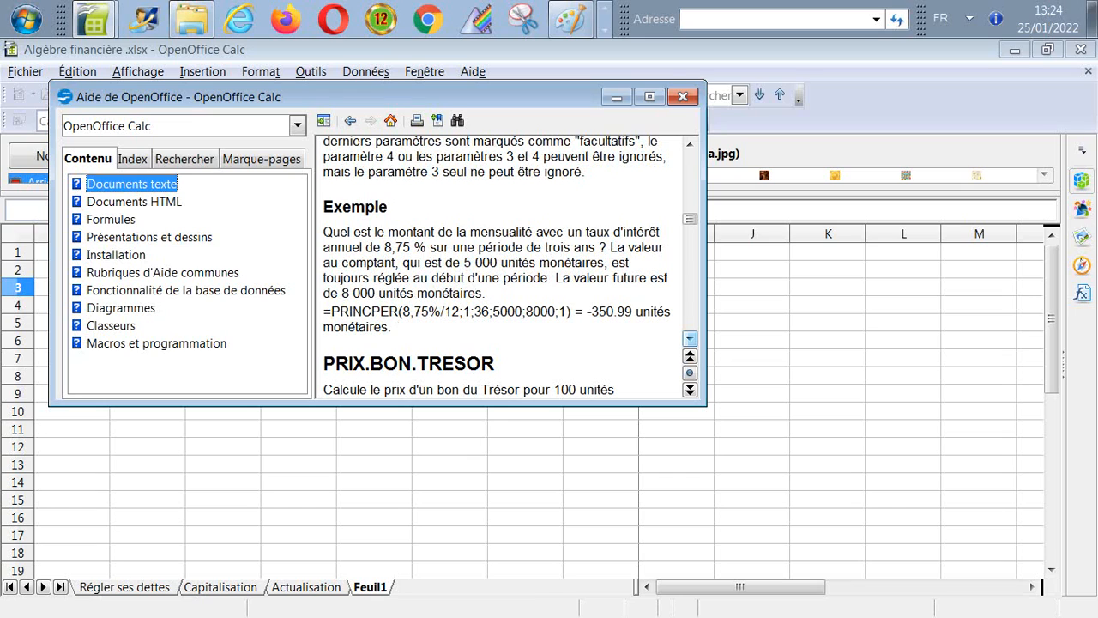
left_click(688, 338)
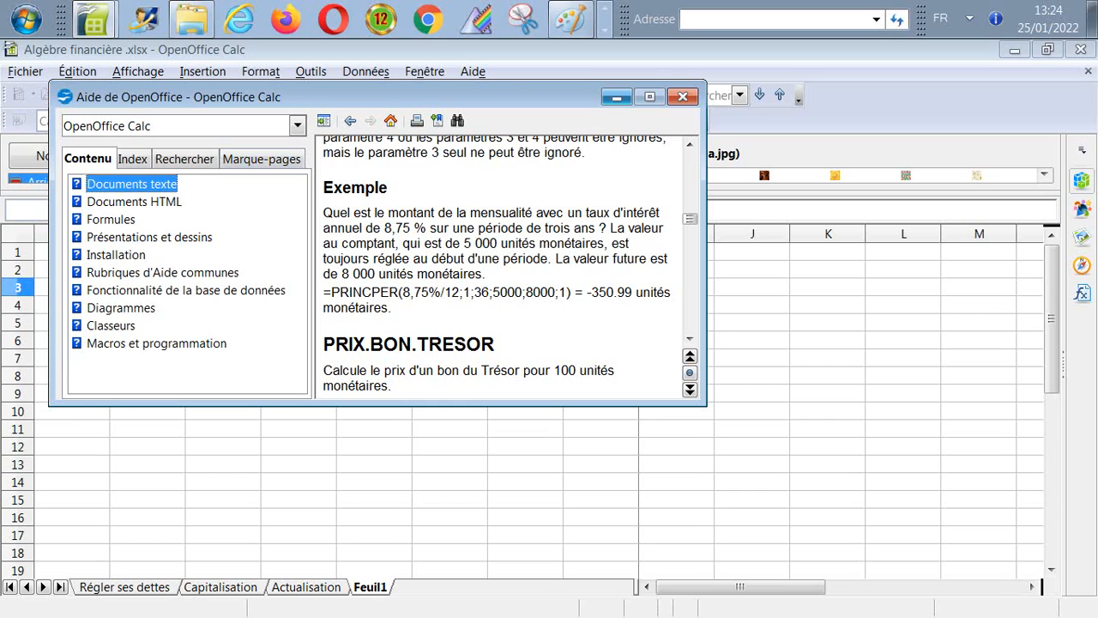
left_click(682, 96)
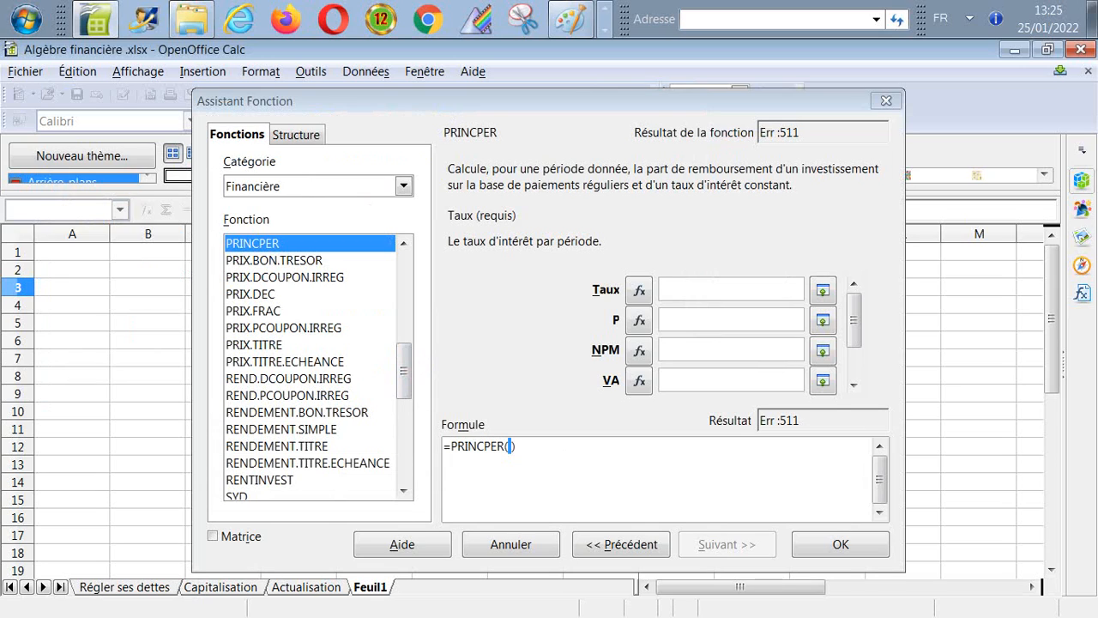
Insert the PRIX.BON.TRESOR function inside PRINCPER in the formula, and briefly open and close its help page.
left_click(274, 260)
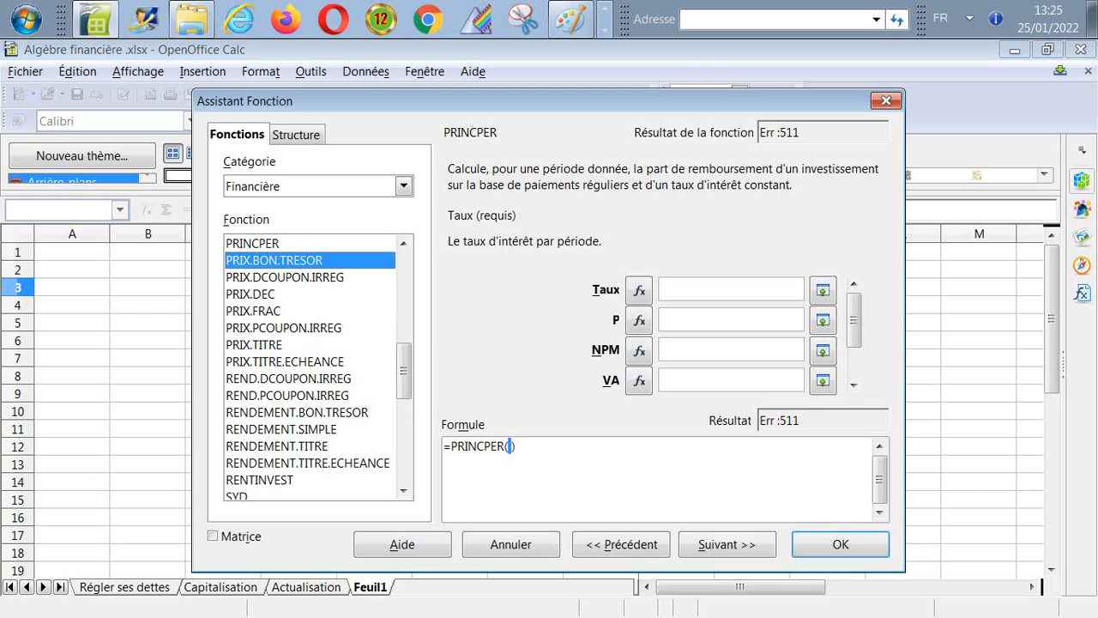
double_click(274, 260)
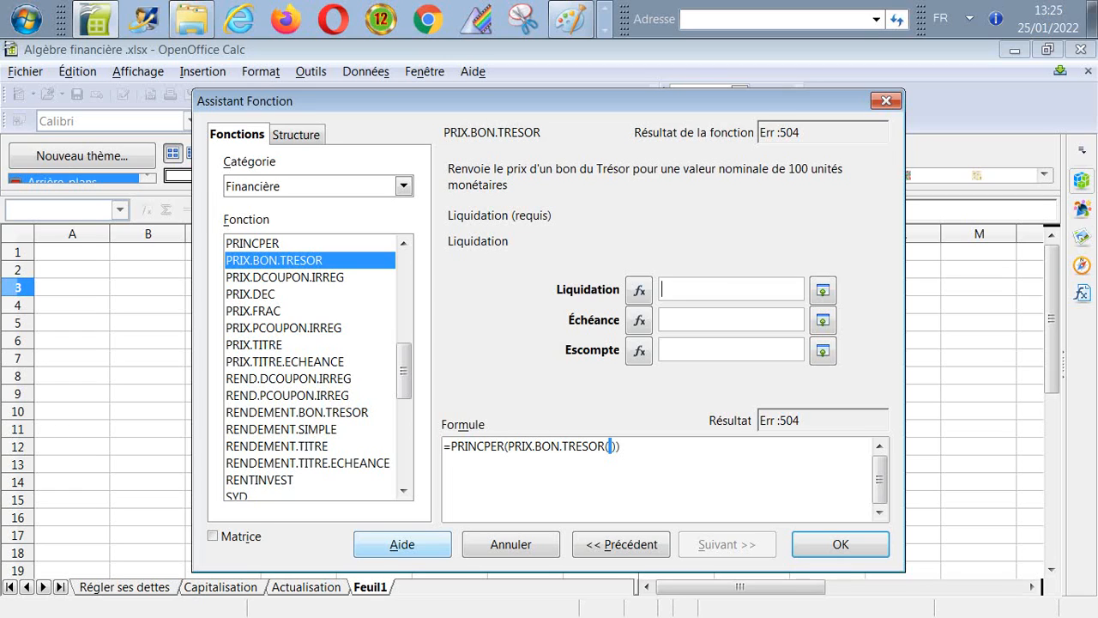
left_click(402, 544)
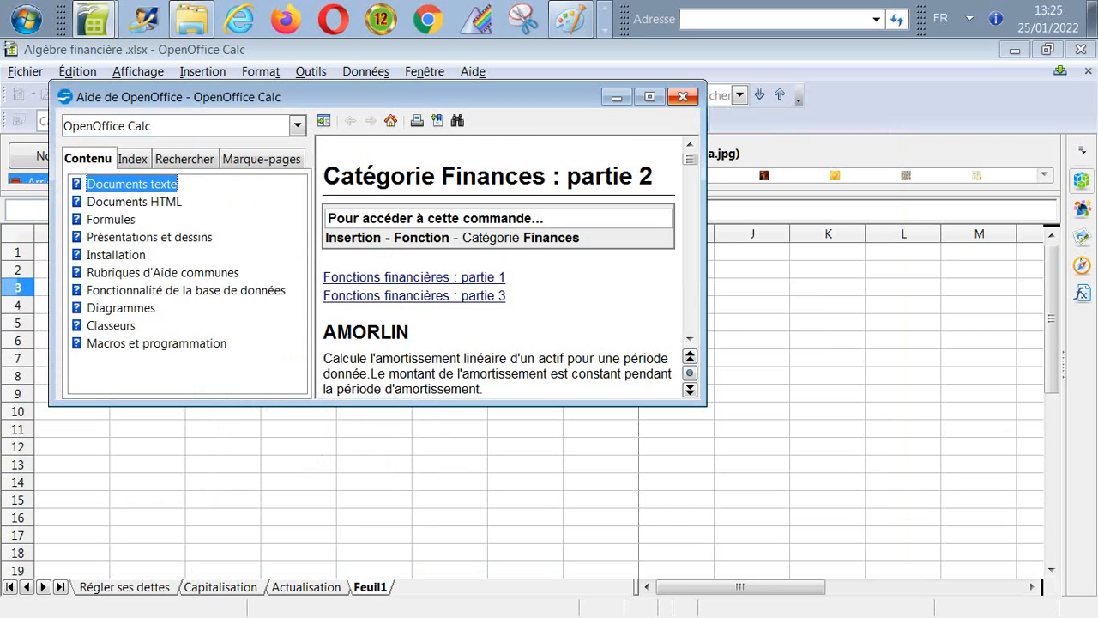
left_click(682, 96)
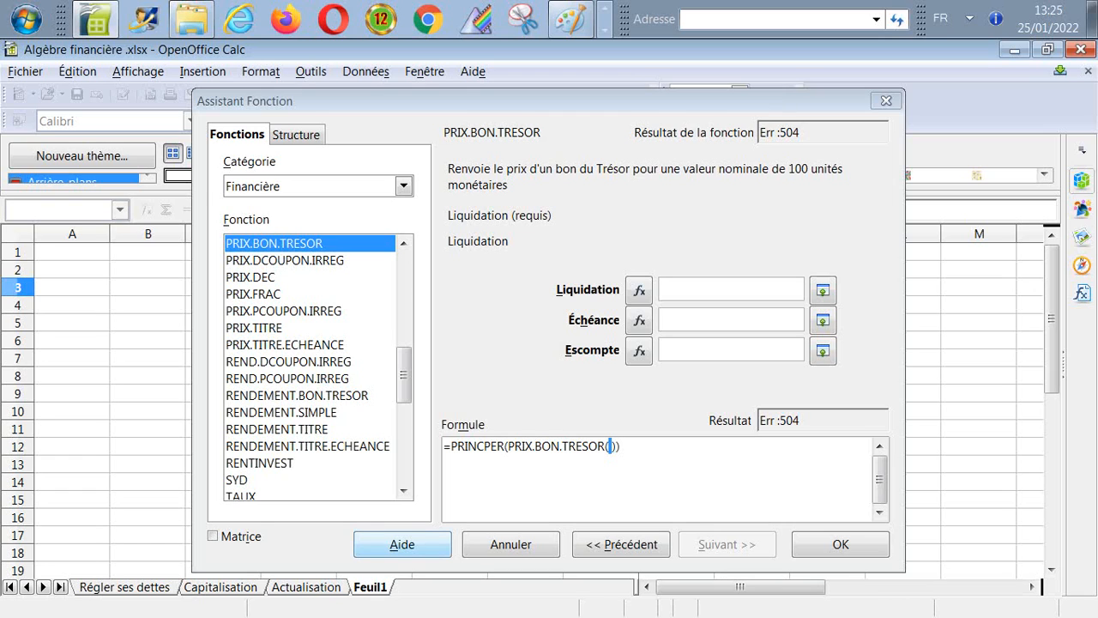
Open the help for the selected function and locate the PRIX.BON.TRESOR entry on the page Catégorie Finances : partie 2.
left_click(403, 543)
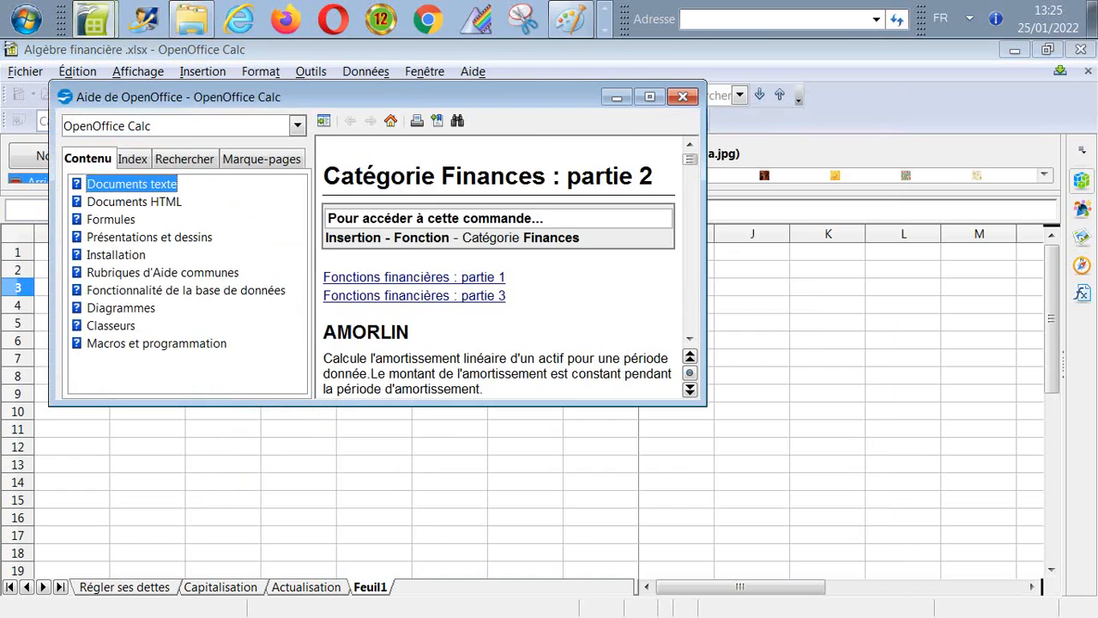
left_click(689, 339)
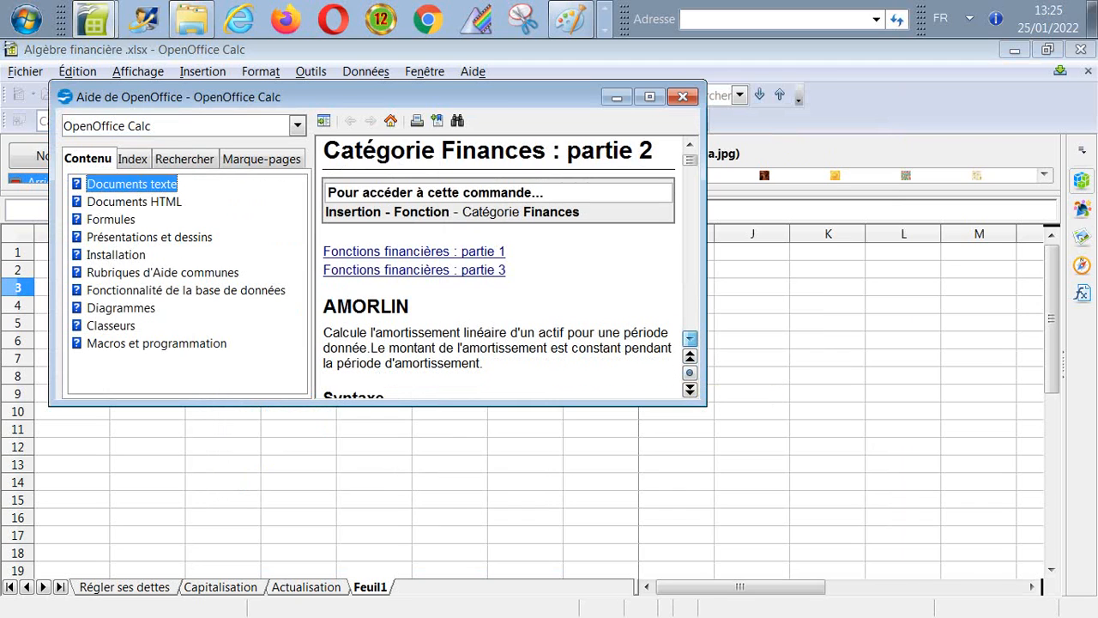
left_click(689, 338)
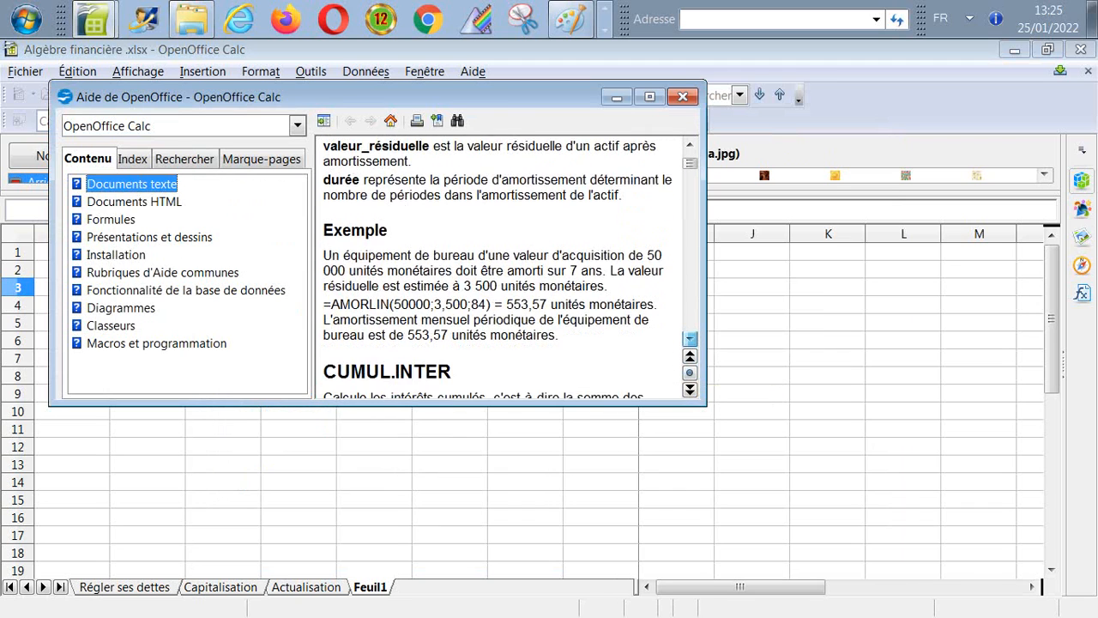
left_click(690, 339)
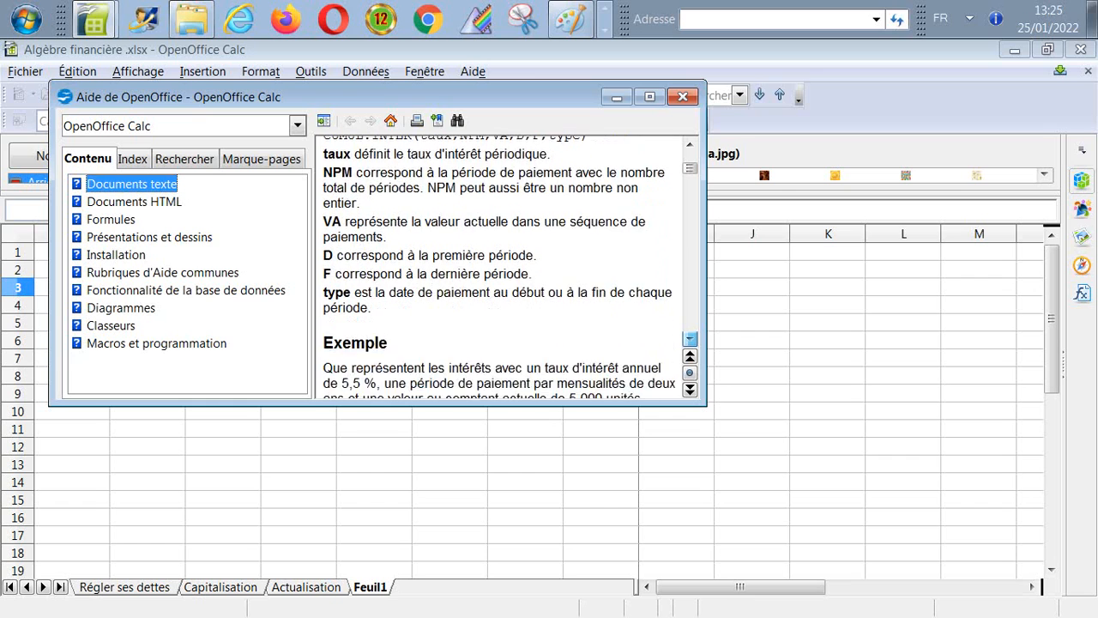
left_click(690, 338)
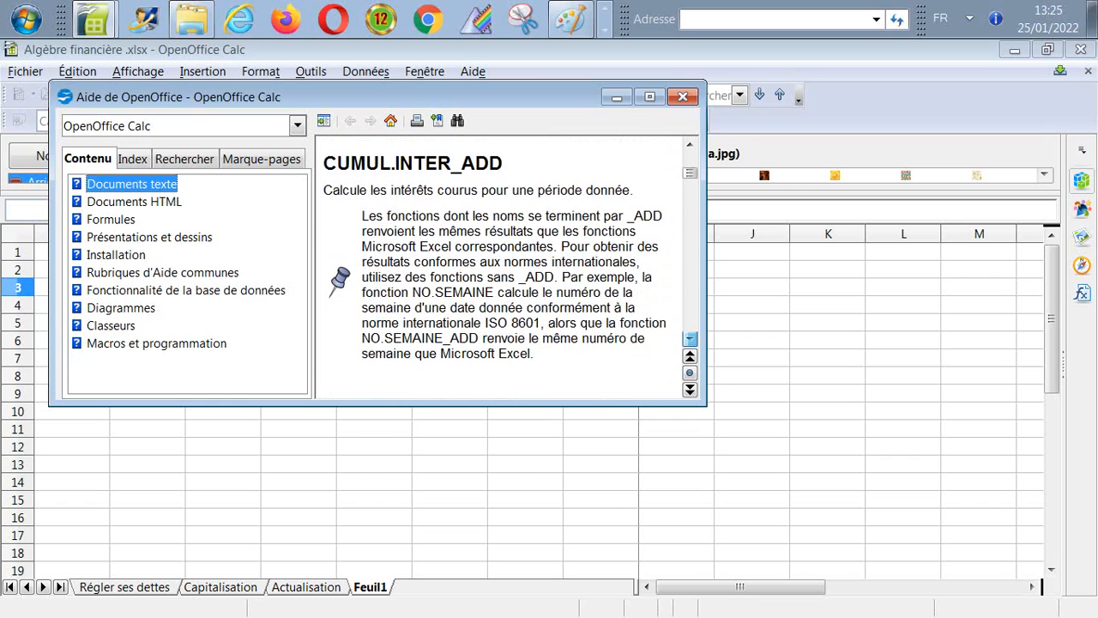
left_click_drag(689, 339, 689, 339)
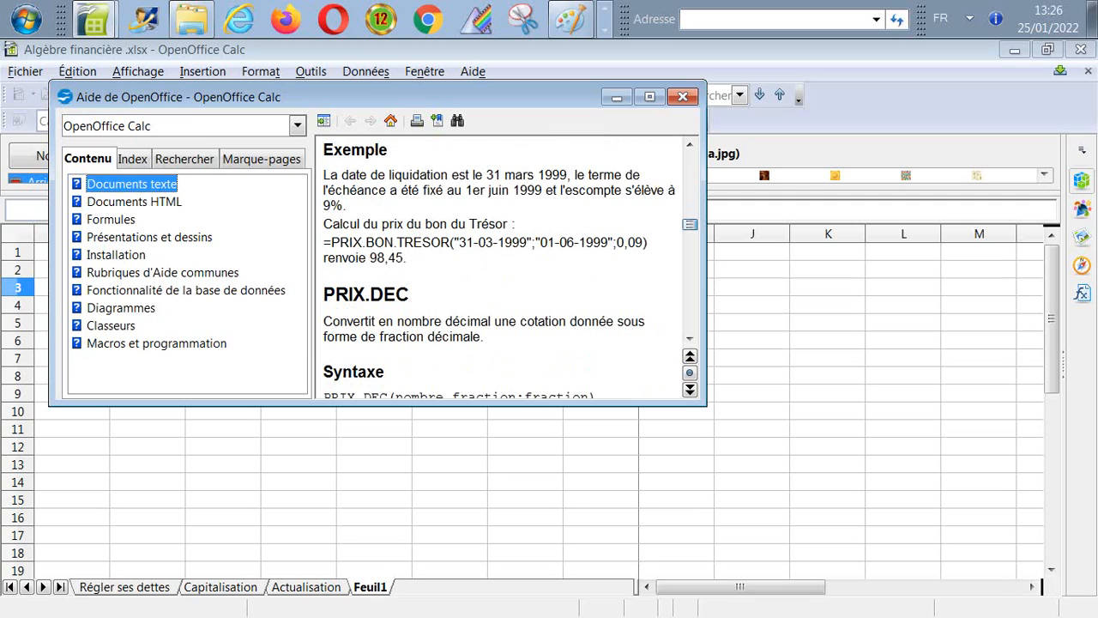
scroll(506, 266, "down", 10)
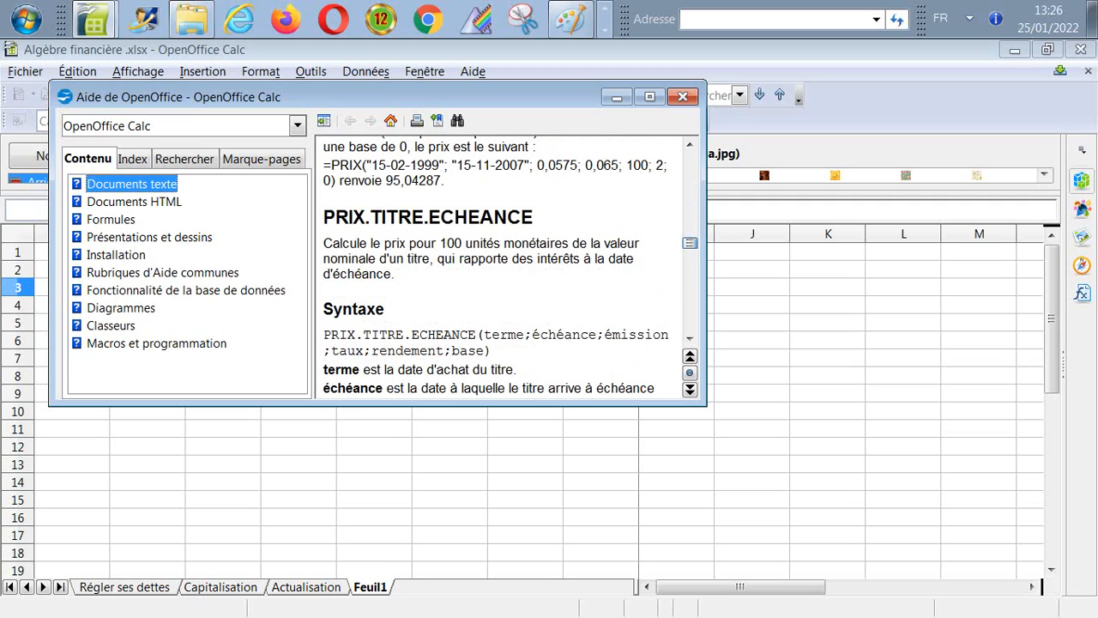
scroll(506, 266, "up", 15)
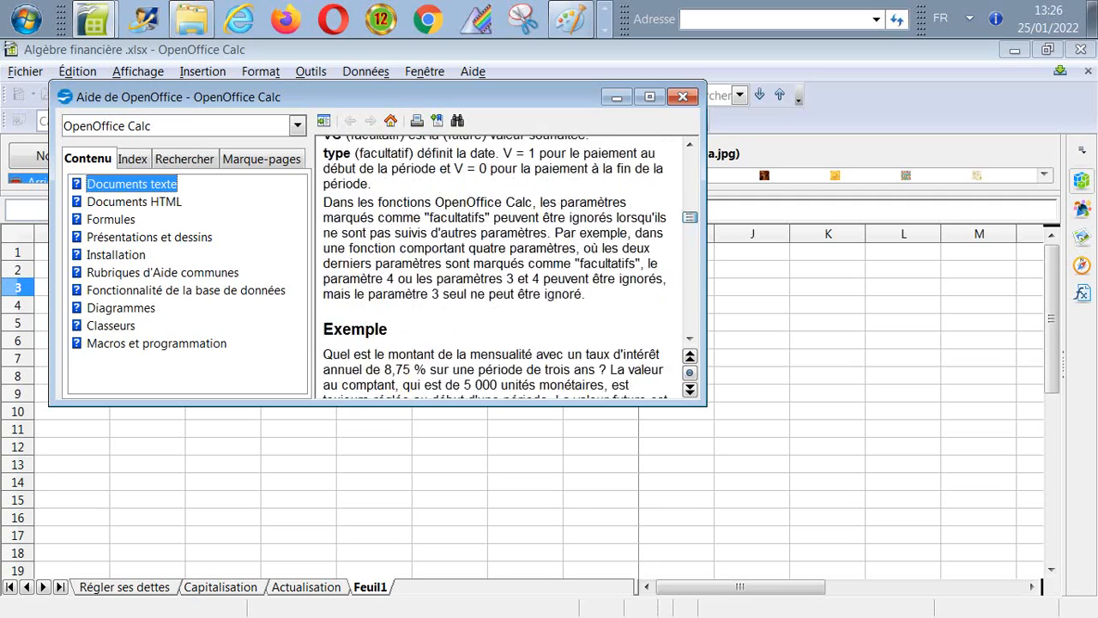
scroll(506, 266, "up", 15)
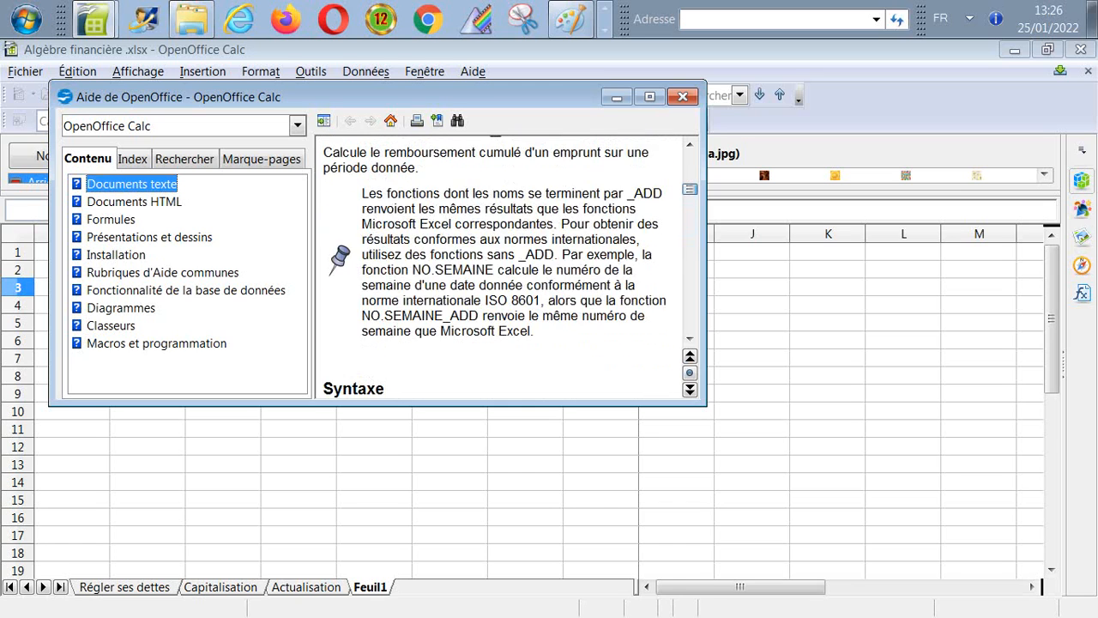
scroll(506, 266, "down", 5)
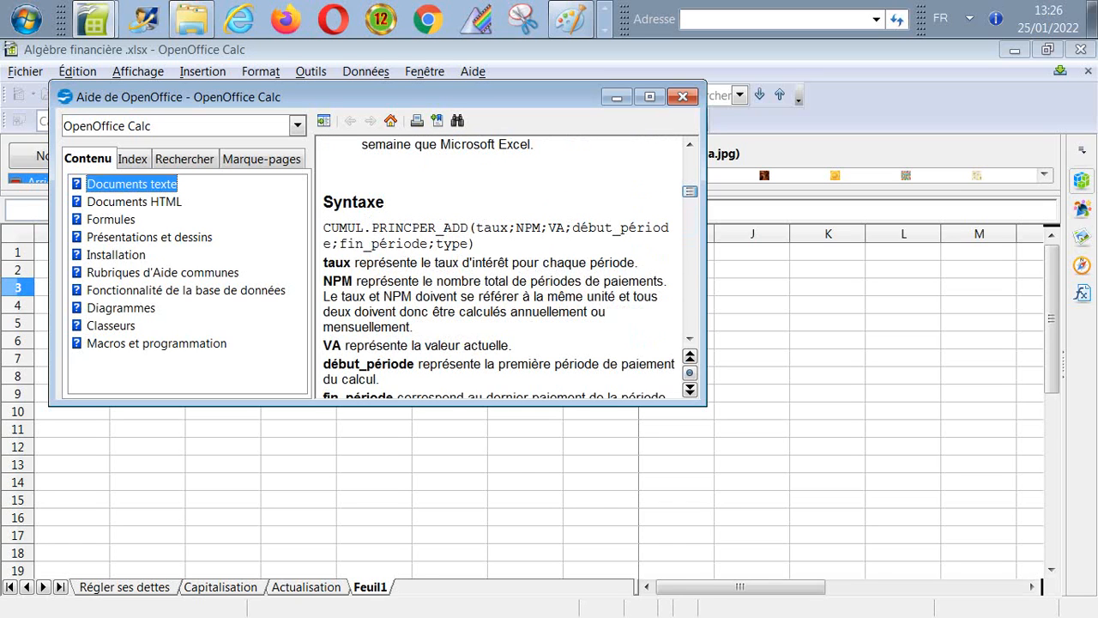
scroll(506, 265, "down", 6)
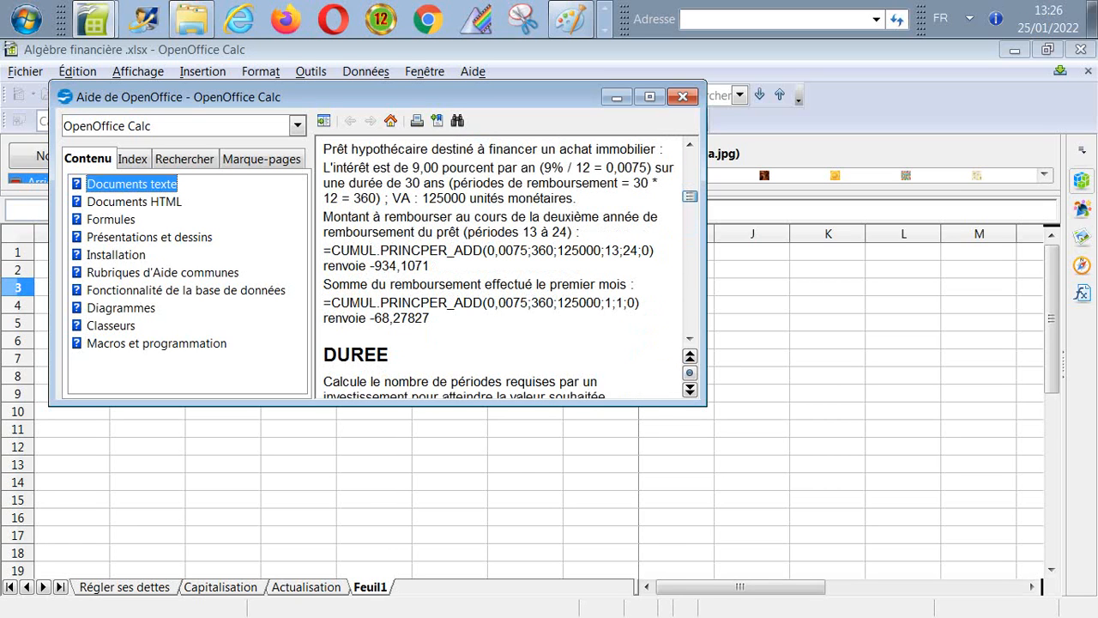
scroll(498, 266, "down", 20)
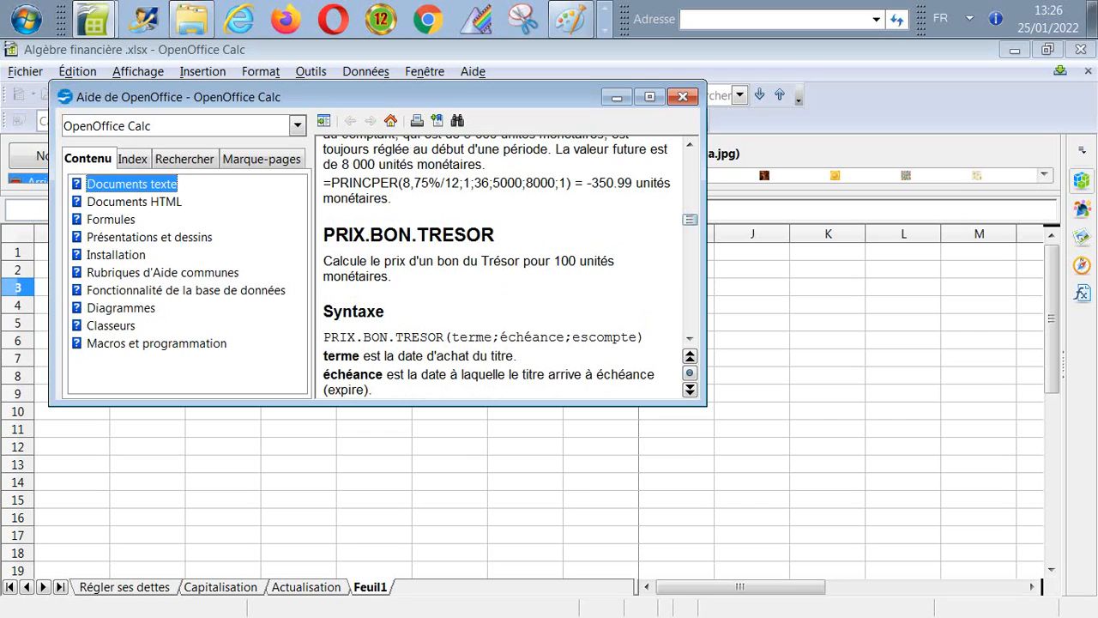
Read the PRIX.BON.TRESOR syntax, the terme, échéance and escompte definitions and the worked example, and close the help window.
scroll(689, 221, "down", 5)
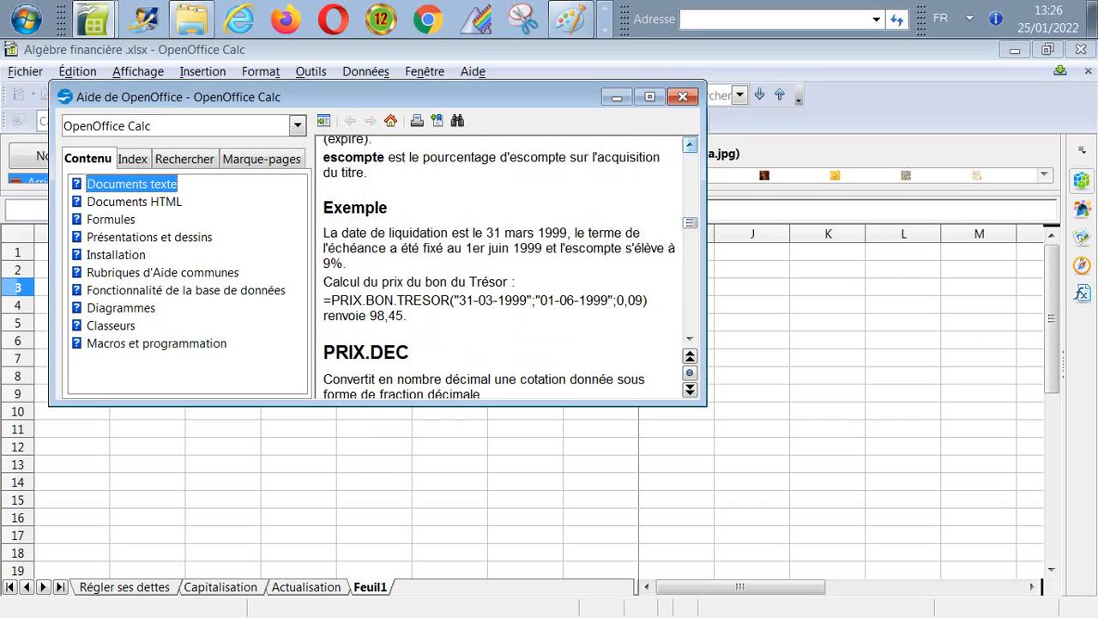
left_click(690, 145)
left_click(689, 145)
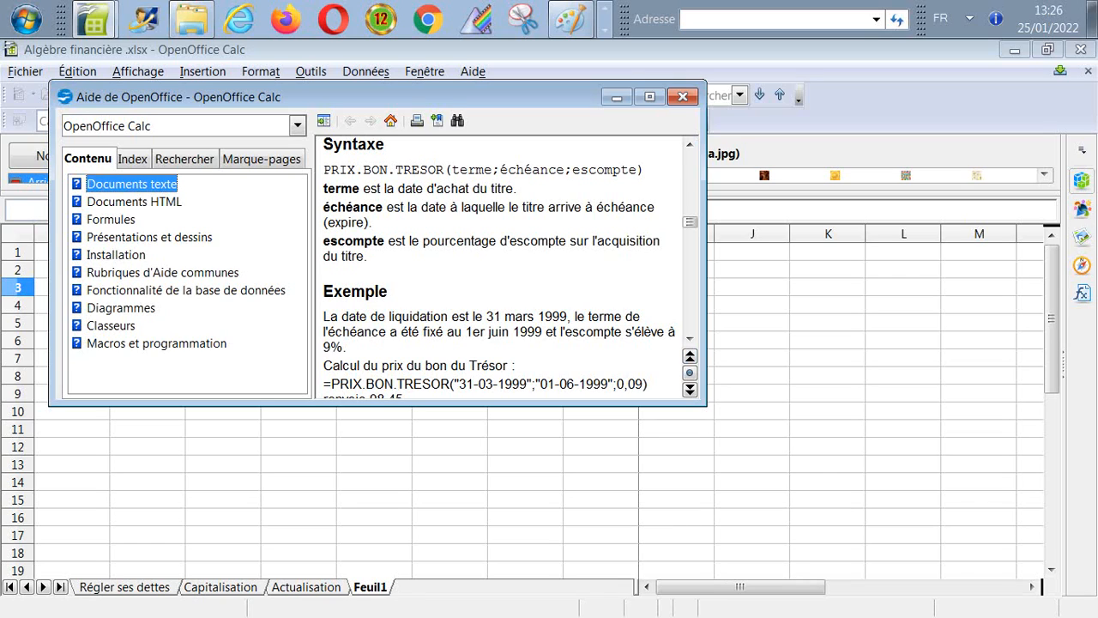
left_click(690, 339)
left_click(689, 339)
left_click(690, 338)
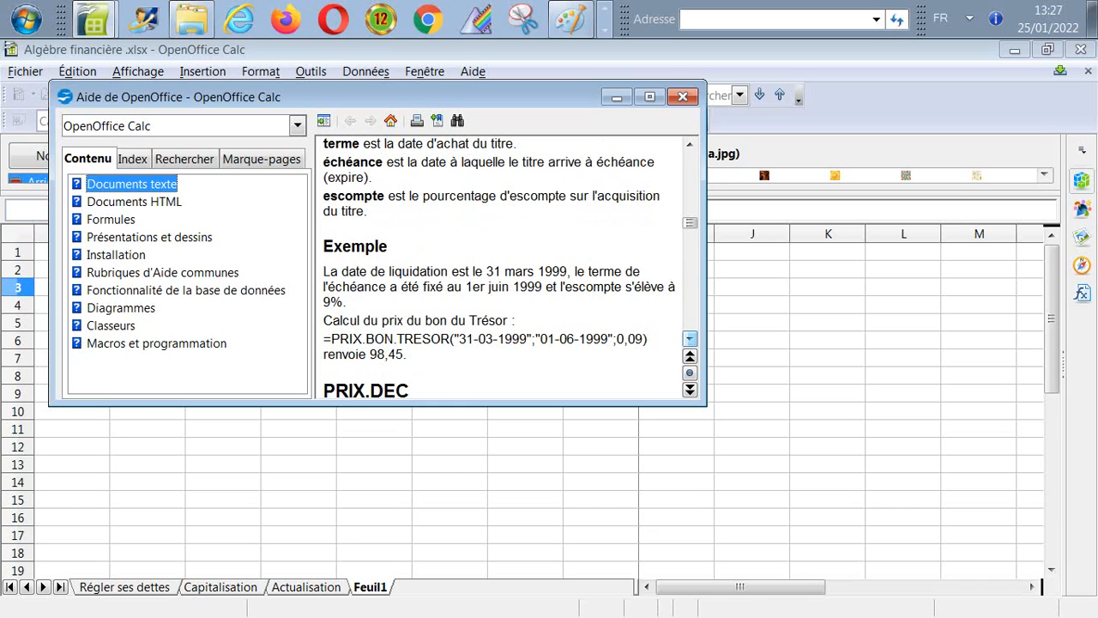
left_click(690, 338)
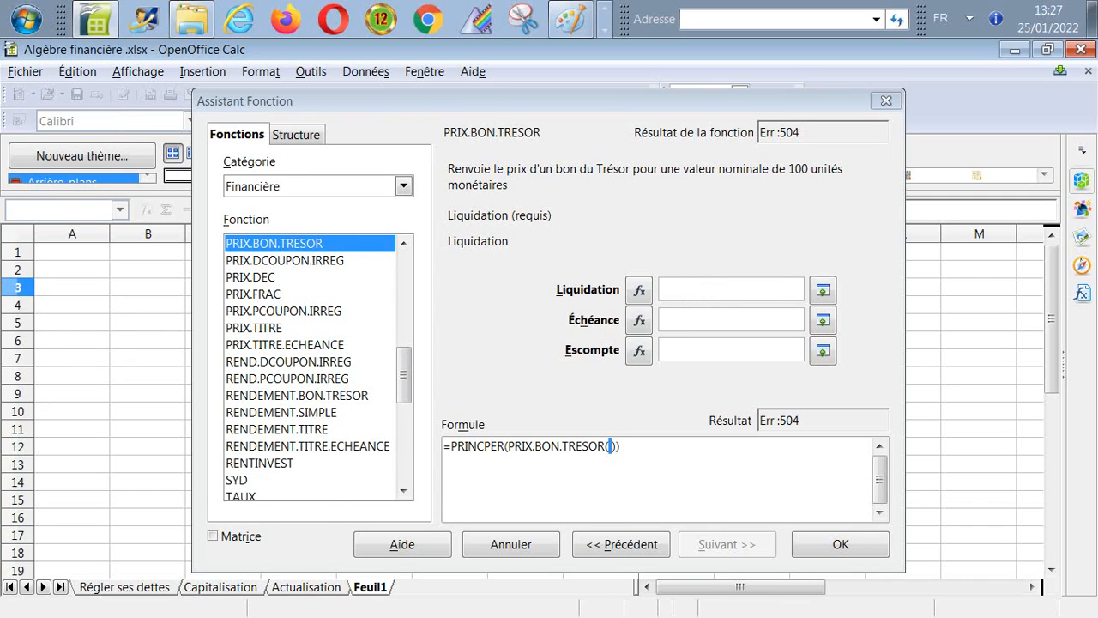
Insert the PRIX.DCOUPON.IRREG function inside PRIX.BON.TRESOR in the formula to show its argument fields.
left_click(288, 361)
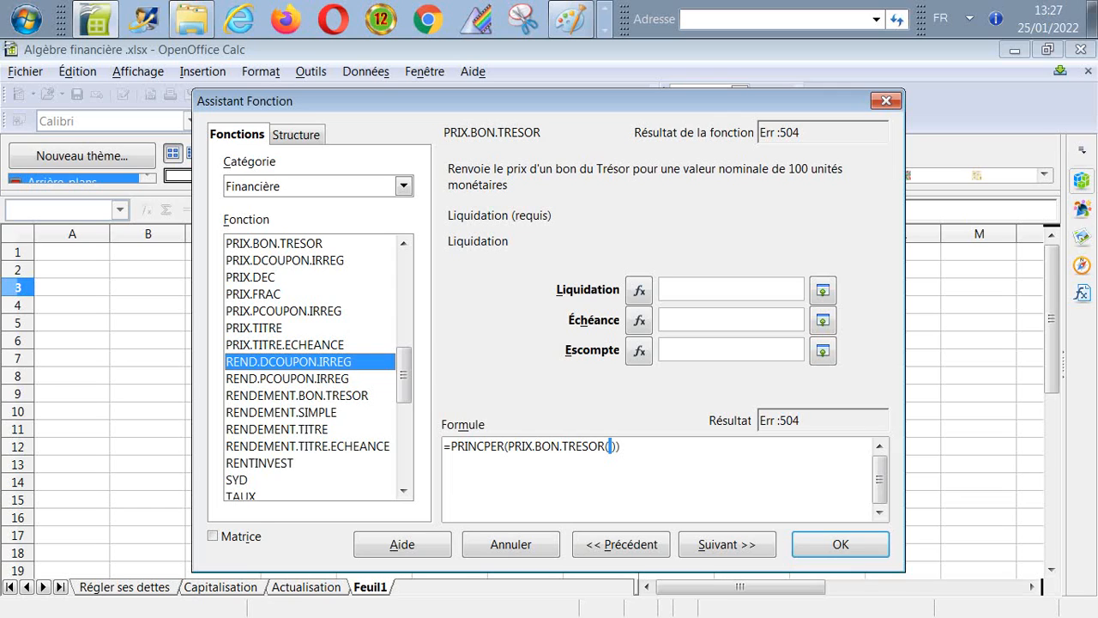
left_click(275, 244)
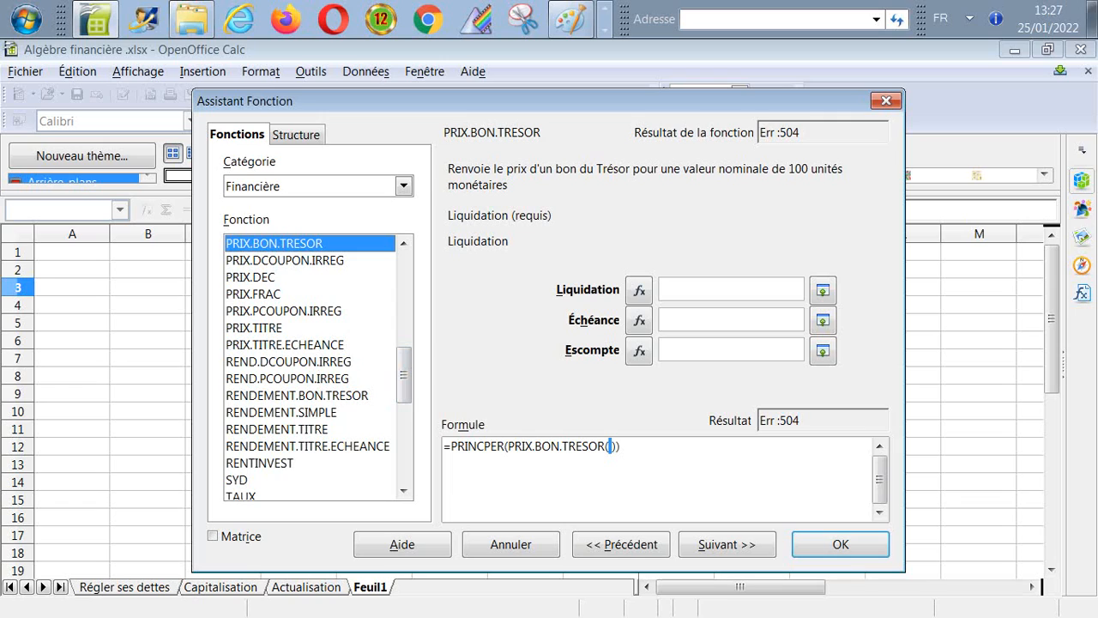
left_click(274, 260)
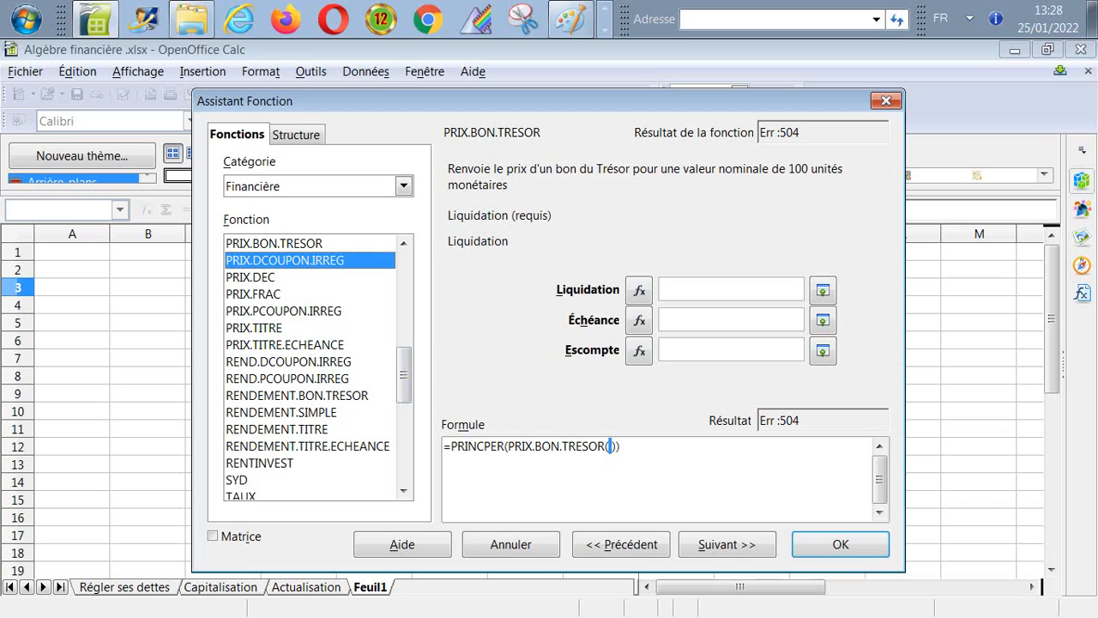
key("Return")
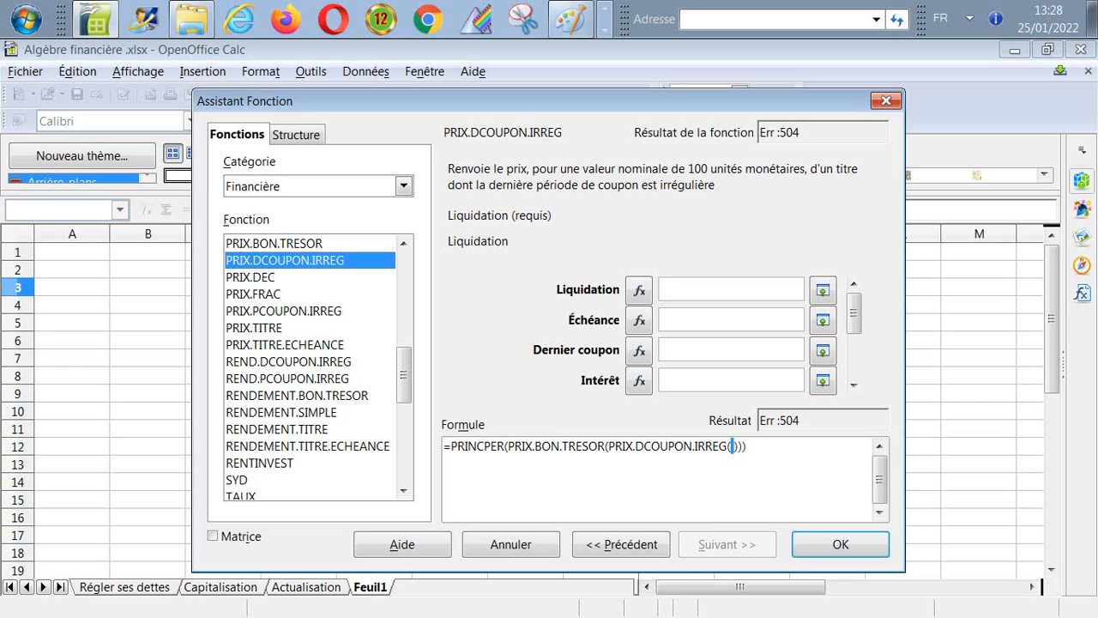
Open the help for PRIX.DCOUPON.IRREG and locate its entry on the page Catégorie Finances : partie 3.
left_click(402, 544)
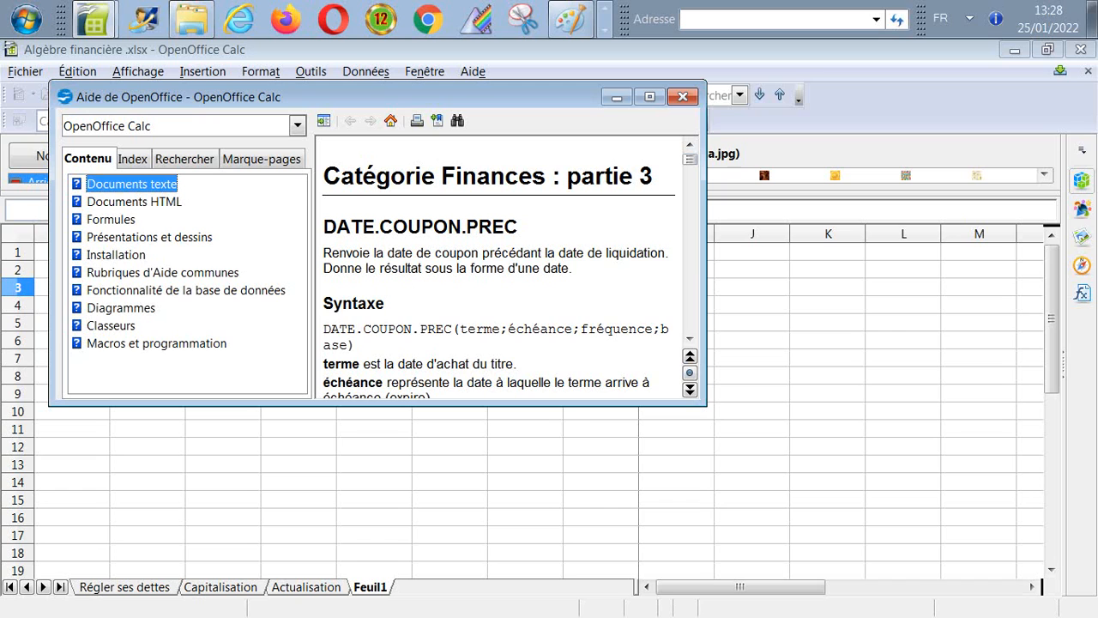
scroll(690, 338, "down", 5)
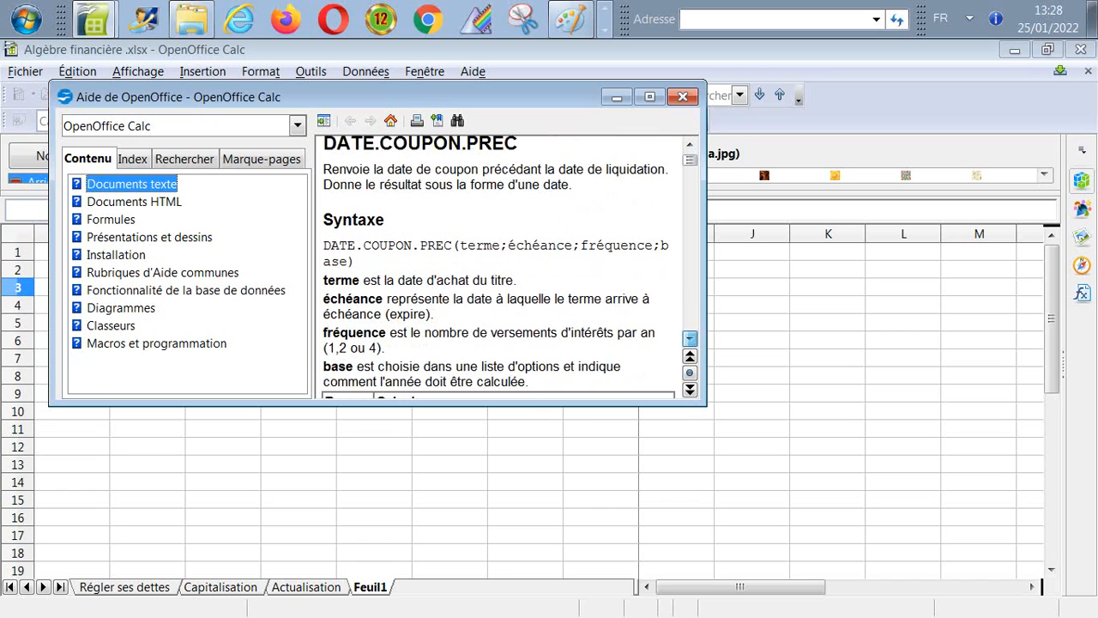
scroll(689, 338, "down", 7)
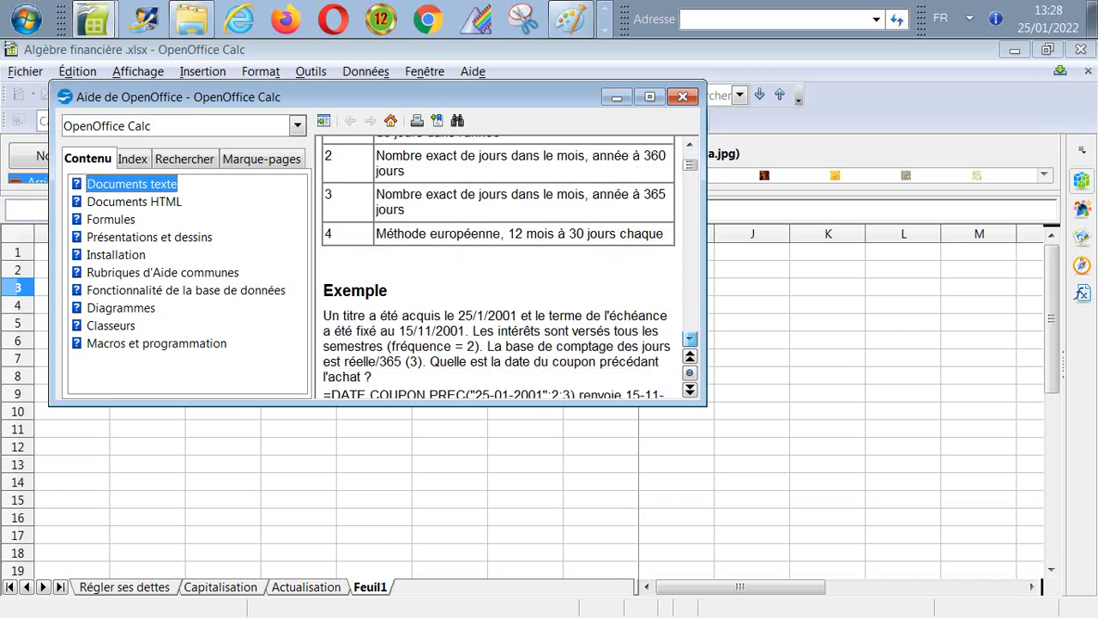
scroll(690, 338, "down", 8)
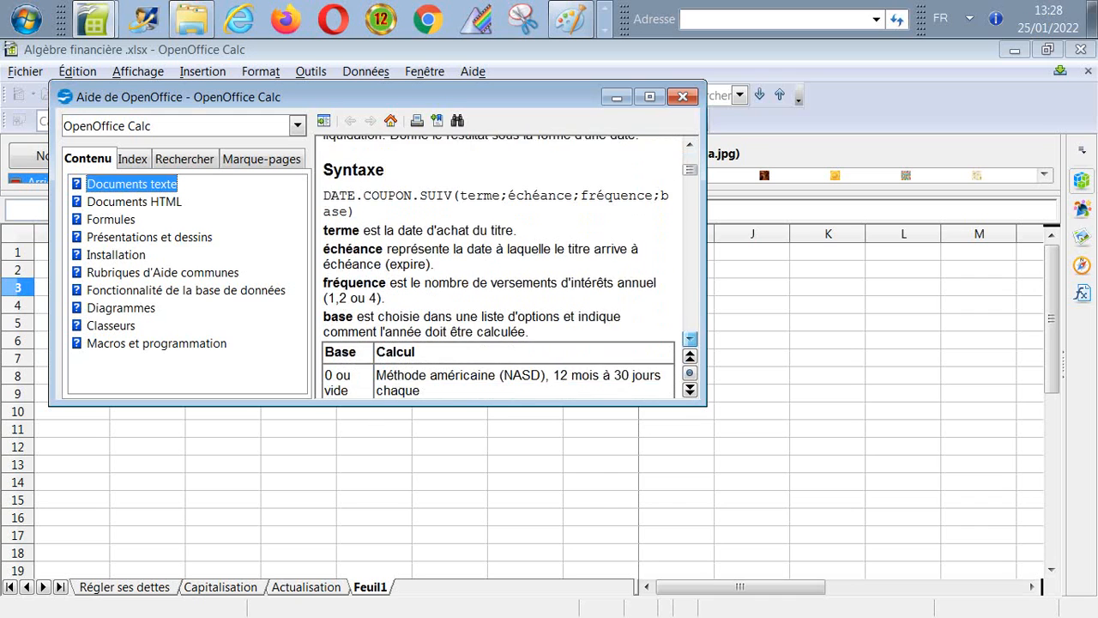
scroll(690, 338, "down", 4)
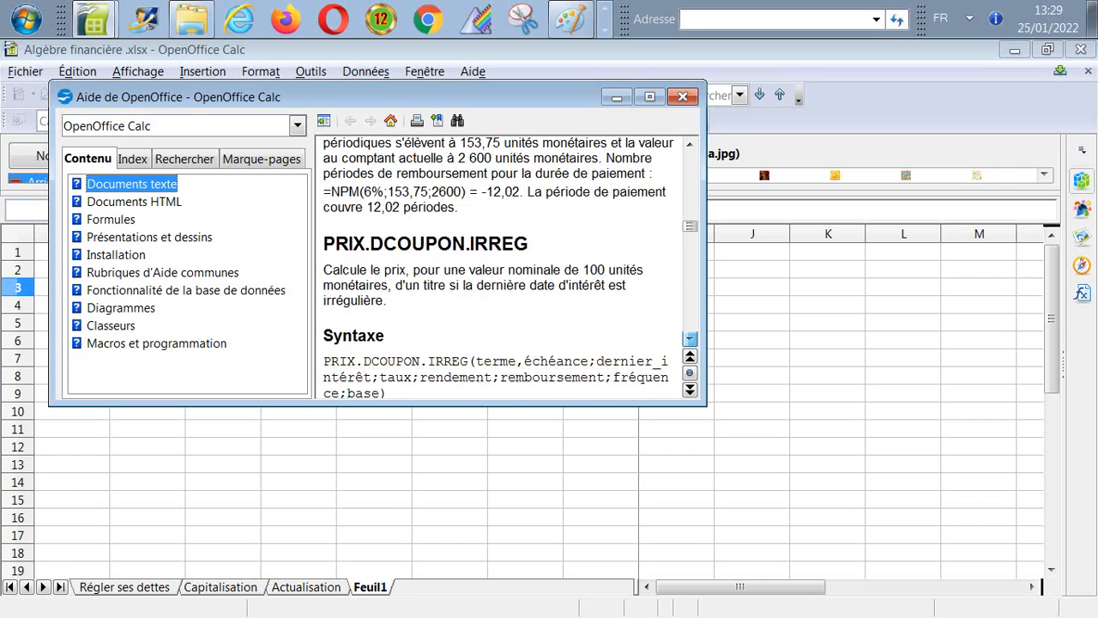
Read the day-count base table and the worked example in the PRIX.DCOUPON.IRREG help entry.
scroll(498, 265, "down", 1)
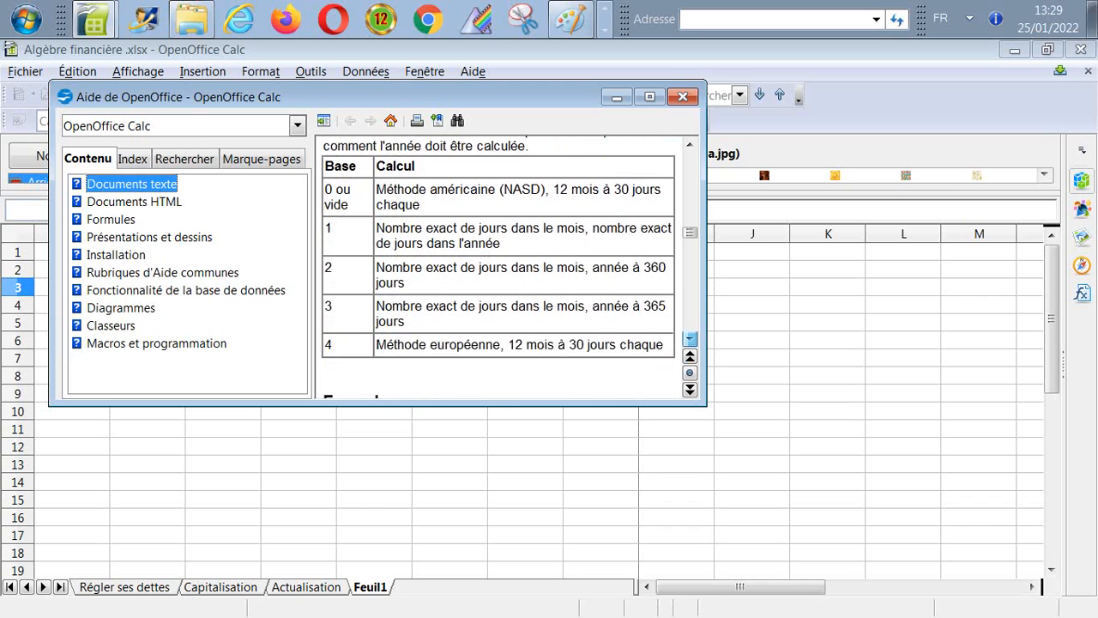
scroll(497, 266, "down", 6)
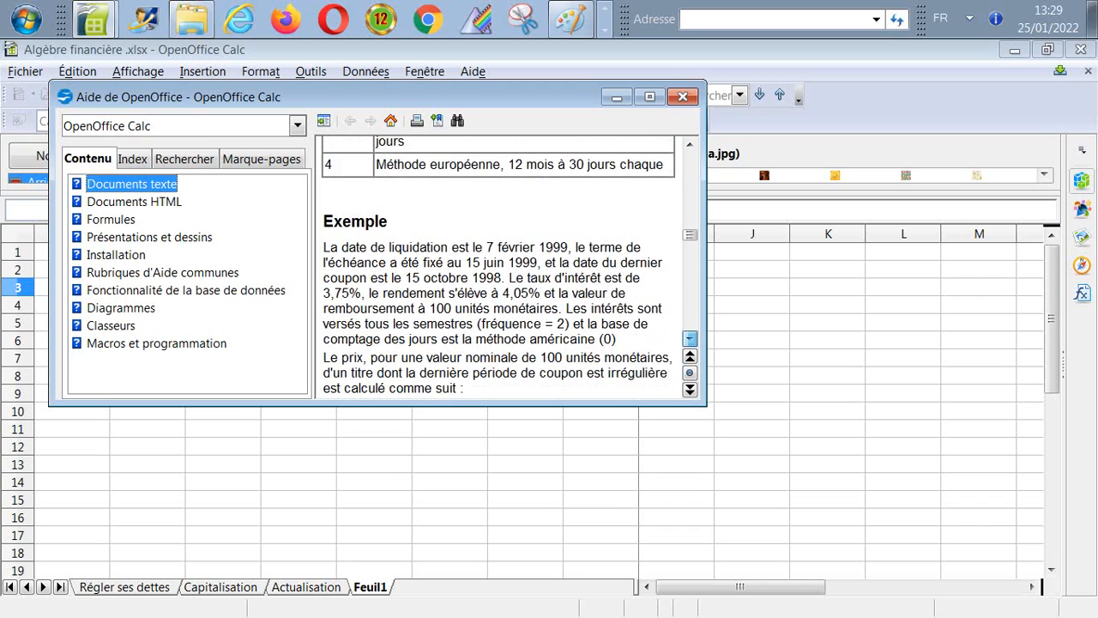
left_click(690, 338)
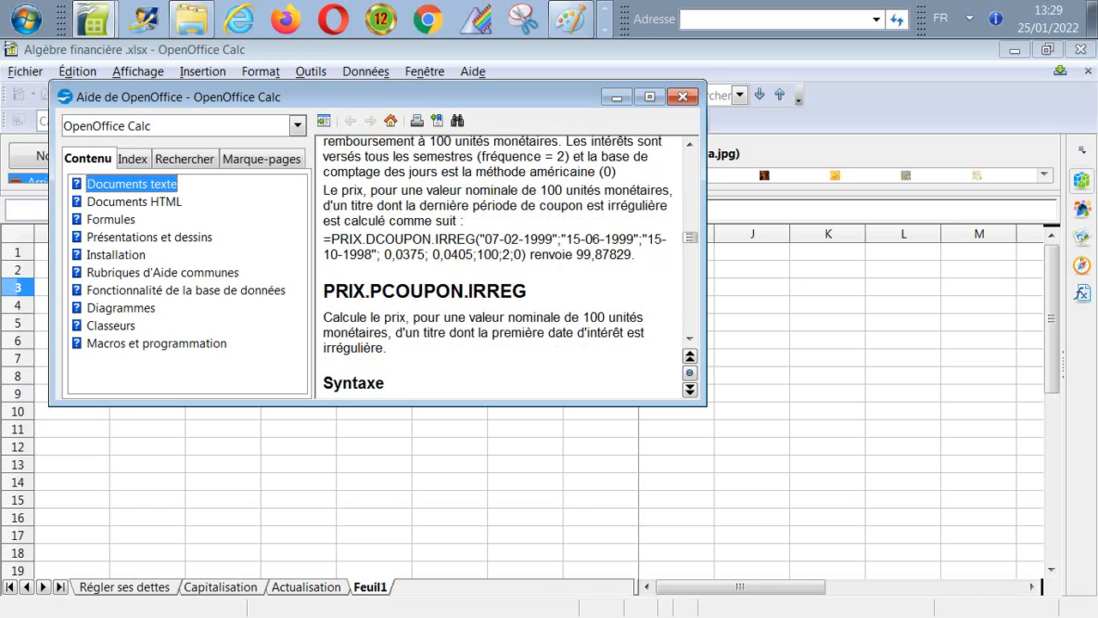
Reposition the help window over the sheet and show the help's index for looking up a term.
left_click_drag(171, 96, 238, 187)
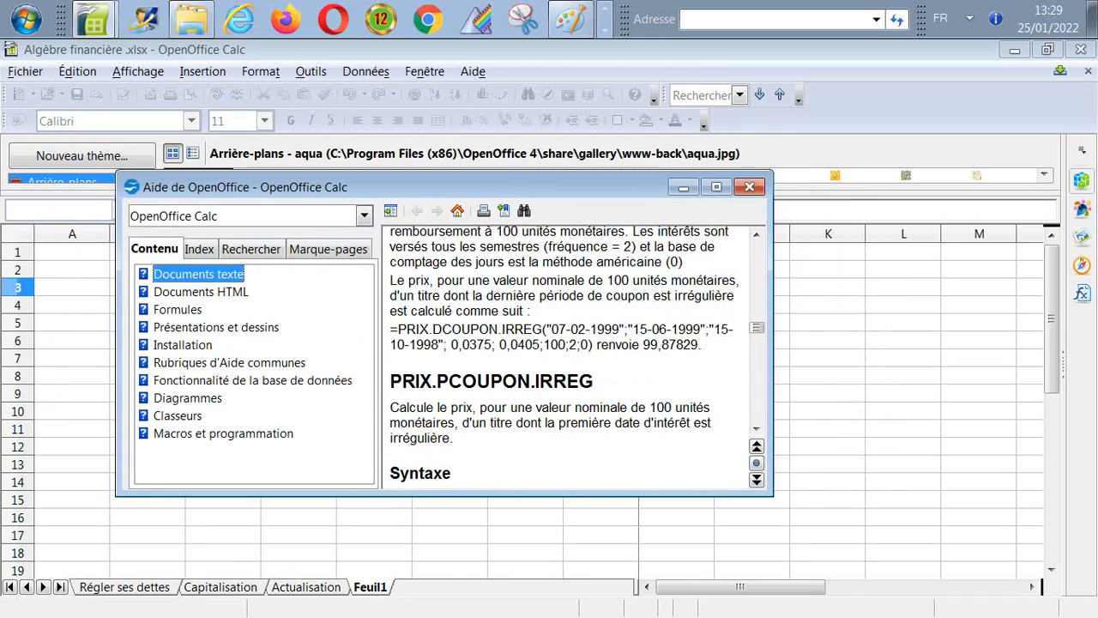
left_click_drag(238, 187, 242, 193)
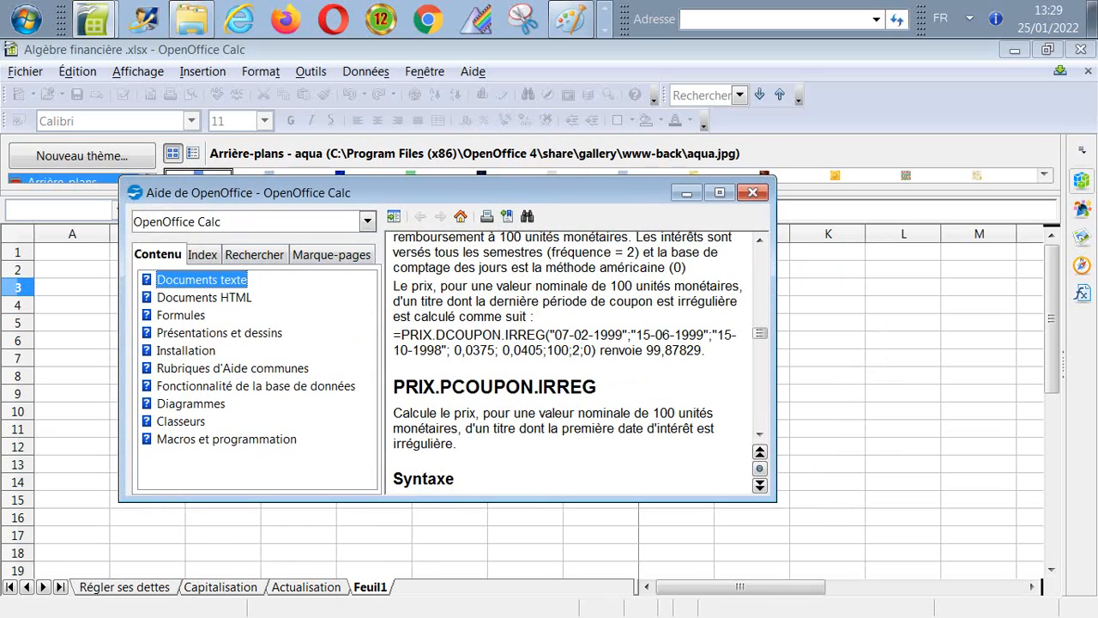
left_click(202, 254)
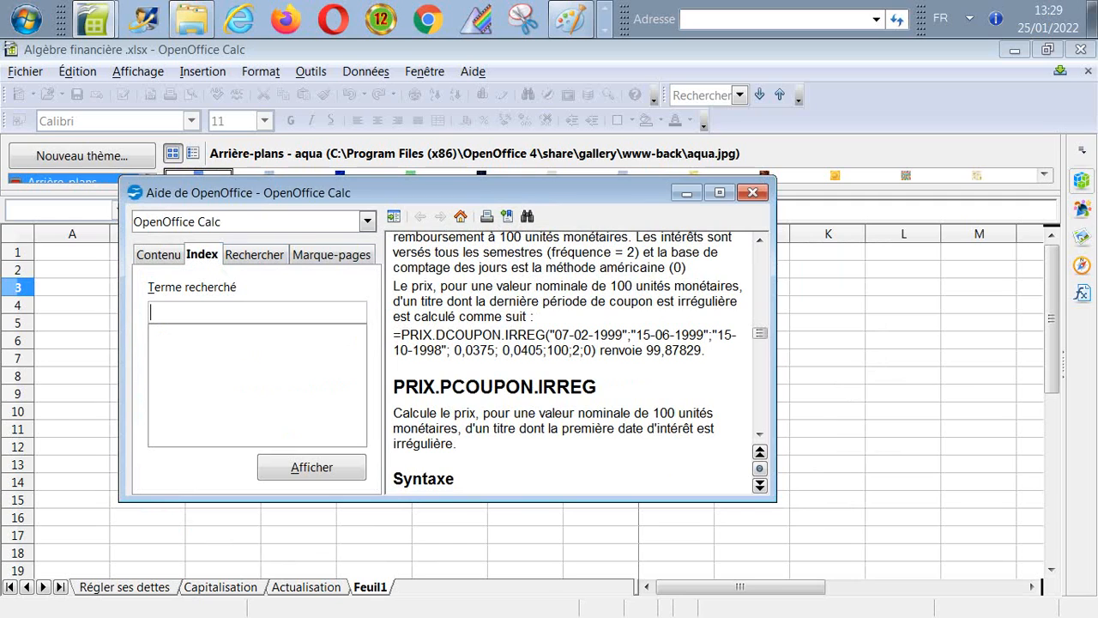
Close the help window and return to the function wizard.
left_click(158, 254)
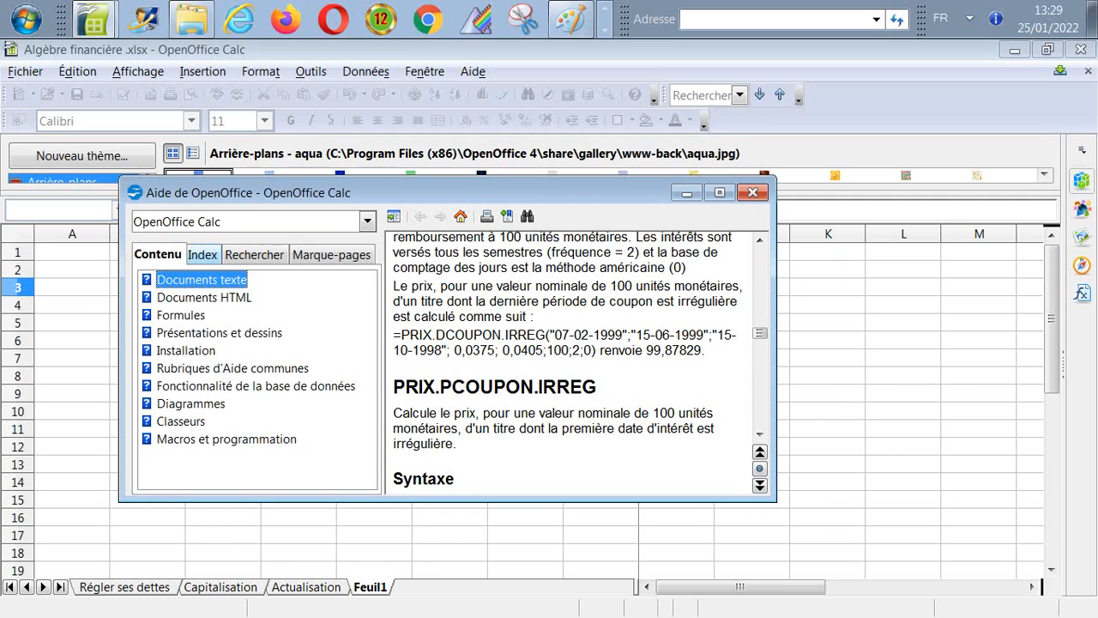
left_click(202, 255)
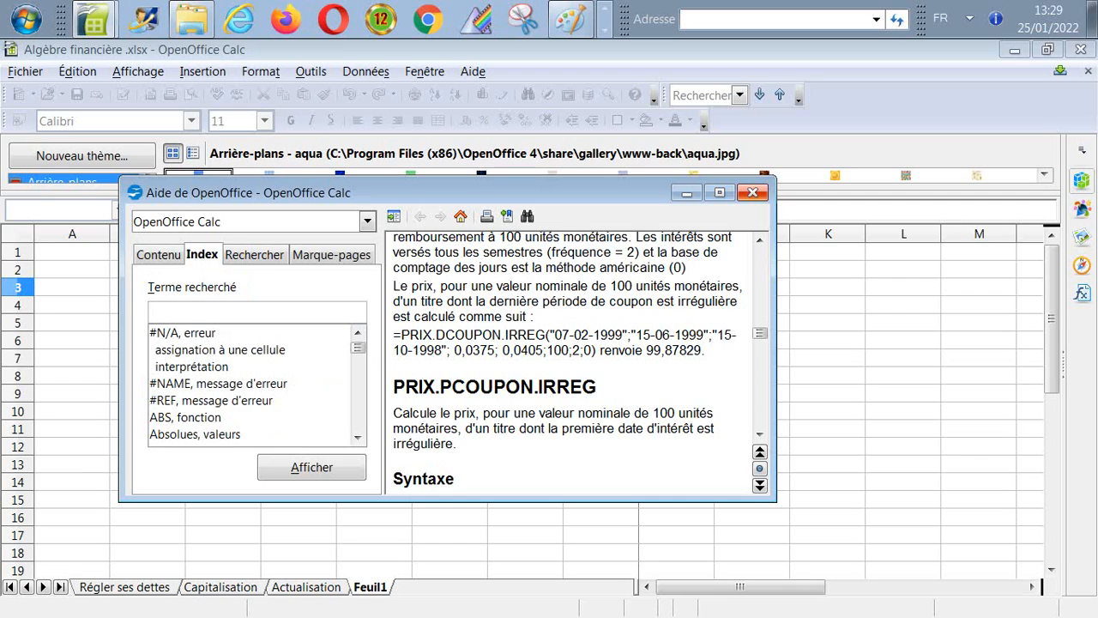
left_click(752, 192)
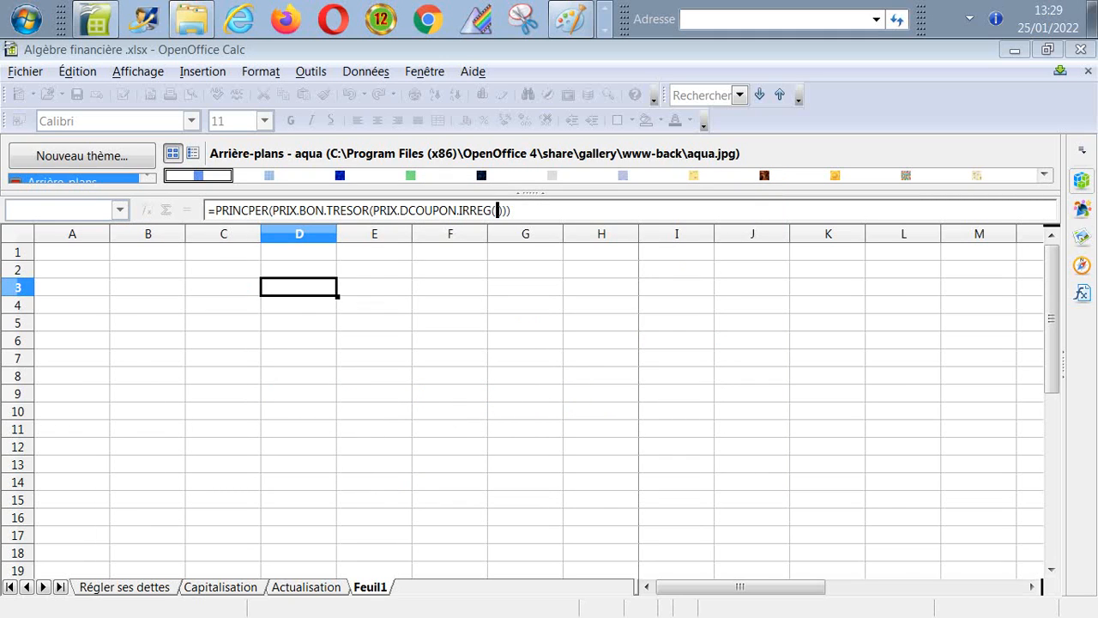
left_click(202, 72)
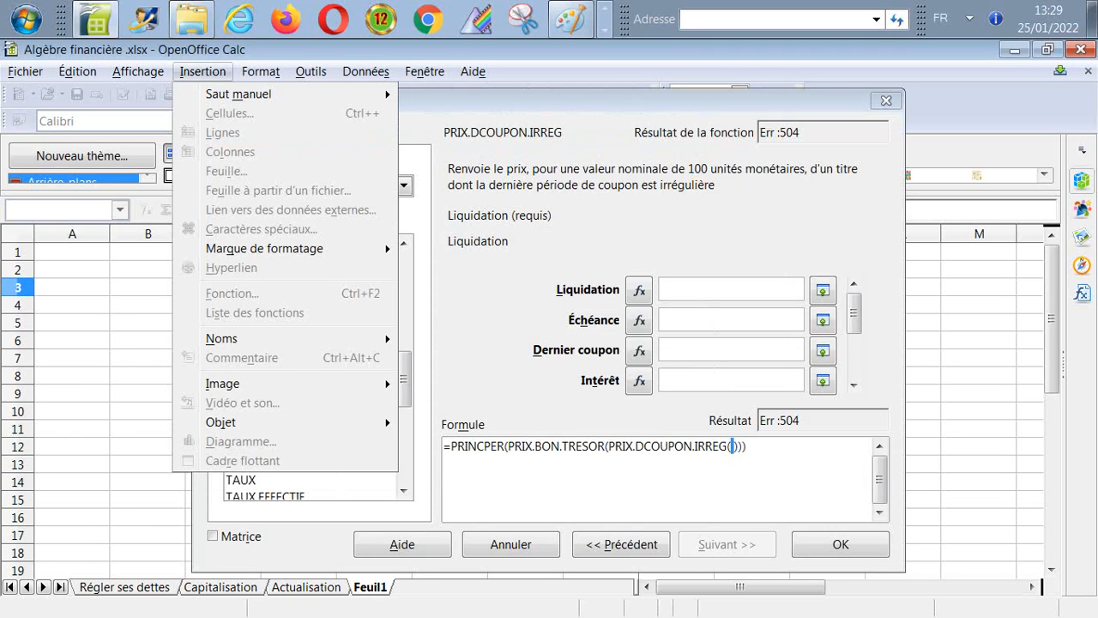
key("Escape")
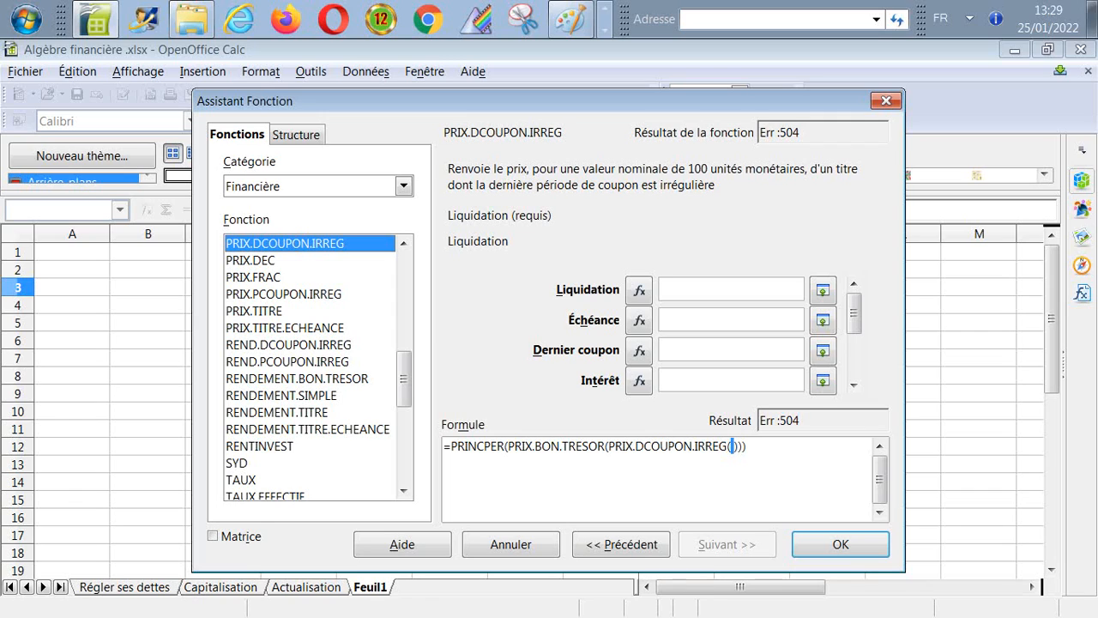
Insert the PRIX.PCOUPON.IRREG function inside PRIX.DCOUPON.IRREG in the formula, ready to fill its Liquidation argument.
left_click(283, 293)
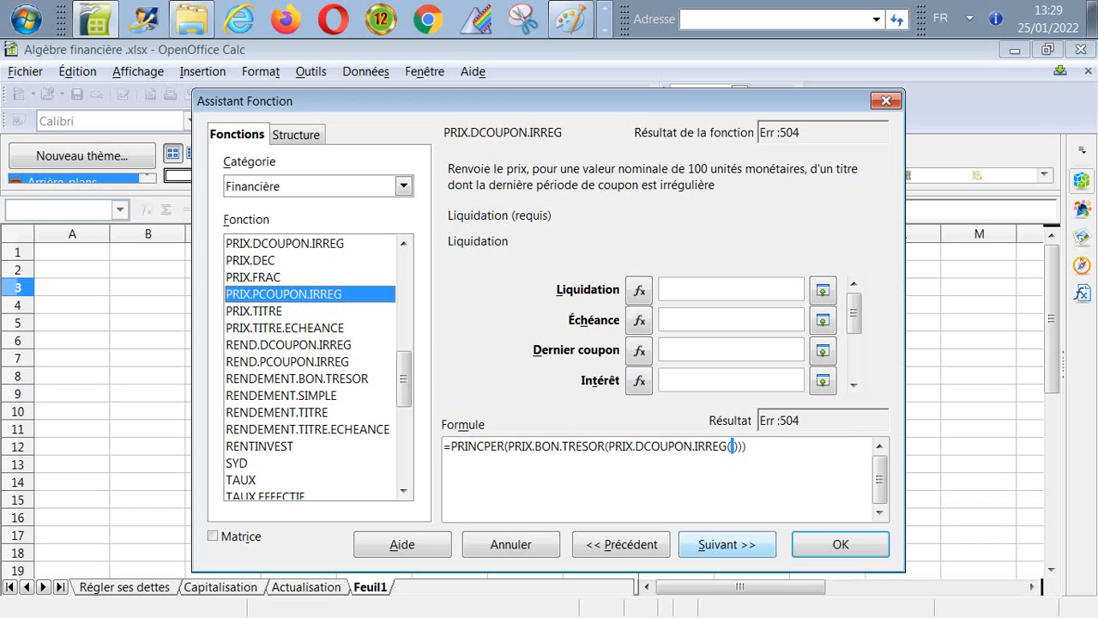
left_click(727, 544)
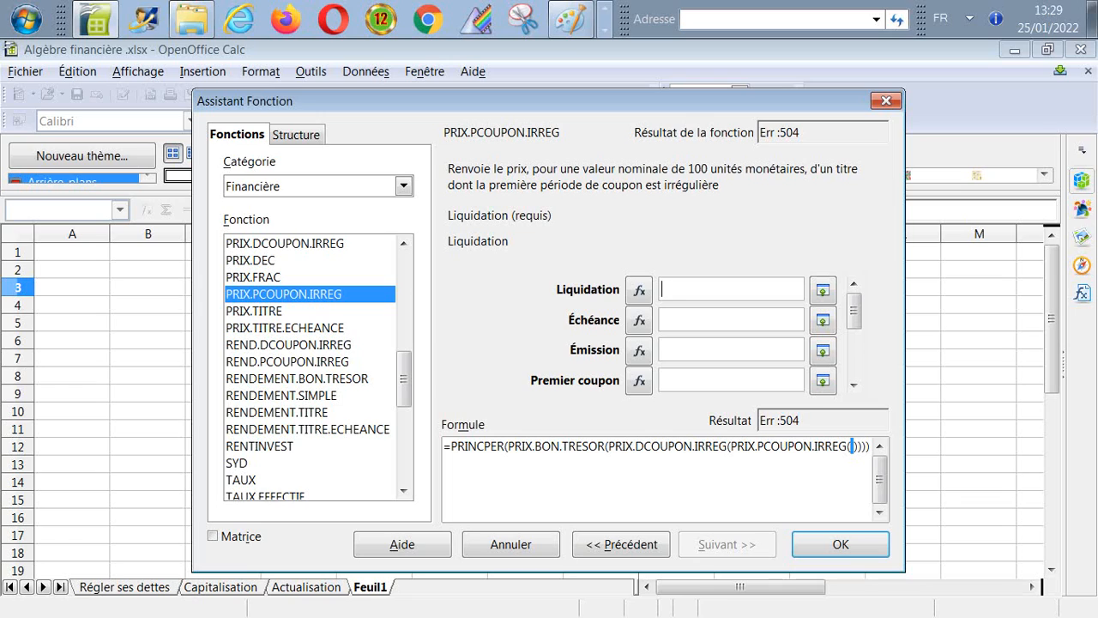
left_click(620, 544)
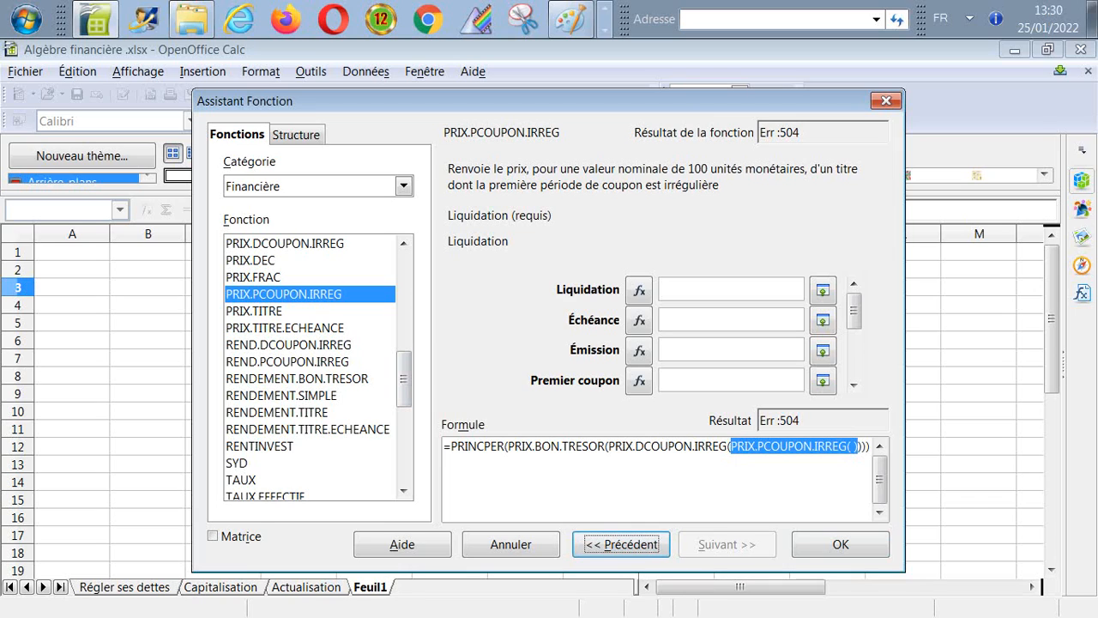
left_click(731, 290)
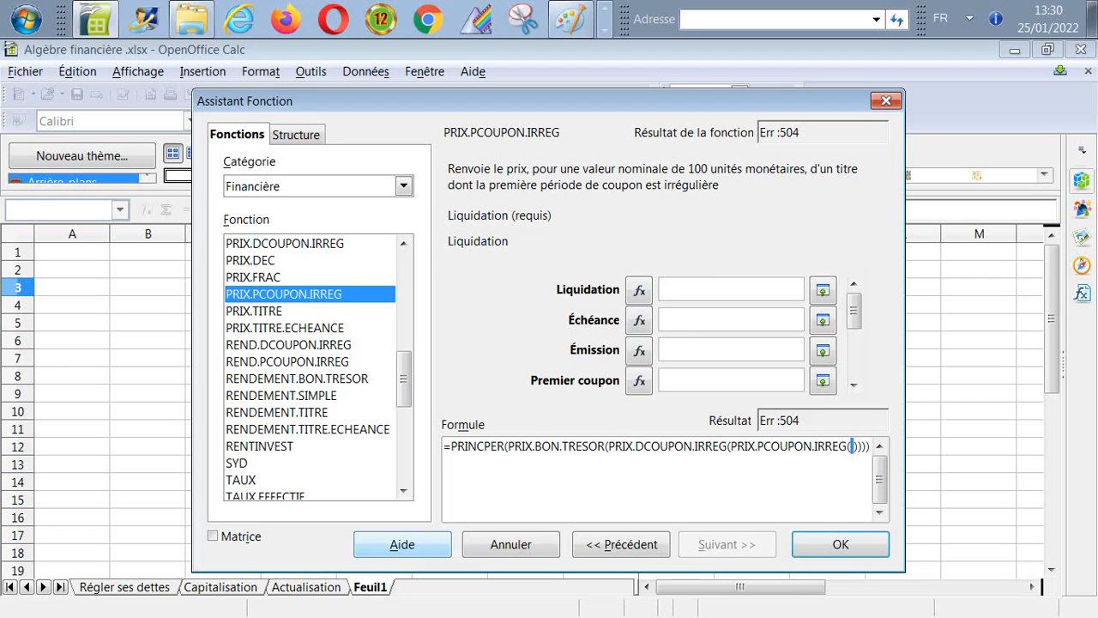
Open the help for PRIX.PCOUPON.IRREG and look up the term "Prix,DECOUPON.Irreg" in the help index.
key("F1")
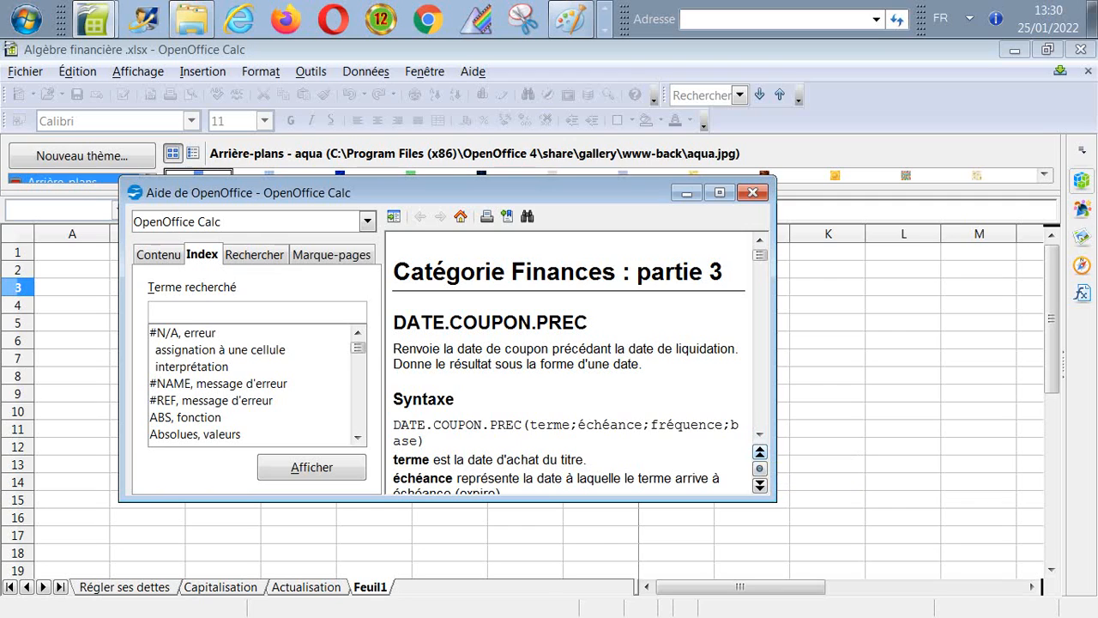
type("pri")
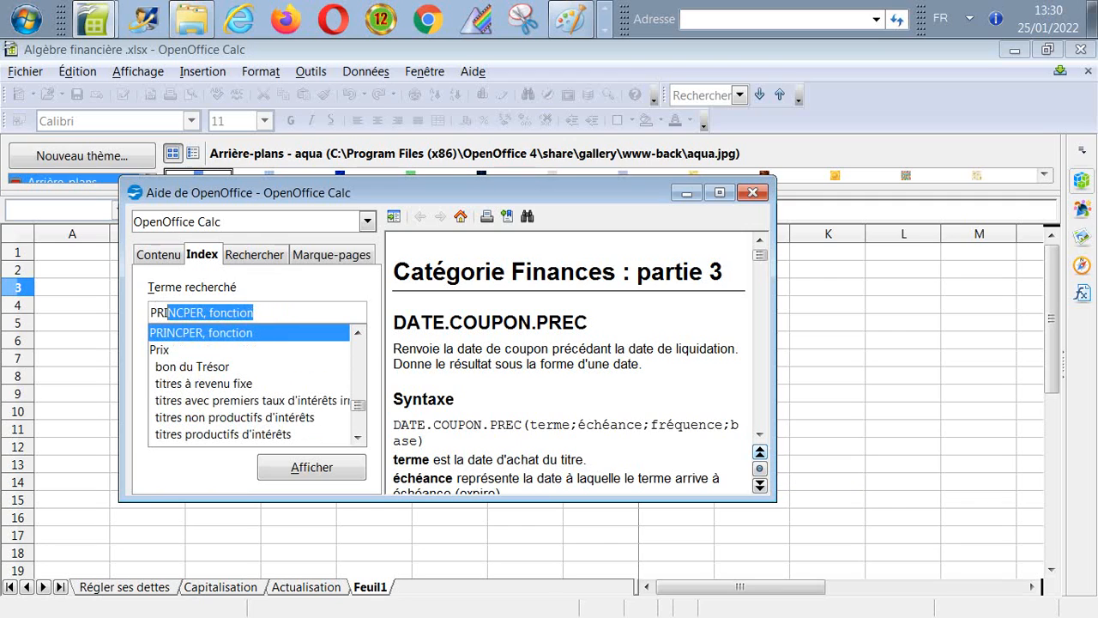
type("x")
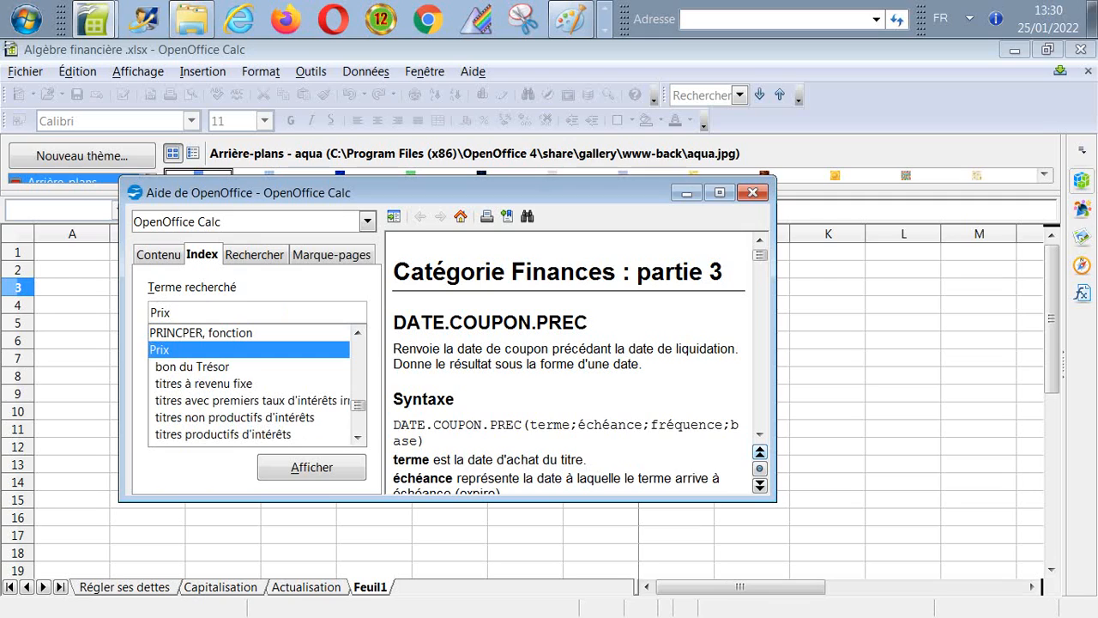
type(",")
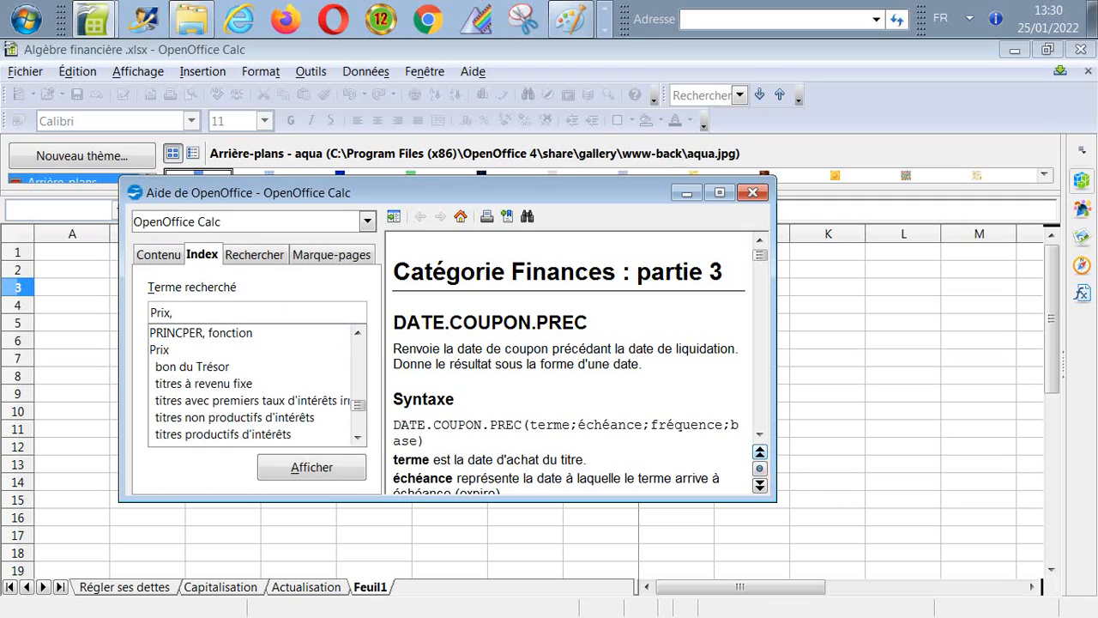
type("DECOUPON,")
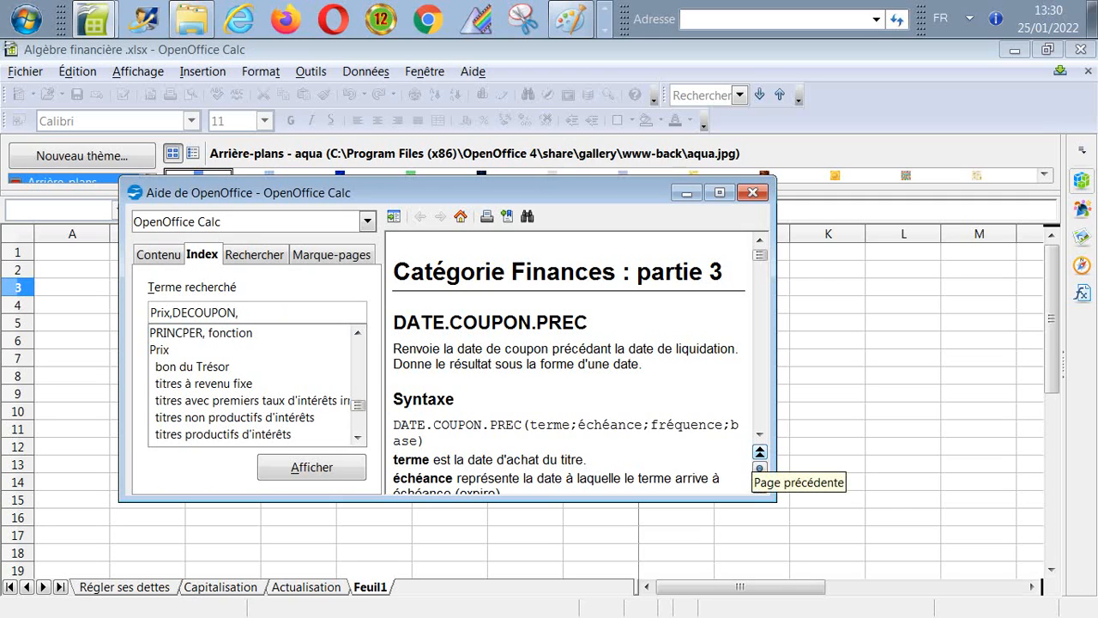
key("BackSpace")
type(",")
type("In")
type("rr")
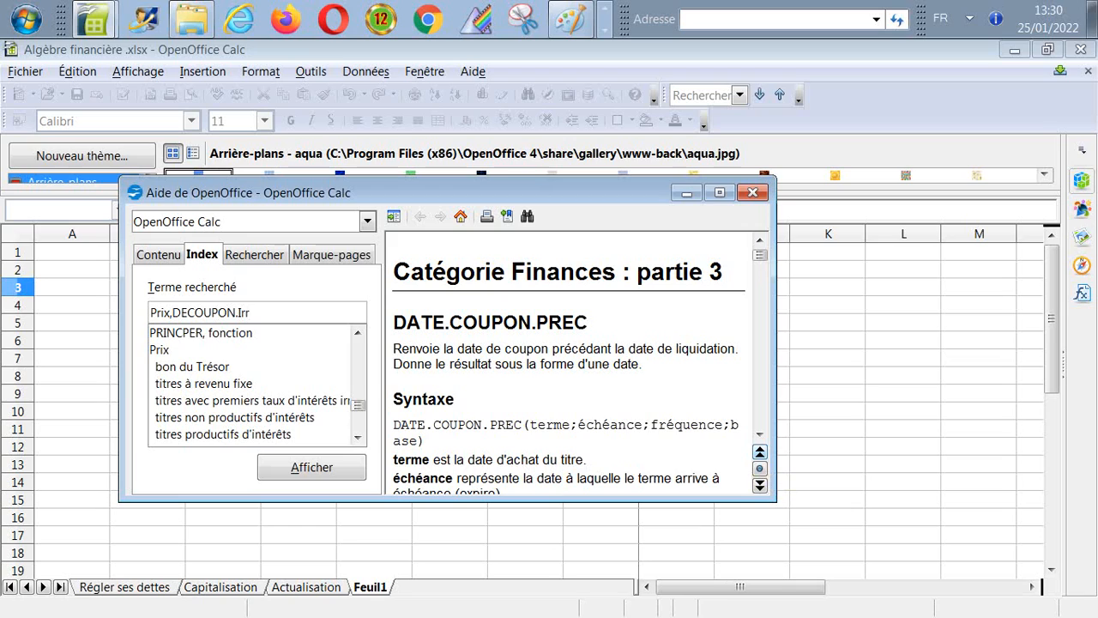
type("eg")
key("Tab")
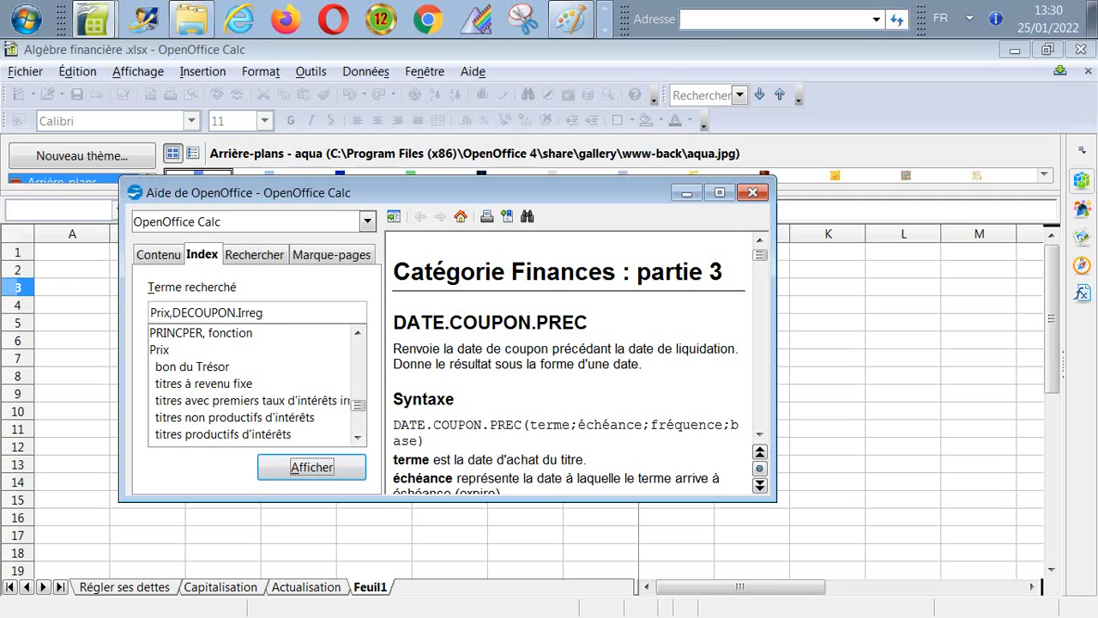
Search the full text of the help for "prix".
left_click(159, 254)
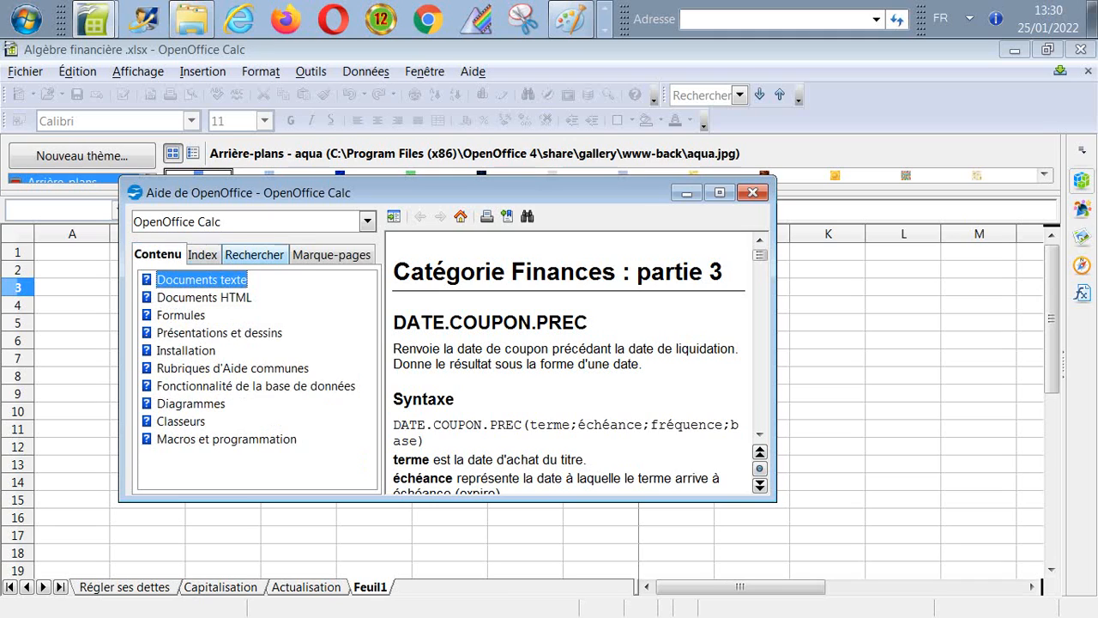
left_click(254, 254)
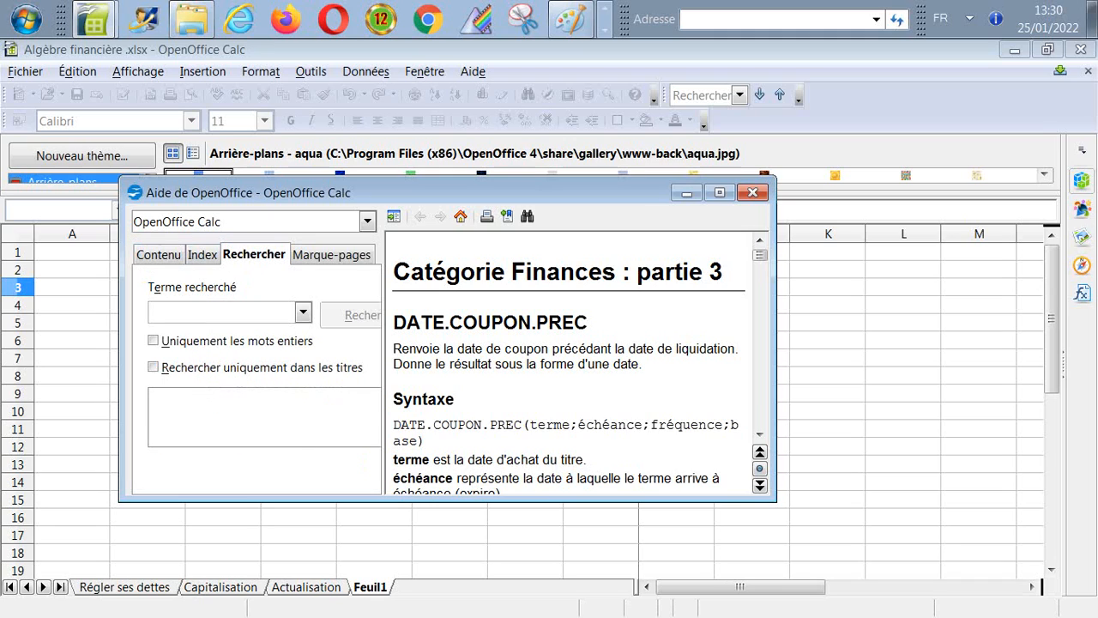
type("p")
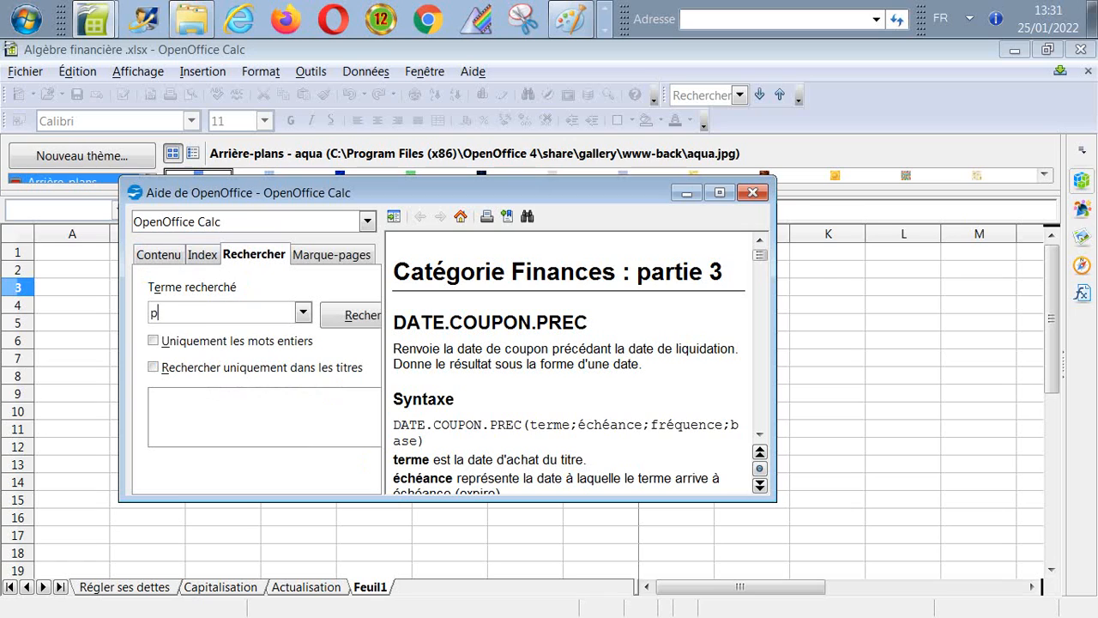
type("rix")
key("Return")
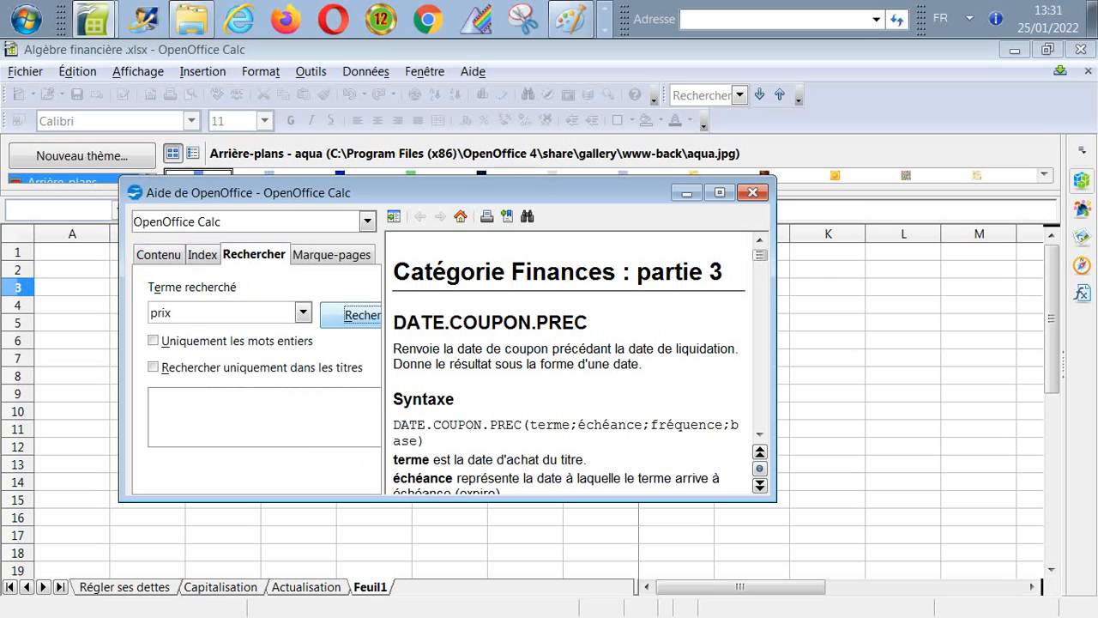
key("Return")
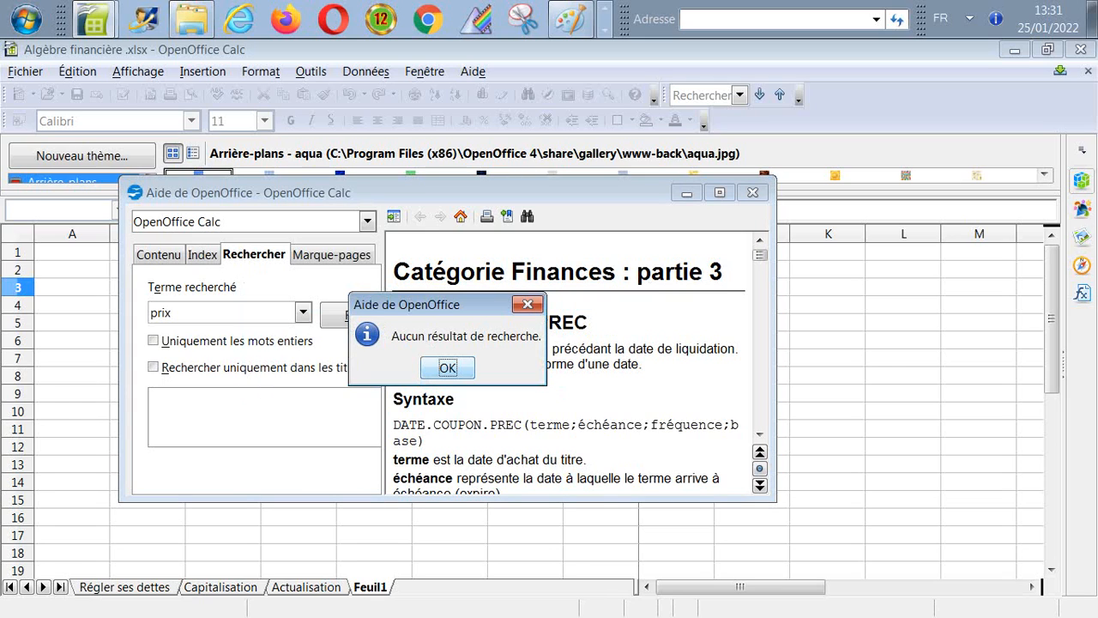
key("Return")
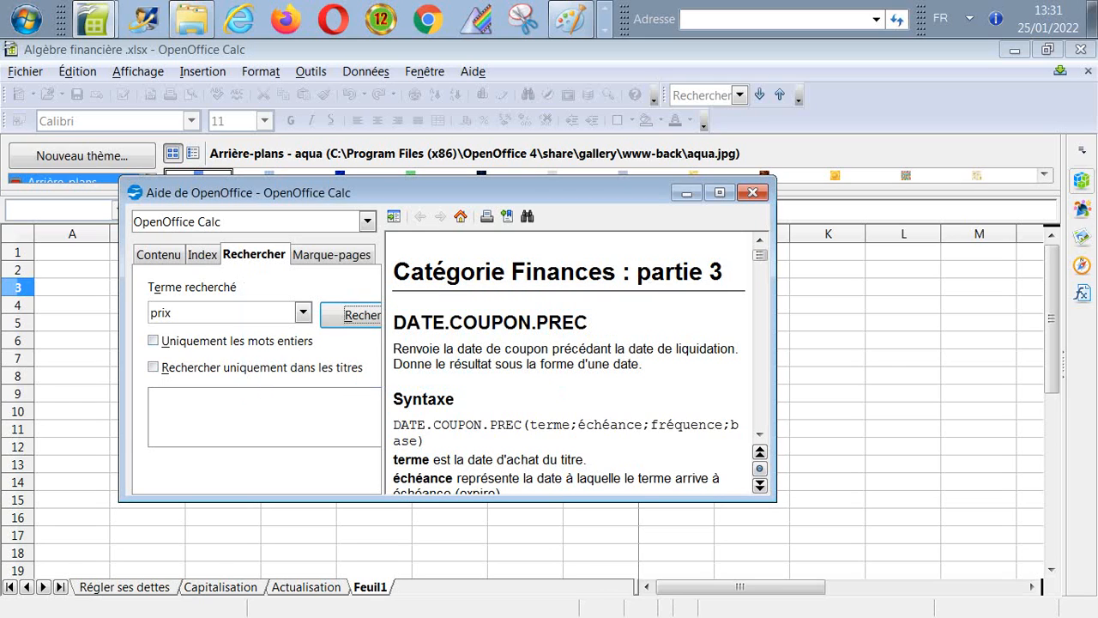
Show the help contents and locate the PRIX.PCOUPON.IRREG entry on the page Catégorie Finances : partie 3.
left_click(331, 254)
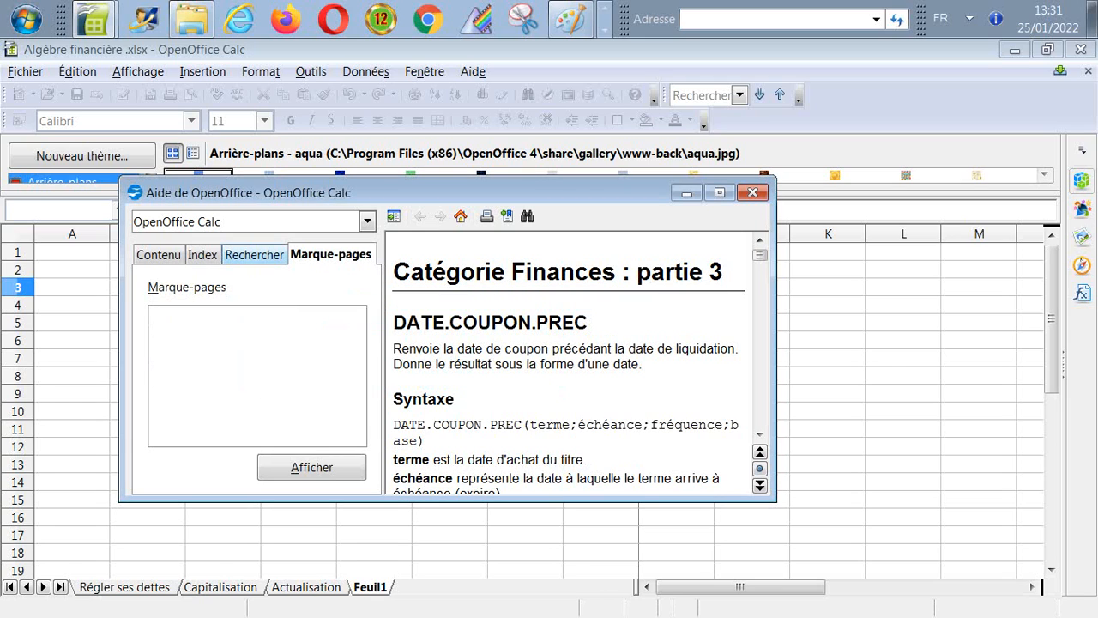
left_click(254, 253)
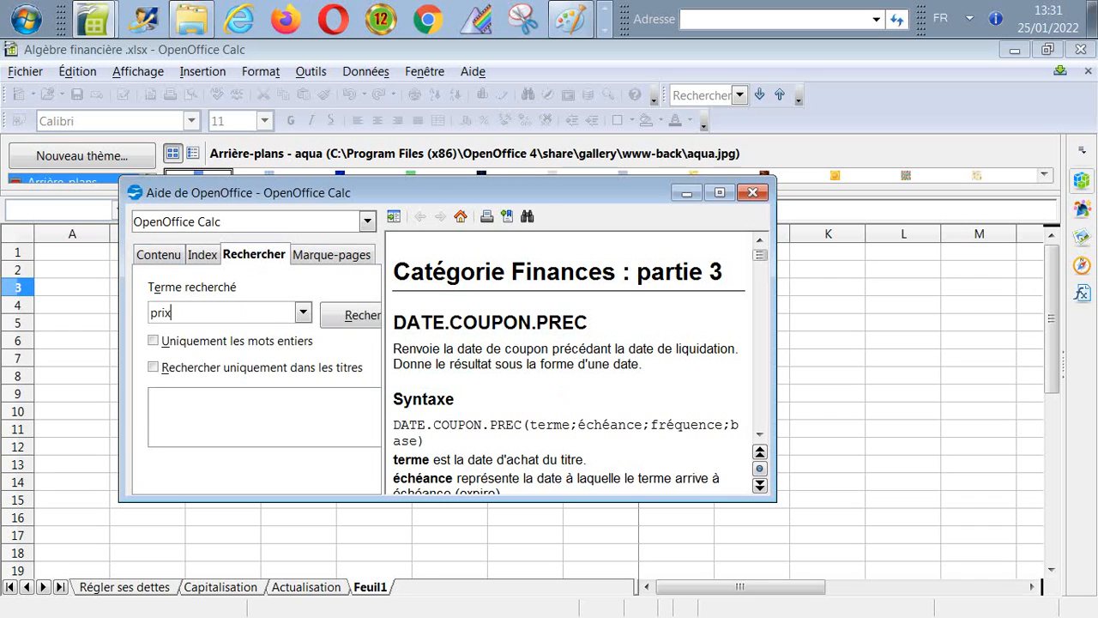
left_click(158, 254)
scroll(569, 361, "down", 20)
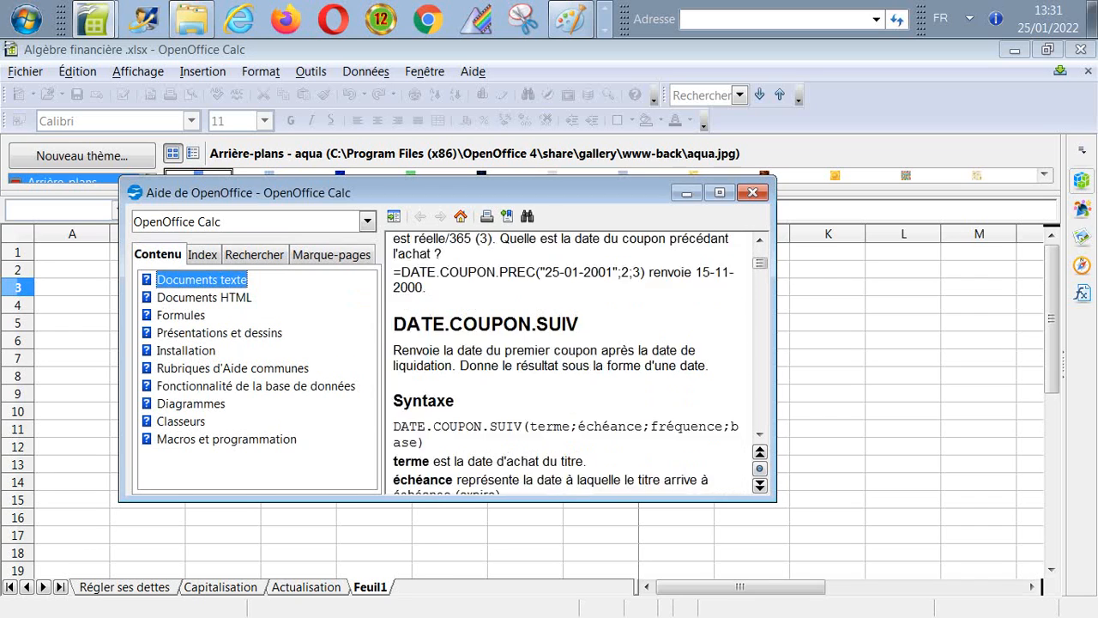
scroll(569, 361, "down", 20)
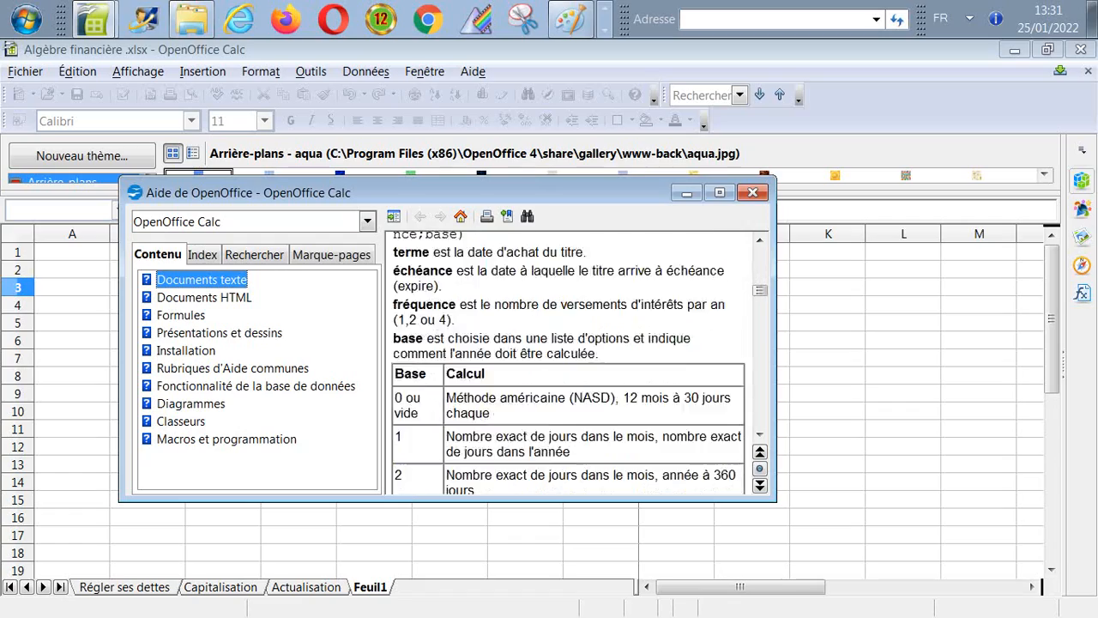
scroll(569, 361, "down", 20)
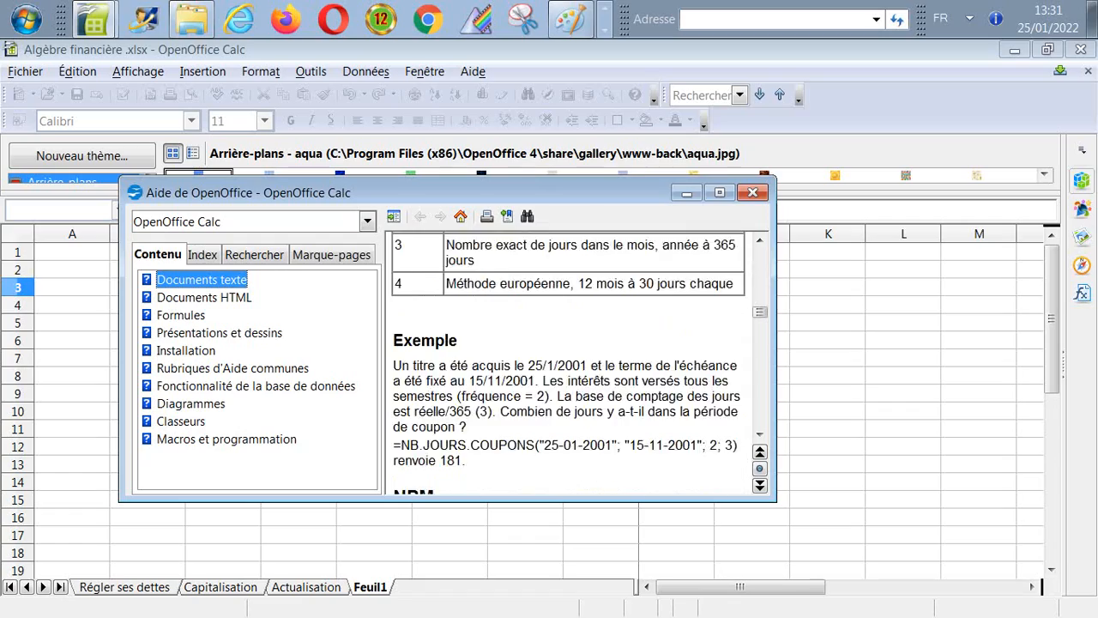
scroll(568, 361, "down", 10)
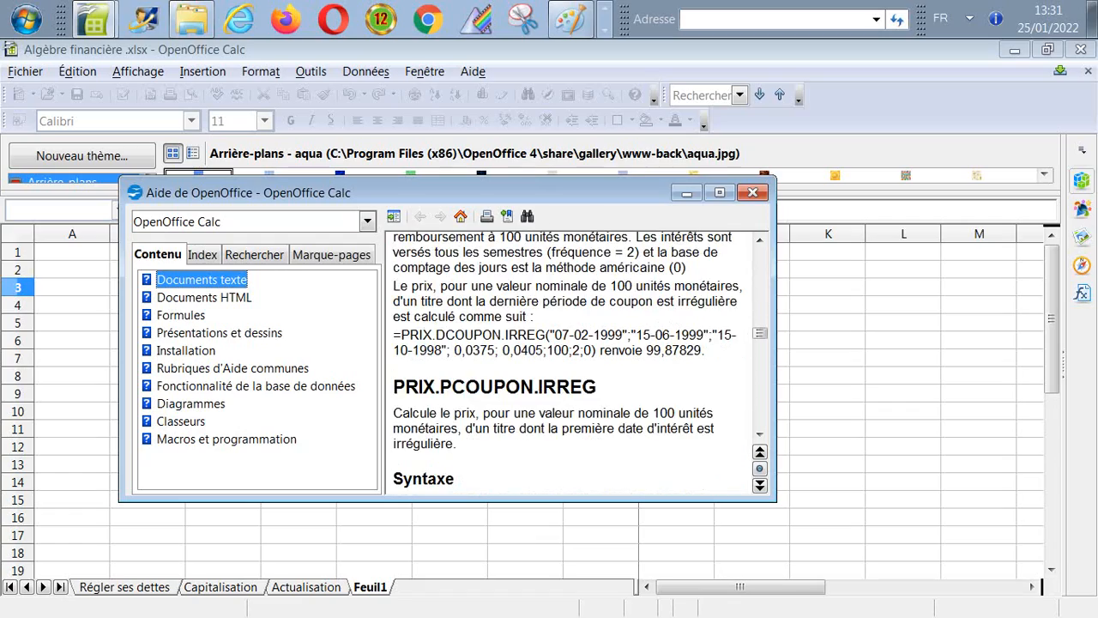
Read the PRIX.PCOUPON.IRREG help entry through its day-count base table, continuing to the REND.DCOUPON.IRREG heading.
scroll(569, 360, "down", 3)
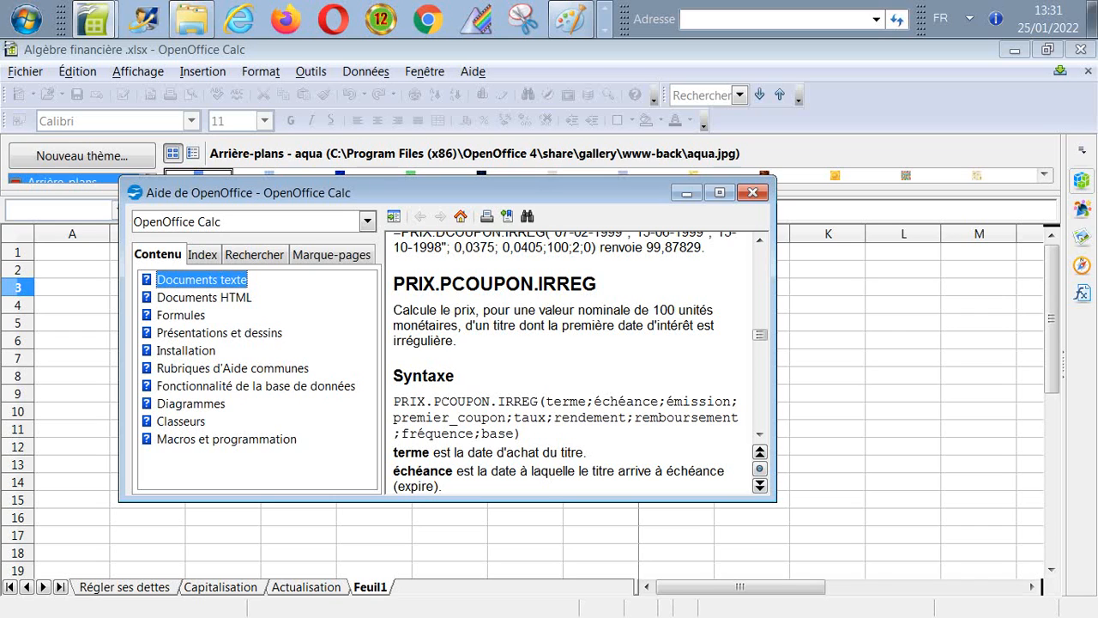
scroll(569, 361, "down", 12)
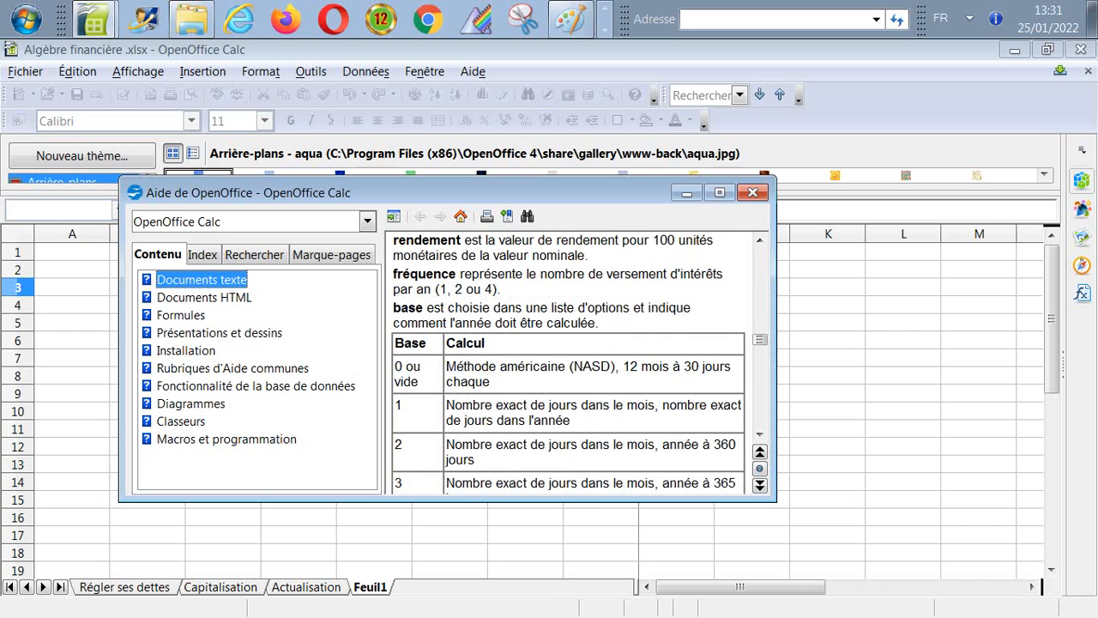
scroll(568, 360, "down", 3)
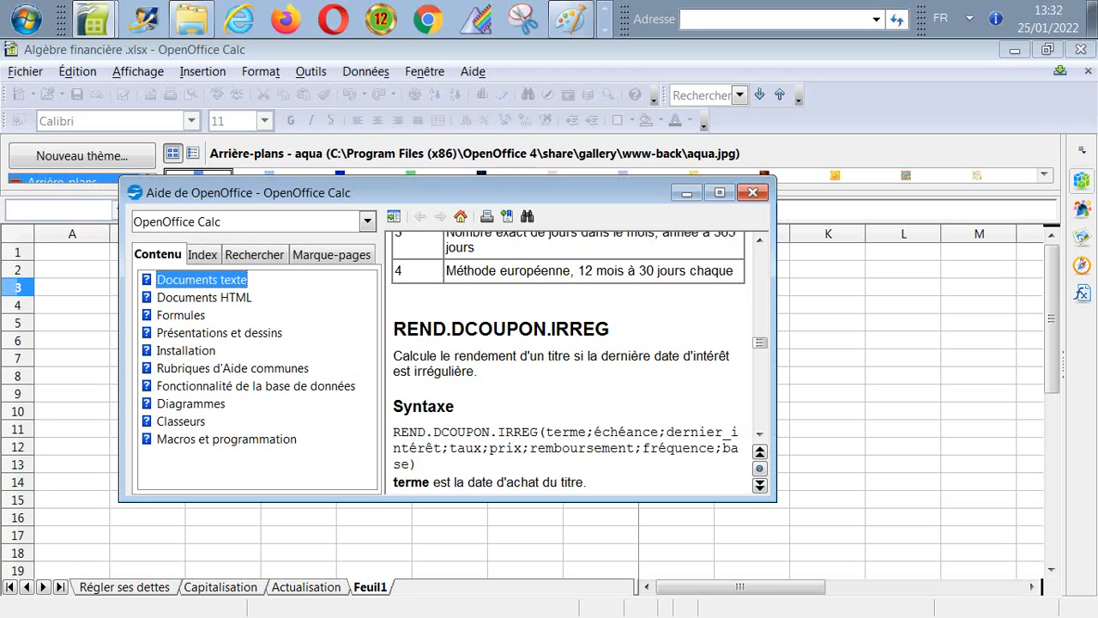
left_click(457, 329)
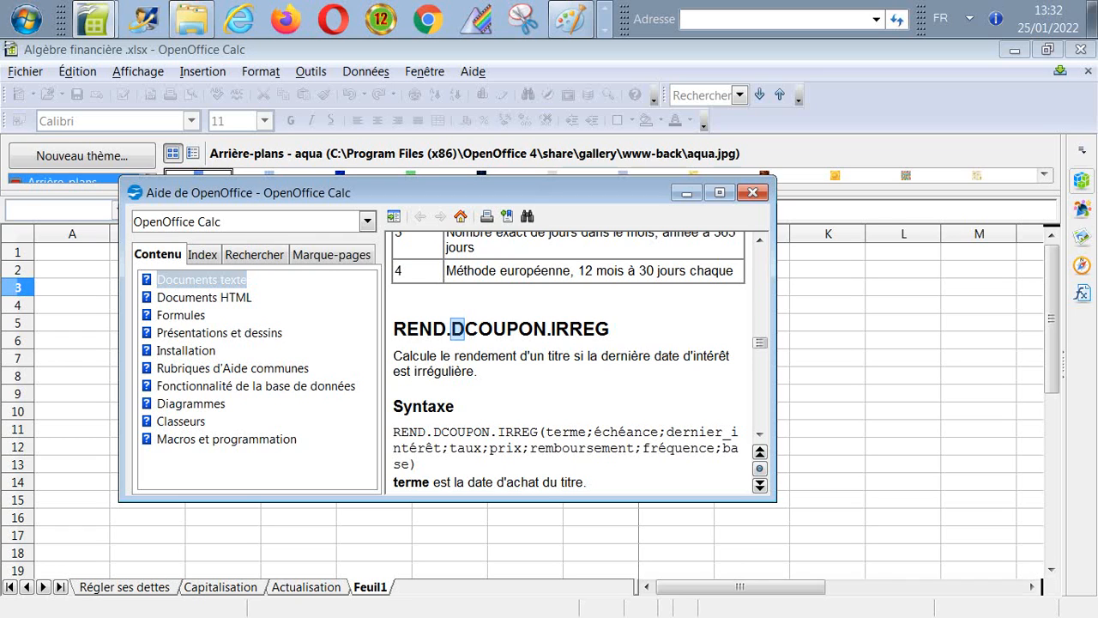
Go back to the PRIX.PCOUPON.IRREG help entry and review its syntax and argument definitions from terme to base.
scroll(457, 328, "up", 10)
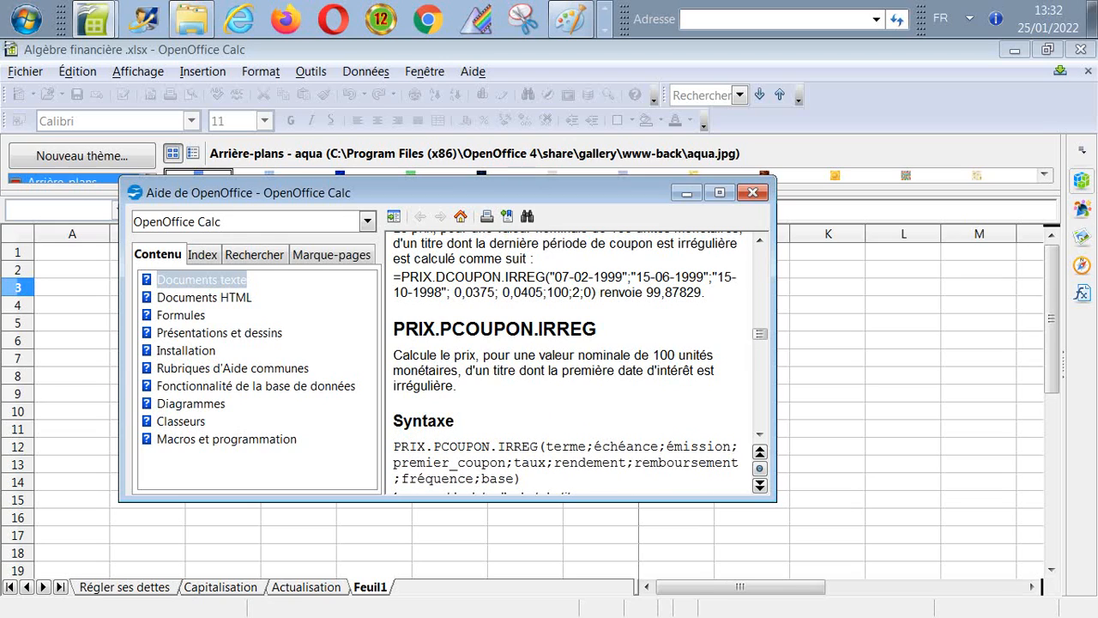
left_click_drag(438, 329, 452, 330)
scroll(575, 361, "down", 5)
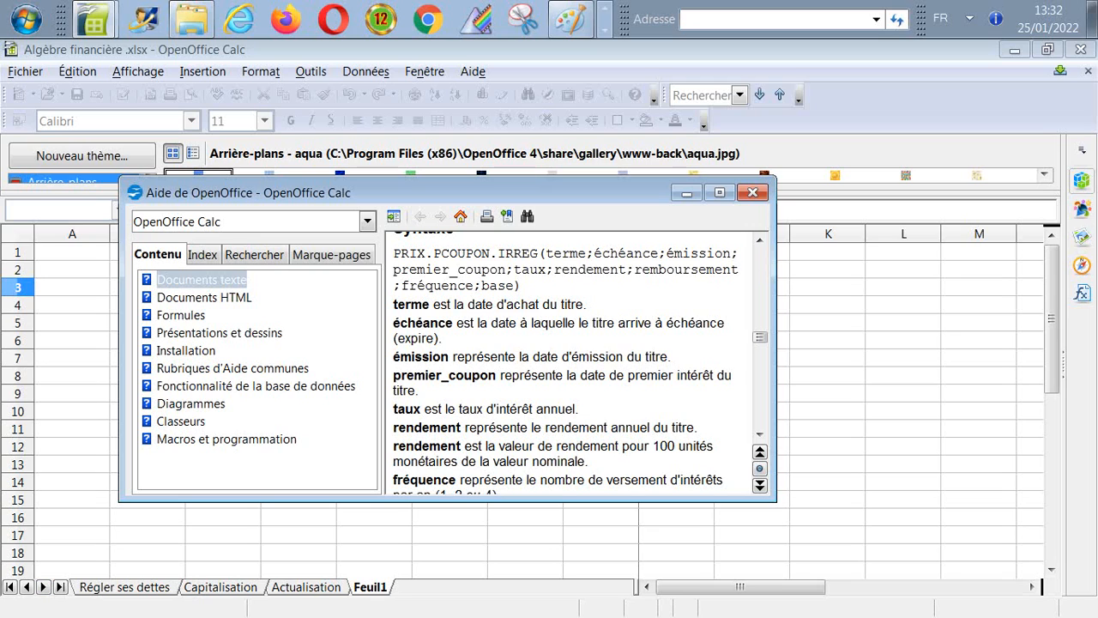
scroll(569, 363, "down", 1)
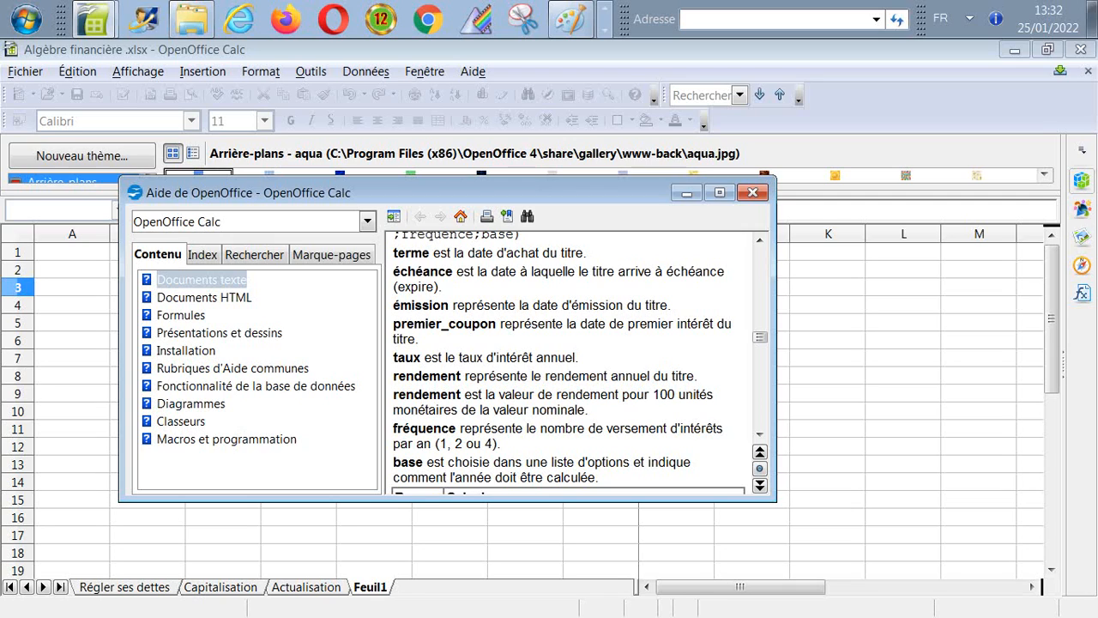
Review the PRIX.PCOUPON.IRREG arguments and day-count base table in the help, comparing them with the start of the REND.DCOUPON.IRREG entry.
scroll(568, 364, "down", 1)
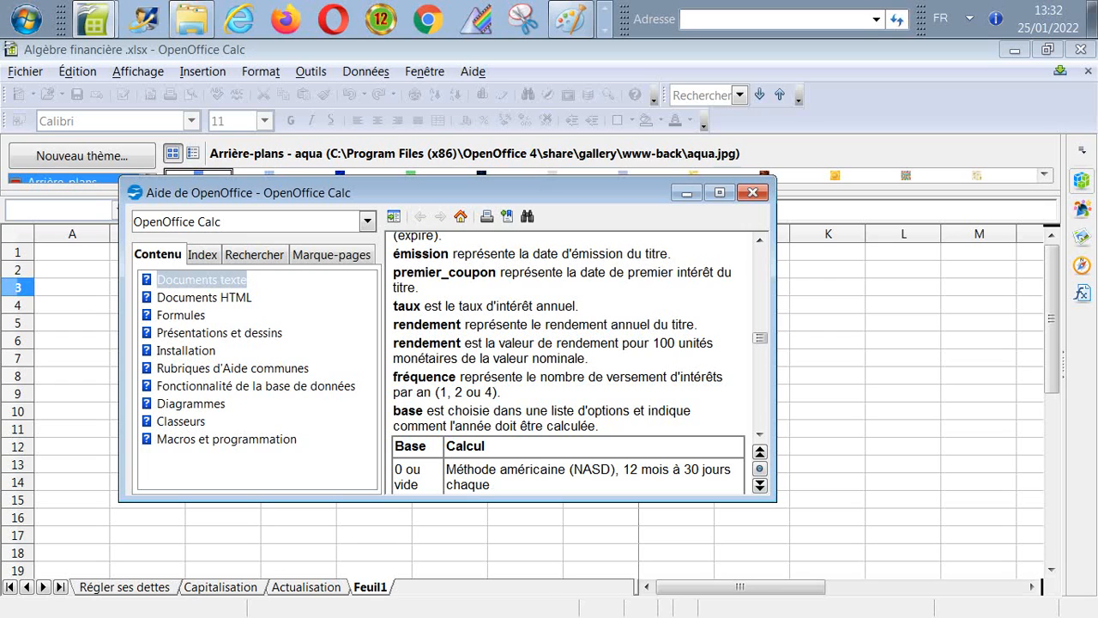
scroll(569, 363, "down", 1)
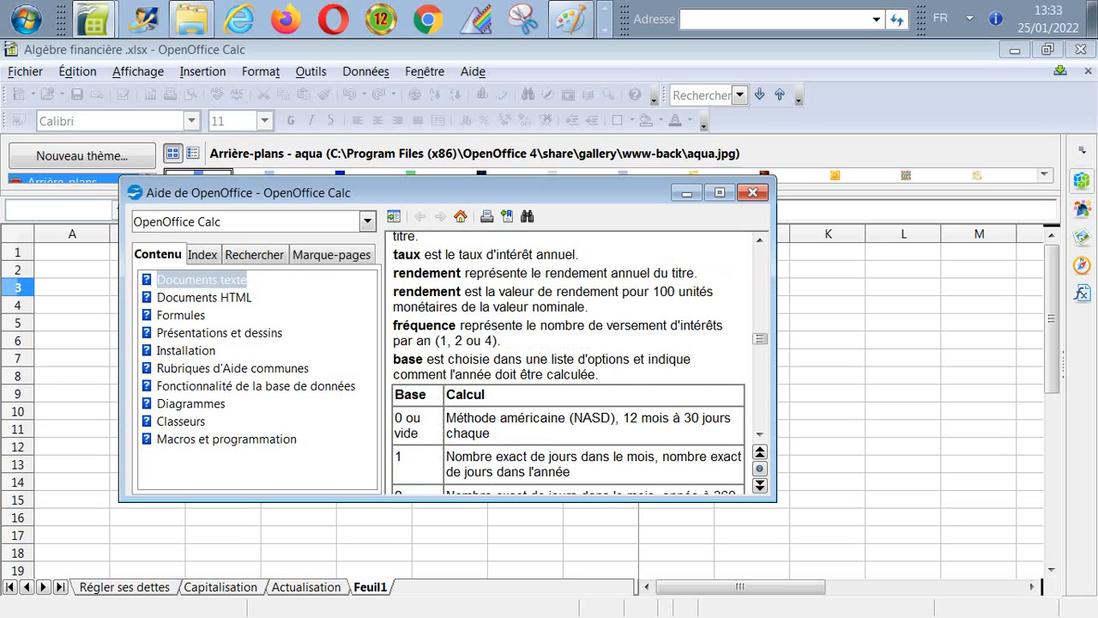
scroll(569, 363, "down", 1)
scroll(568, 364, "down", 4)
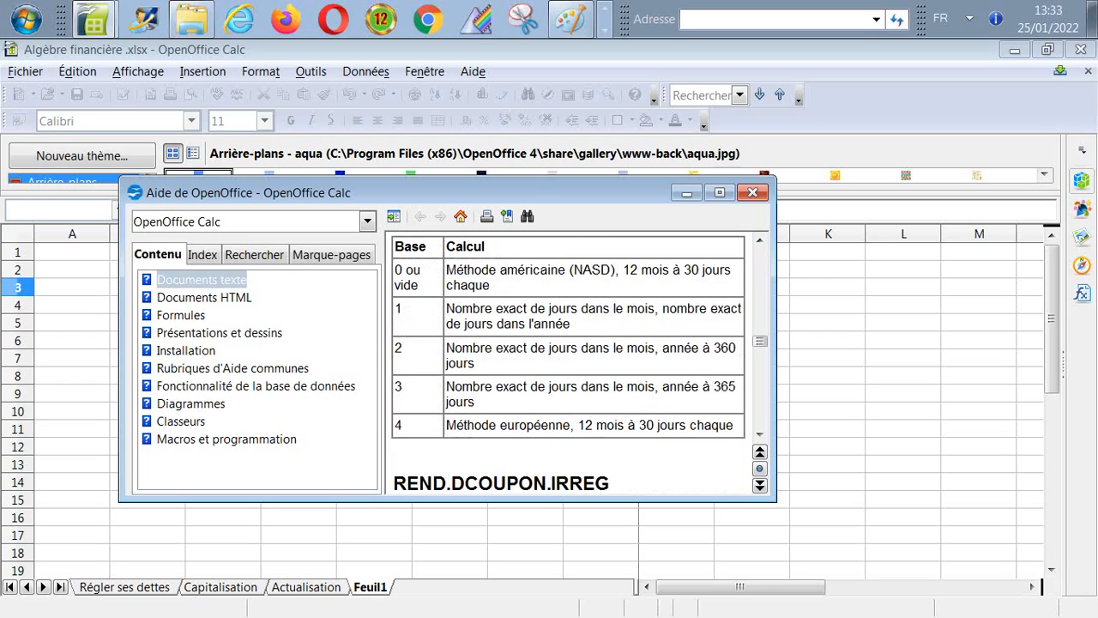
scroll(569, 363, "up", 3)
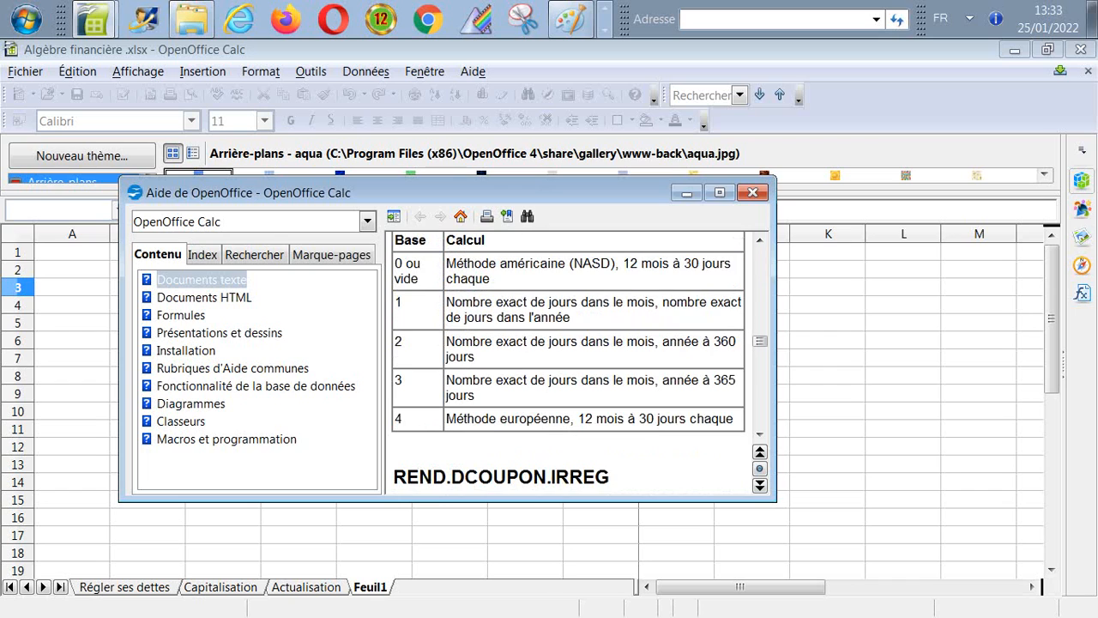
scroll(569, 364, "down", 3)
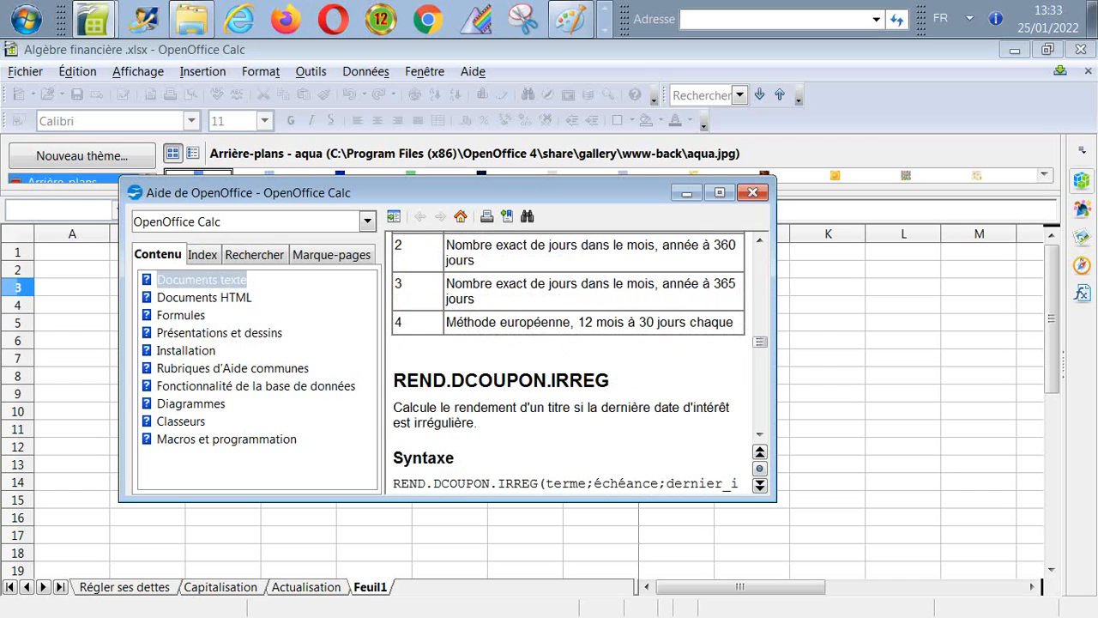
scroll(569, 363, "down", 3)
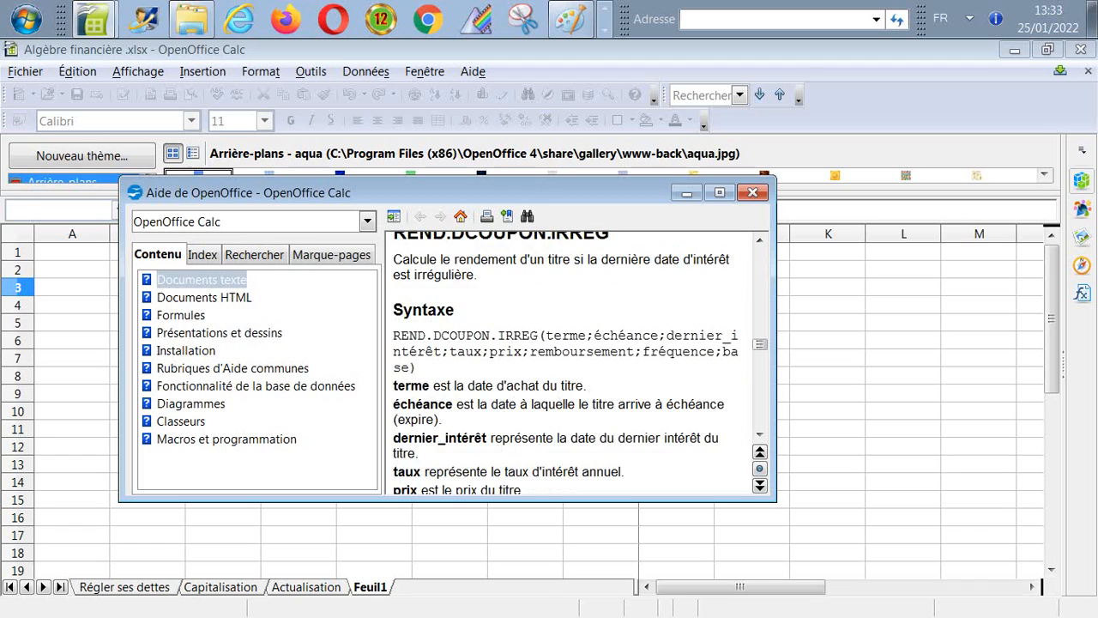
scroll(569, 364, "up", 7)
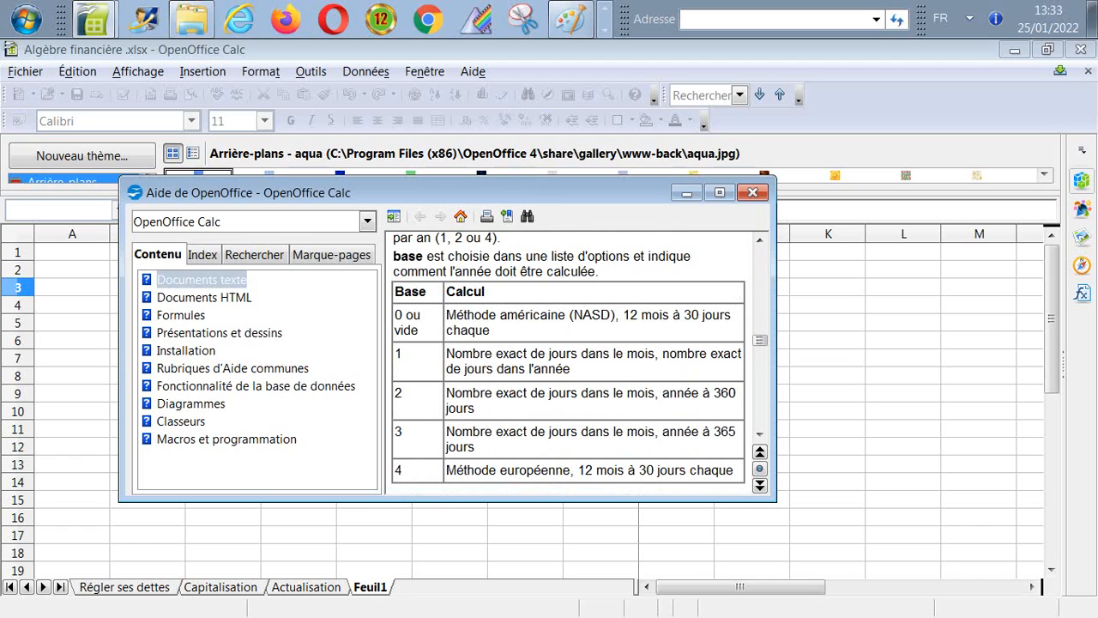
scroll(569, 363, "up", 2)
scroll(569, 364, "up", 3)
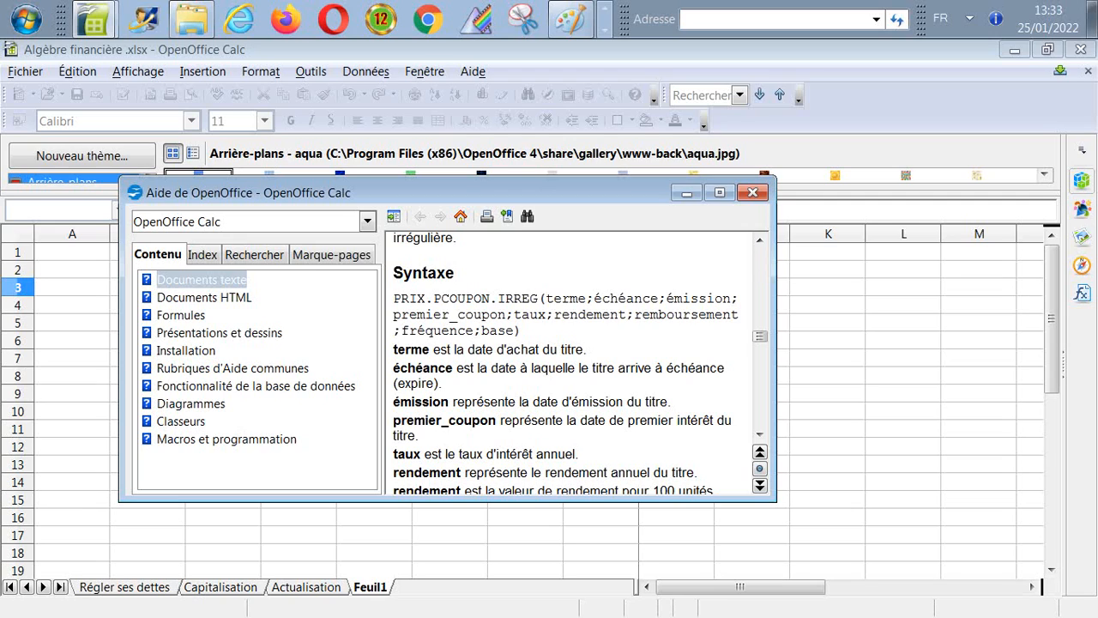
Read the REND.DCOUPON.IRREG help entry from its syntax and arguments through the base table to the worked example.
scroll(575, 361, "down", 3)
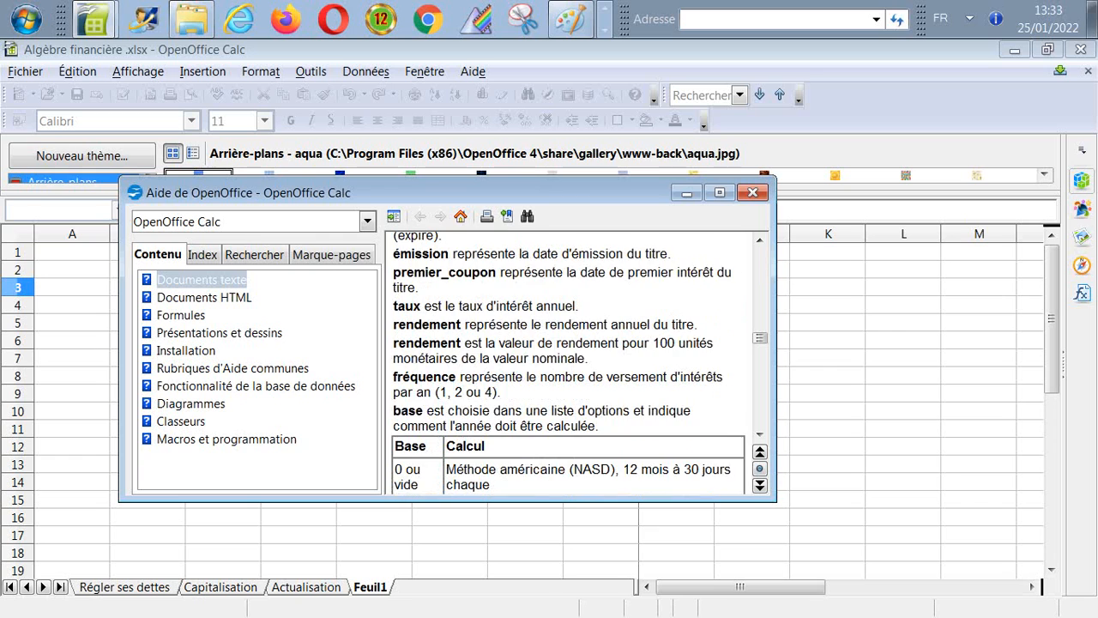
scroll(574, 361, "down", 4)
scroll(575, 360, "down", 3)
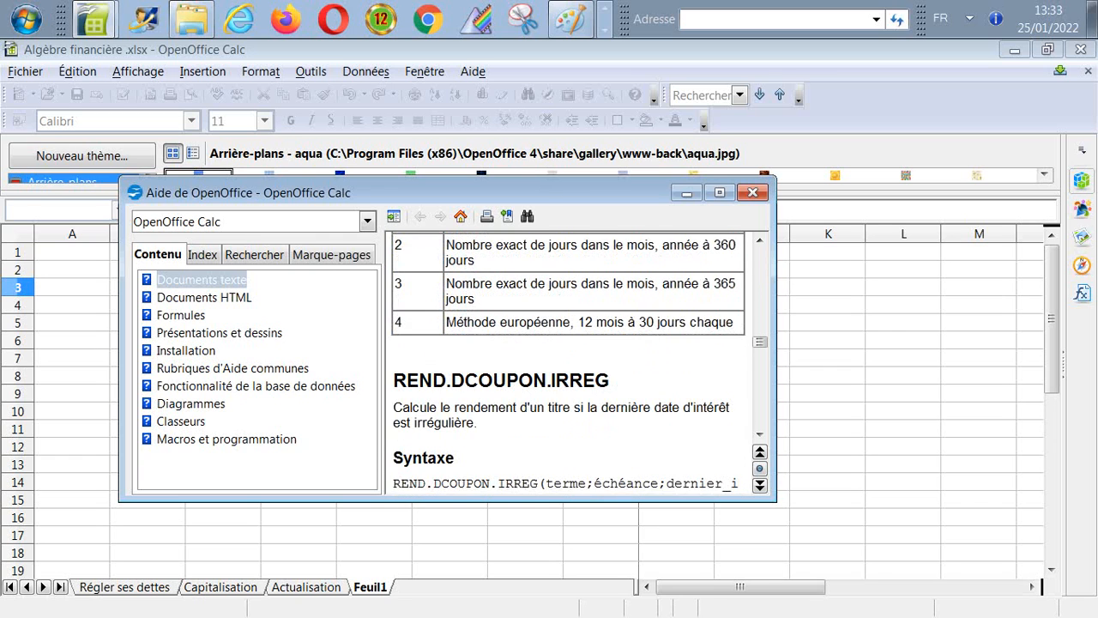
scroll(574, 360, "down", 5)
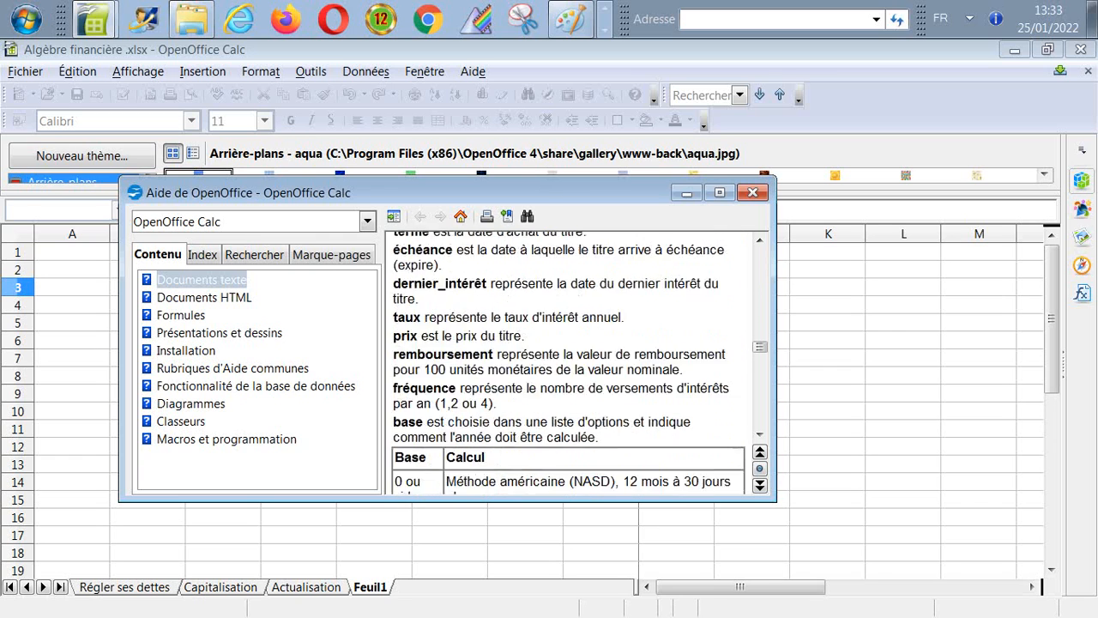
scroll(575, 360, "down", 7)
scroll(574, 360, "down", 2)
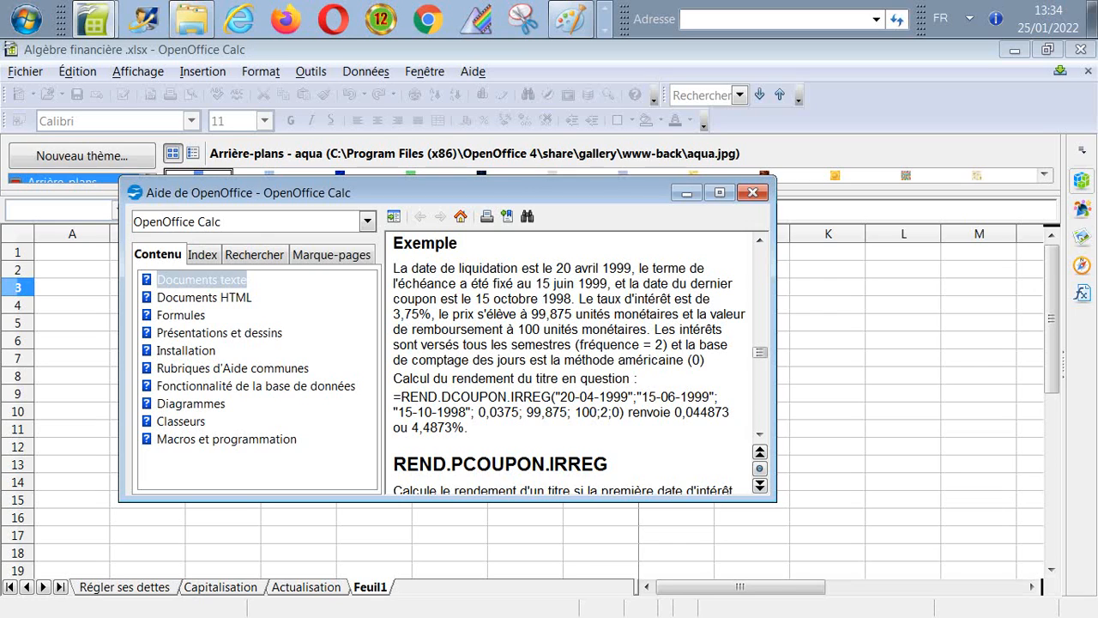
scroll(570, 360, "up", 4)
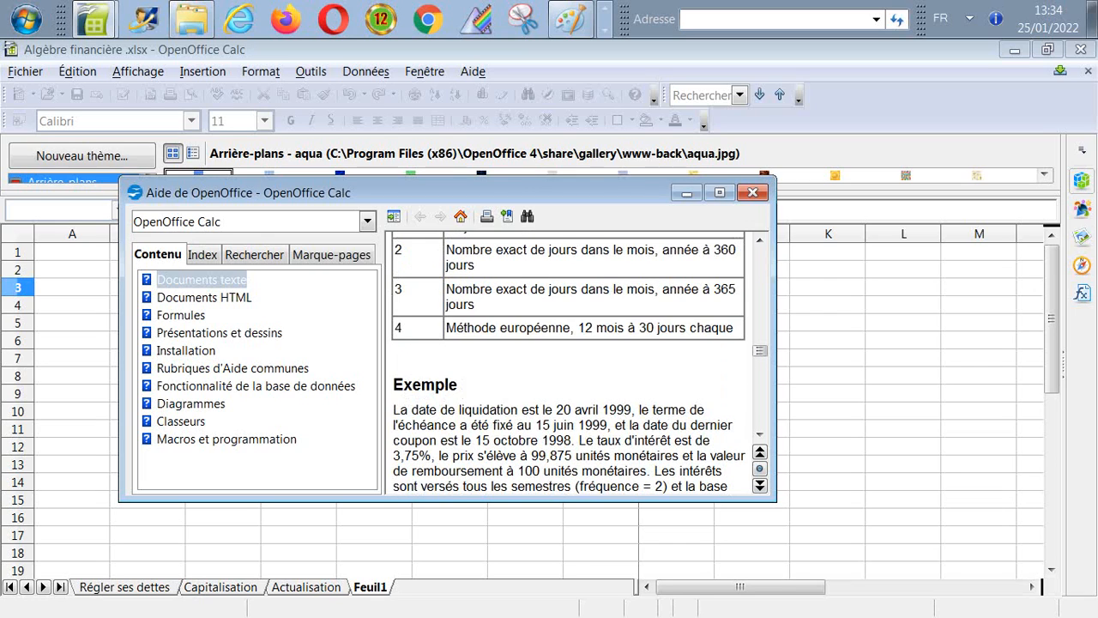
scroll(570, 360, "up", 1)
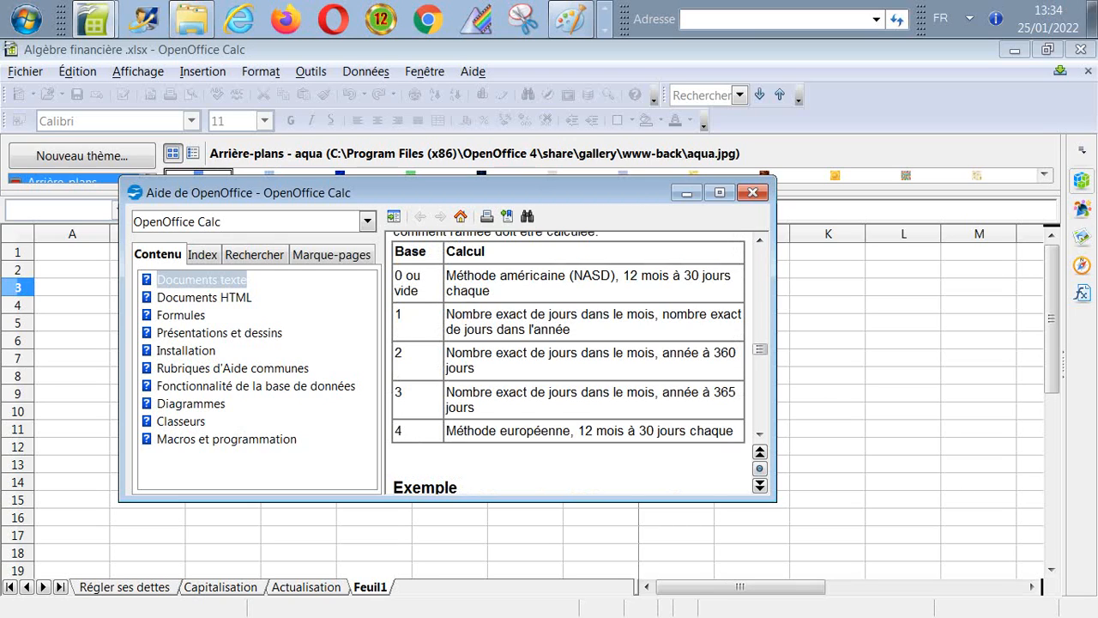
scroll(570, 360, "down", 6)
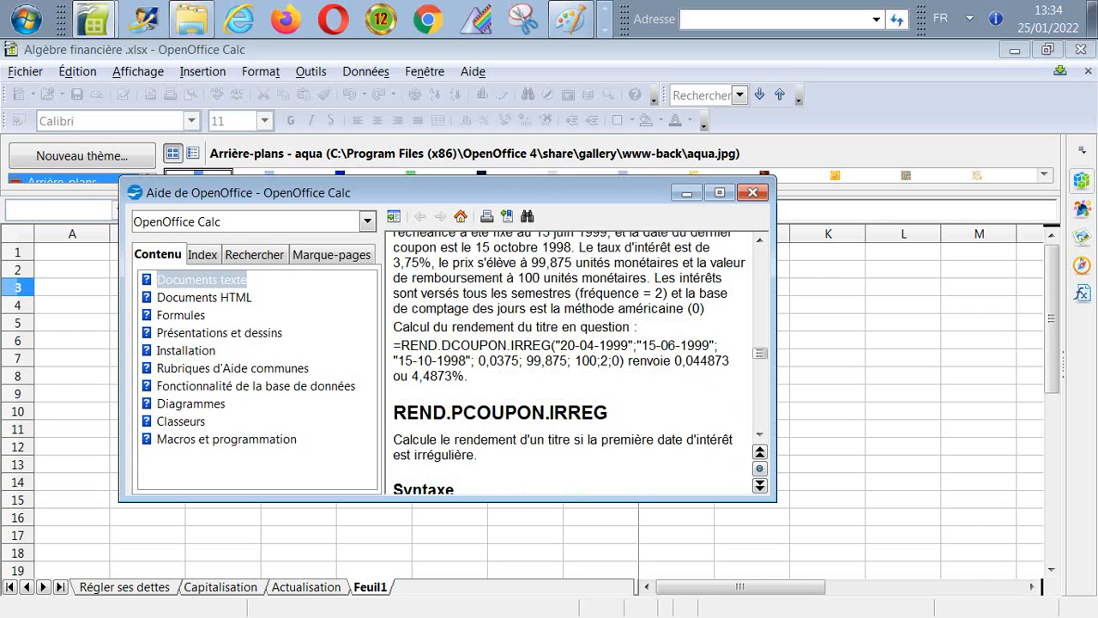
scroll(571, 360, "up", 1)
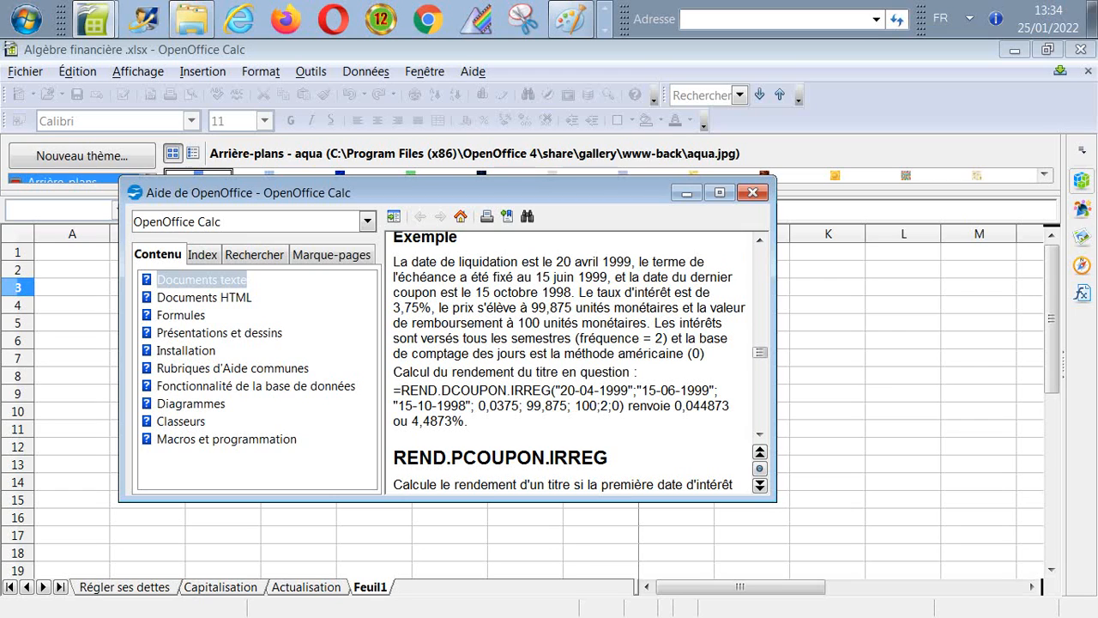
Read the syntax, arguments and base table of the REND.PCOUPON.IRREG help entry, and close the help.
scroll(570, 360, "down", 2)
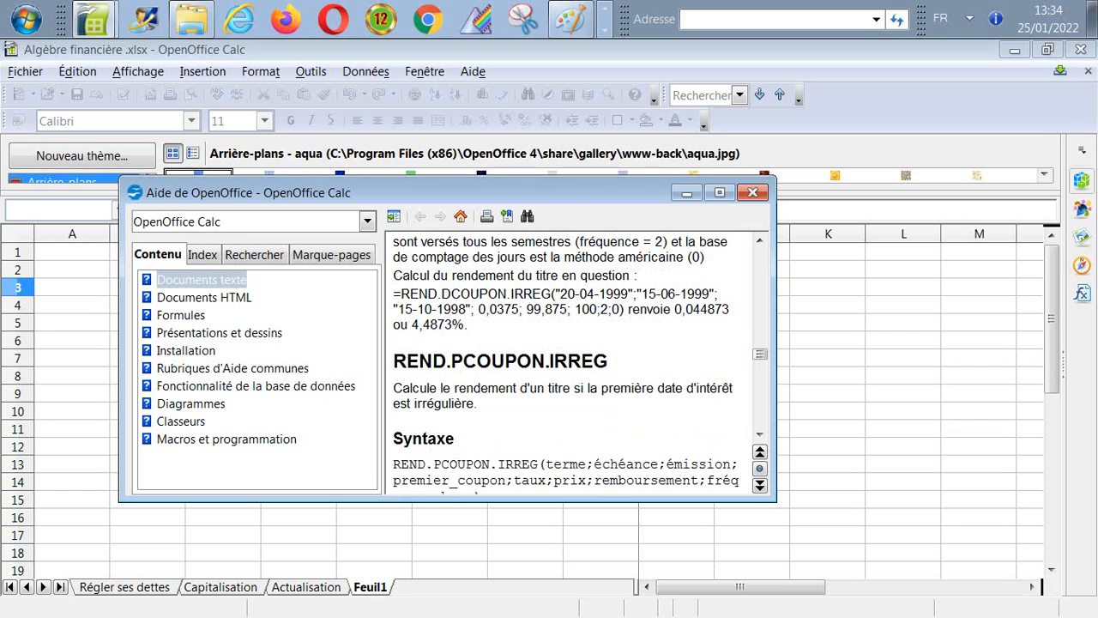
scroll(570, 360, "down", 2)
scroll(570, 360, "down", 3)
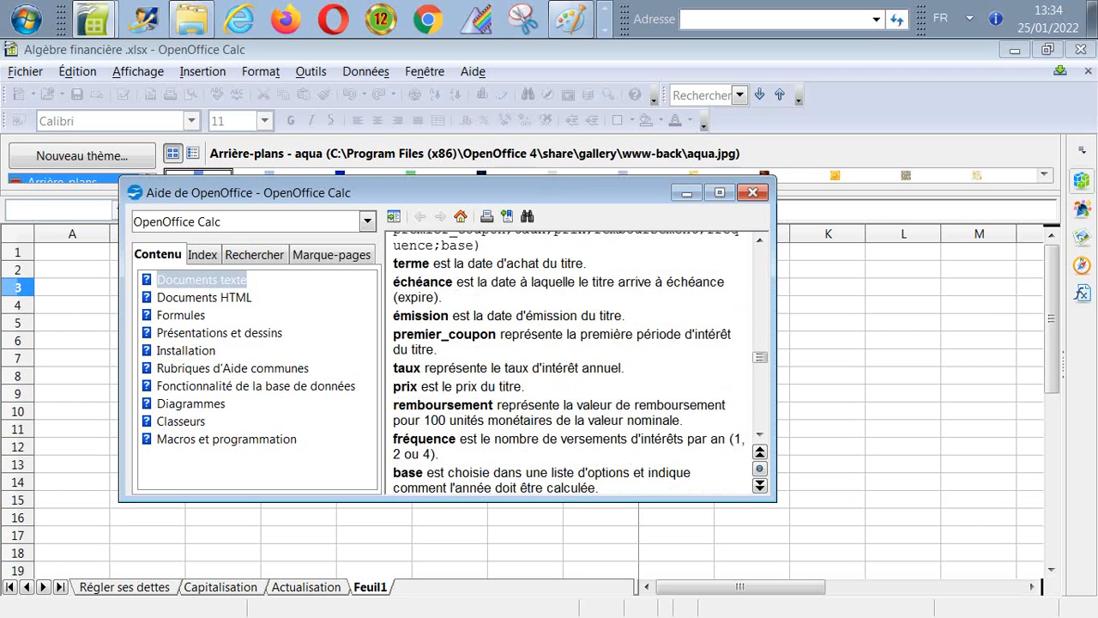
scroll(571, 361, "down", 8)
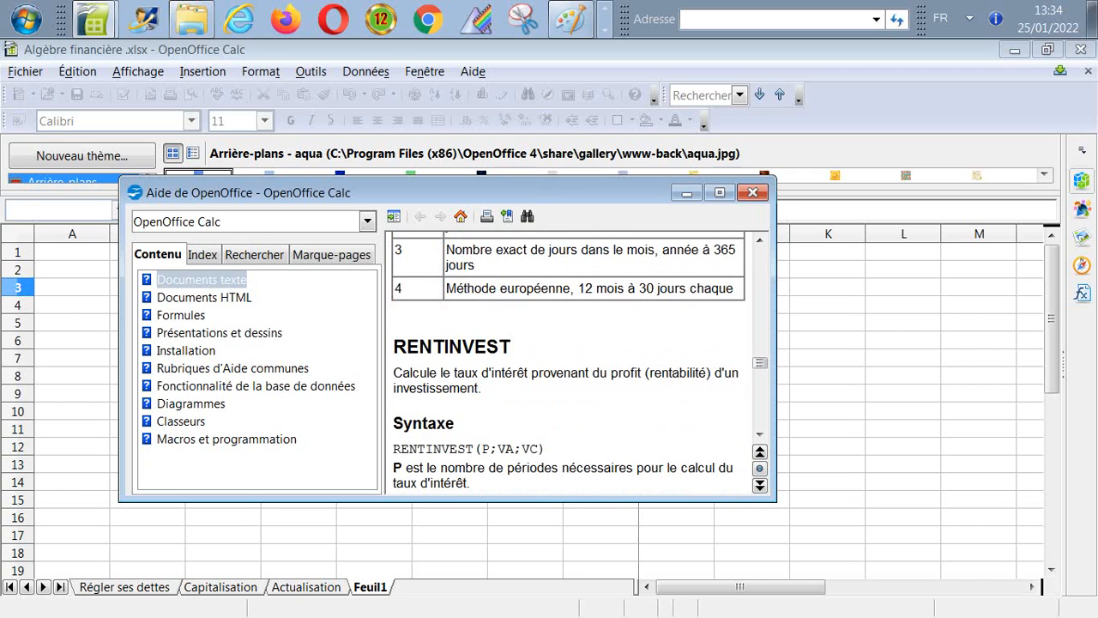
scroll(570, 360, "up", 6)
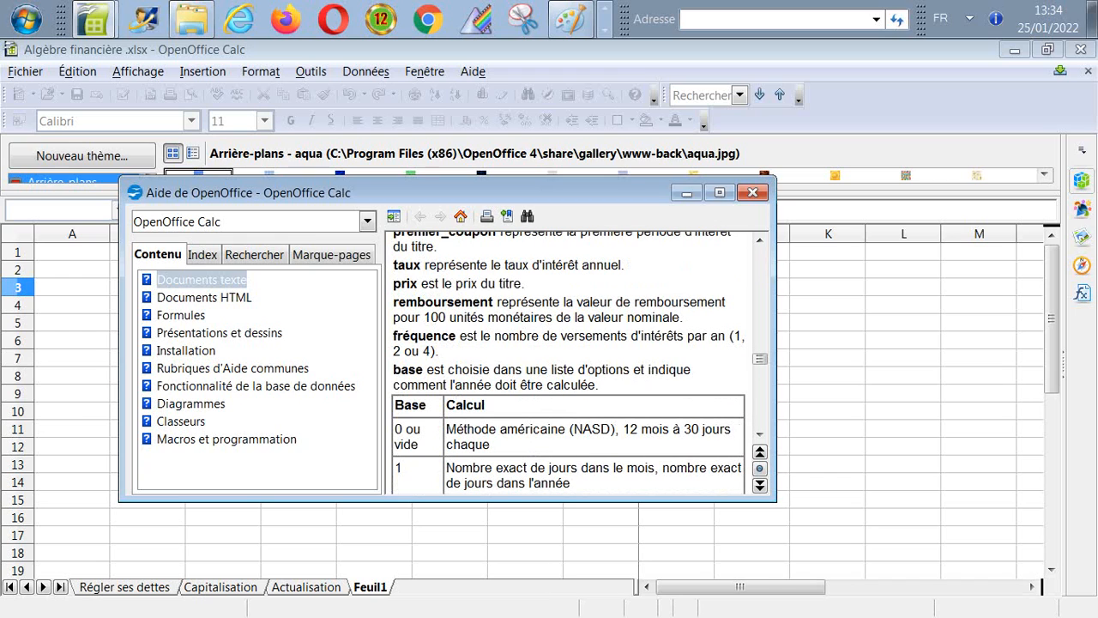
scroll(571, 360, "down", 1)
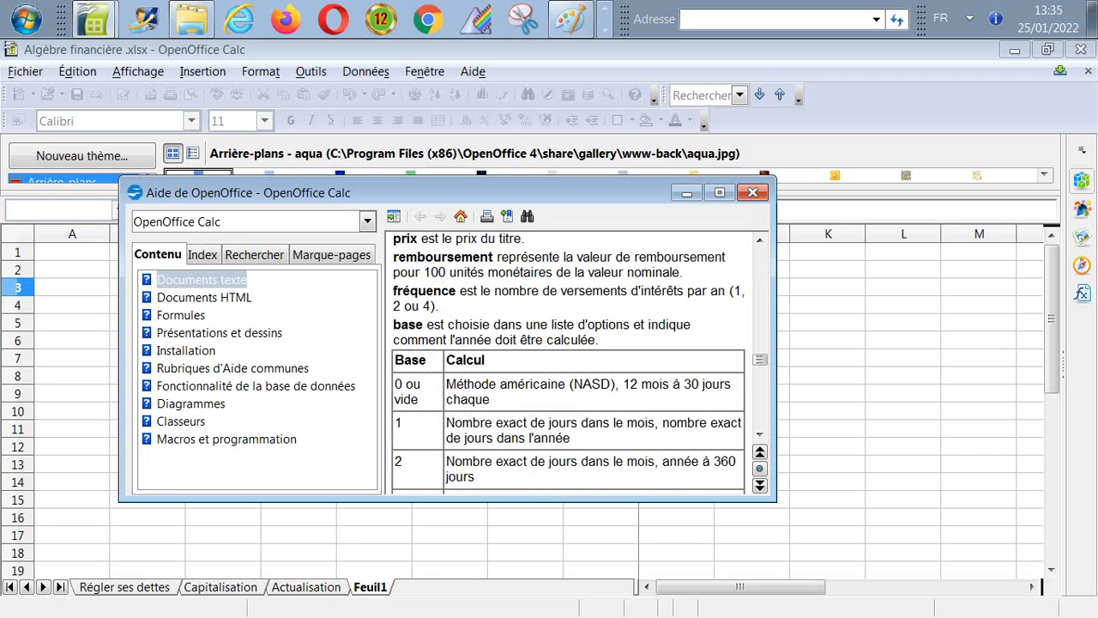
left_click(752, 193)
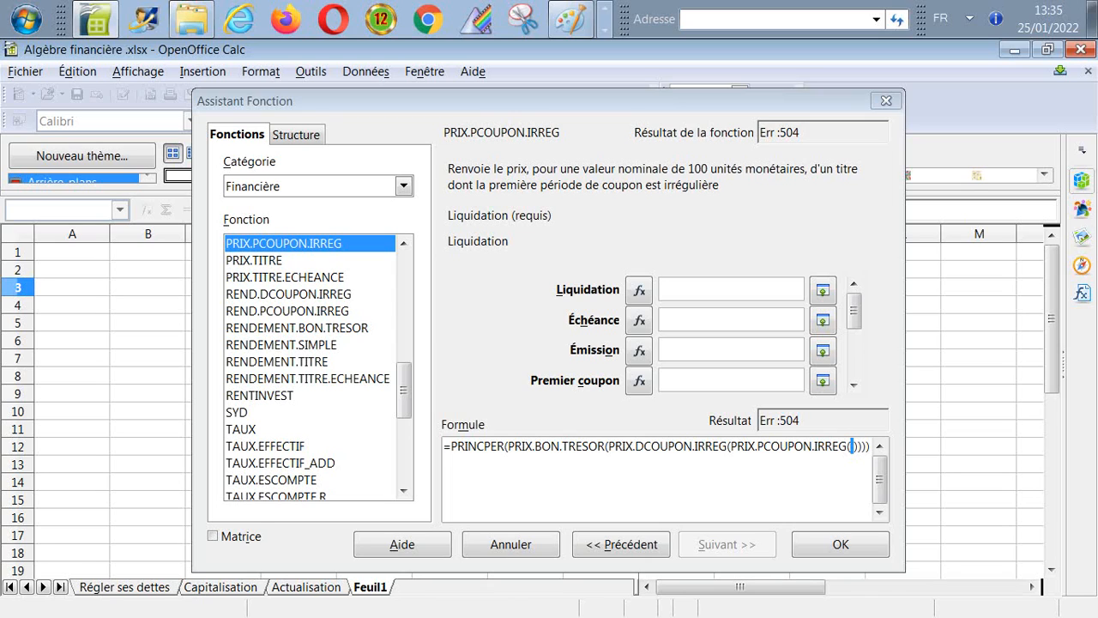
Compare PRIX.DCOUPON.IRREG, PRIX.PCOUPON.IRREG, REND.DCOUPON.IRREG and REND.PCOUPON.IRREG by highlighting them among the Financière functions, without inserting any.
left_click(288, 294)
left_click(287, 312)
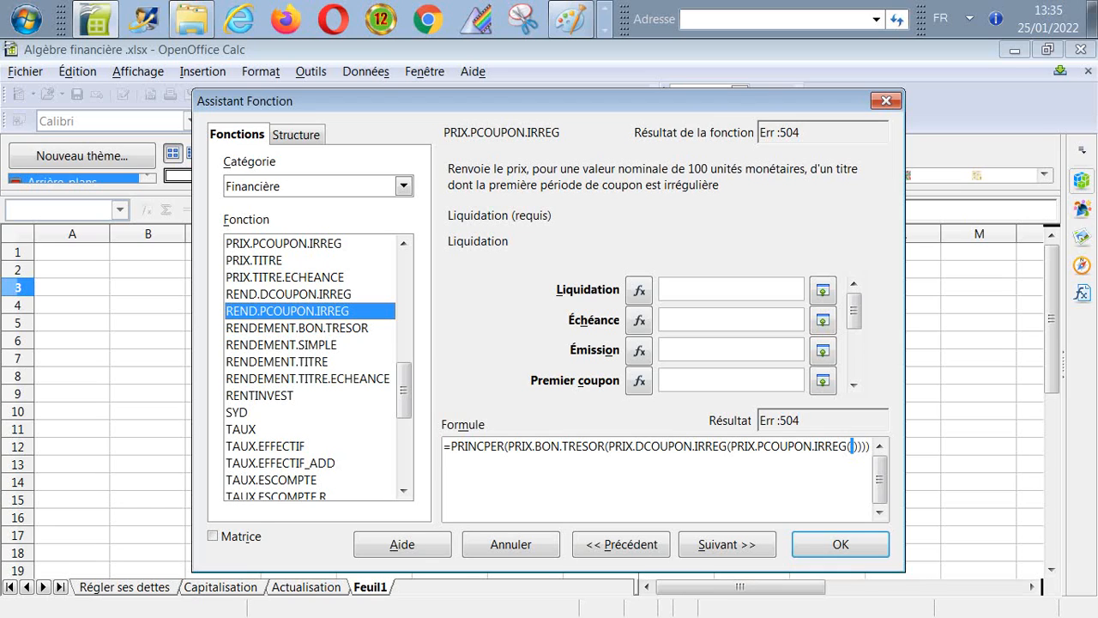
scroll(313, 369, "up", 1)
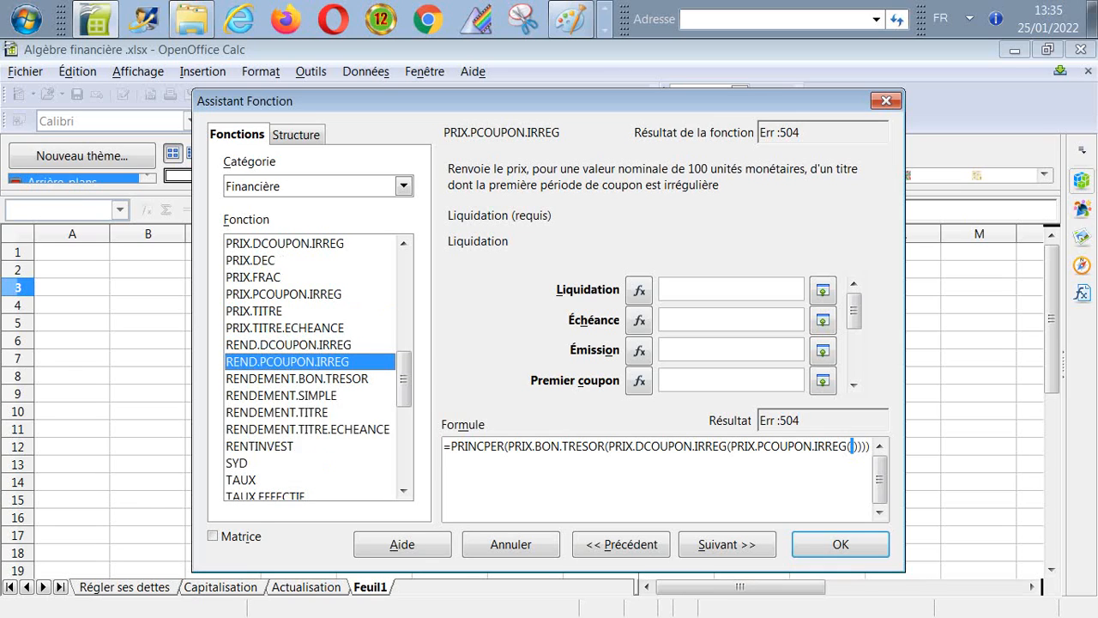
scroll(313, 369, "up", 1)
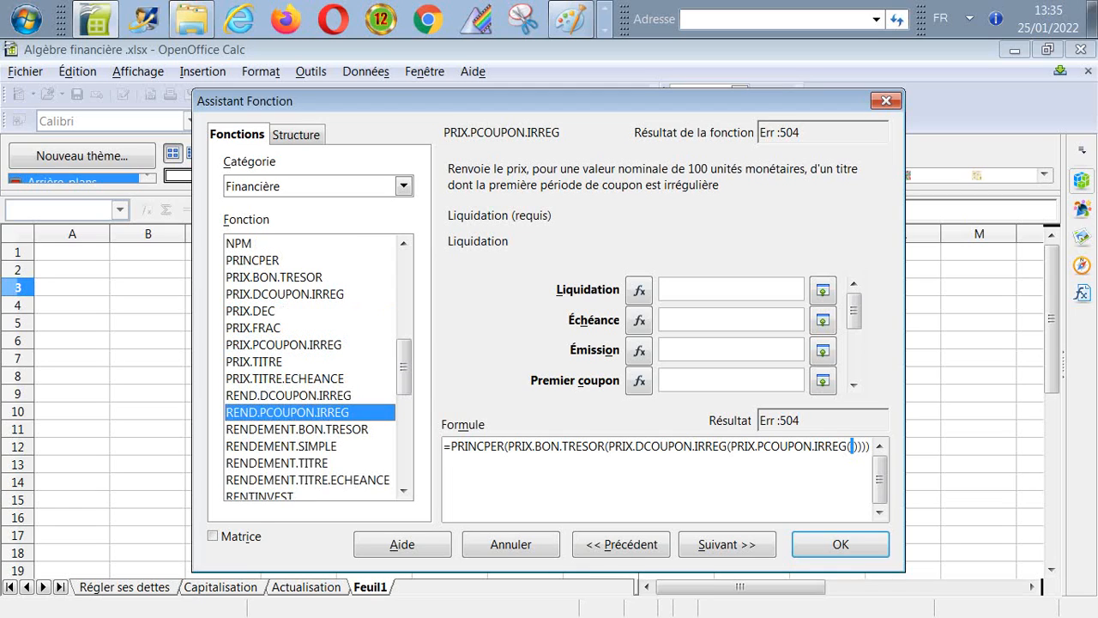
left_click(285, 294)
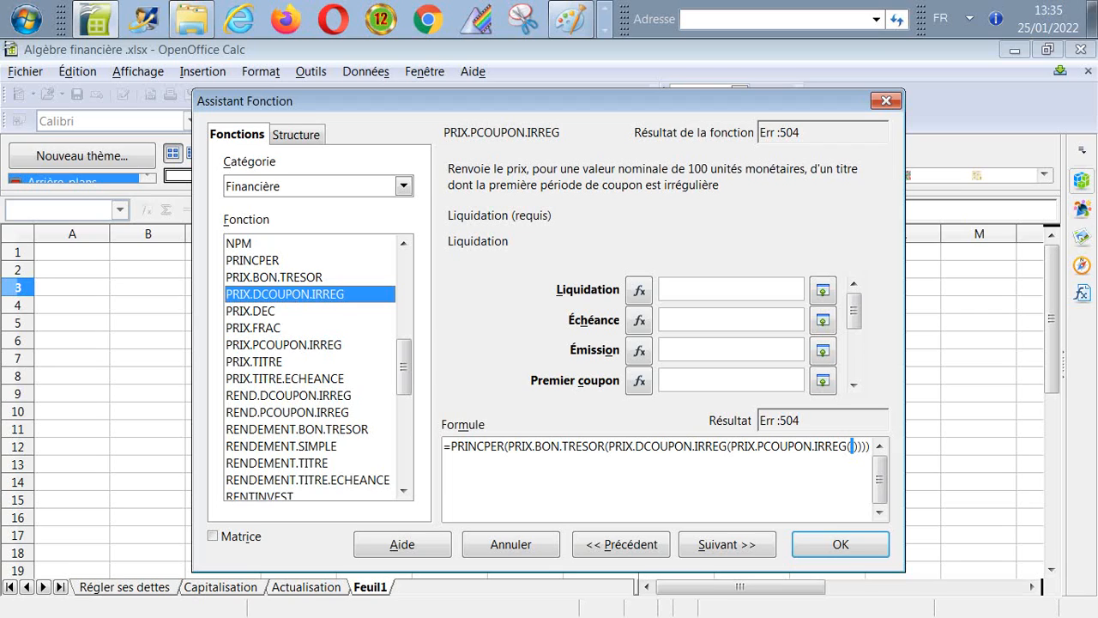
left_click(289, 396)
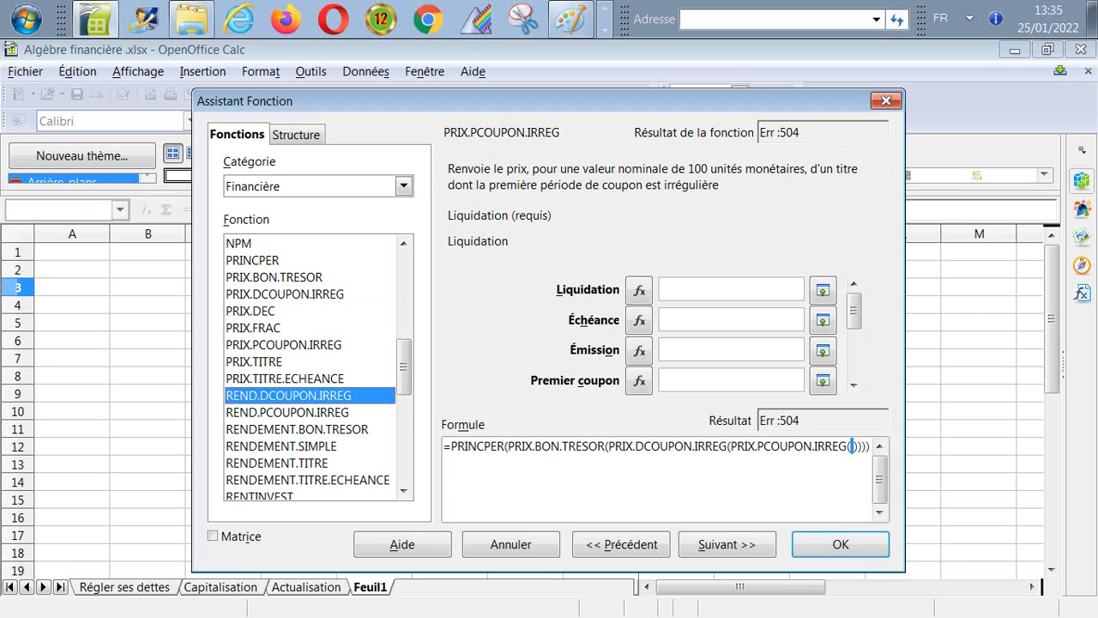
left_click(285, 294)
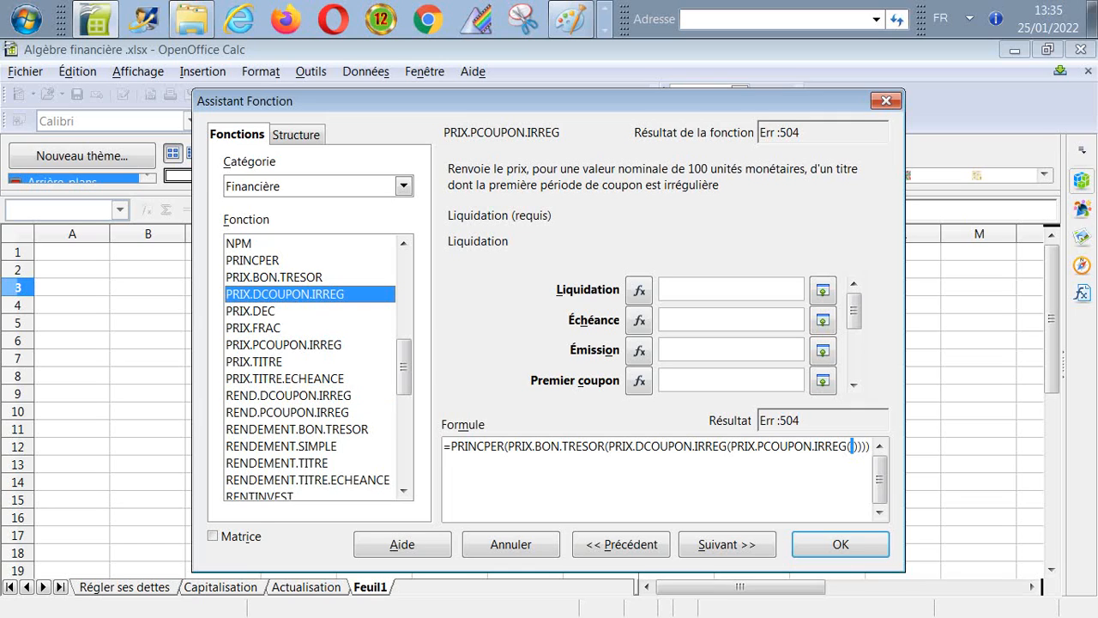
left_click(284, 345)
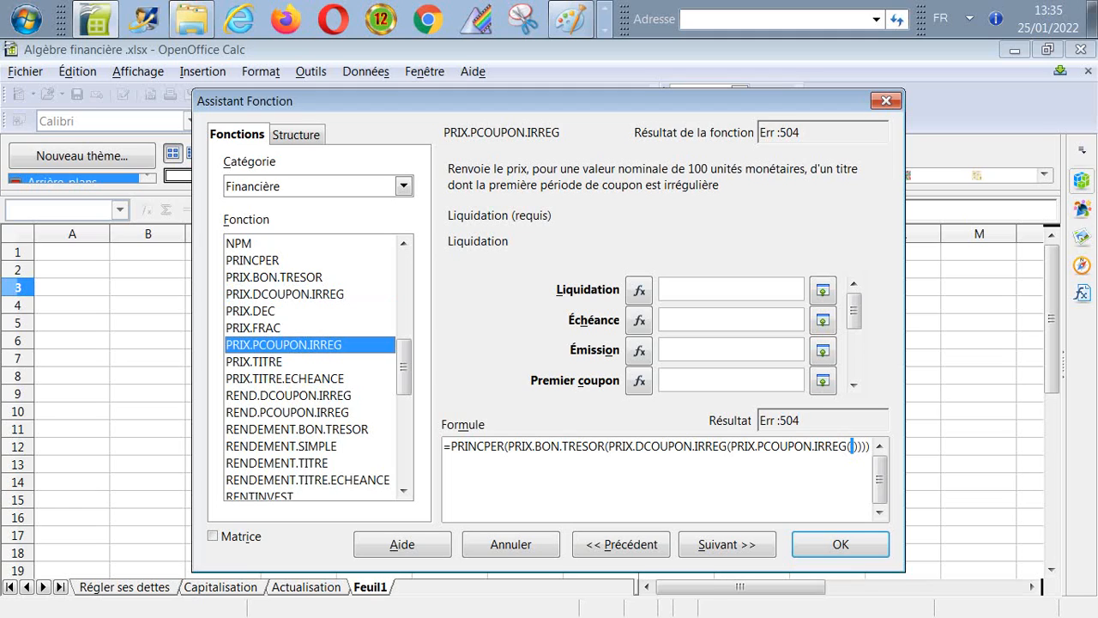
left_click(288, 396)
left_click(287, 412)
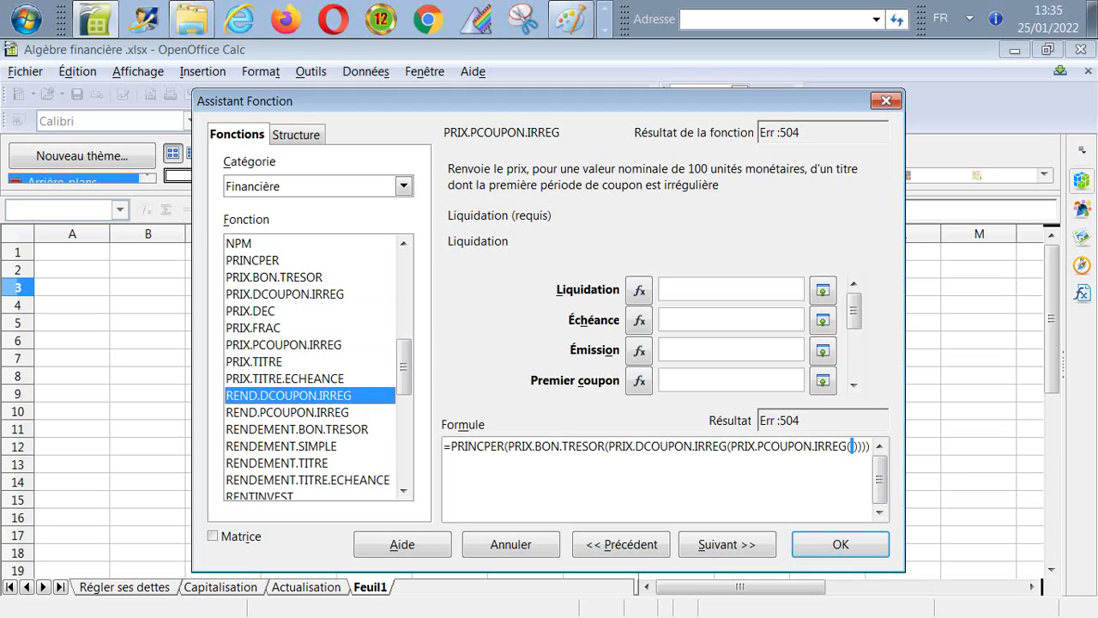
left_click(288, 260)
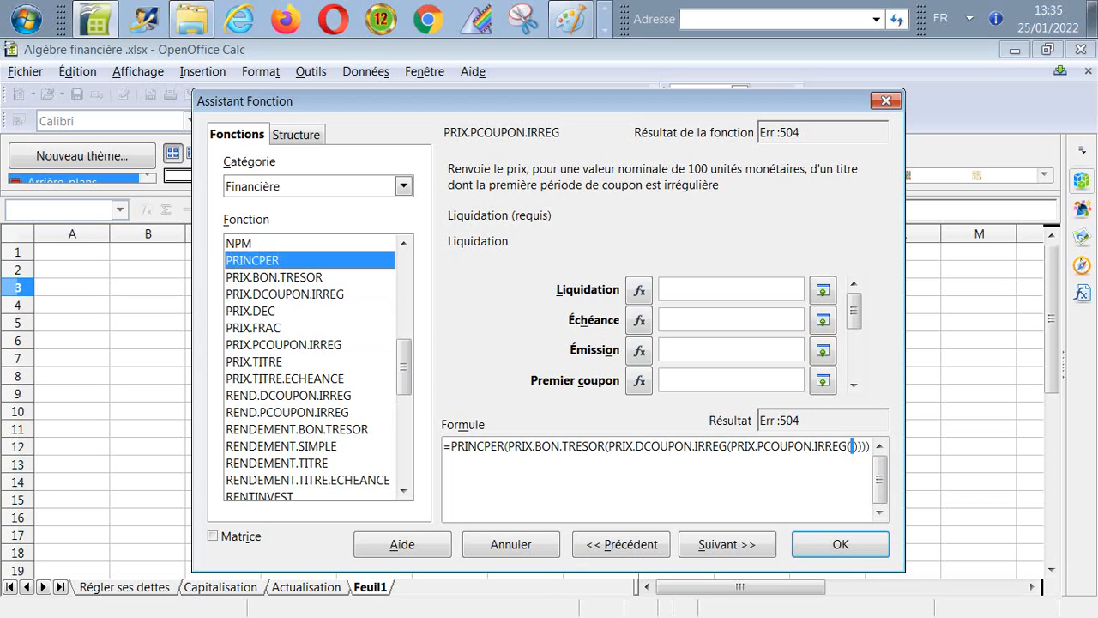
left_click(285, 295)
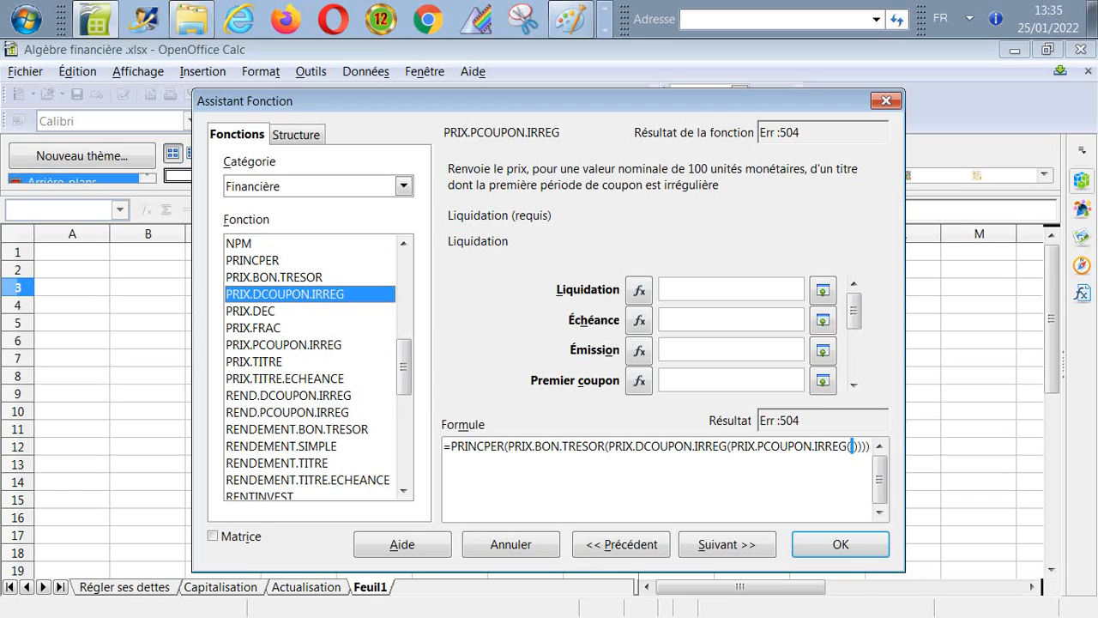
left_click(284, 345)
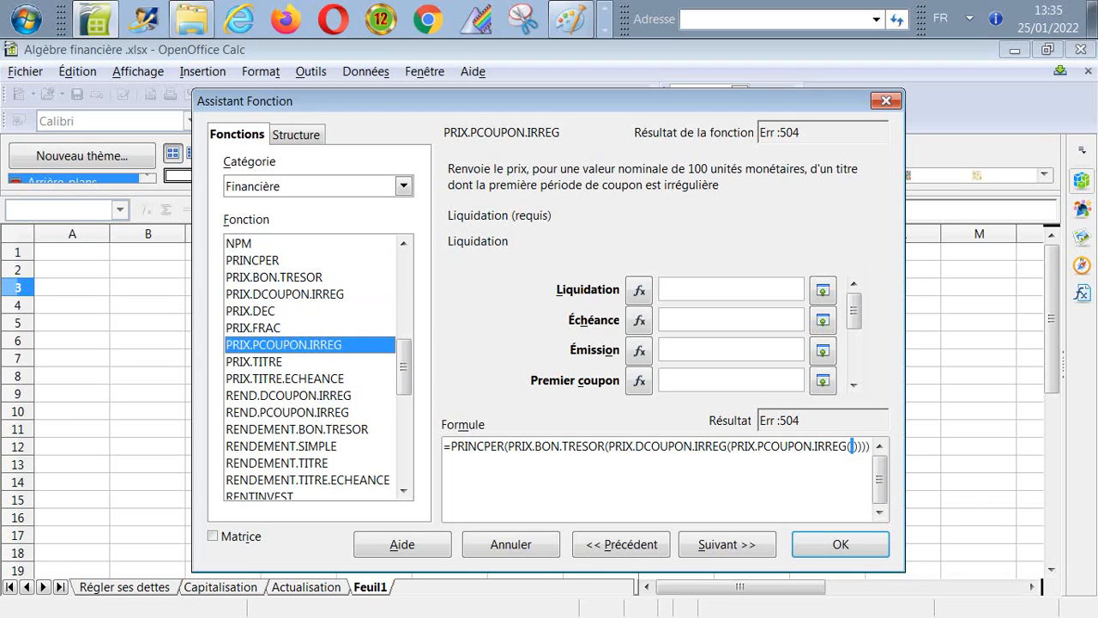
Insert PRIX.DEC and, nested inside it, PRIX.FRAC into the formula to present their descriptions and the Nombre and Fraction arguments.
left_click(283, 310)
double_click(283, 310)
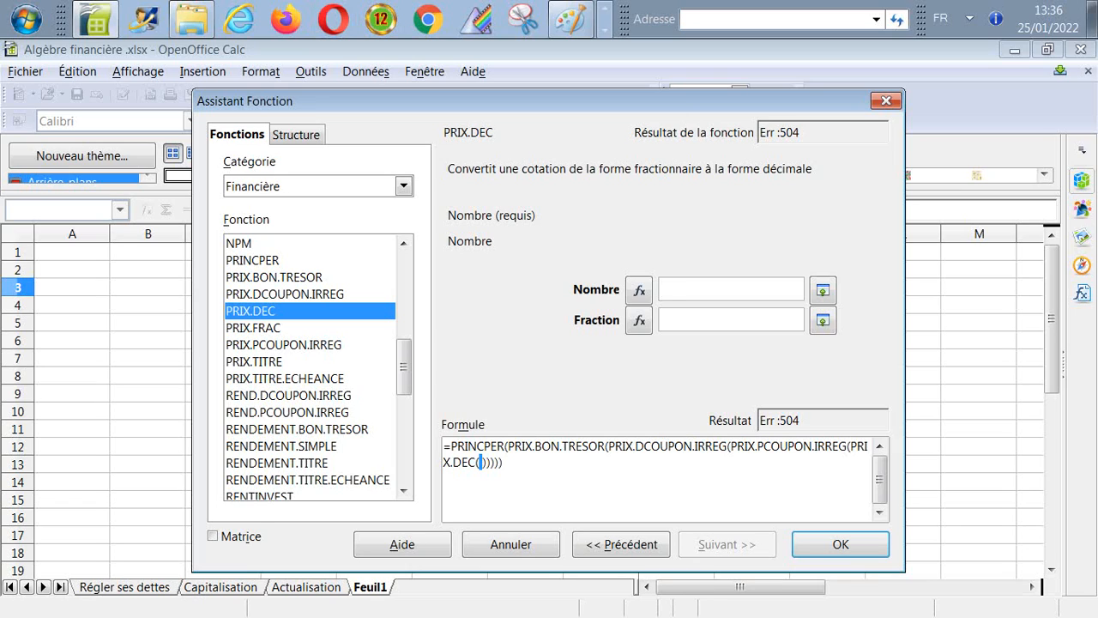
left_click(253, 327)
double_click(253, 327)
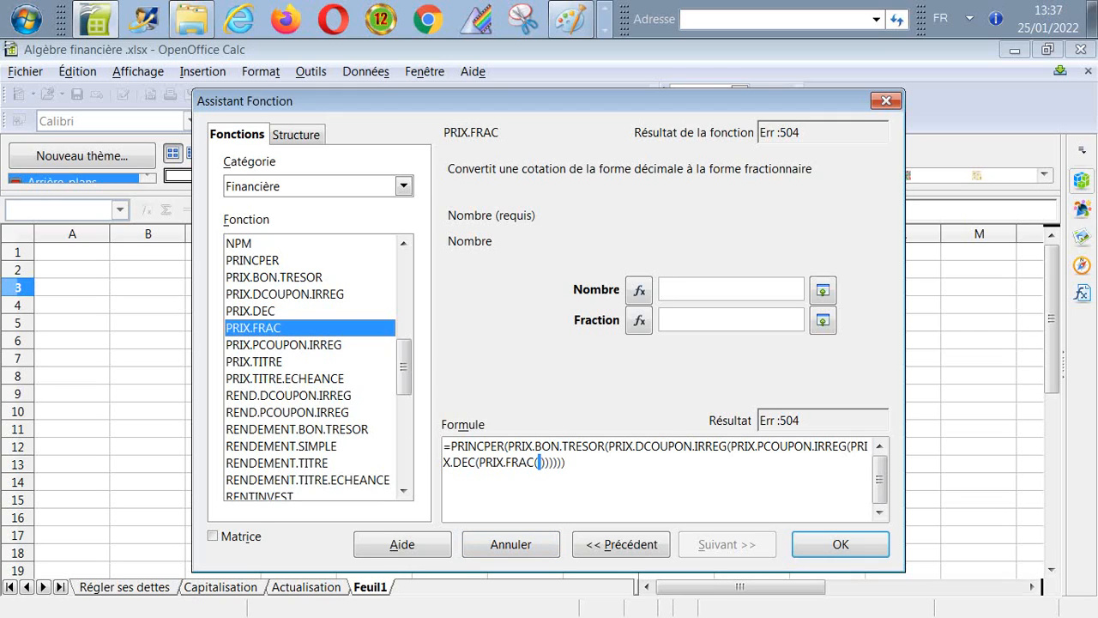
Nest a second PRIX.FRAC in the formula and insert PRIX.TITRE inside it to present its description and arguments.
double_click(253, 328)
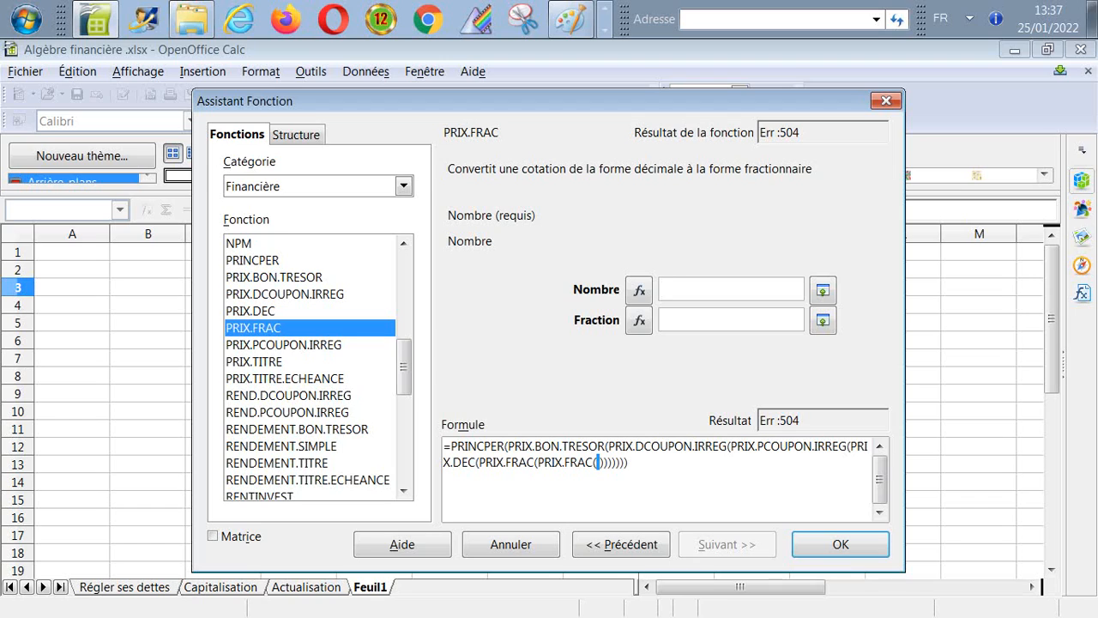
left_click(253, 310)
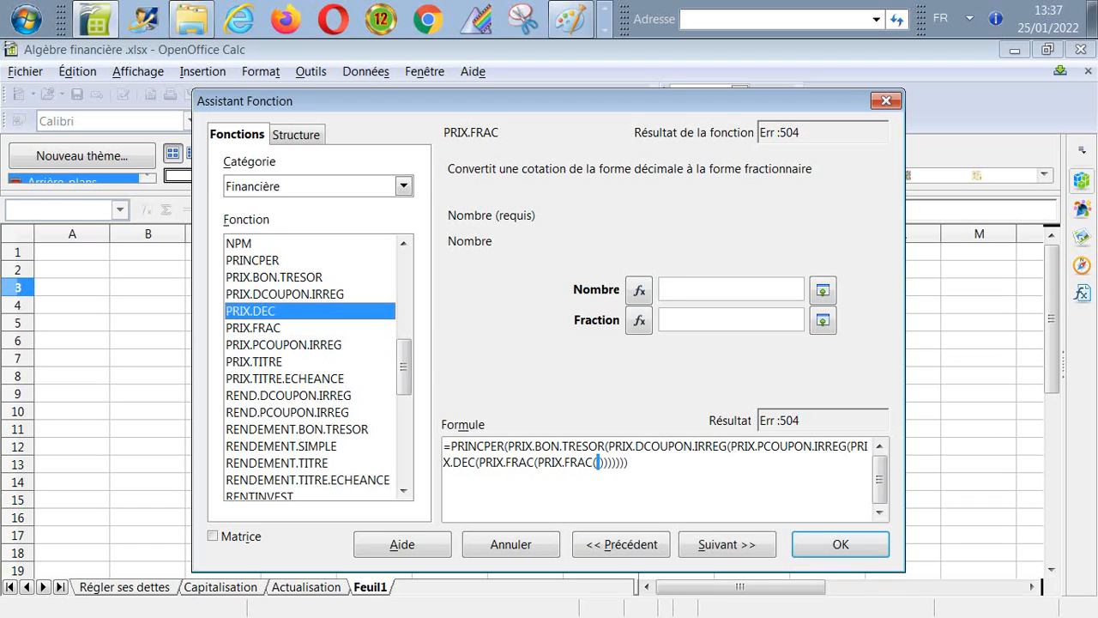
left_click(253, 328)
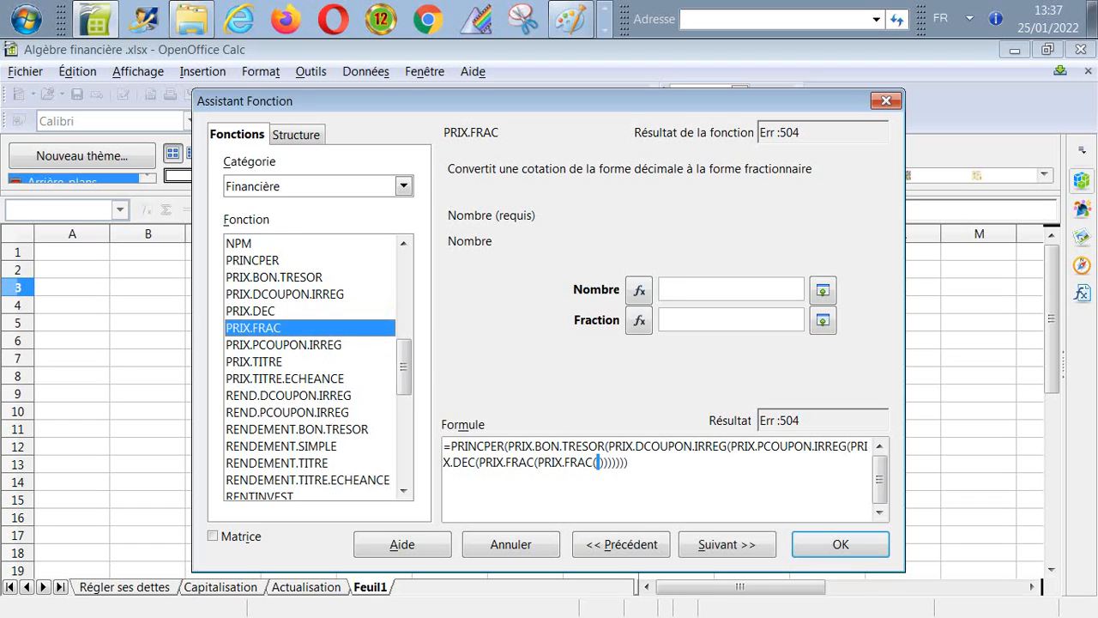
left_click(283, 345)
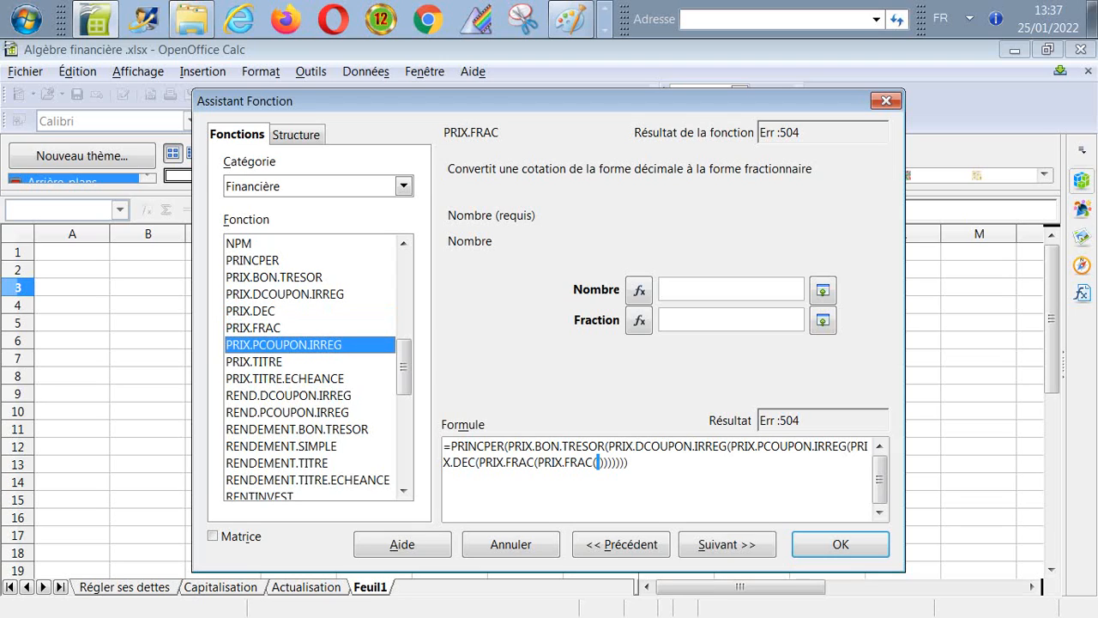
left_click(254, 362)
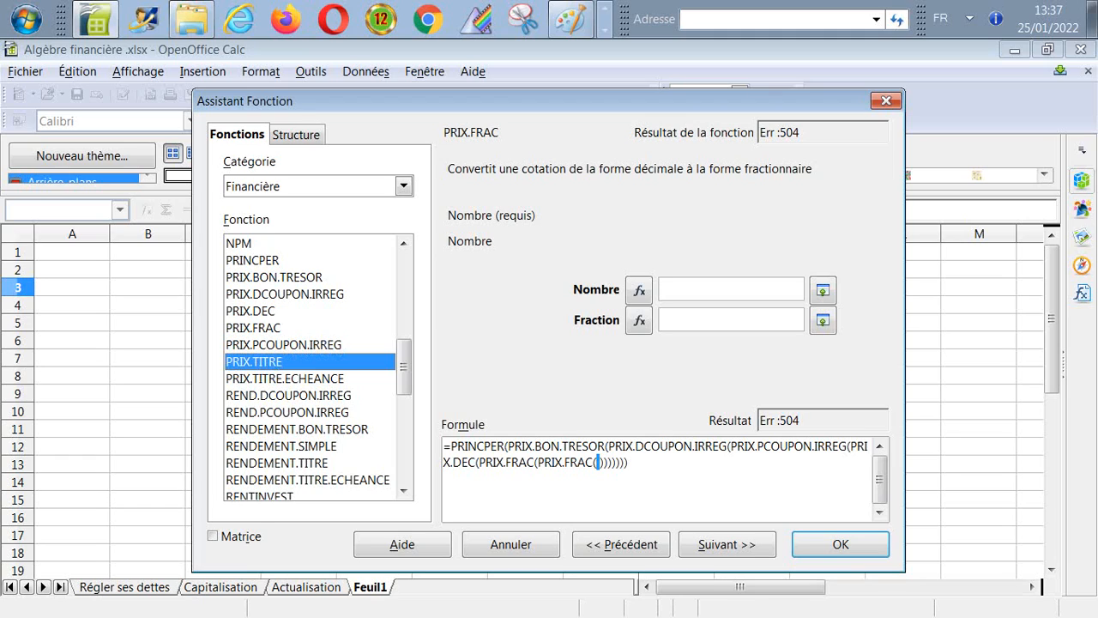
double_click(254, 362)
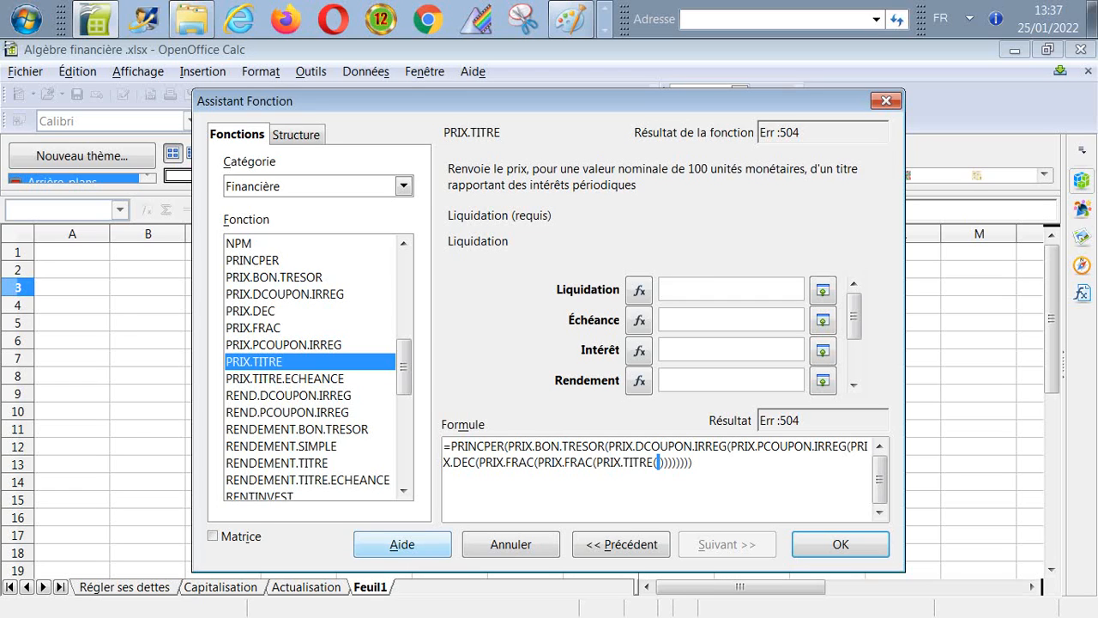
Open the help from the wizard, look up Prix in its index and display the "titres à revenu fixe" entry.
left_click(403, 544)
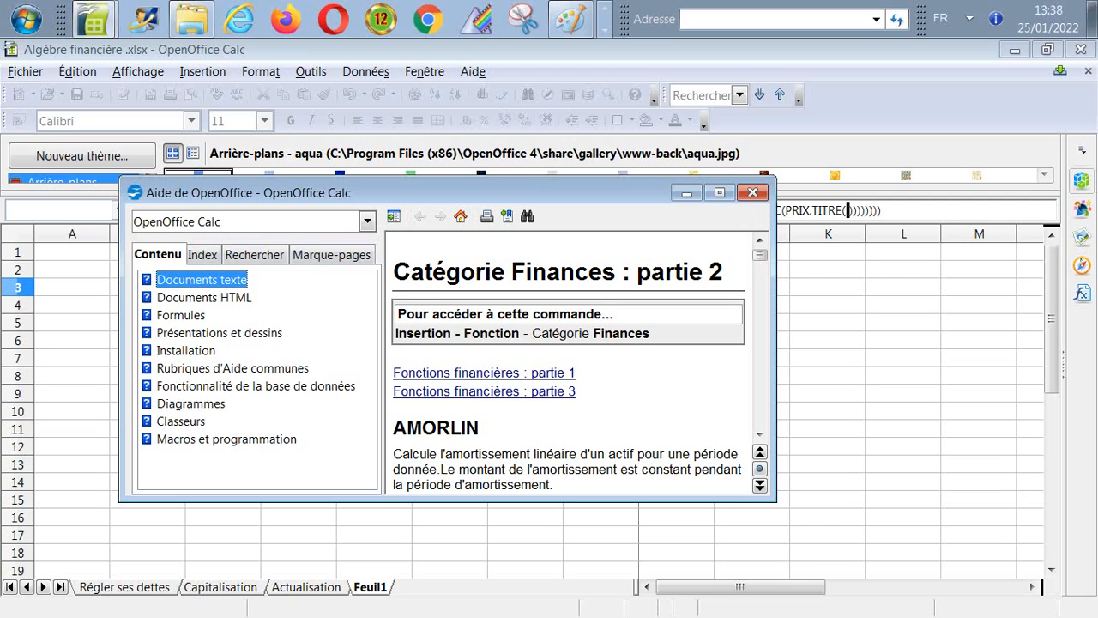
left_click(202, 254)
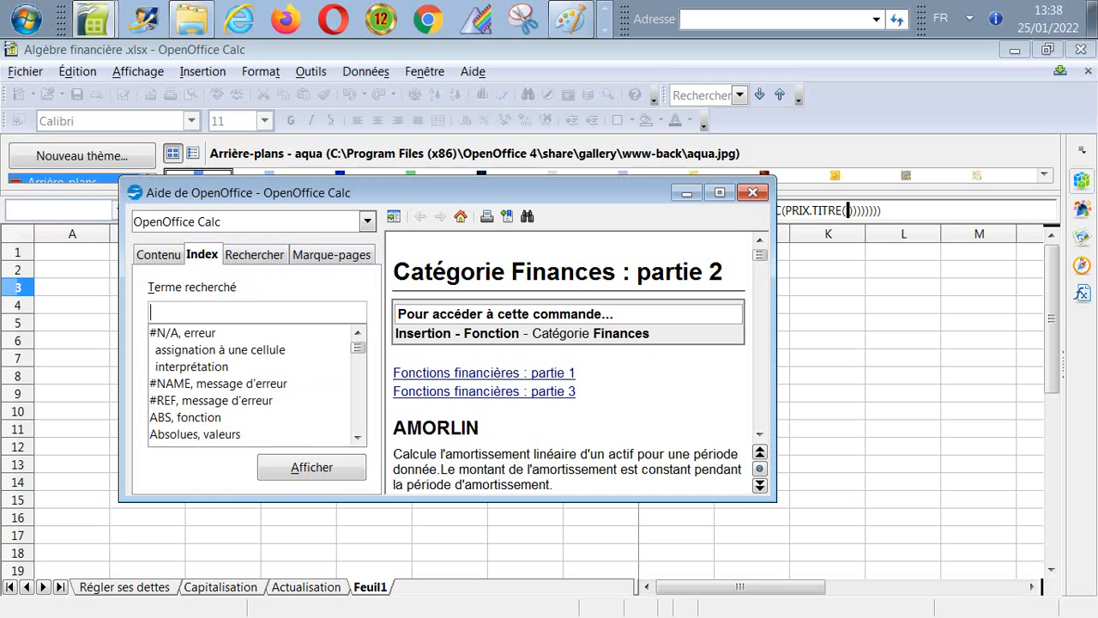
type("PRI")
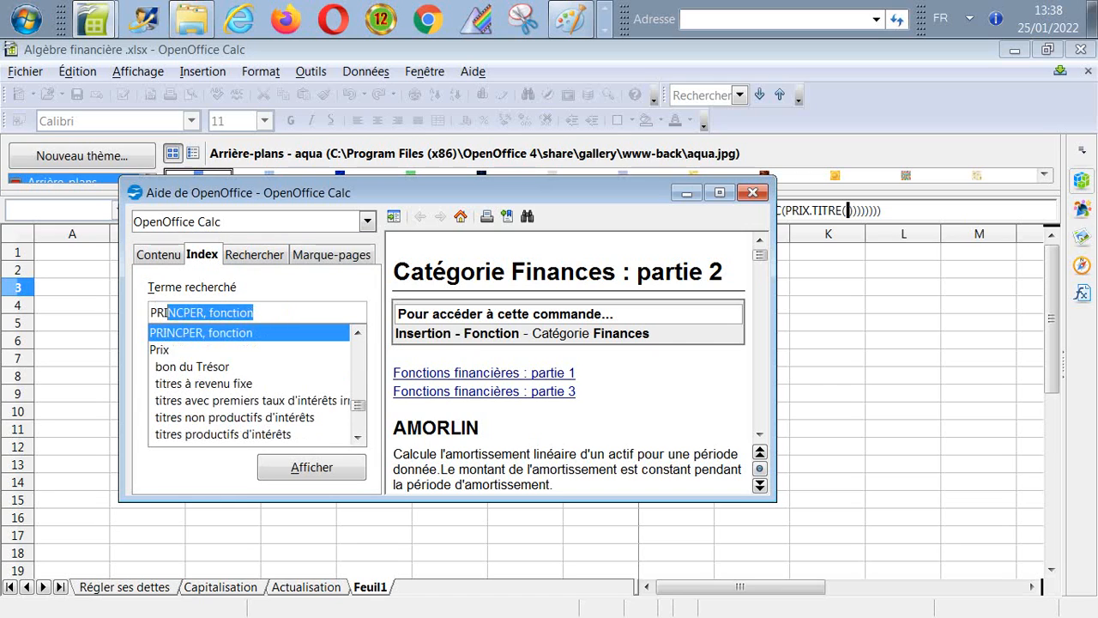
type("x")
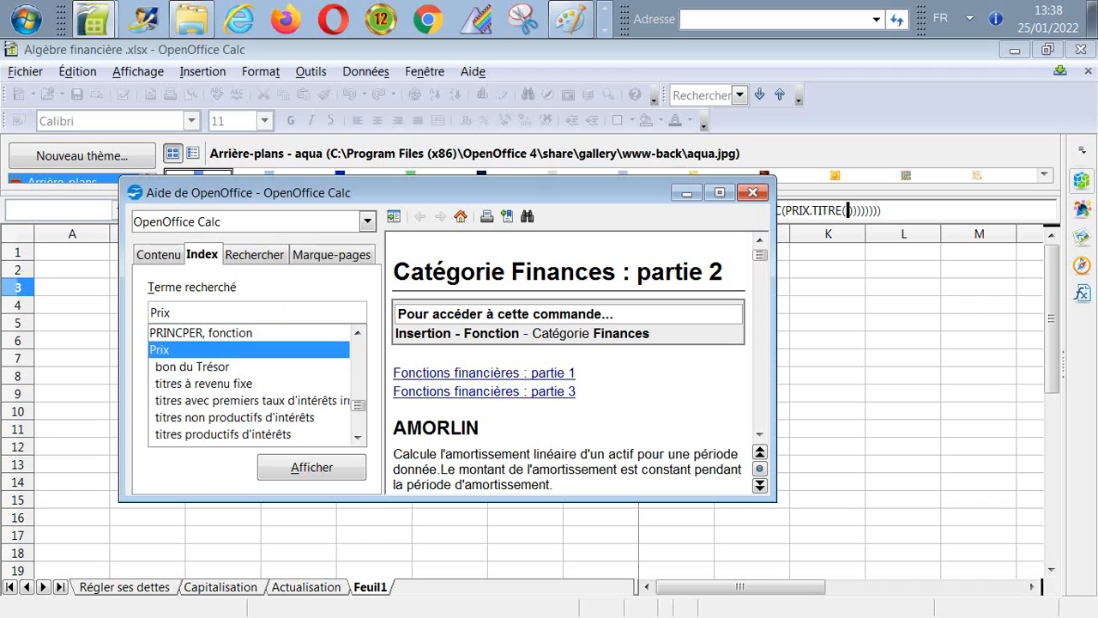
double_click(204, 383)
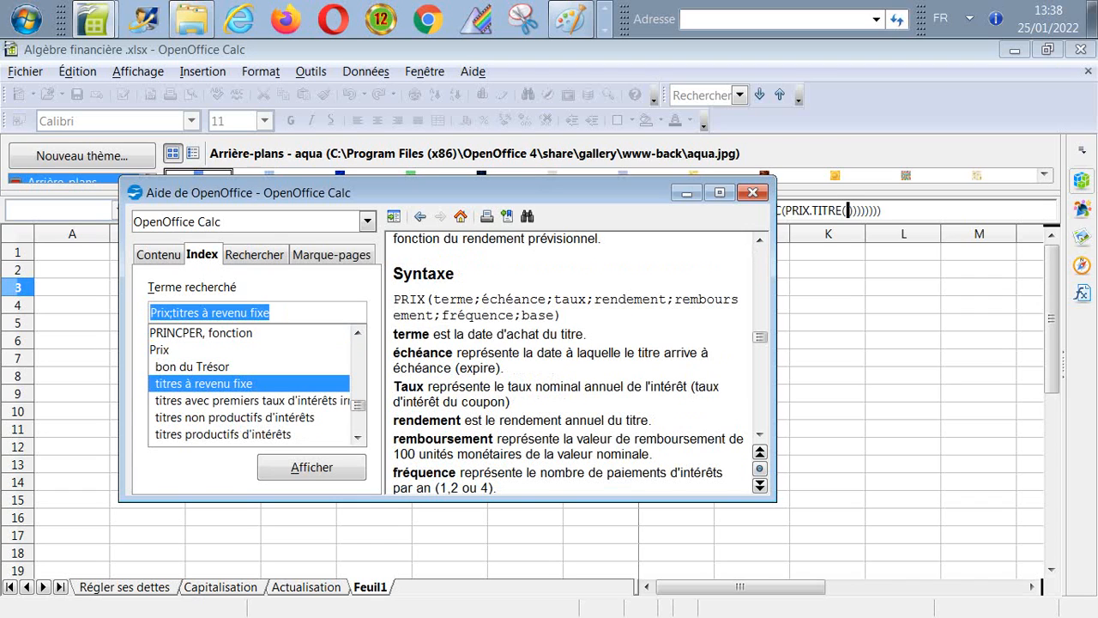
Read the PRIX.TITRE help entry from its description and arguments through the base table to the worked example, and close the help.
scroll(573, 361, "up", 1)
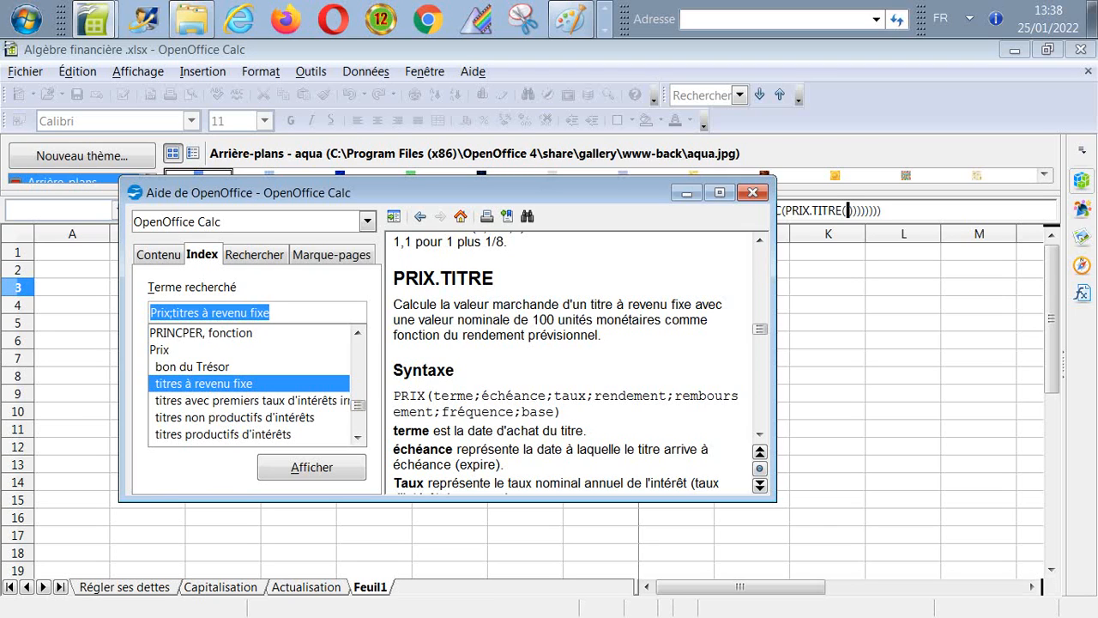
scroll(570, 360, "down", 4)
scroll(570, 360, "up", 1)
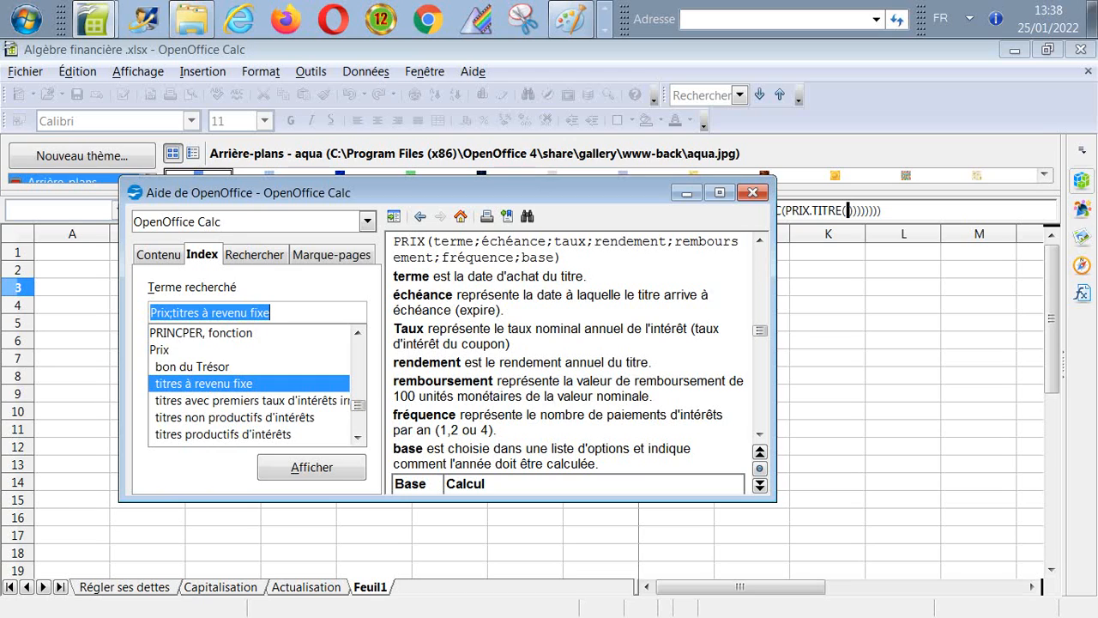
scroll(568, 361, "down", 1)
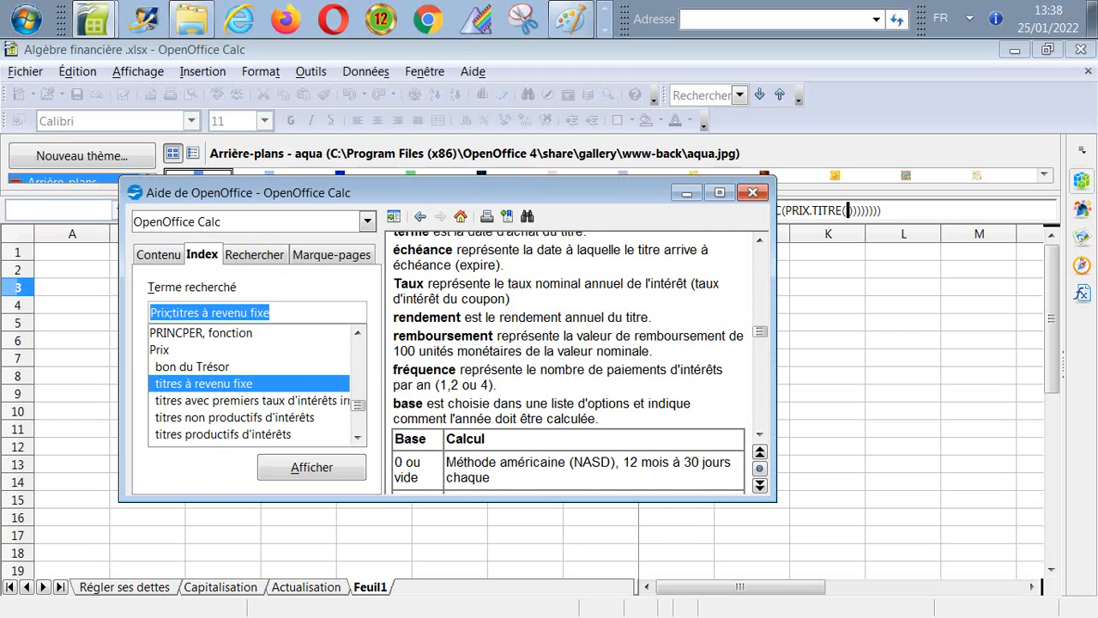
scroll(568, 360, "down", 1)
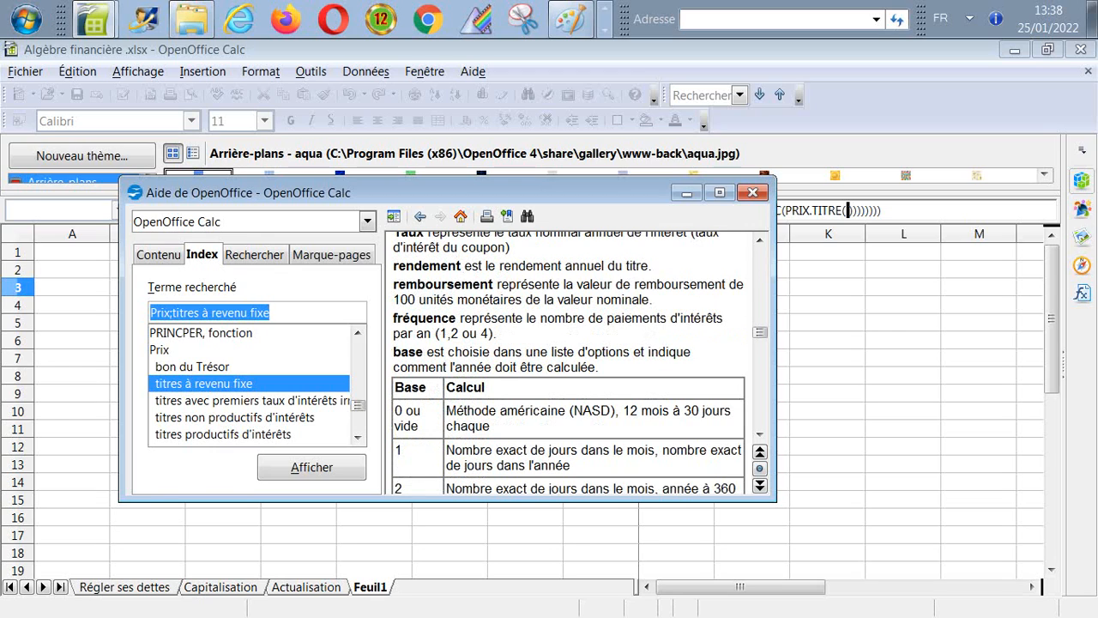
scroll(580, 362, "down", 1)
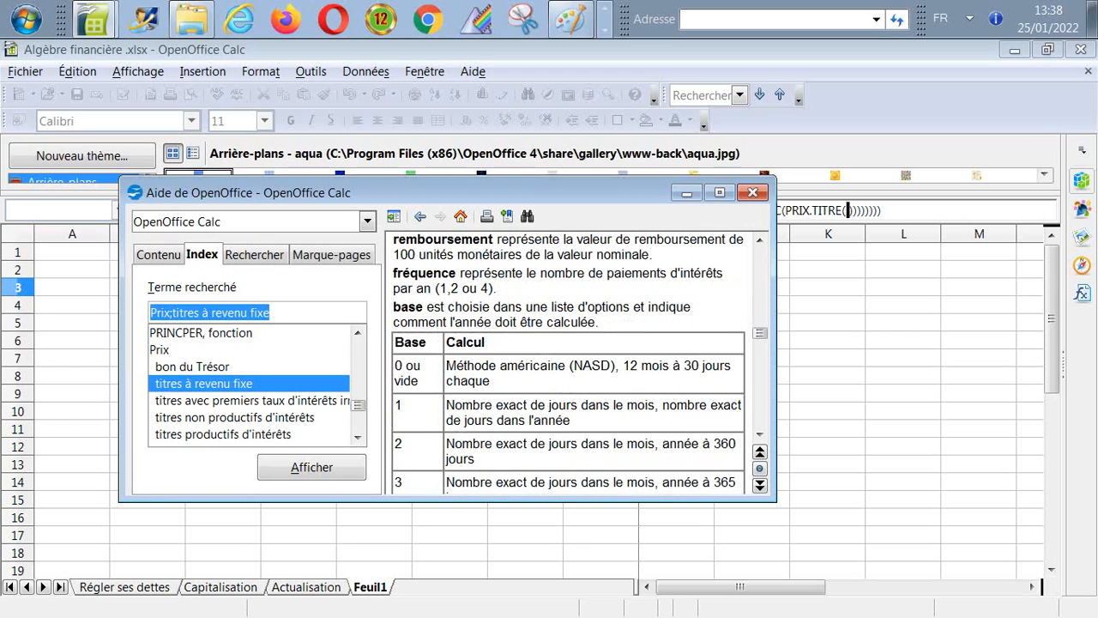
scroll(568, 360, "down", 7)
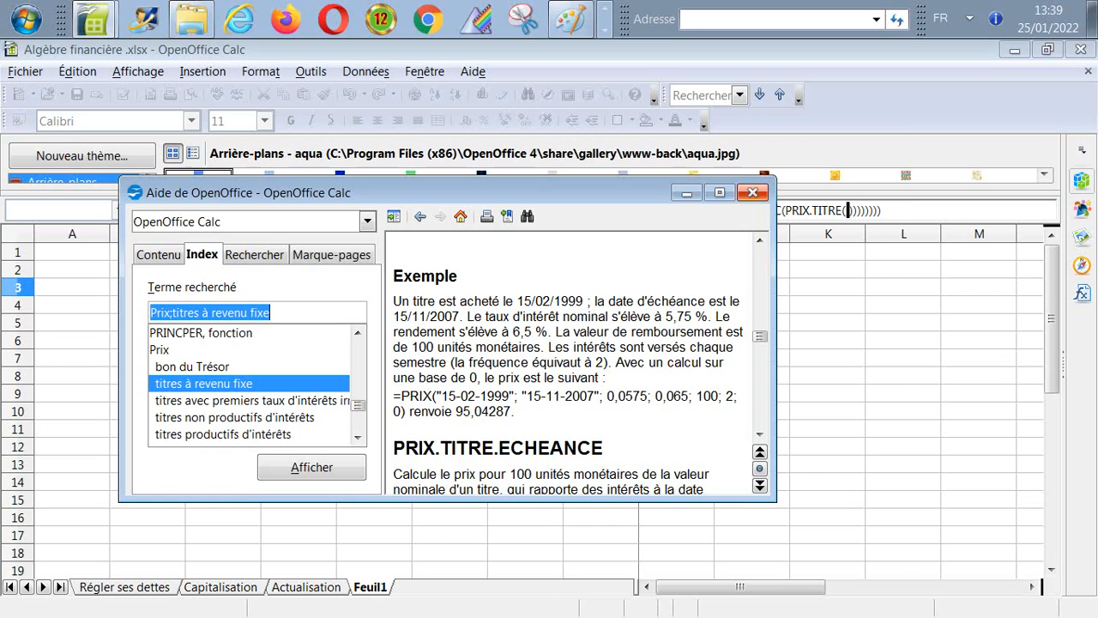
left_click(753, 192)
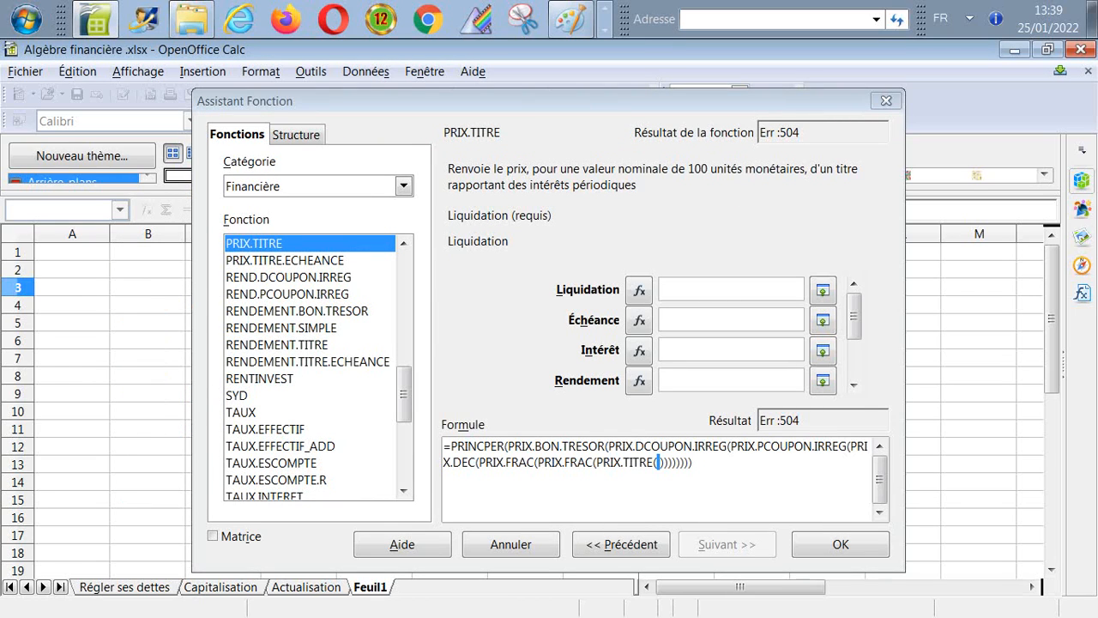
Insert PRIX.TITRE.ECHEANCE twice, one nested in the other, inside PRIX.TITRE to present its description and arguments.
left_click(403, 243)
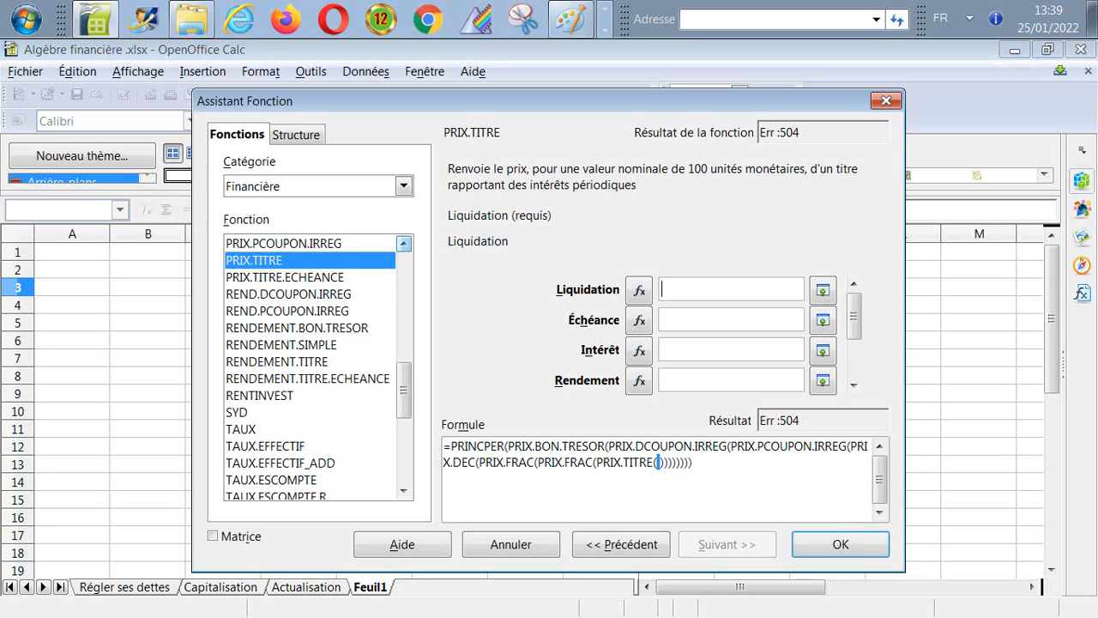
left_click(404, 243)
left_click(403, 243)
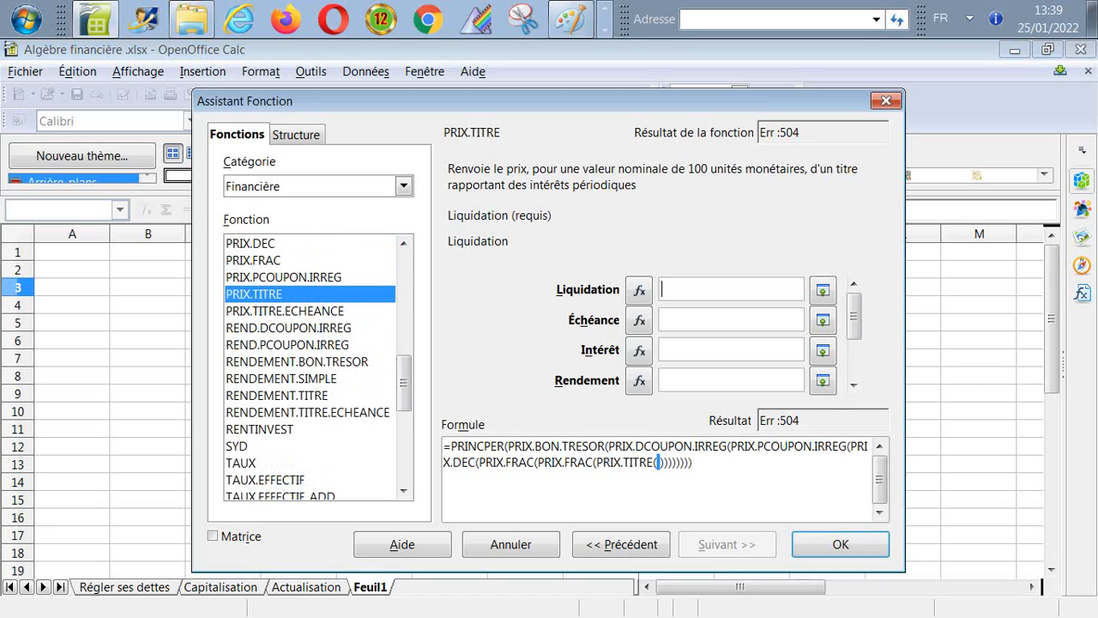
left_click(283, 277)
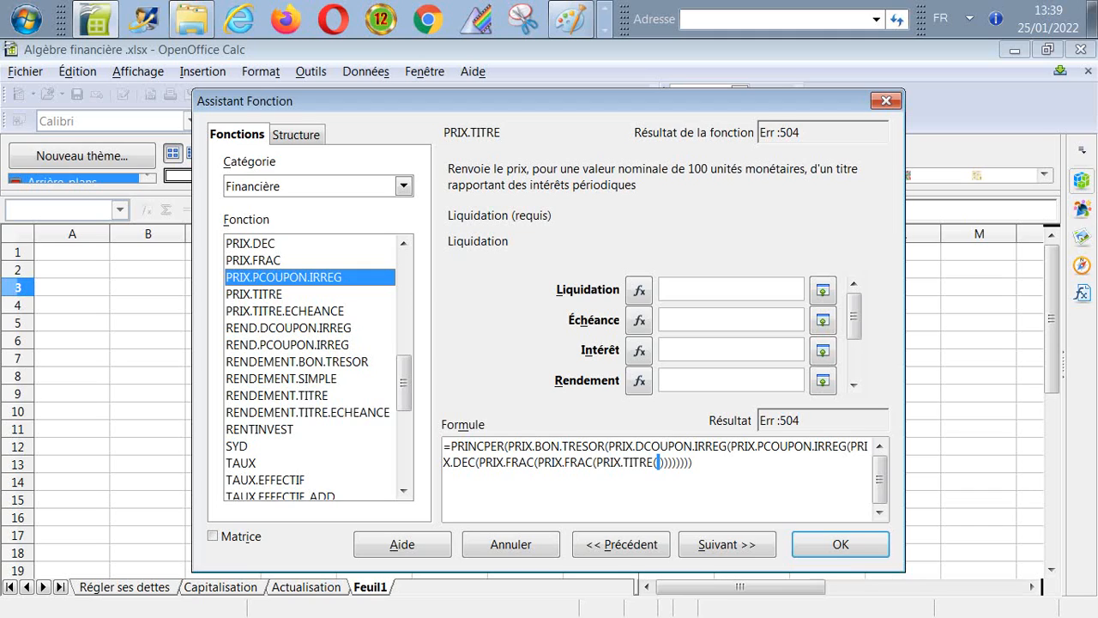
double_click(285, 312)
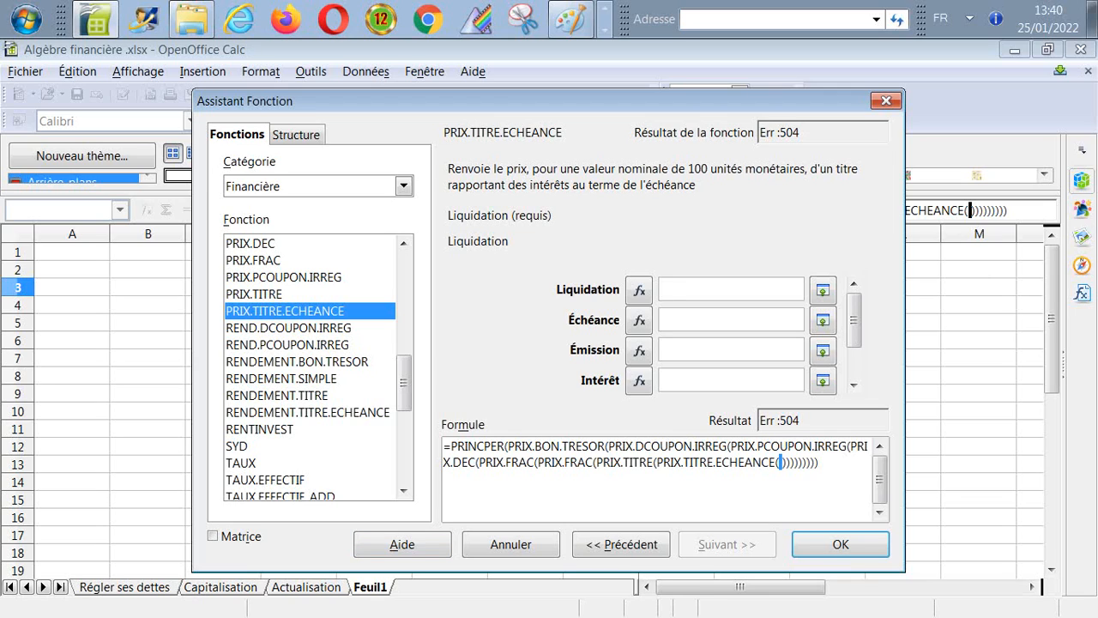
double_click(285, 310)
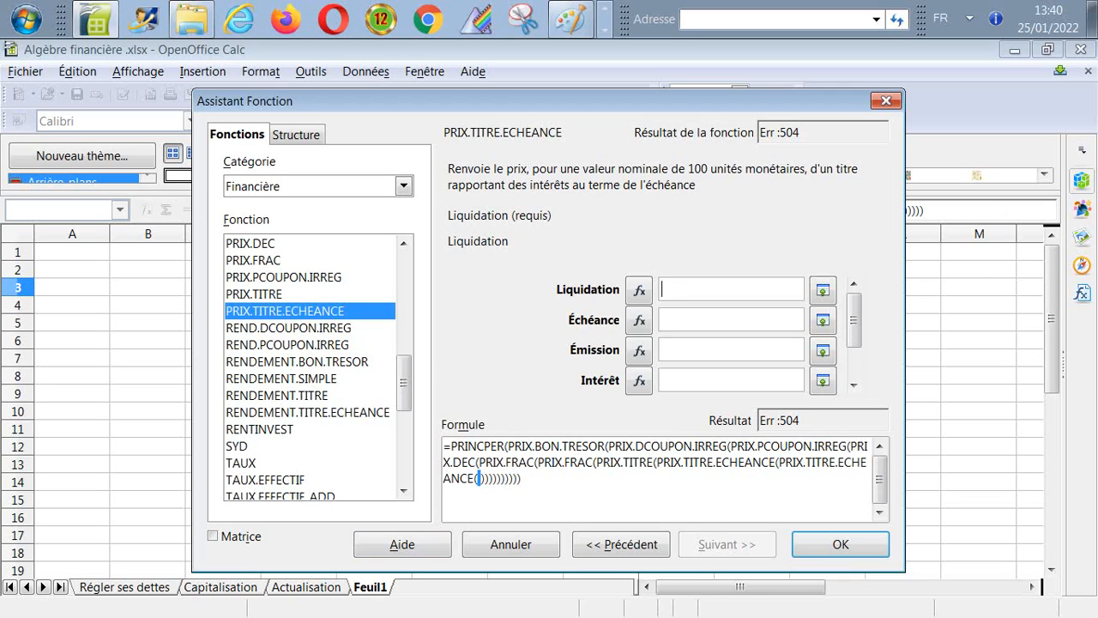
Open the help again, look up Prix in its index and select the "titres à revenu fixe" subentry.
left_click(403, 544)
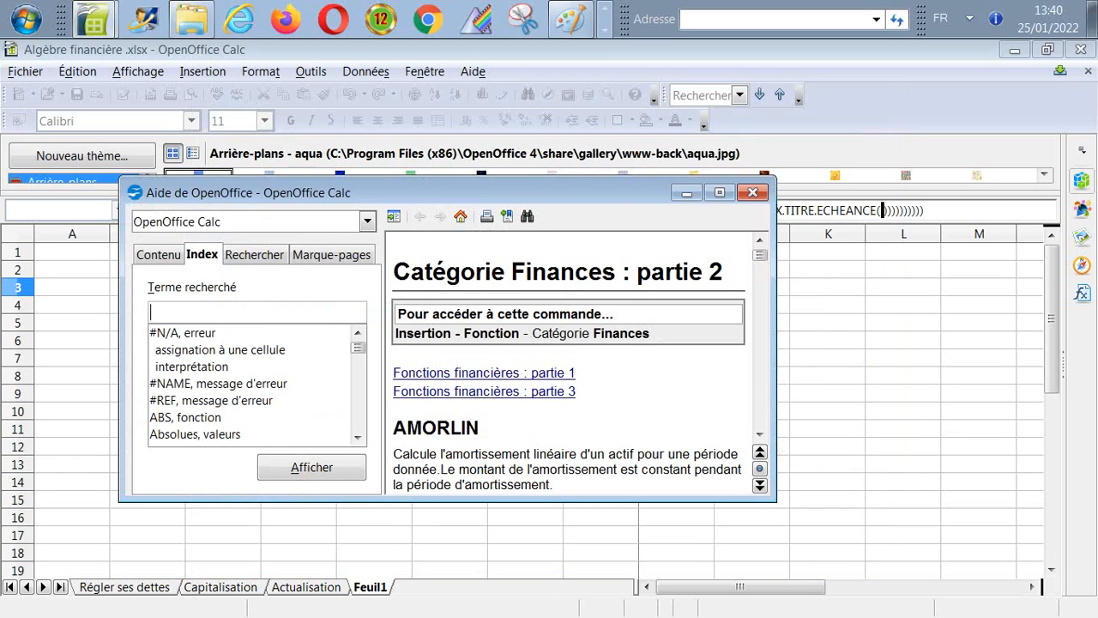
type("P")
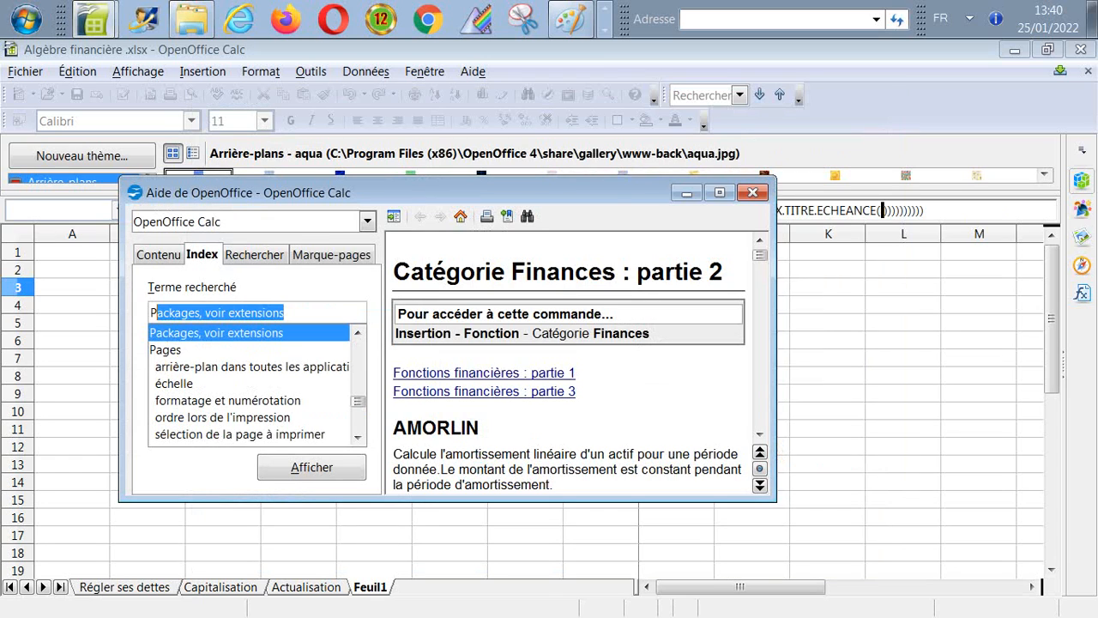
type("ri")
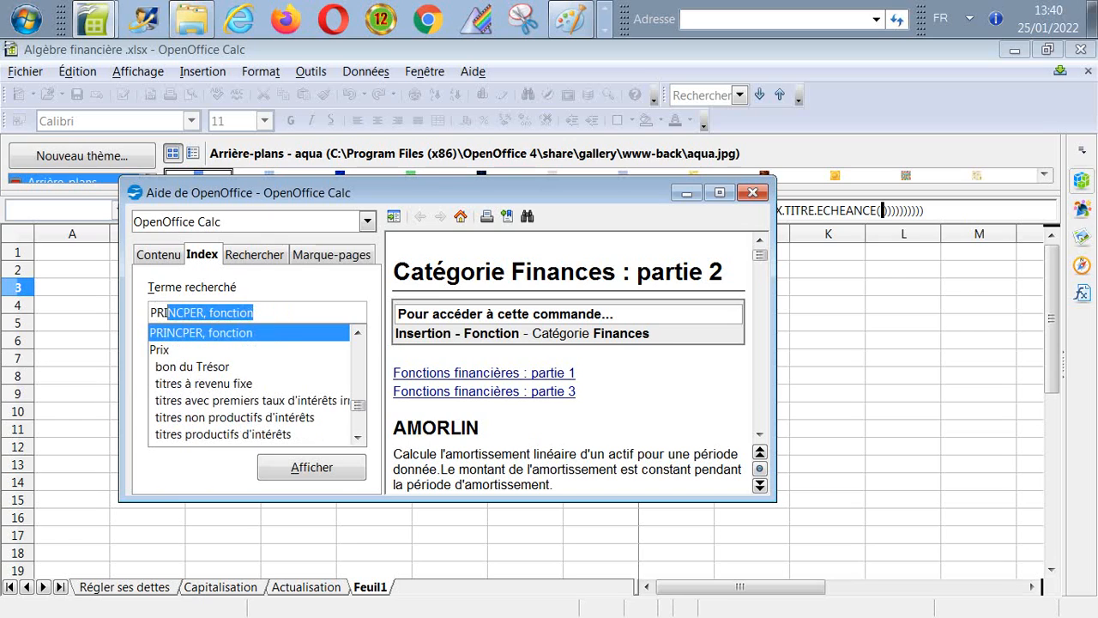
type("s")
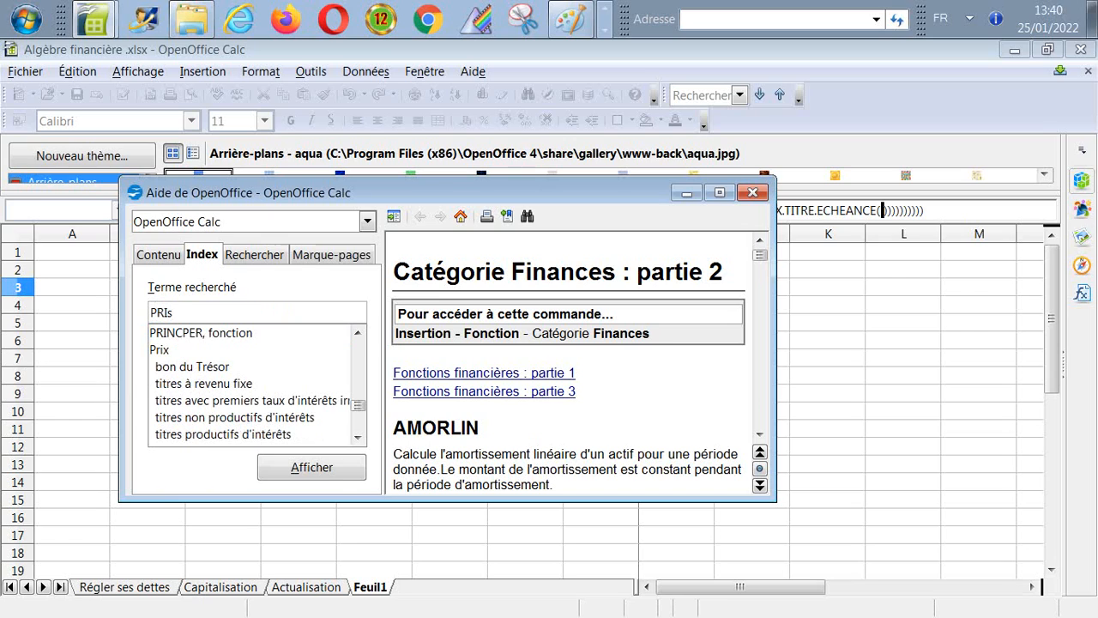
key("BackSpace")
type("x")
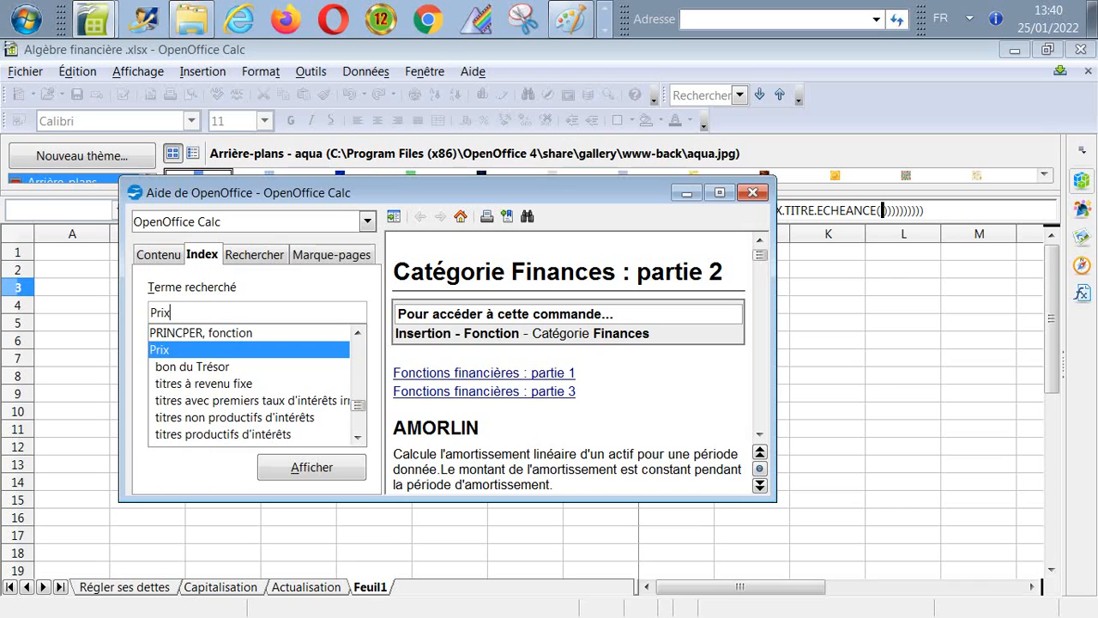
left_click(204, 383)
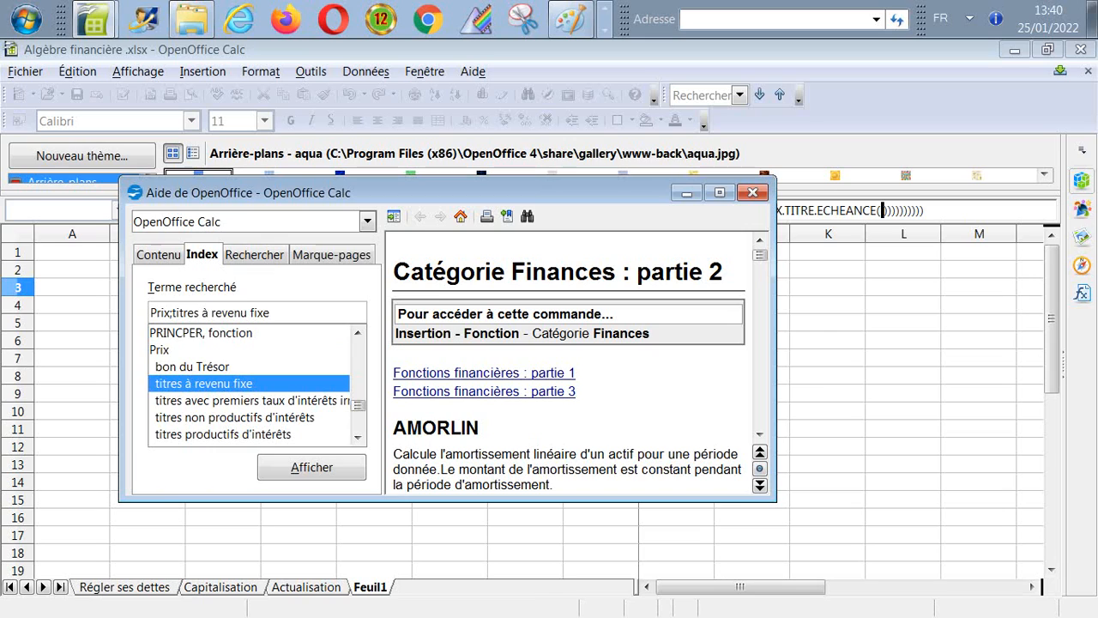
Find "PRIX.TITRE.ECHEANCE, fonction" in the help index and display its entry.
left_click(358, 438)
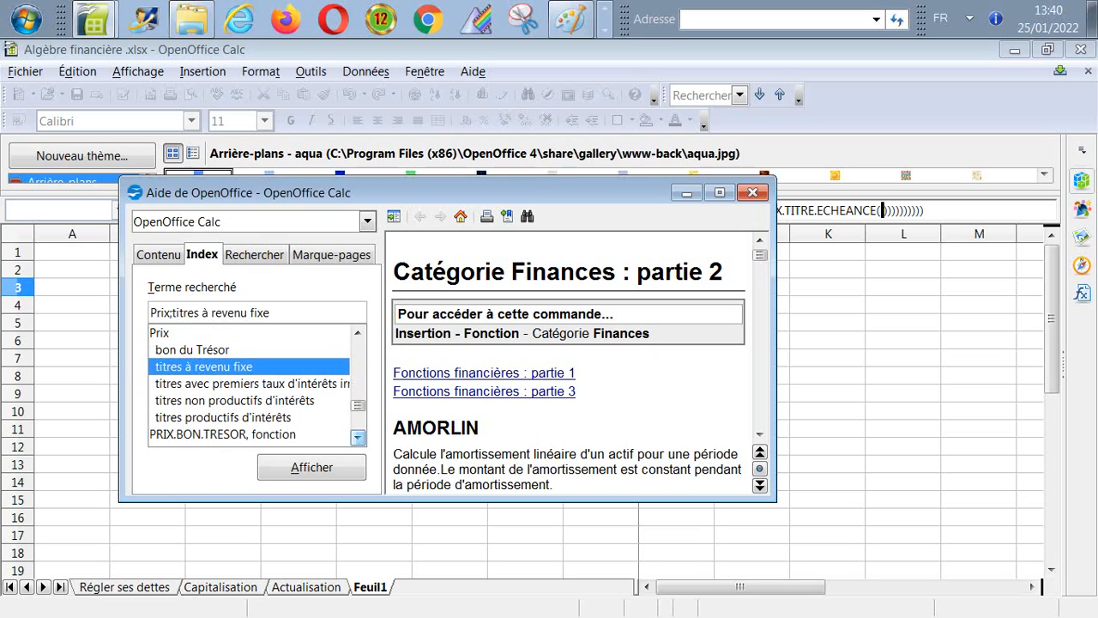
left_click(357, 437)
left_click(358, 437)
left_click(357, 437)
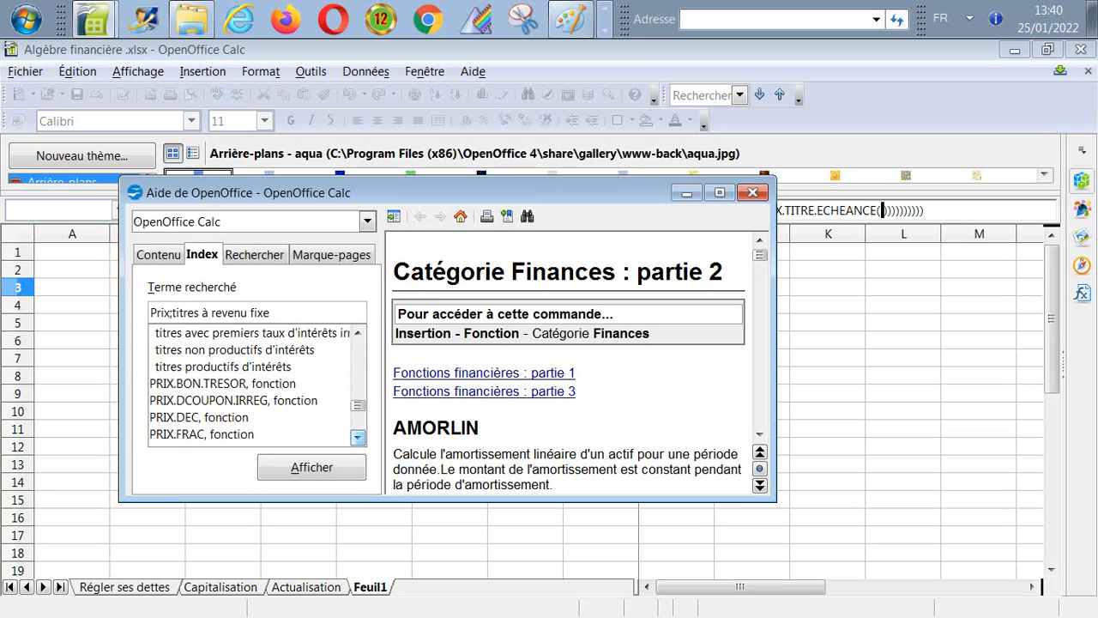
left_click(358, 437)
left_click(358, 438)
left_click(358, 437)
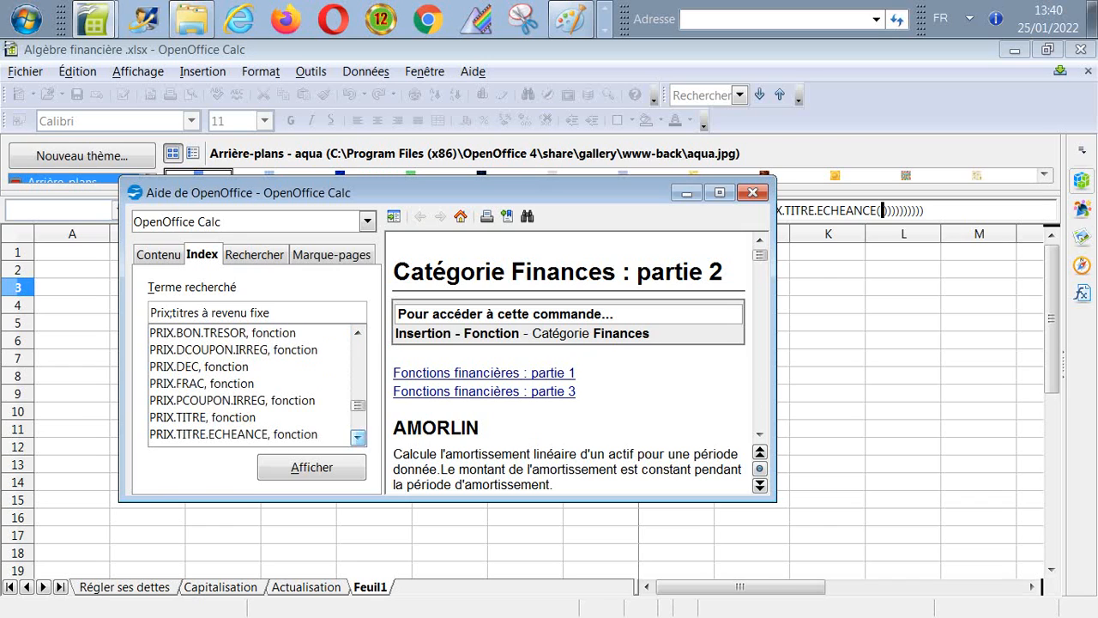
left_click(357, 437)
double_click(233, 417)
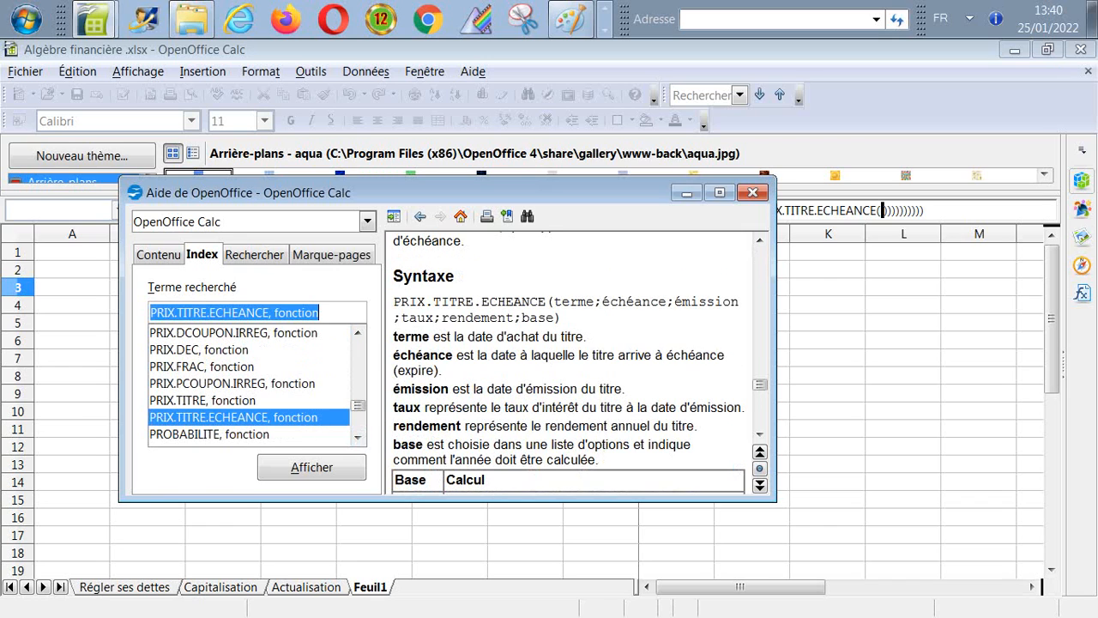
Read the PRIX.TITRE.ECHEANCE help entry from its description and syntax through the base table to the example, highlight the example's result, and close the help.
scroll(570, 360, "up", 3)
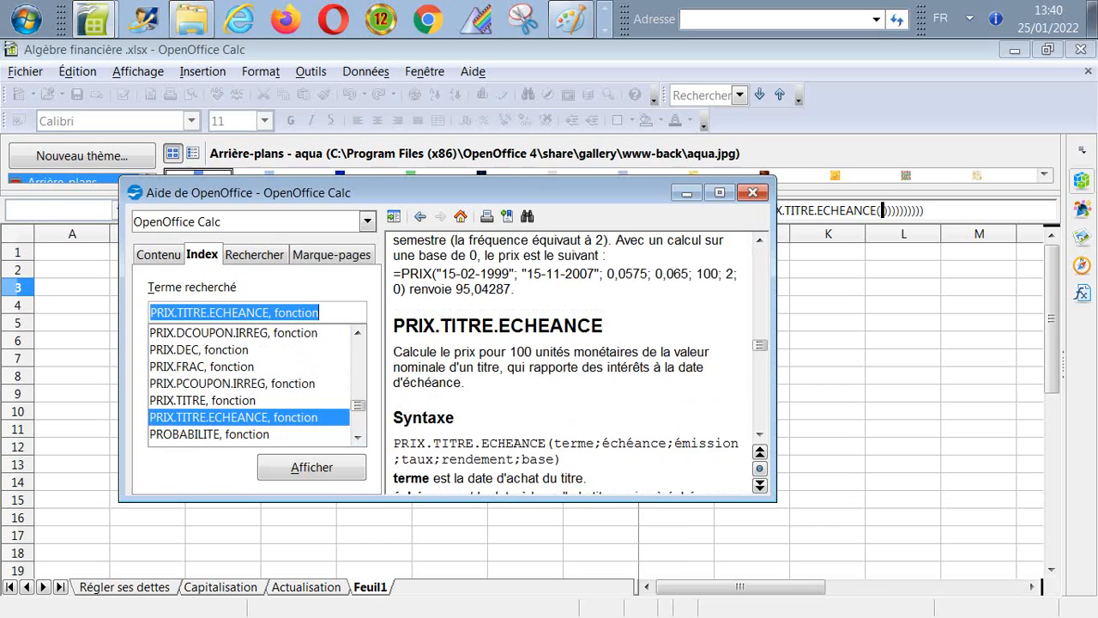
scroll(571, 360, "down", 1)
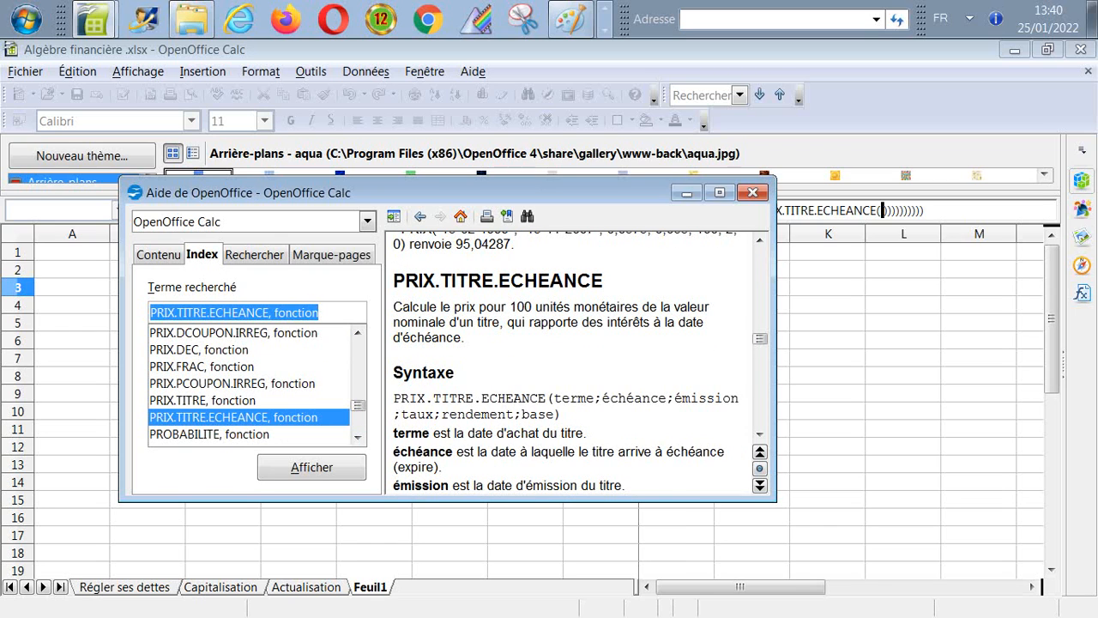
scroll(570, 360, "down", 4)
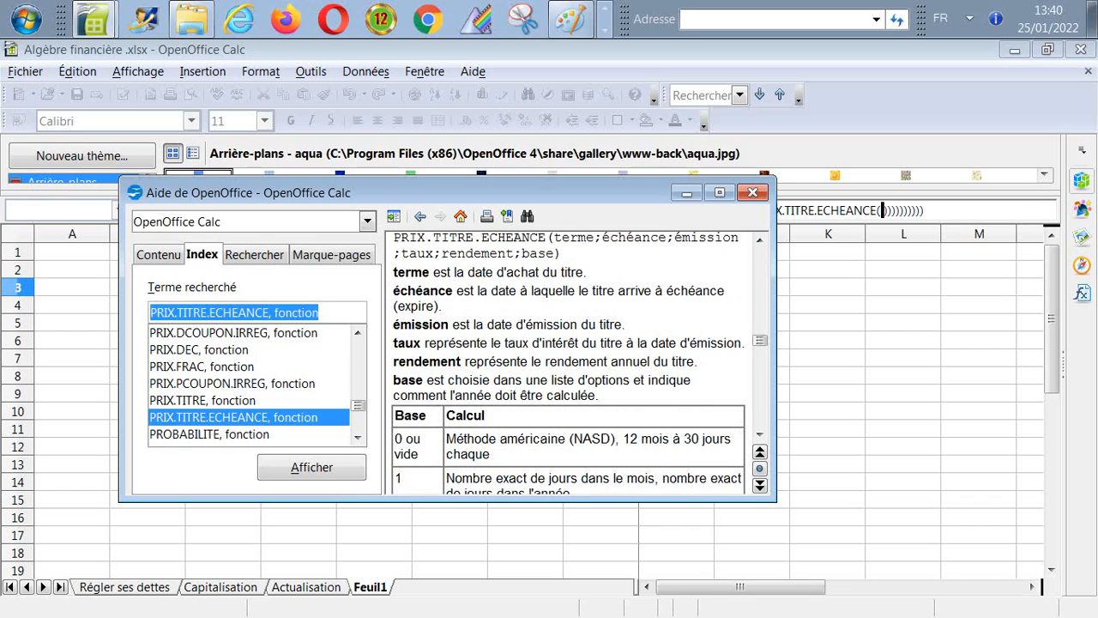
scroll(570, 360, "down", 2)
scroll(570, 360, "up", 2)
scroll(570, 360, "down", 7)
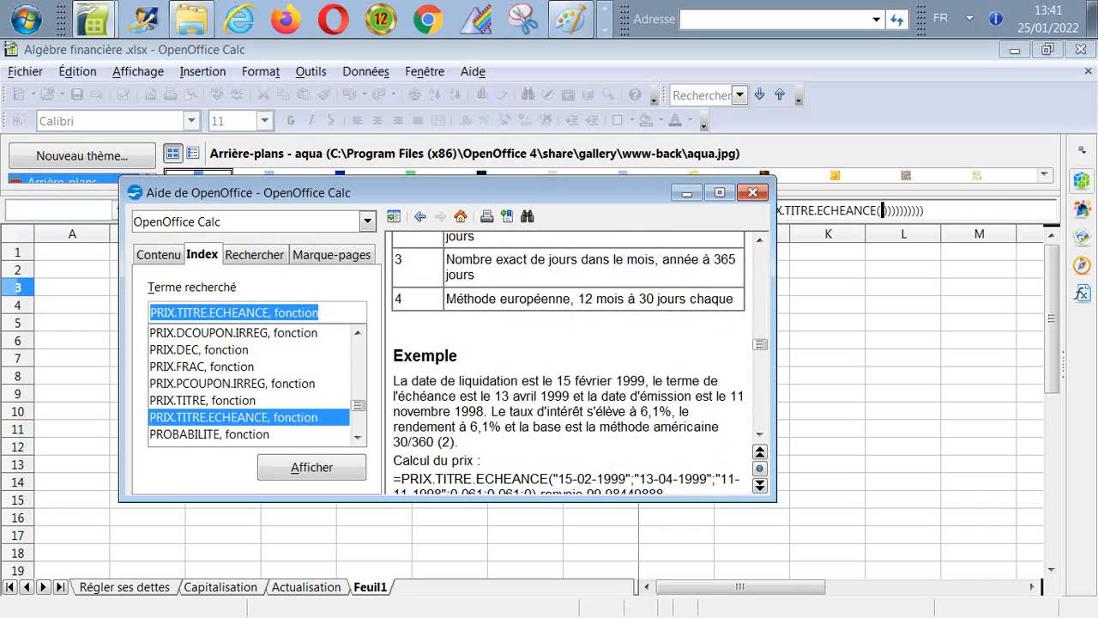
scroll(570, 360, "down", 1)
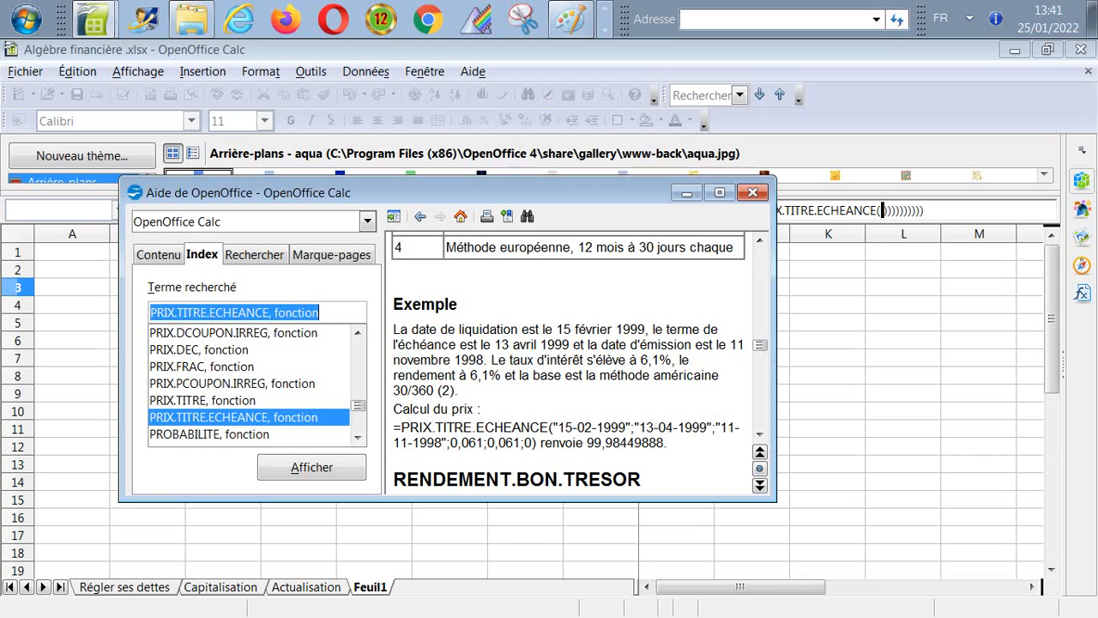
scroll(575, 363, "down", 1)
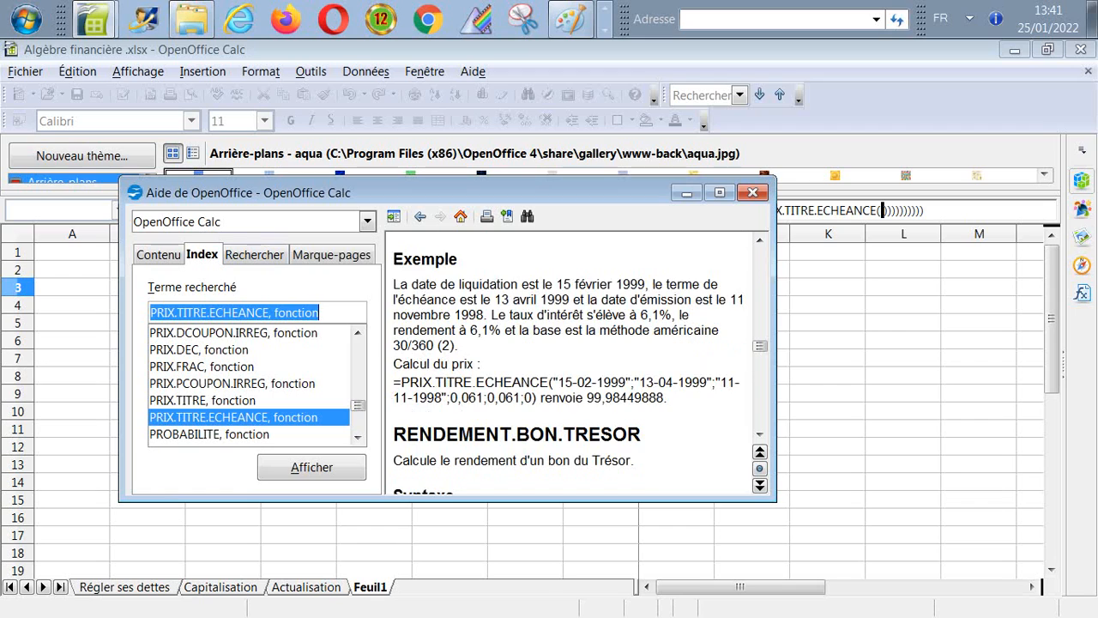
scroll(575, 363, "down", 1)
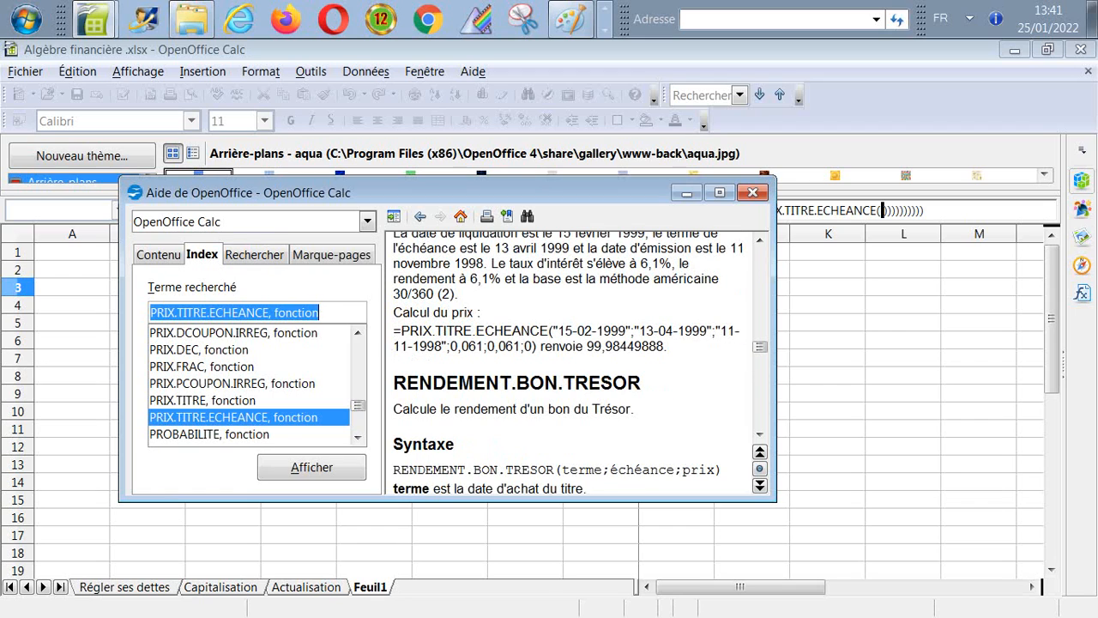
left_click_drag(586, 347, 663, 347)
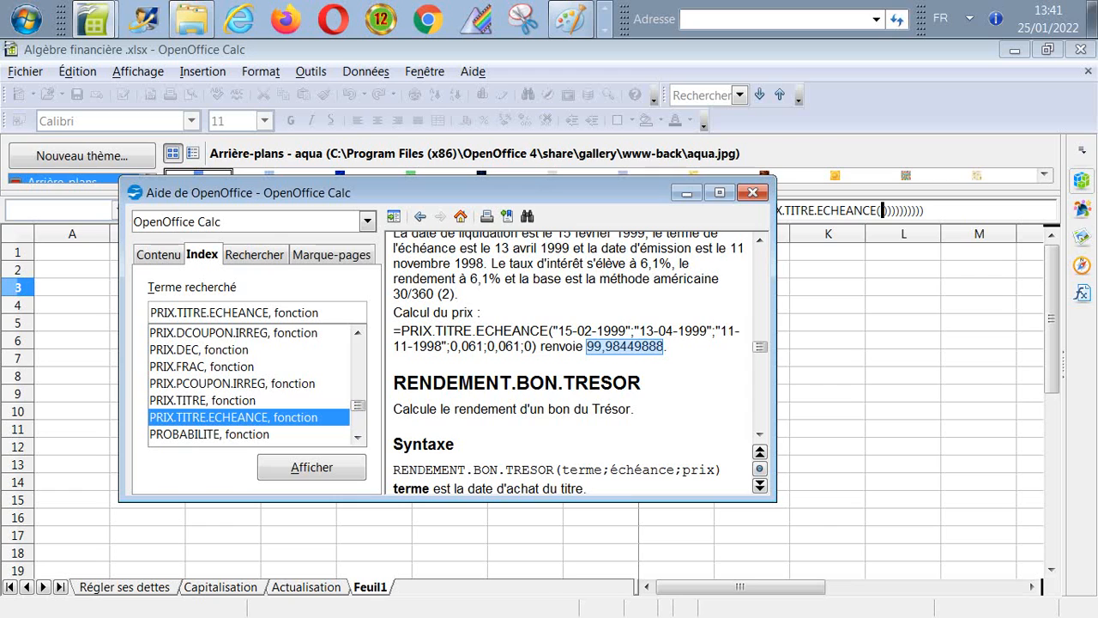
scroll(571, 360, "up", 2)
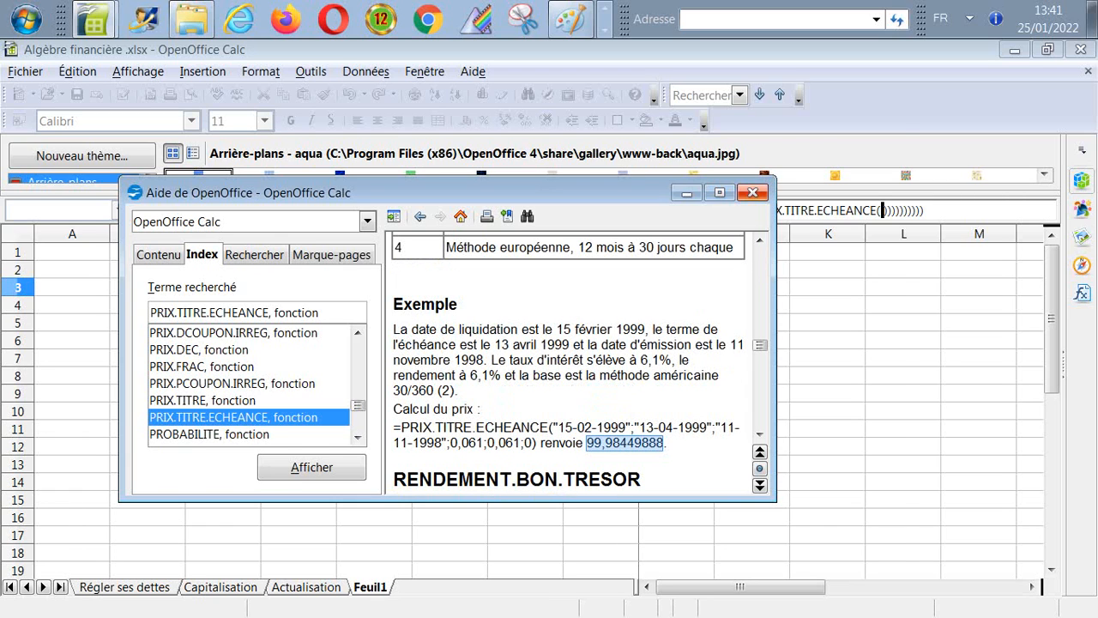
left_click(752, 192)
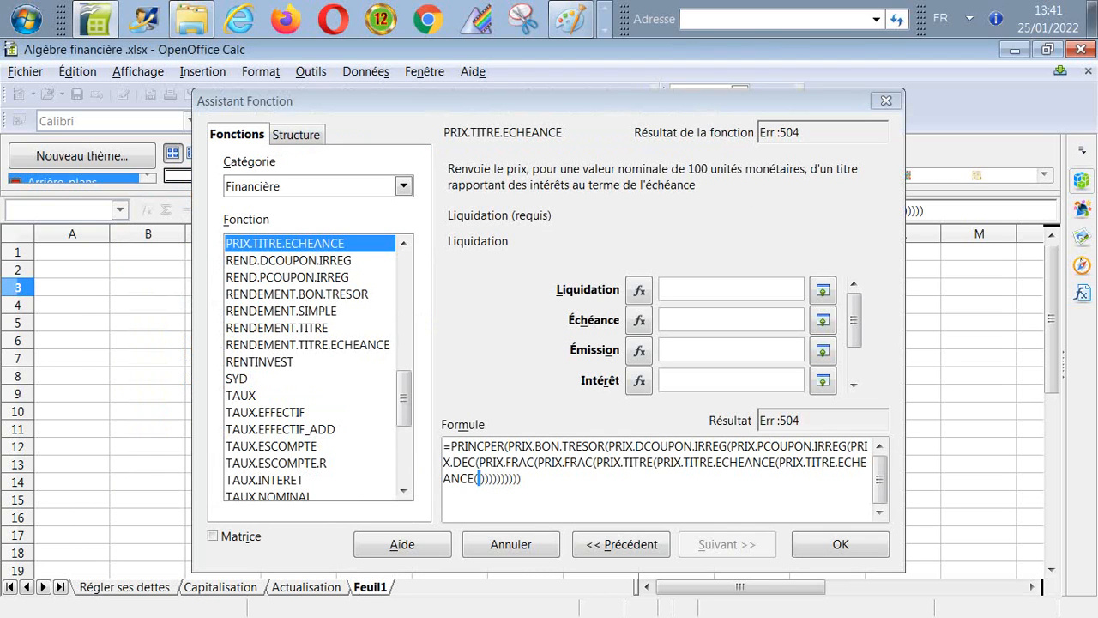
Nest REND.DCOUPON.IRREG, REND.PCOUPON.IRREG and RENDEMENT.BON.TRESOR successively inside the innermost PRIX.TITRE.ECHEANCE to present their descriptions and arguments.
double_click(288, 260)
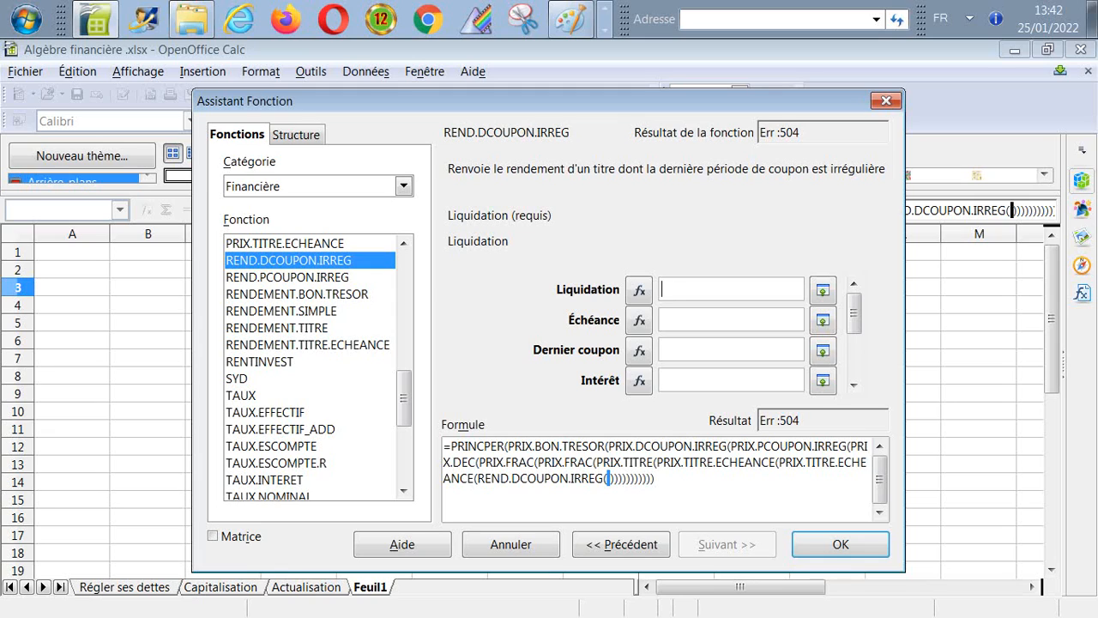
double_click(287, 277)
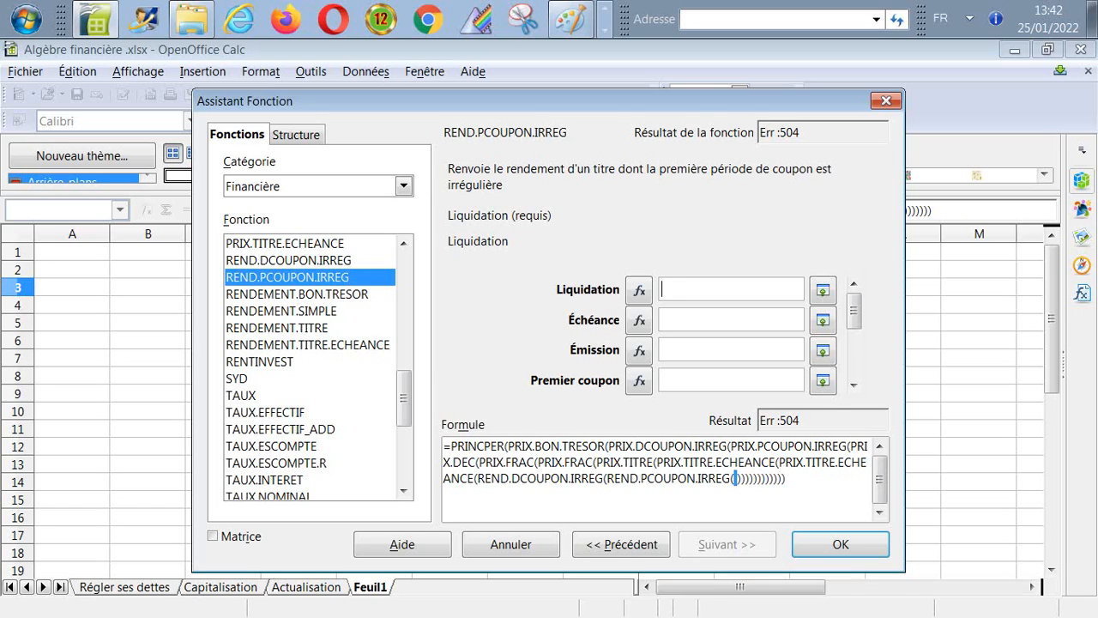
left_click(296, 294)
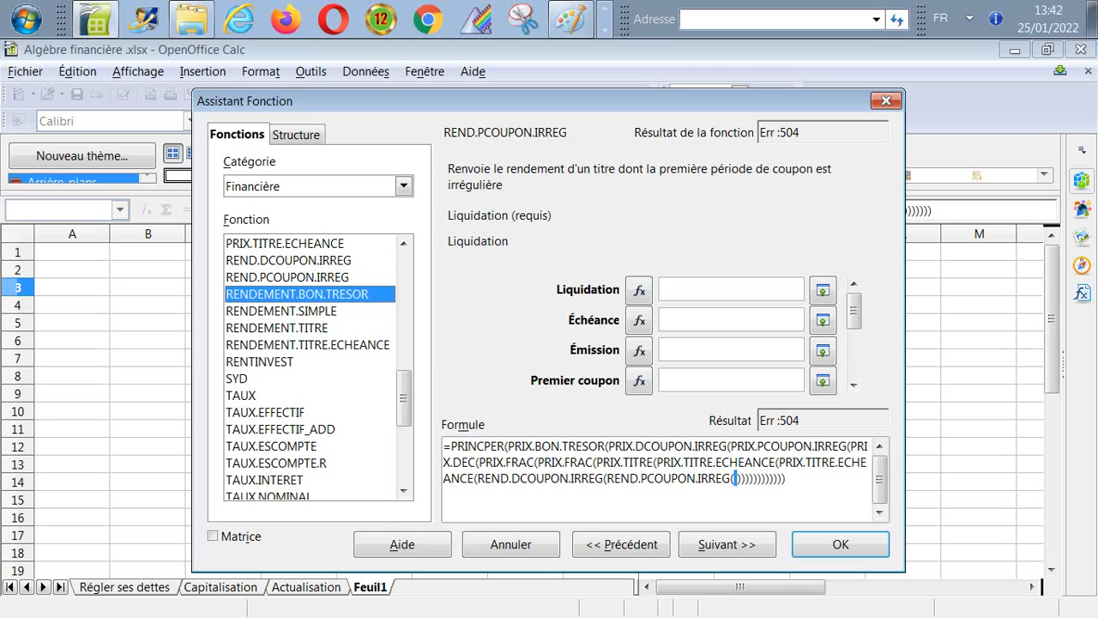
double_click(297, 295)
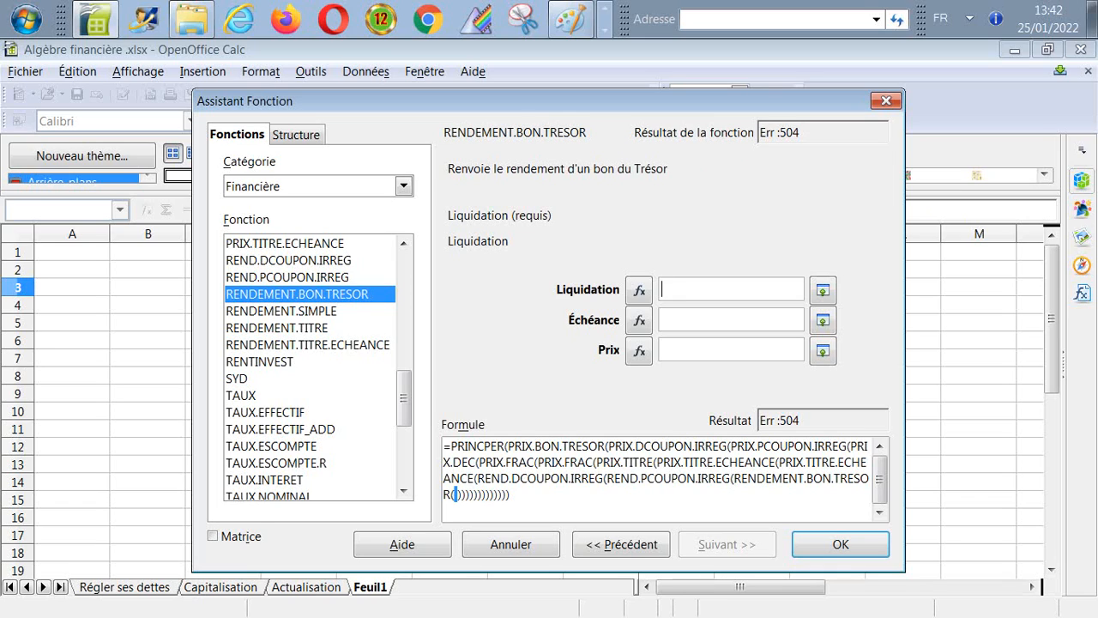
Nest RENDEMENT.SIMPLE, RENDEMENT.TITRE and RENDEMENT.TITRE.ECHEANCE successively inside RENDEMENT.BON.TRESOR to present their descriptions and arguments.
double_click(281, 311)
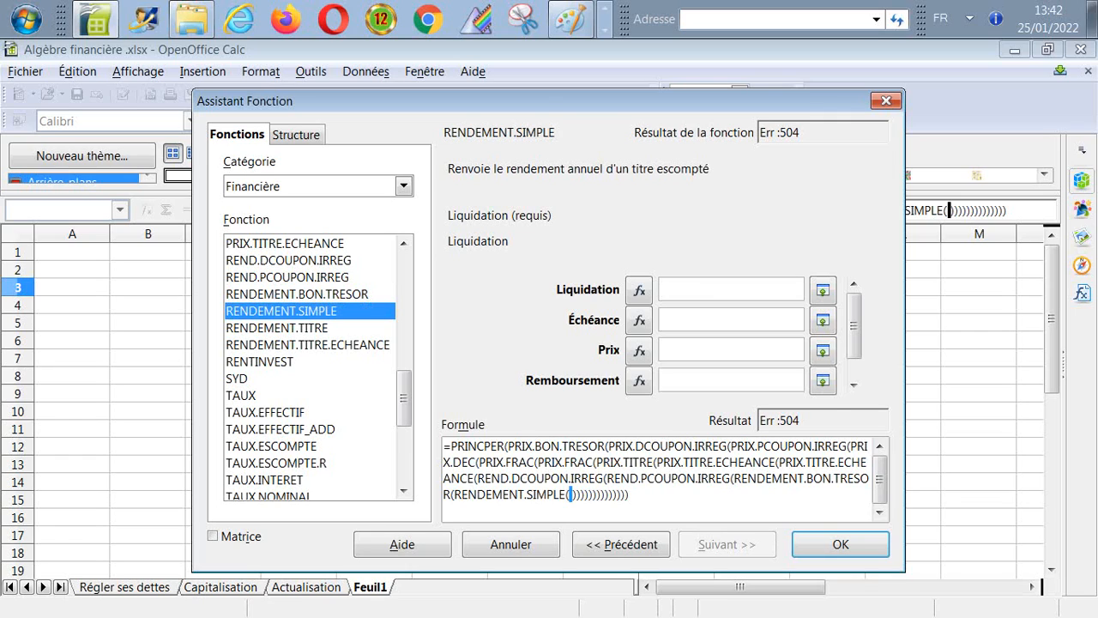
double_click(277, 328)
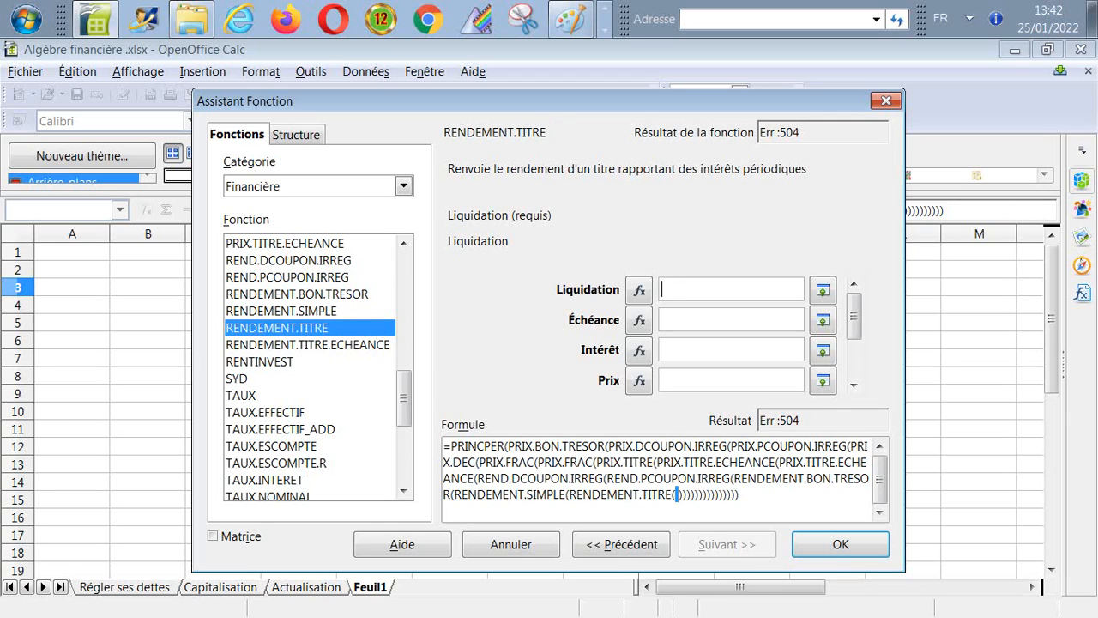
double_click(308, 345)
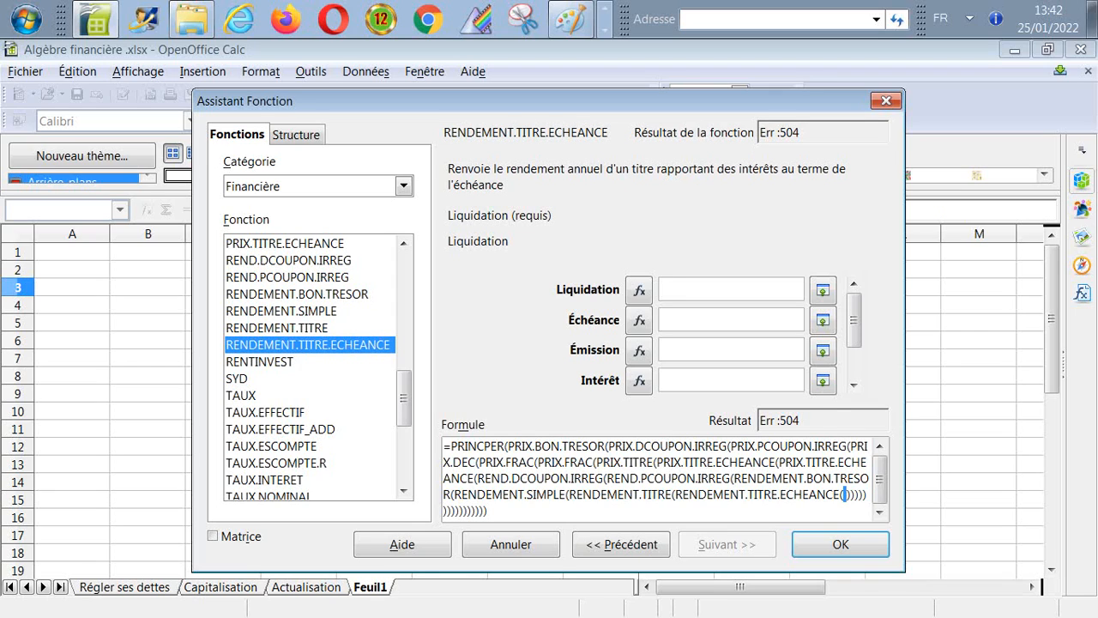
Nest RENTINVEST, SYD and TAUX successively inside RENDEMENT.TITRE.ECHEANCE to present their descriptions and arguments.
double_click(309, 362)
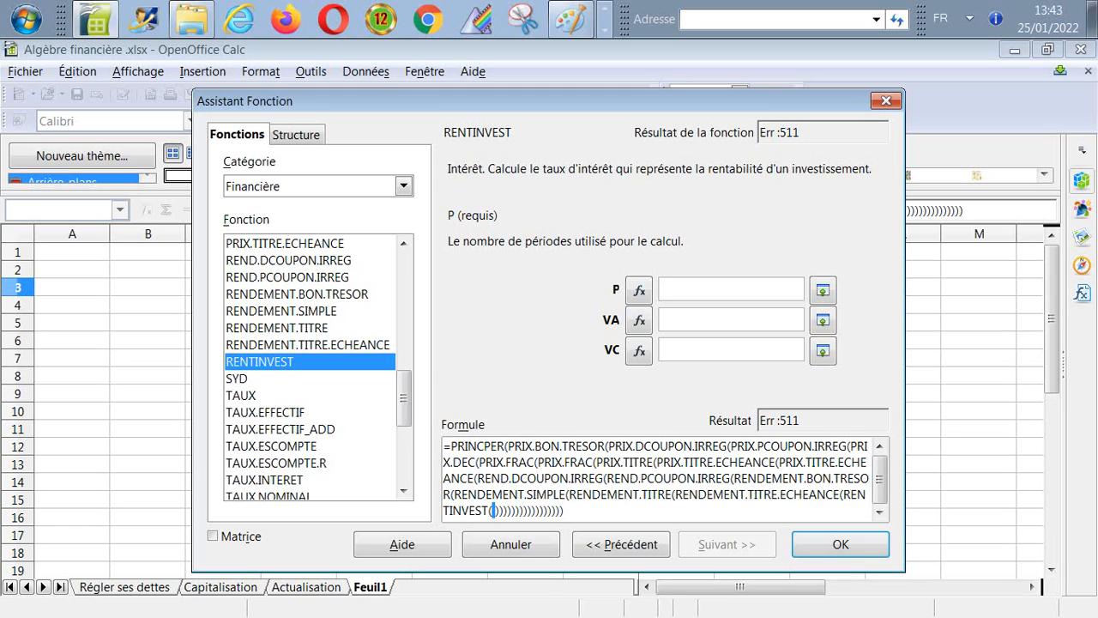
double_click(236, 378)
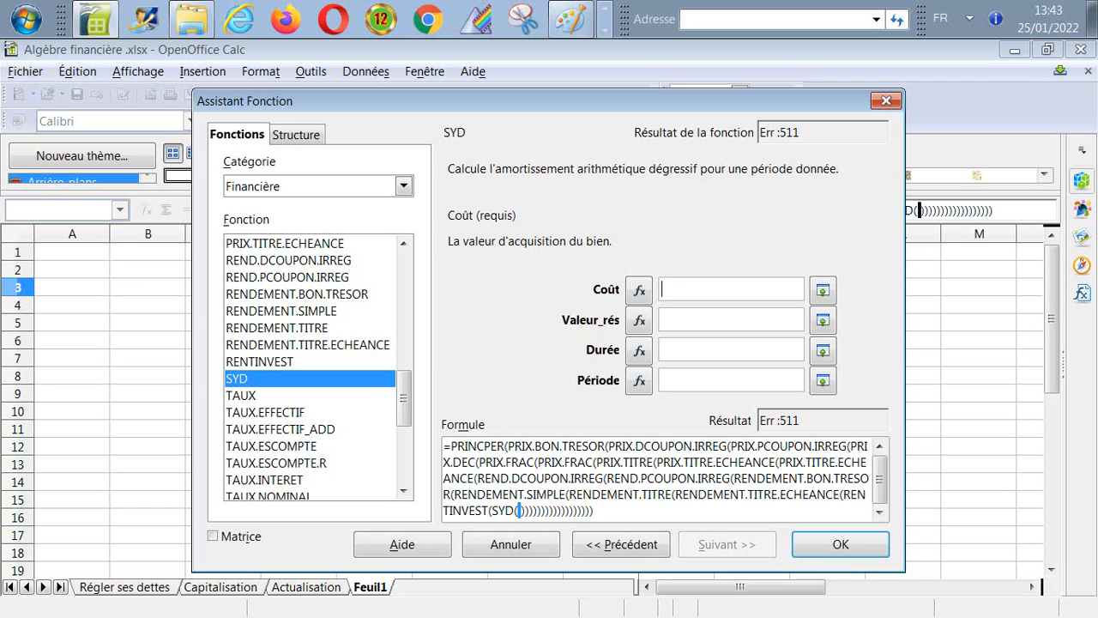
double_click(241, 394)
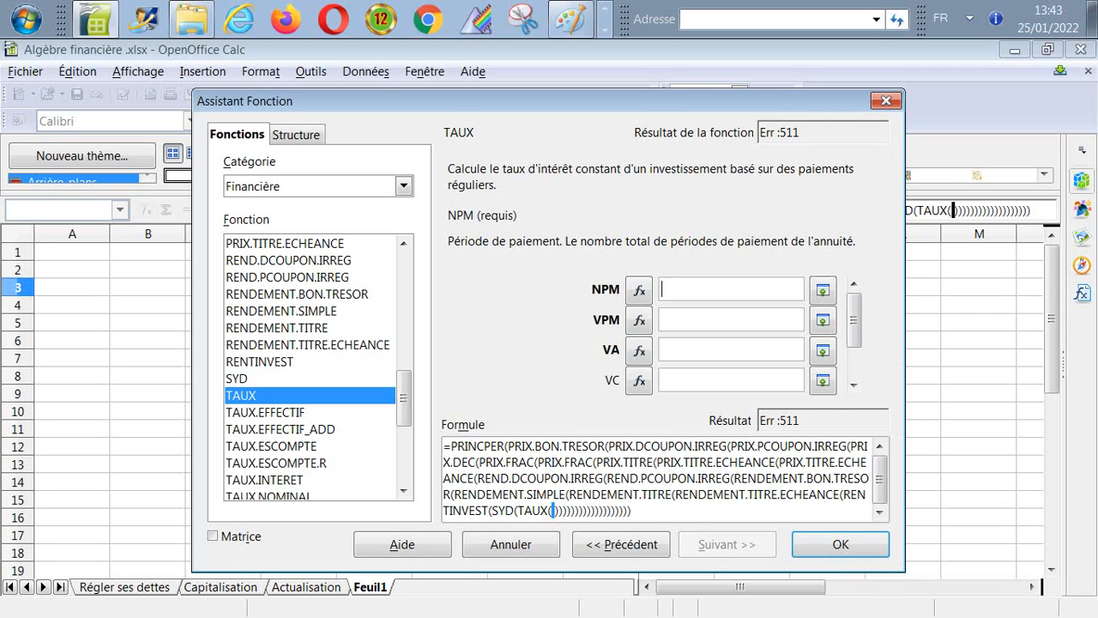
Nest TAUX.EFFECTIF, TAUX.EFFECTIF_ADD and two successive TAUX.ESCOMPTE functions inside TAUX to present their descriptions and arguments.
double_click(266, 412)
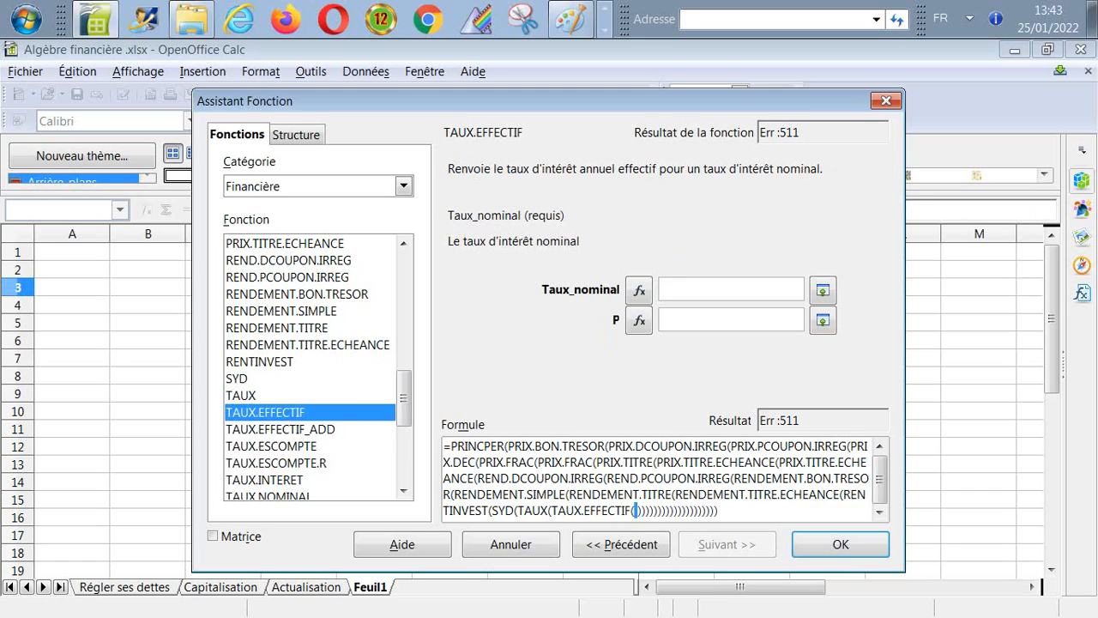
double_click(280, 429)
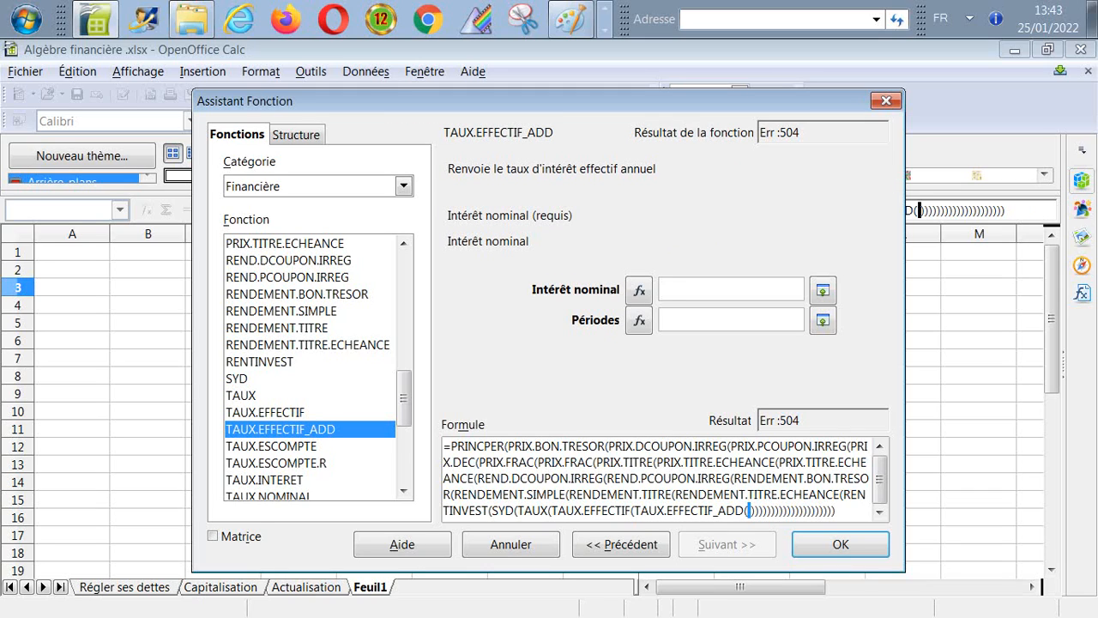
double_click(271, 446)
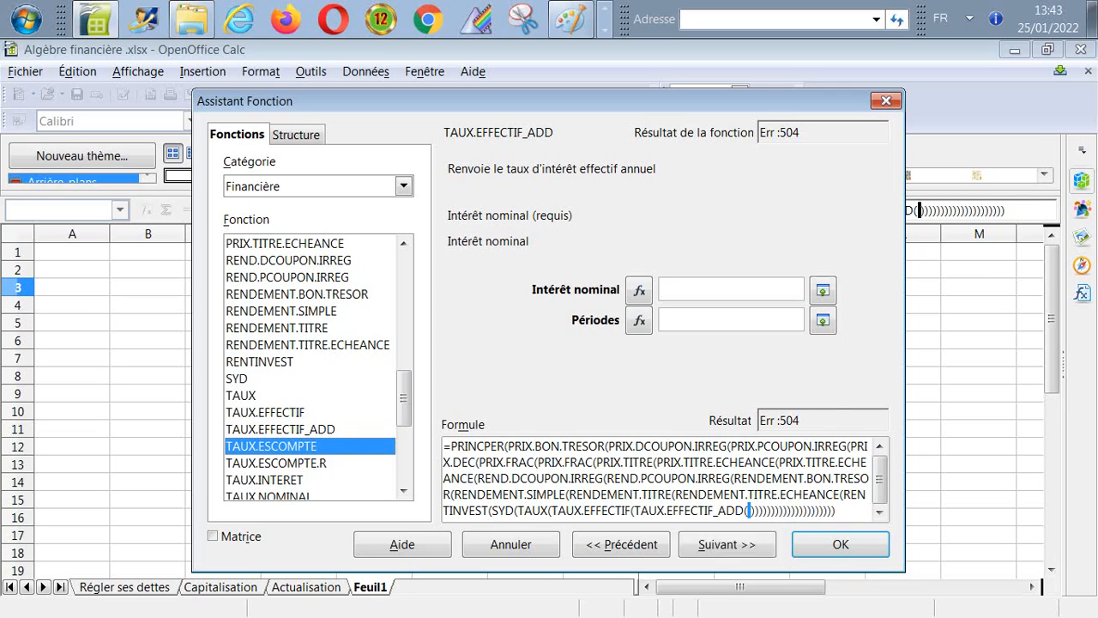
left_click(280, 429)
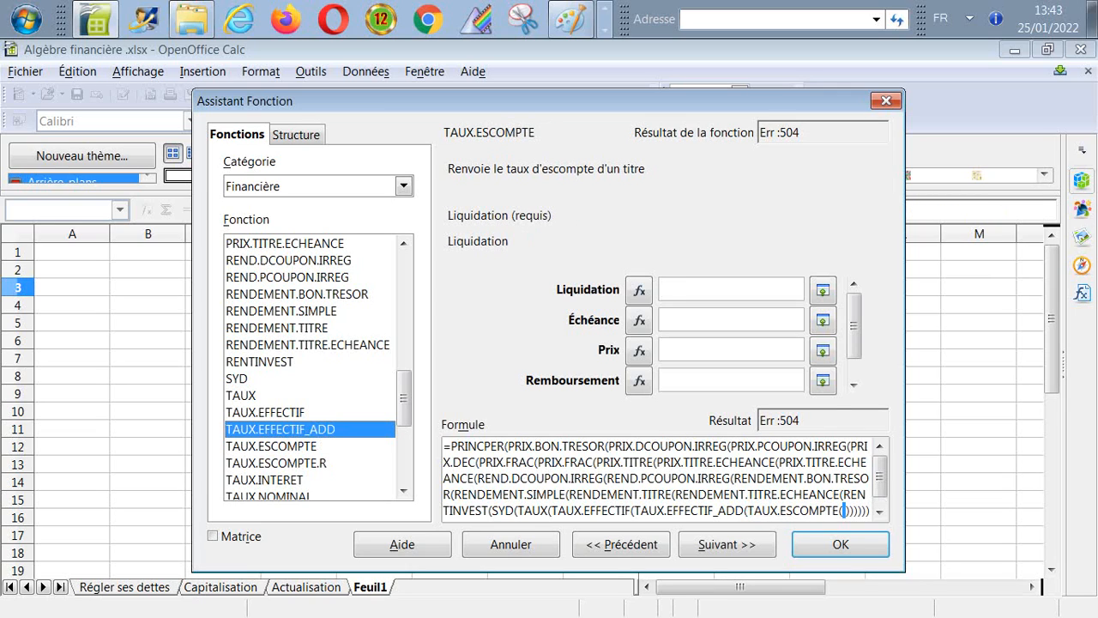
double_click(271, 446)
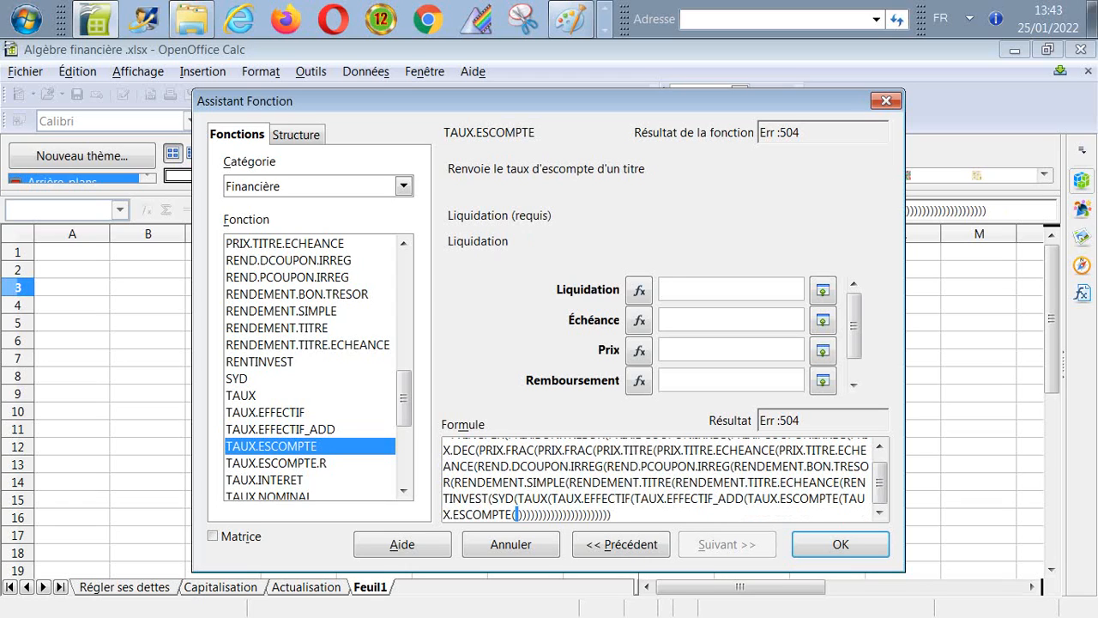
Nest TAUX.ESCOMPTE.R, TAUX.INTERET, TAUX.NOMINAL and TAUX.NOMINAL_ADD successively inside the innermost TAUX.ESCOMPTE to present their descriptions and arguments.
scroll(317, 368, "down", 2)
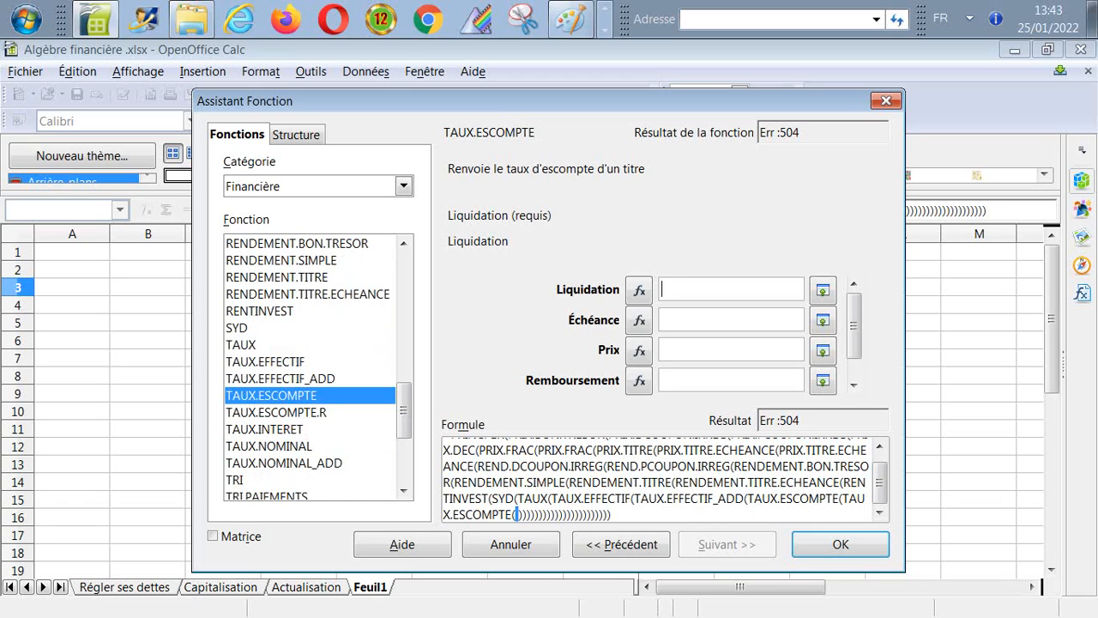
left_click(279, 328)
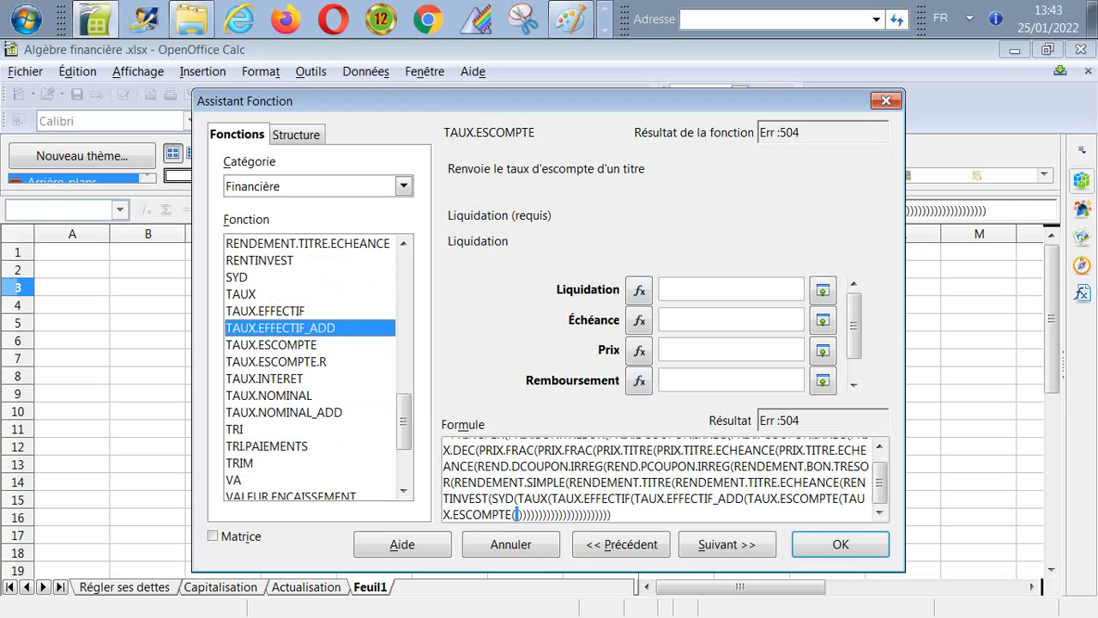
double_click(271, 362)
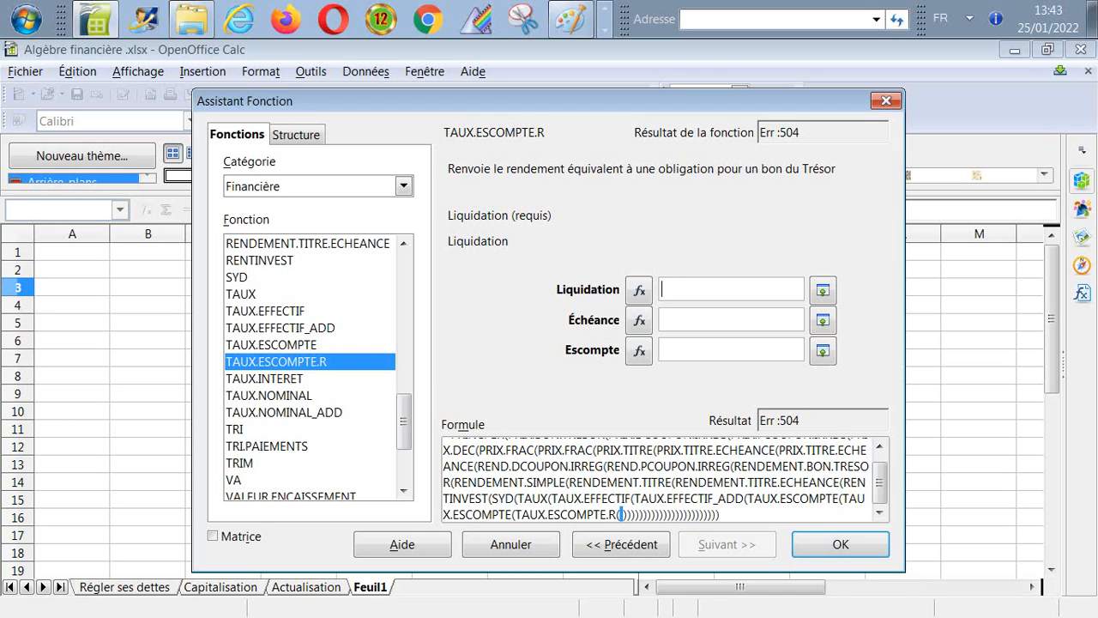
left_click(309, 378)
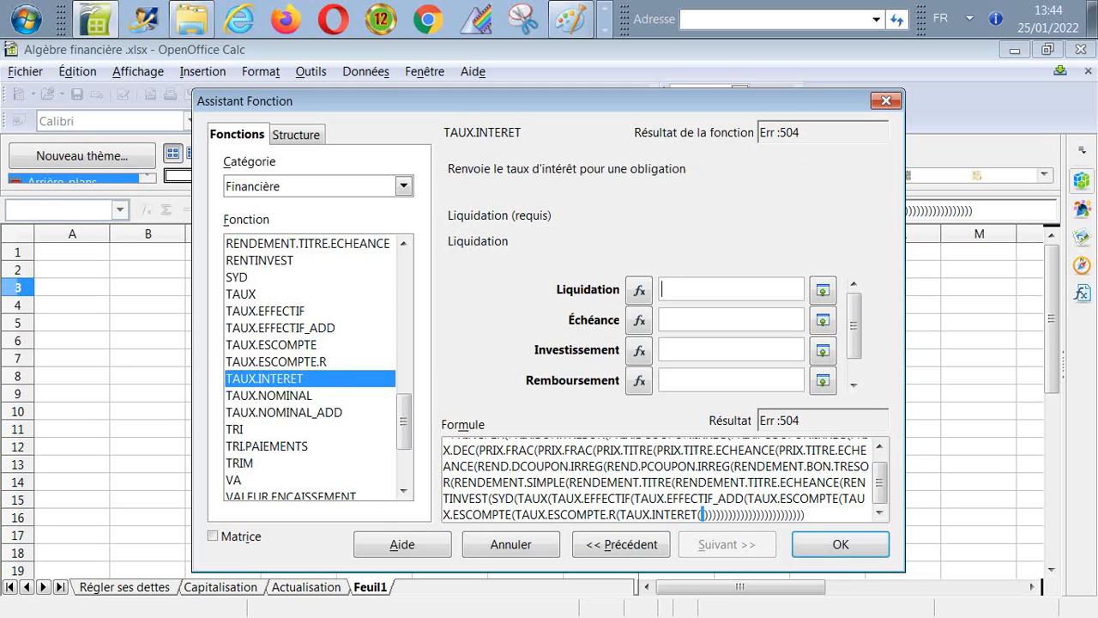
double_click(309, 394)
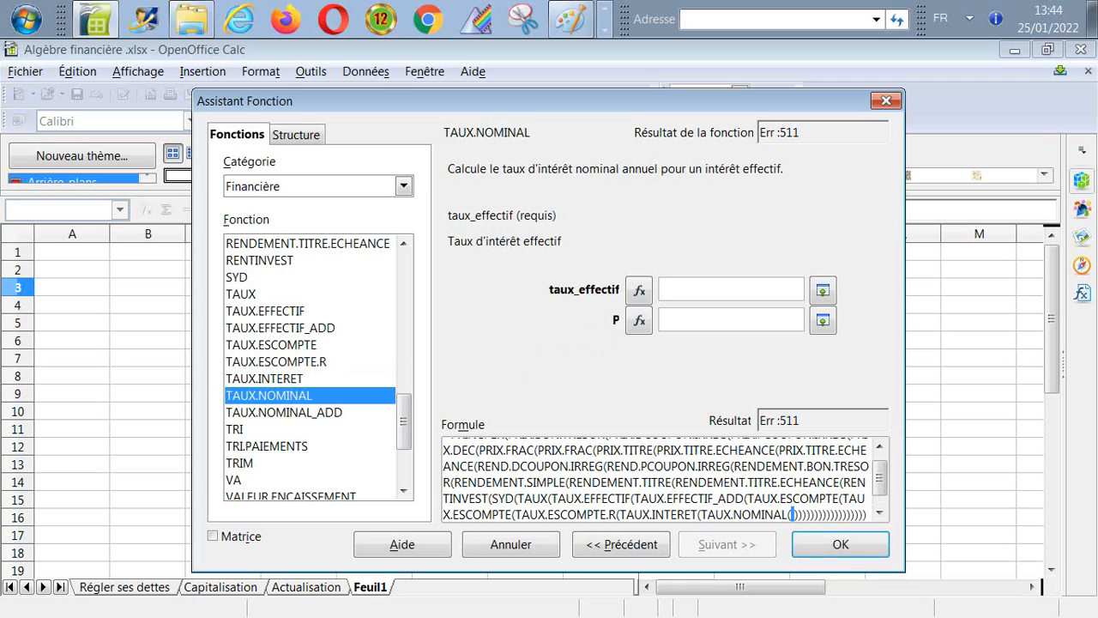
double_click(283, 412)
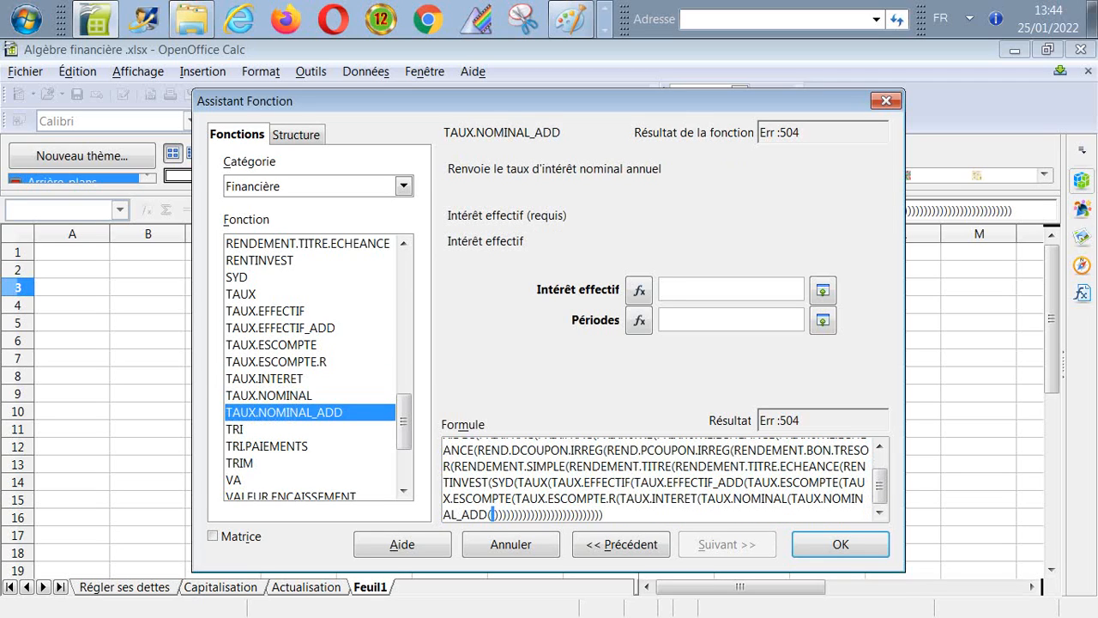
Nest TRI, TRIM, TRI, TRIM and TRI.PAIEMENTS successively inside TAUX.NOMINAL_ADD to present their descriptions and arguments.
scroll(317, 367, "down", 1)
scroll(317, 368, "down", 1)
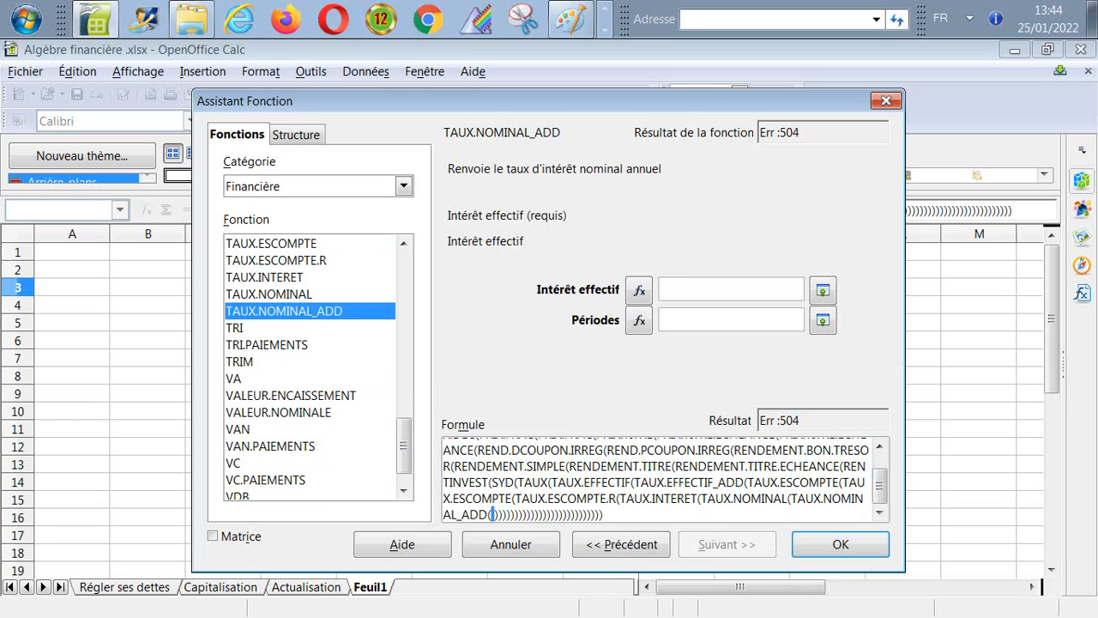
left_click(283, 328)
double_click(283, 328)
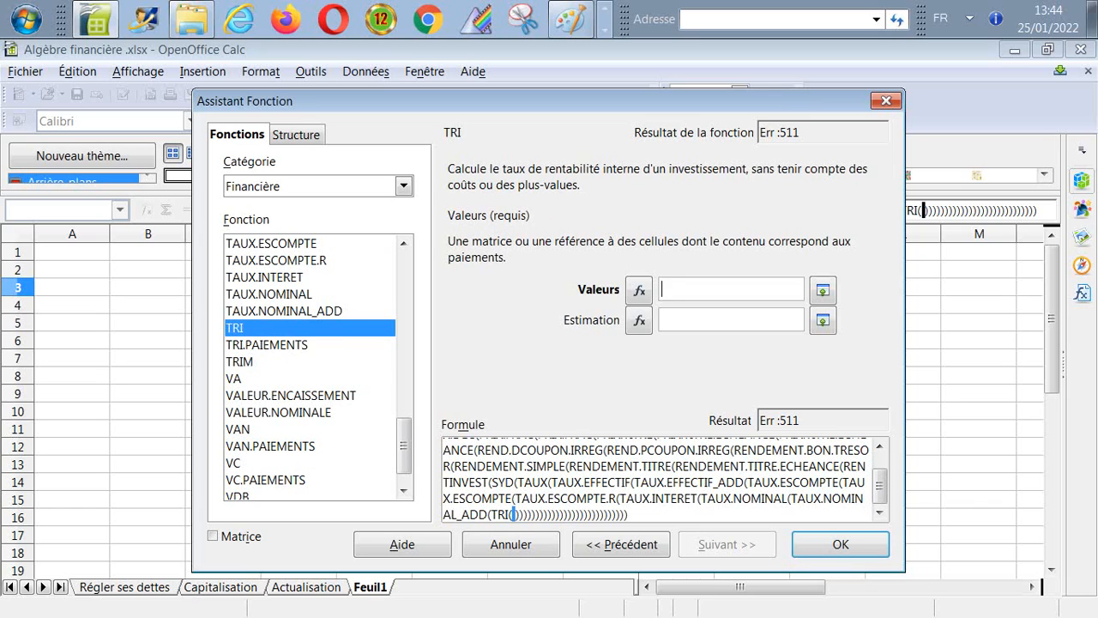
double_click(283, 362)
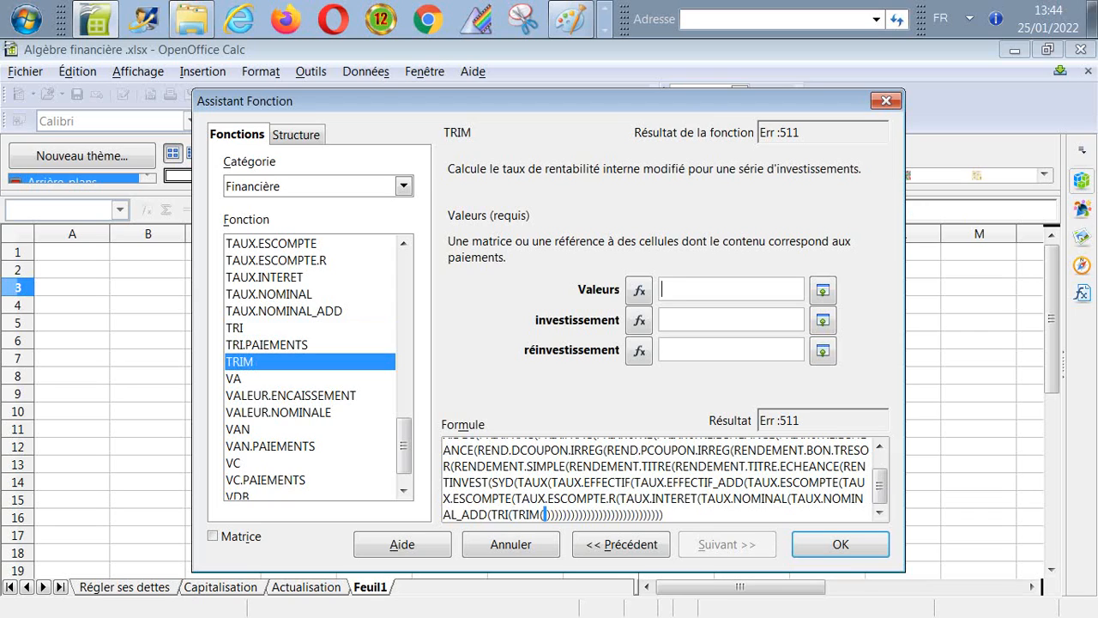
double_click(257, 328)
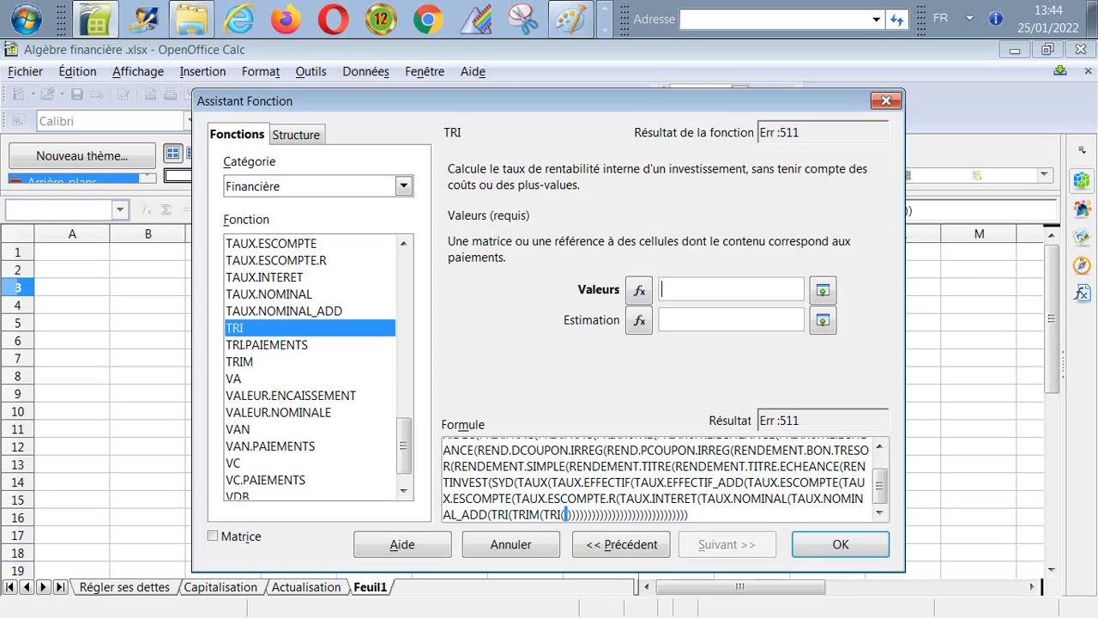
double_click(249, 361)
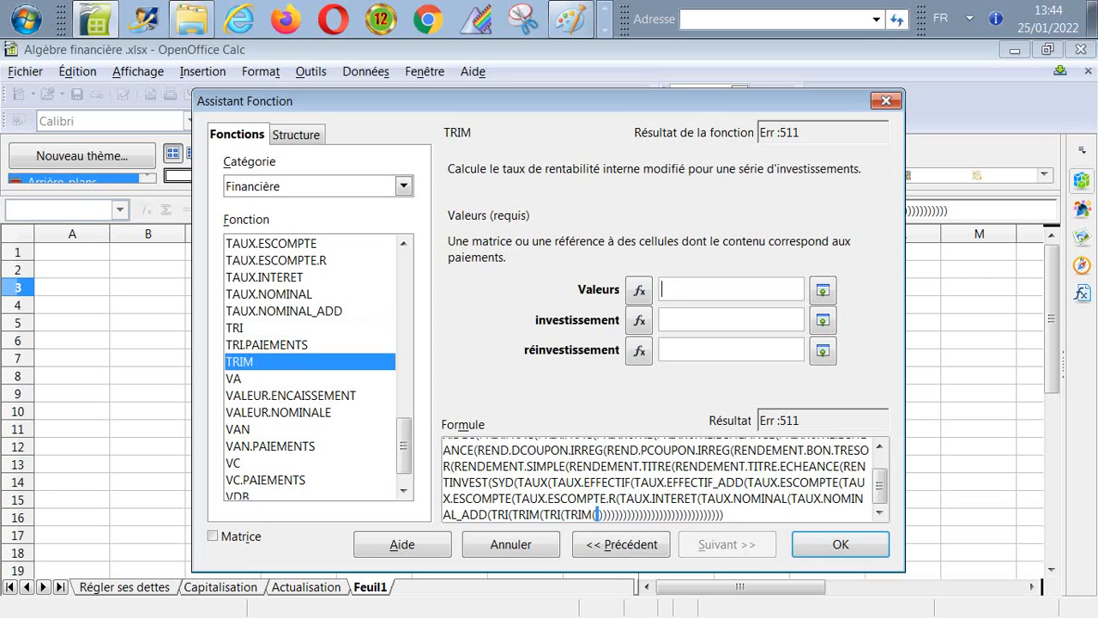
double_click(266, 344)
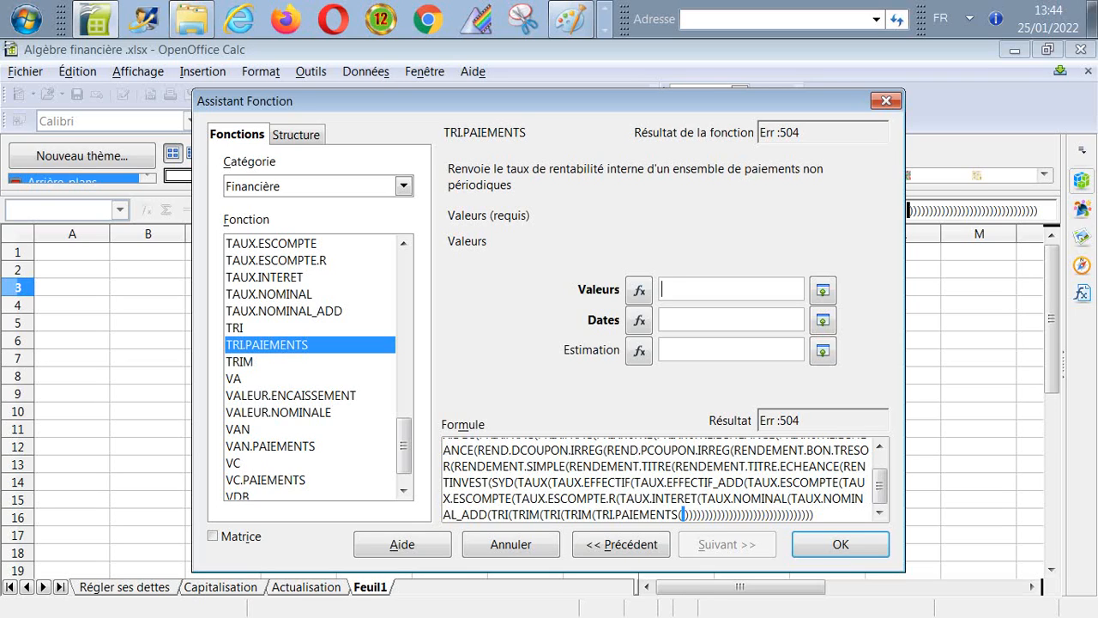
Nest VA, VALEUR.ENCAISSEMENT and VALEUR.NOMINALE successively inside TRI.PAIEMENTS to present their descriptions and arguments.
left_click(266, 378)
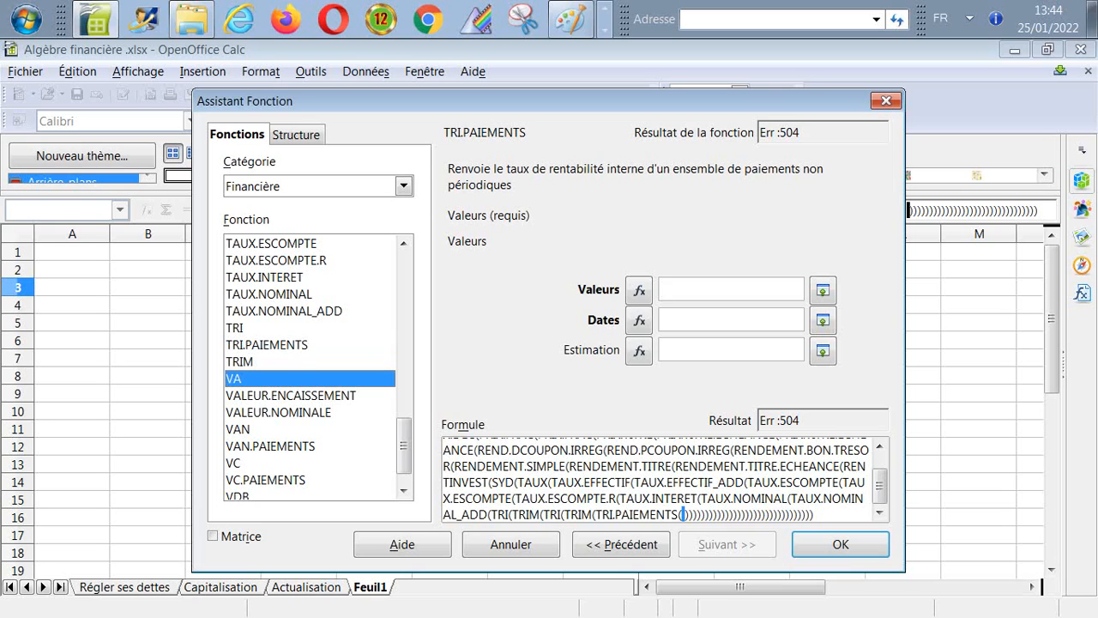
key("Return")
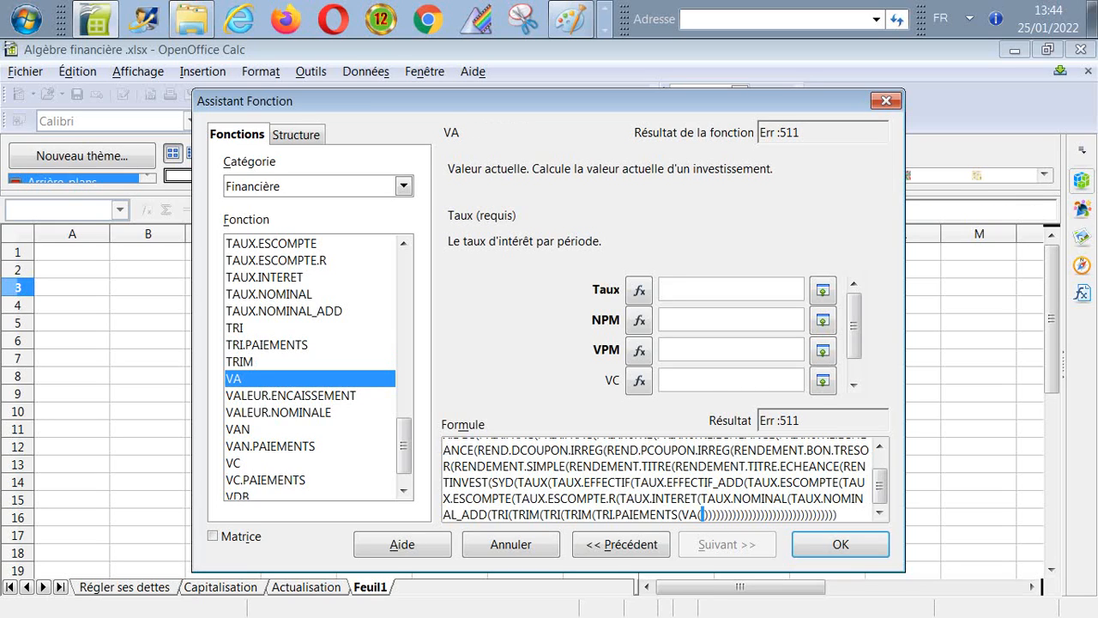
double_click(290, 395)
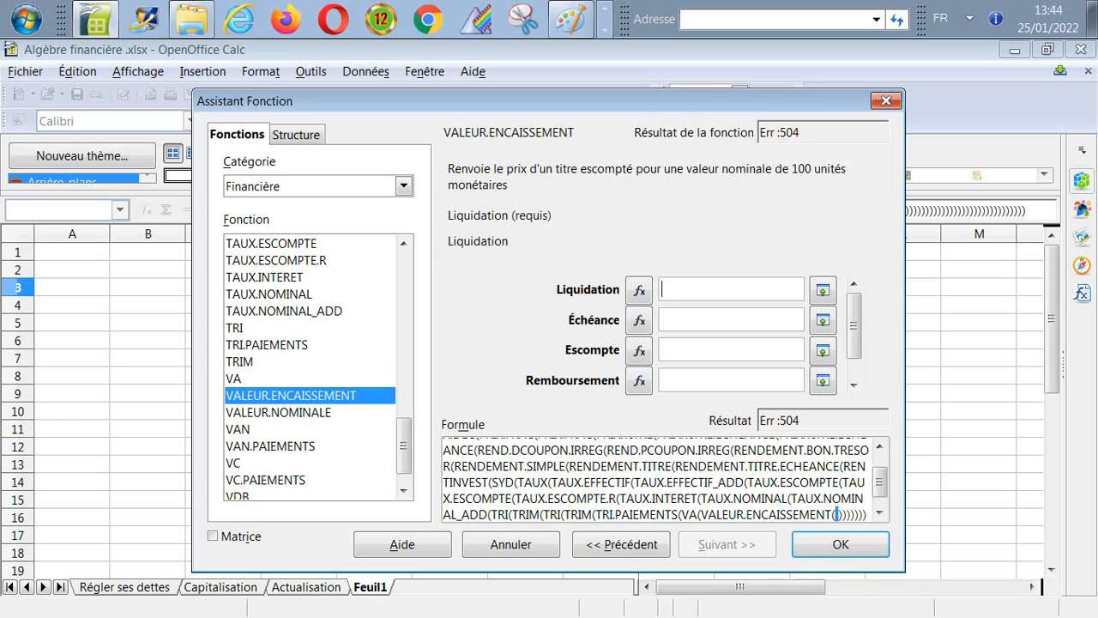
double_click(278, 411)
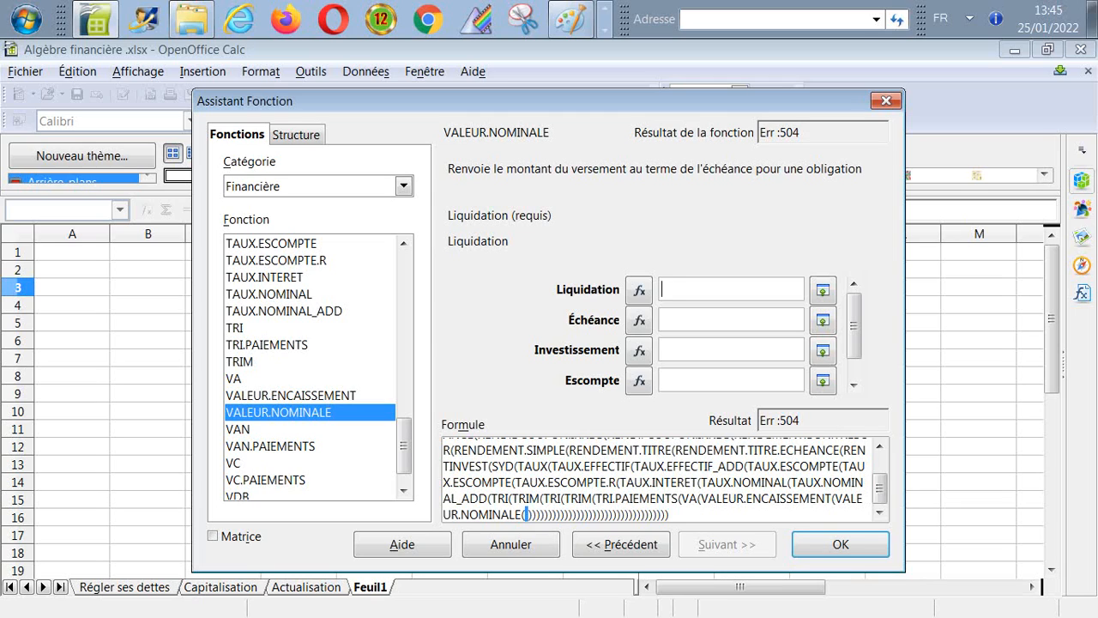
Nest VAN, VAN.PAIEMENTS, VC and VC.PAIEMENTS successively inside VALEUR.NOMINALE to present their descriptions and arguments.
double_click(238, 429)
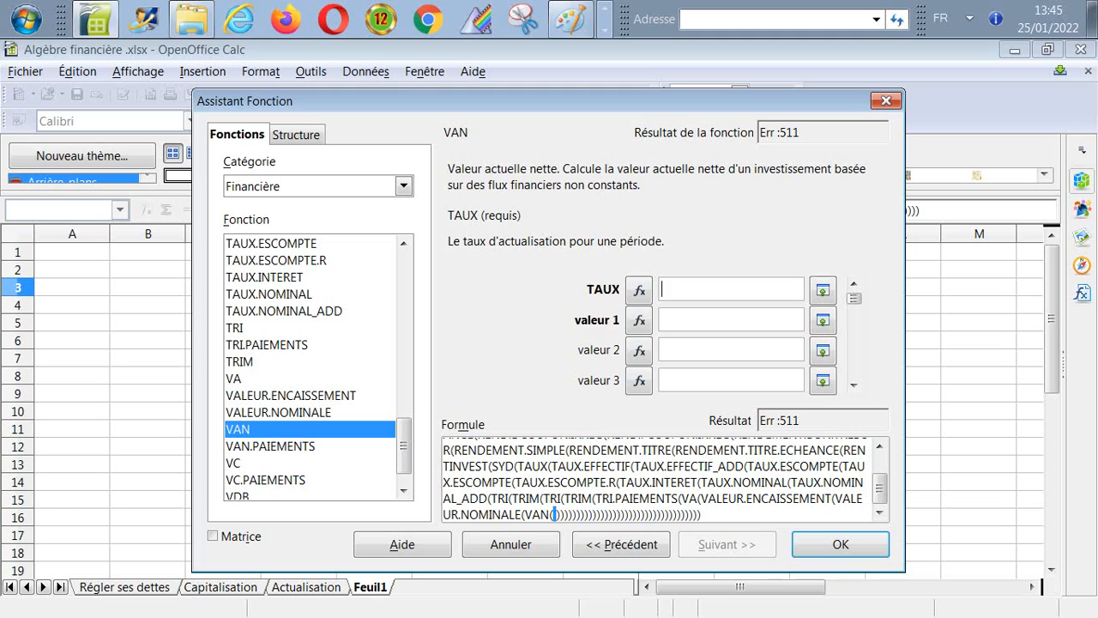
double_click(270, 446)
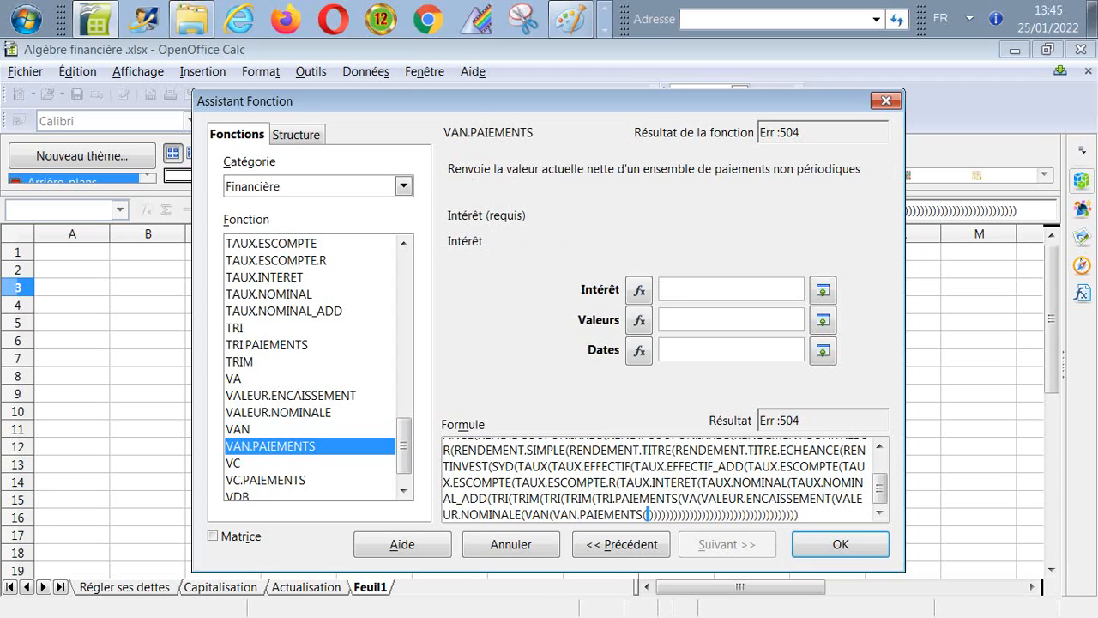
scroll(314, 365, "down", 1)
double_click(270, 429)
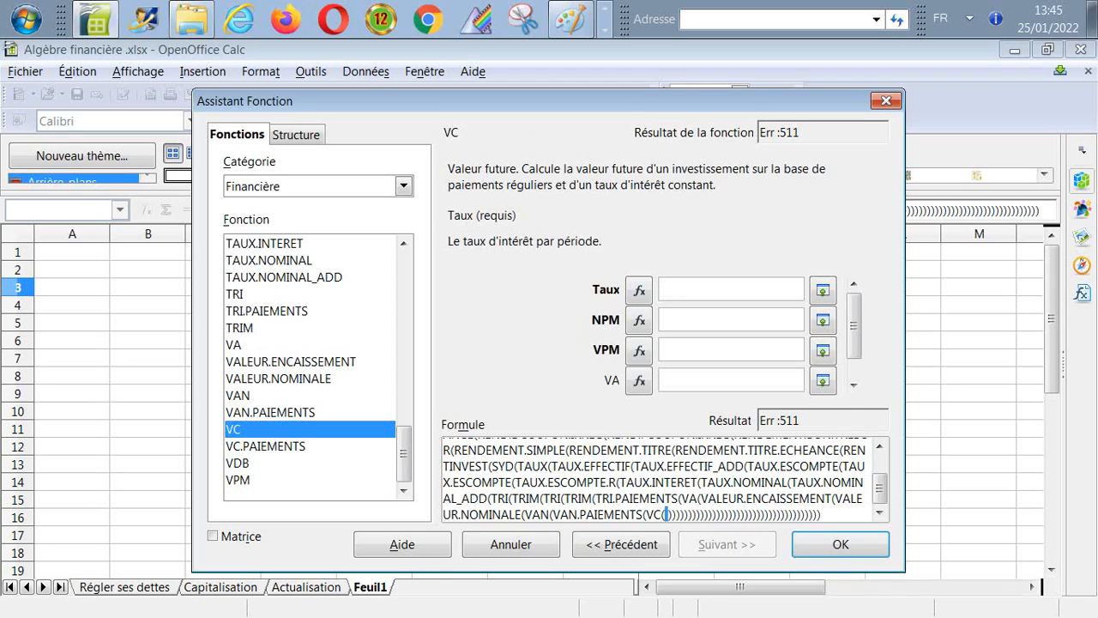
double_click(266, 446)
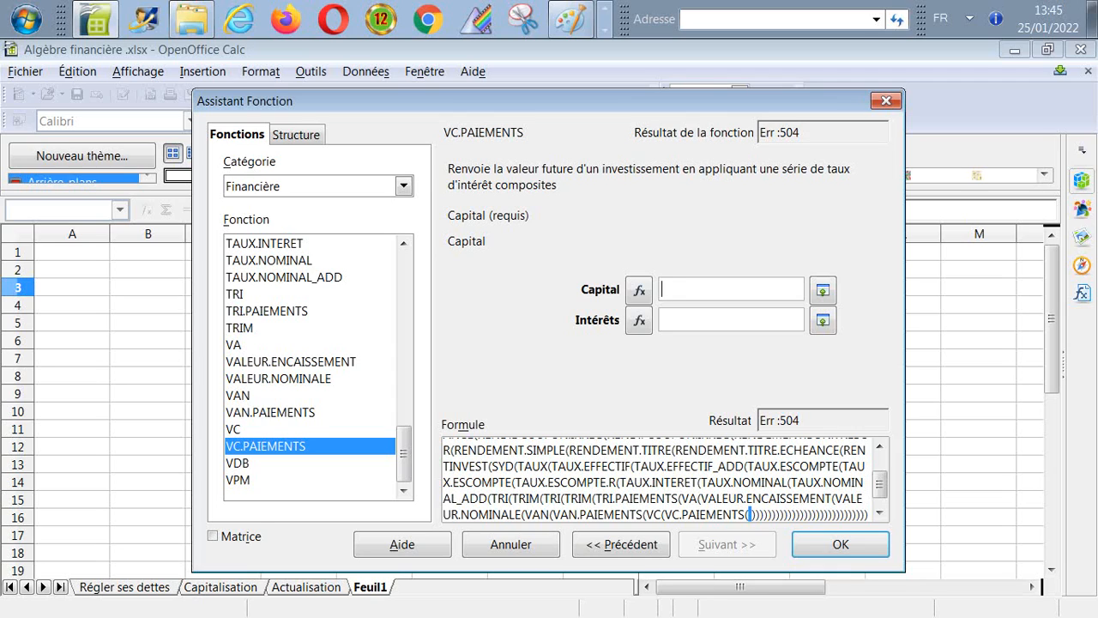
Nest VDB, VPM and two successive VC functions inside VC.PAIEMENTS to present their descriptions and arguments.
double_click(237, 463)
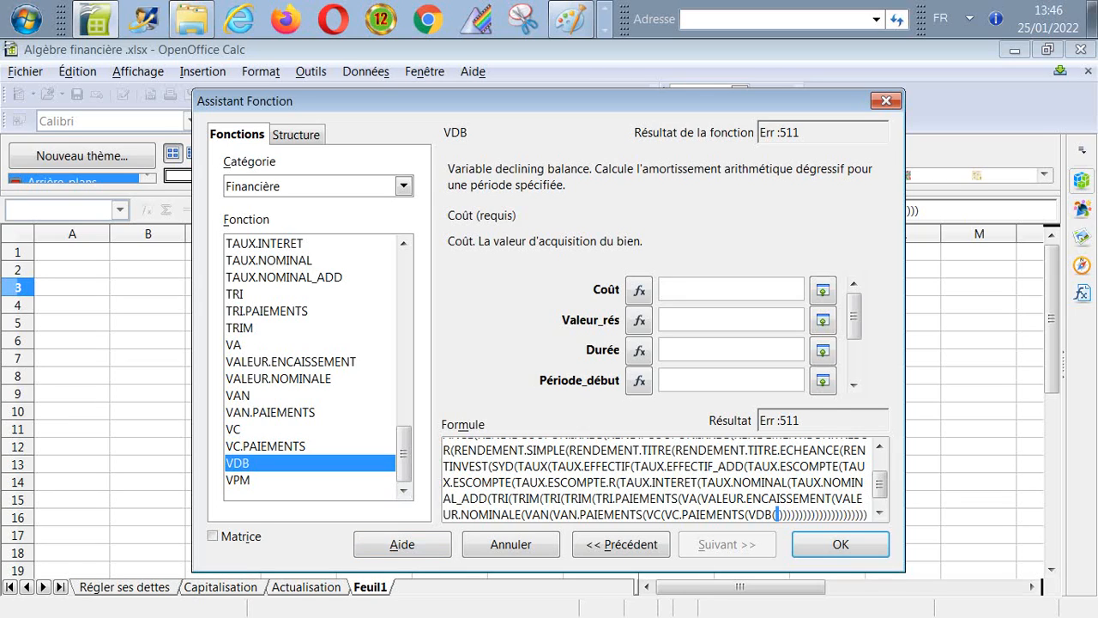
double_click(239, 480)
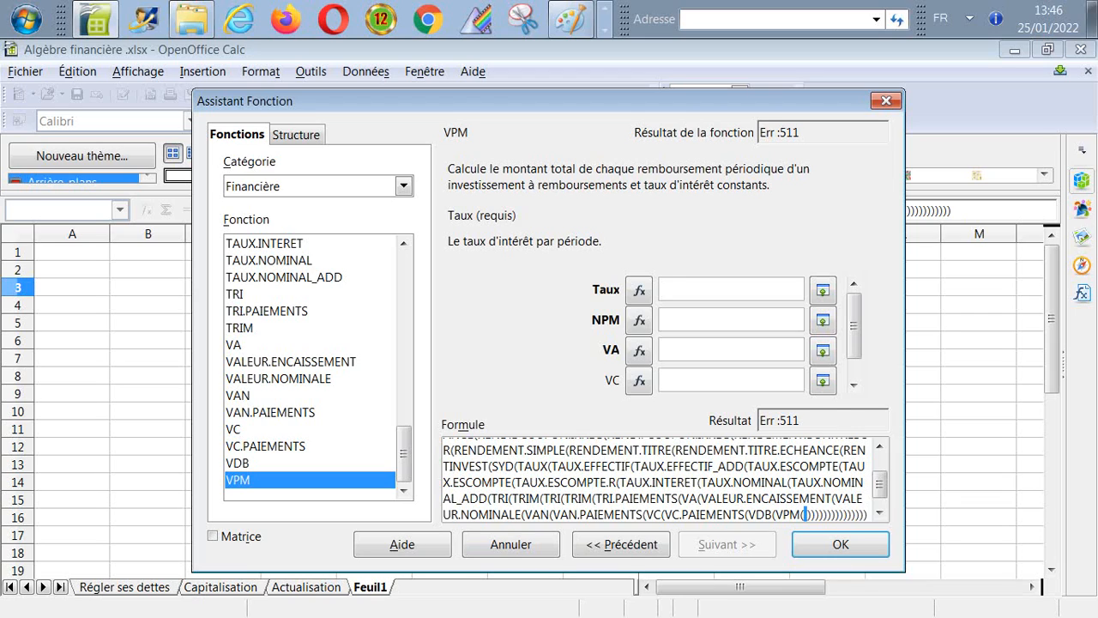
double_click(233, 429)
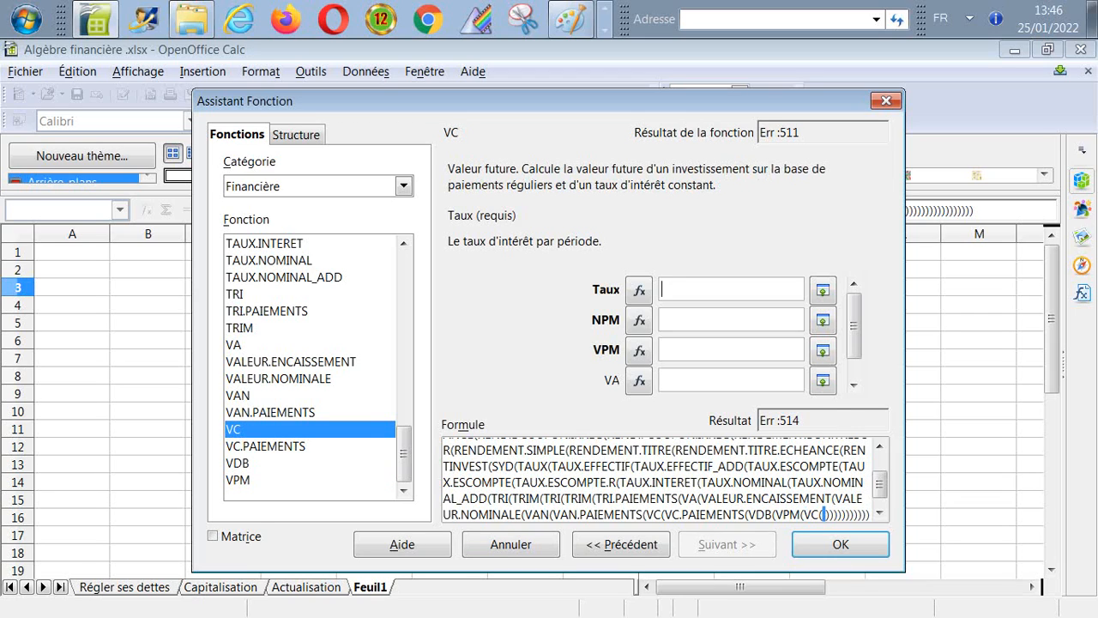
double_click(233, 429)
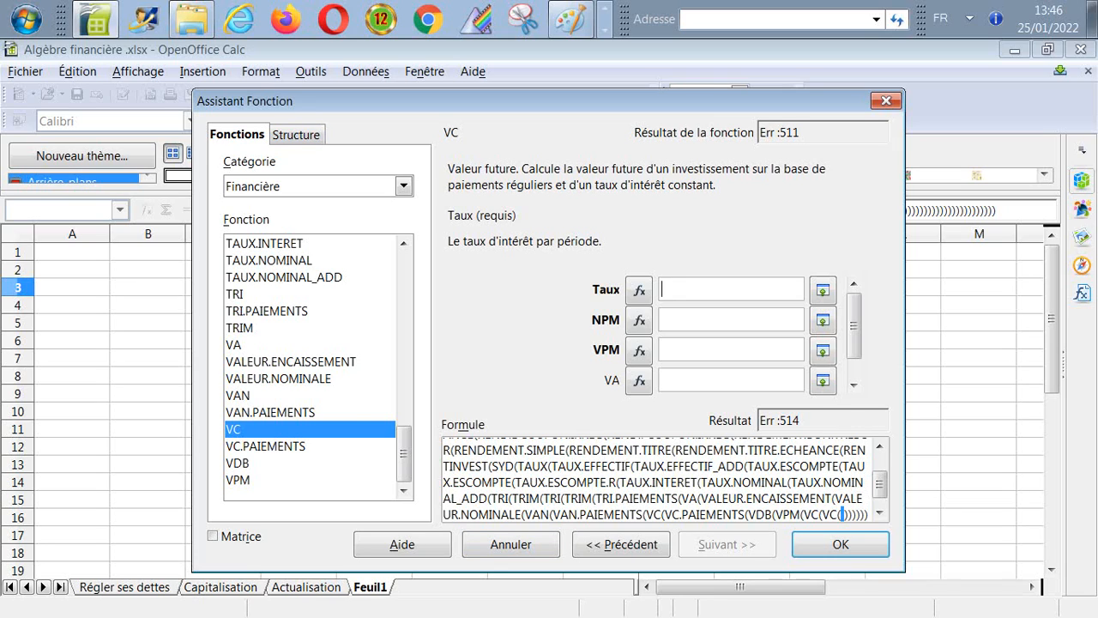
Open the help, look up "VC, fonction" in its index and display that entry in a maximized window.
left_click(402, 544)
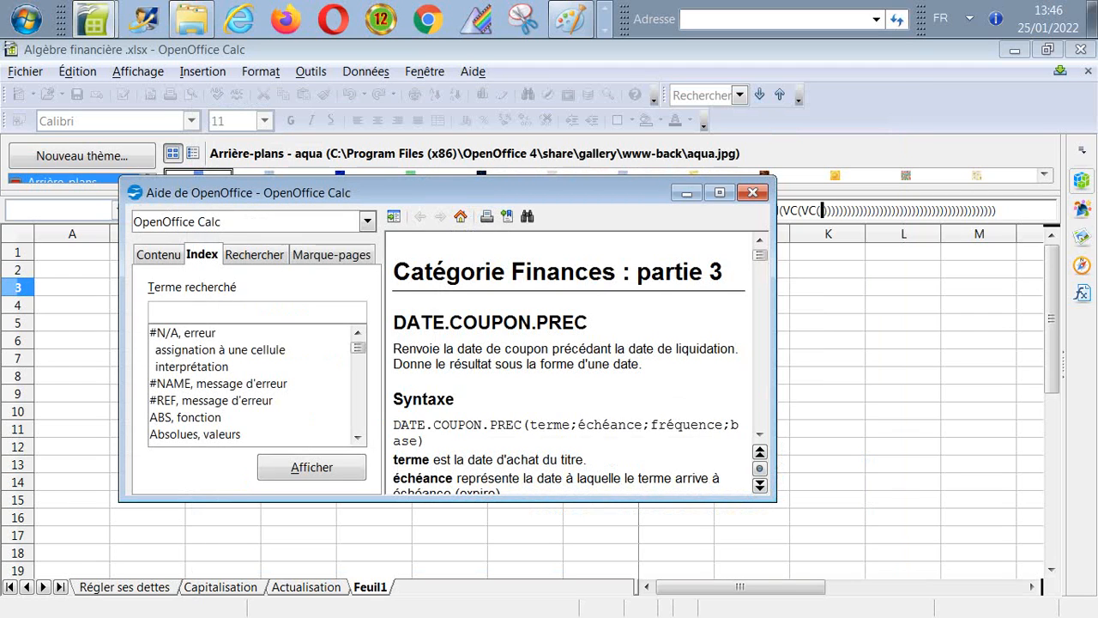
type("VC, fonction")
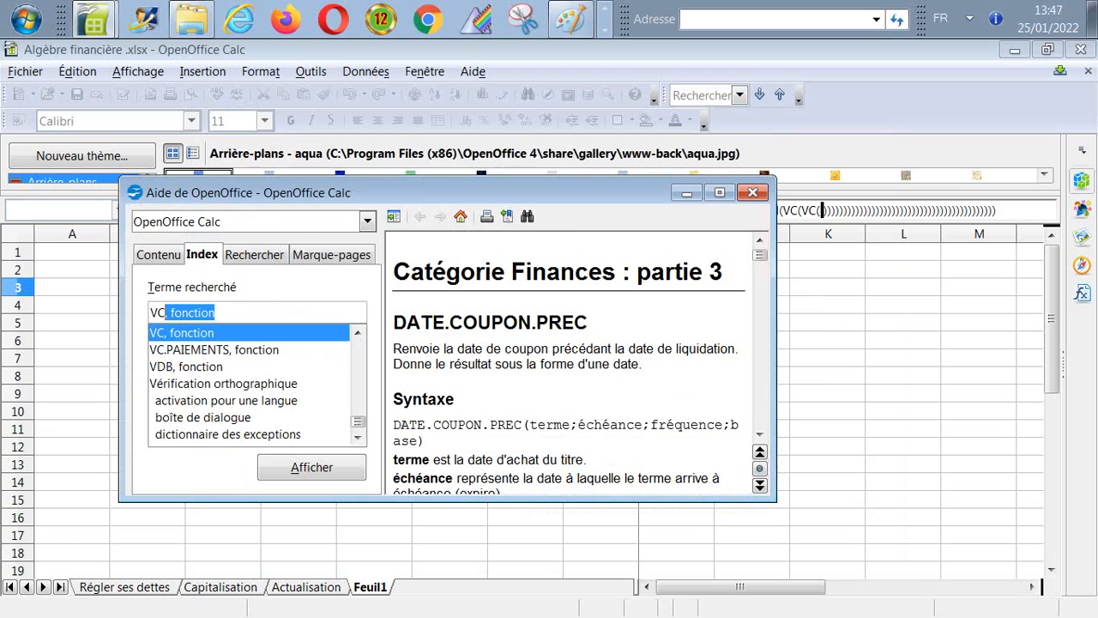
left_click(216, 312)
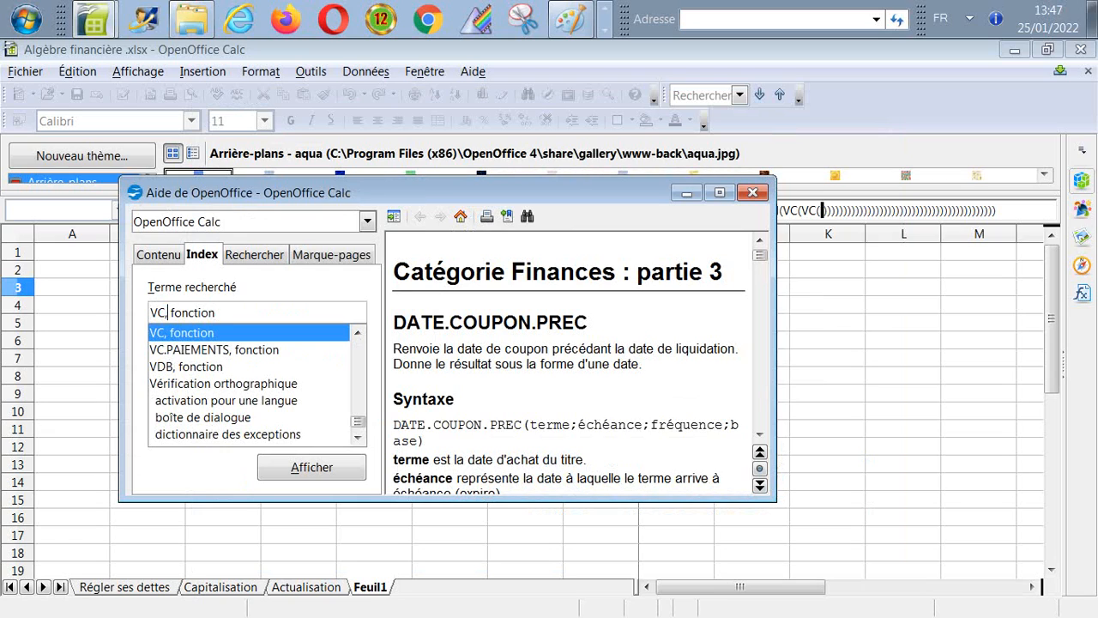
key("Return")
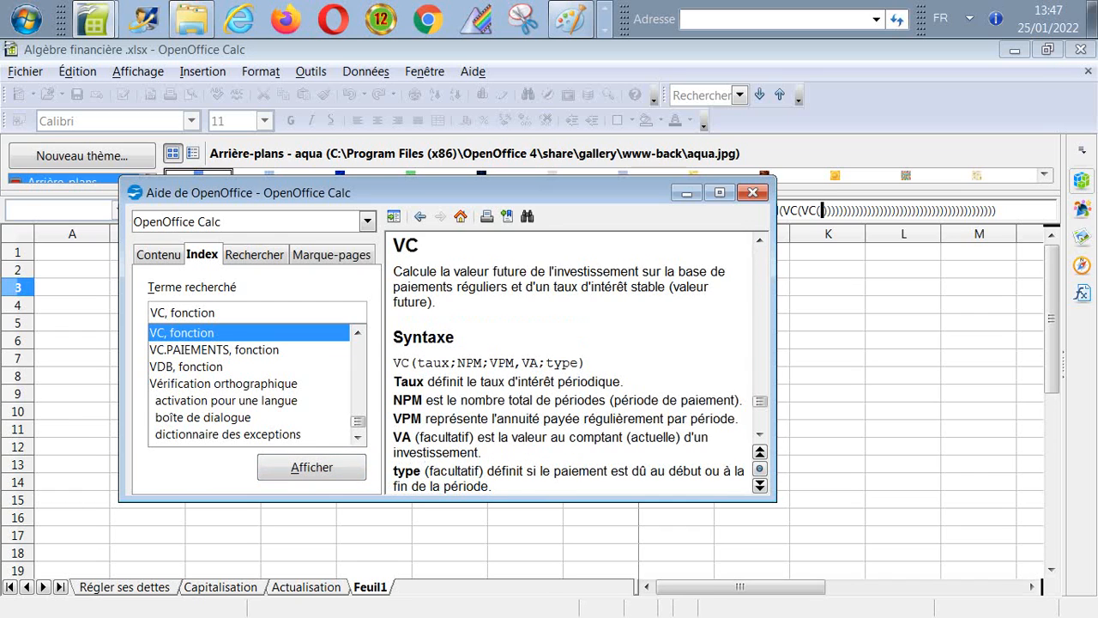
left_click(718, 192)
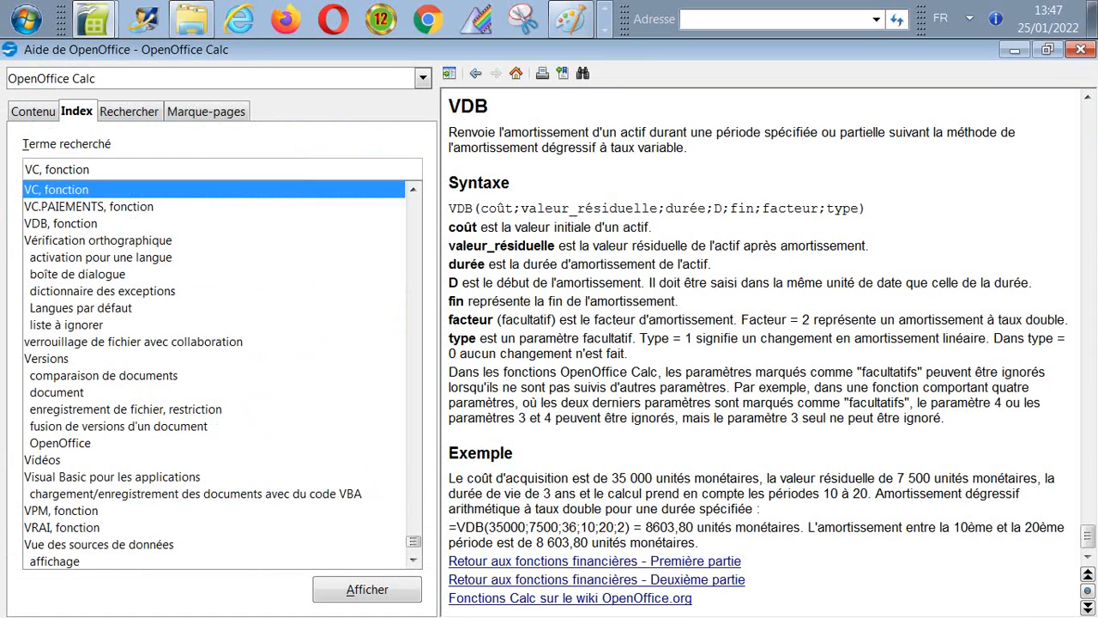
left_click_drag(470, 132, 657, 148)
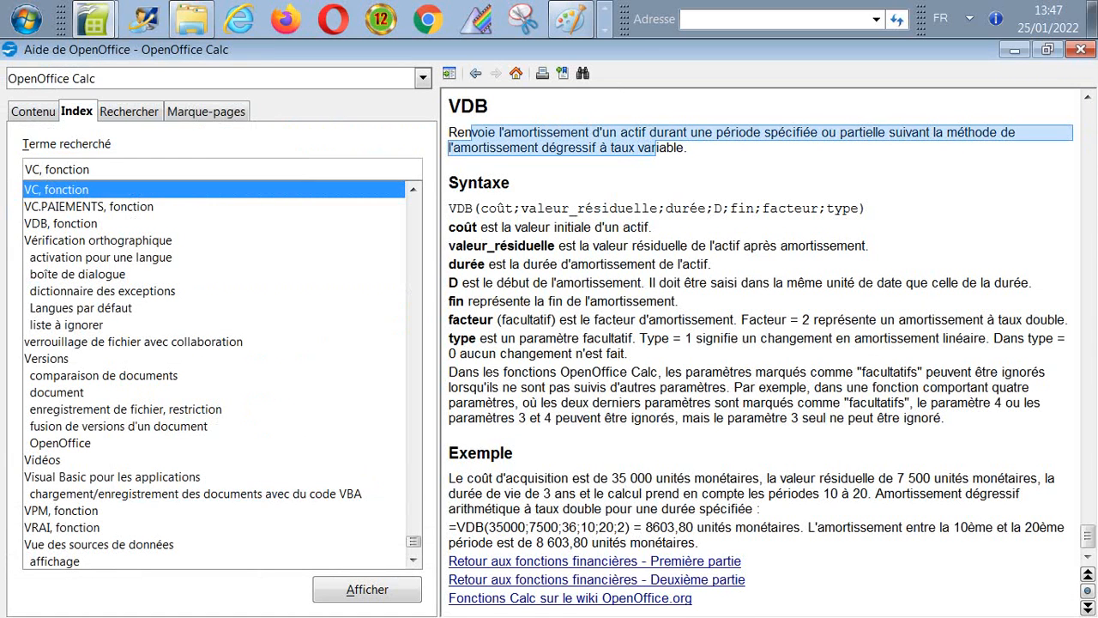
left_click(657, 150)
key("Return")
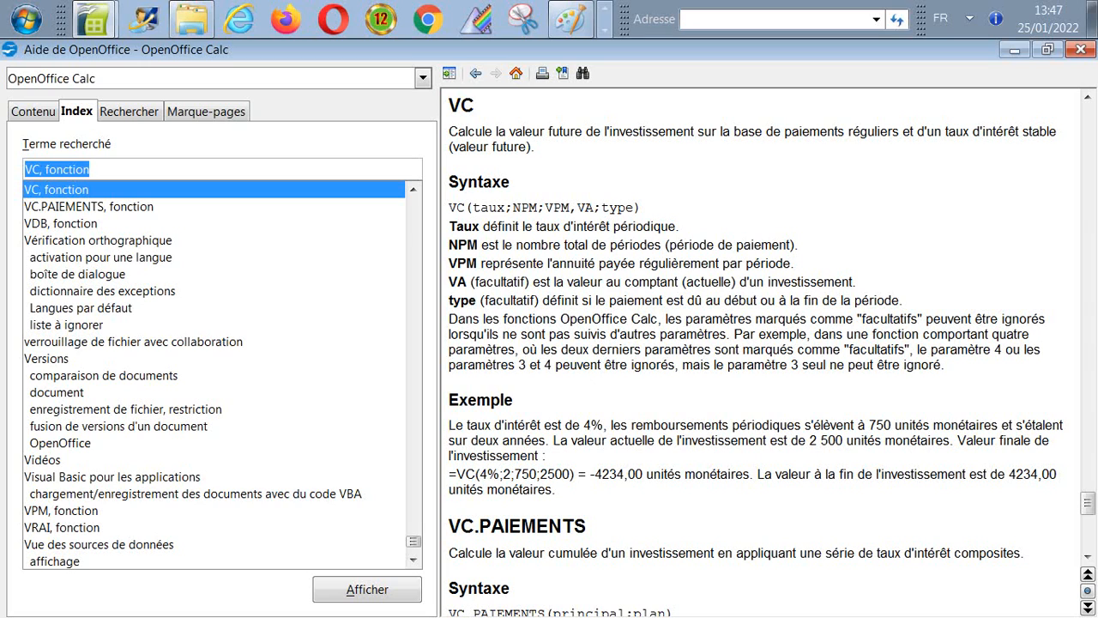
Review the VC syntax in the help, highlighting the definitions of Taux, NPM, VPM, VA and type one by one.
scroll(772, 351, "down", 1)
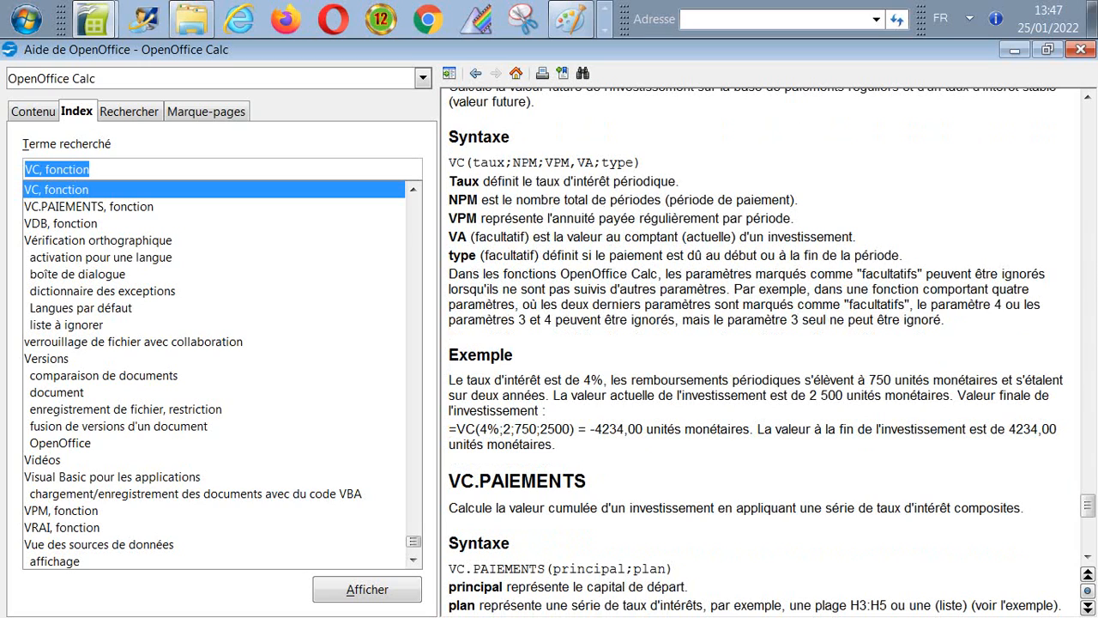
left_click_drag(495, 181, 680, 182)
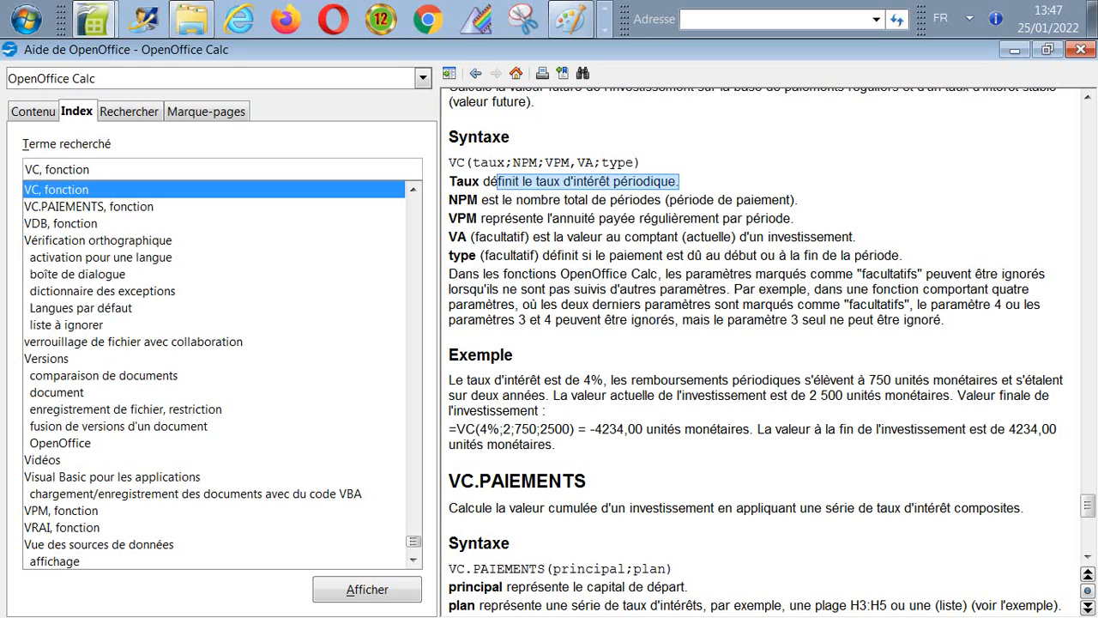
left_click_drag(487, 199, 798, 200)
left_click(798, 199)
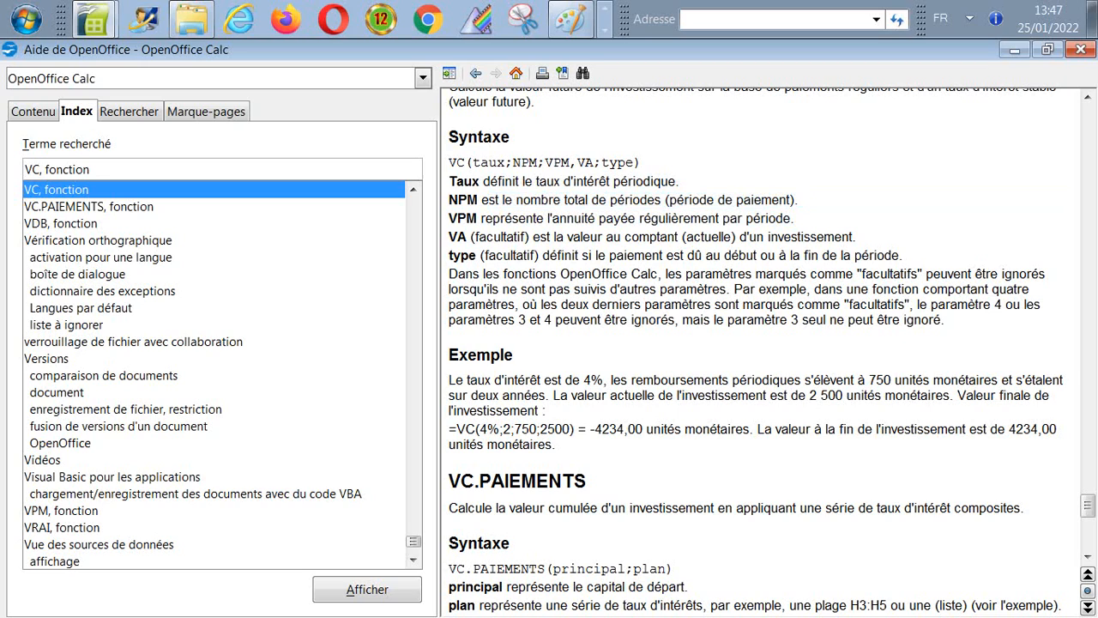
left_click_drag(512, 219, 794, 219)
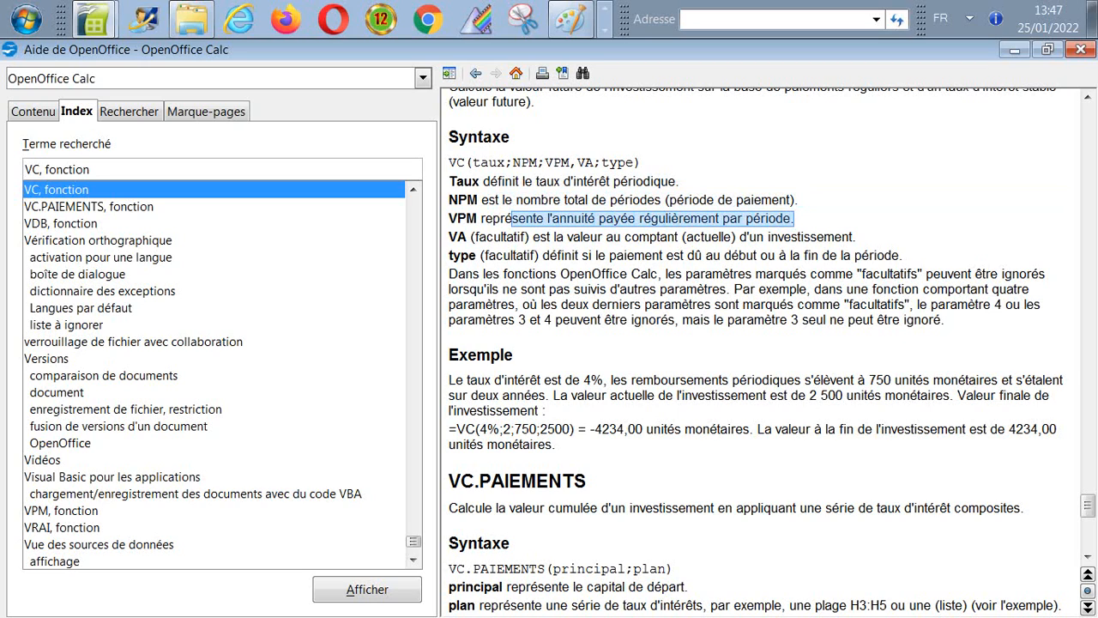
left_click(794, 219)
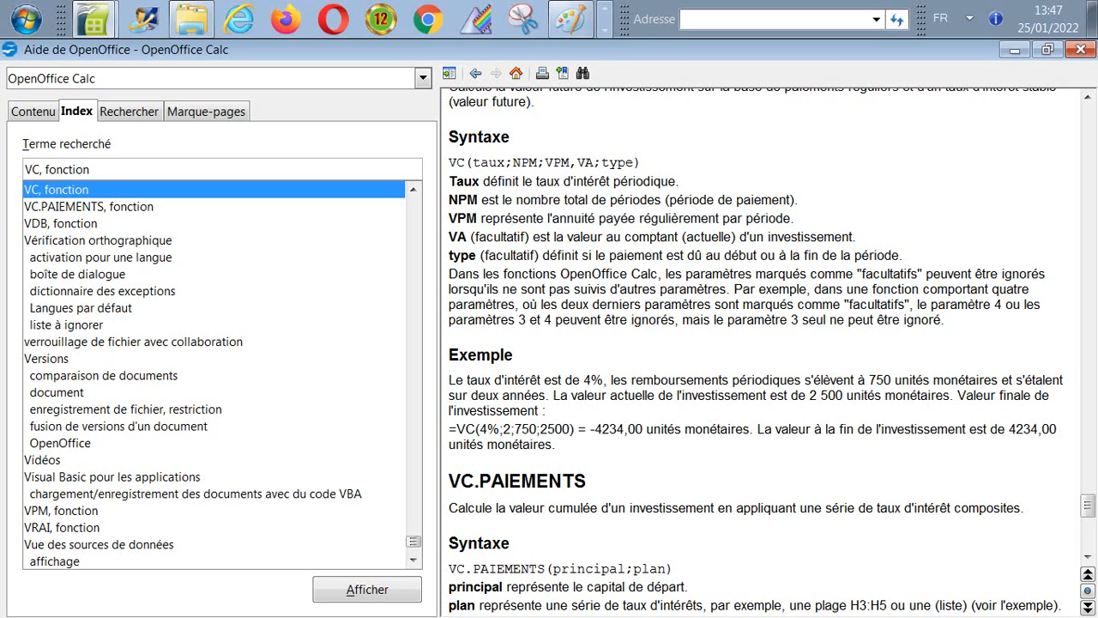
left_click_drag(528, 237, 850, 237)
left_click(851, 237)
left_click_drag(513, 255, 723, 273)
left_click(723, 273)
Review the VC example in the help, highlighting the lines that state the problem's data and the final value sought.
scroll(723, 274, "down", 2)
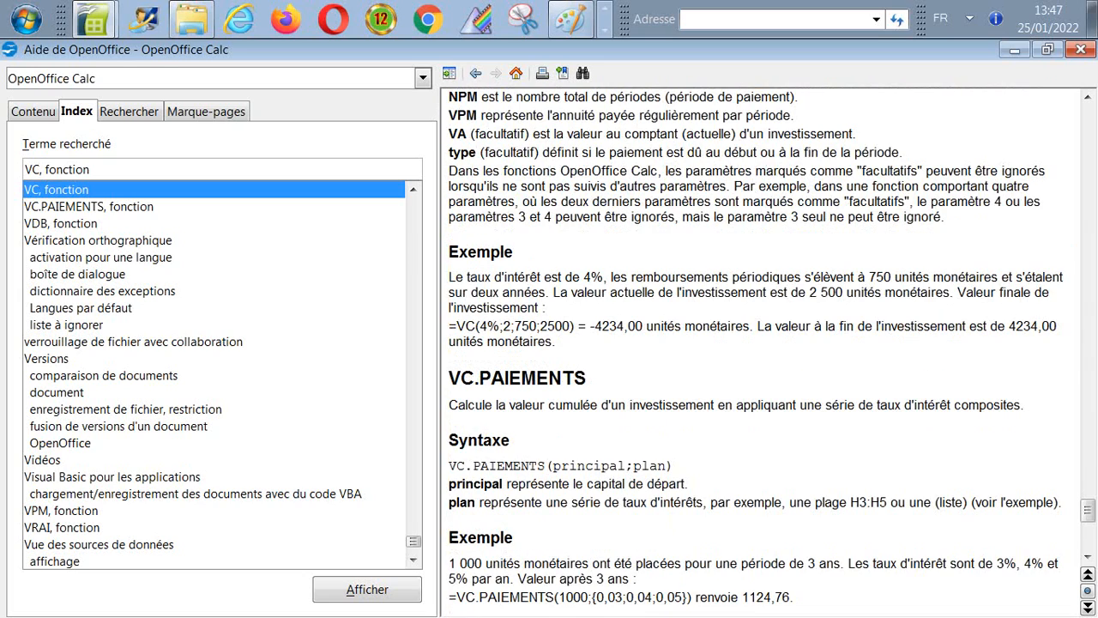
left_click_drag(476, 277, 1007, 292)
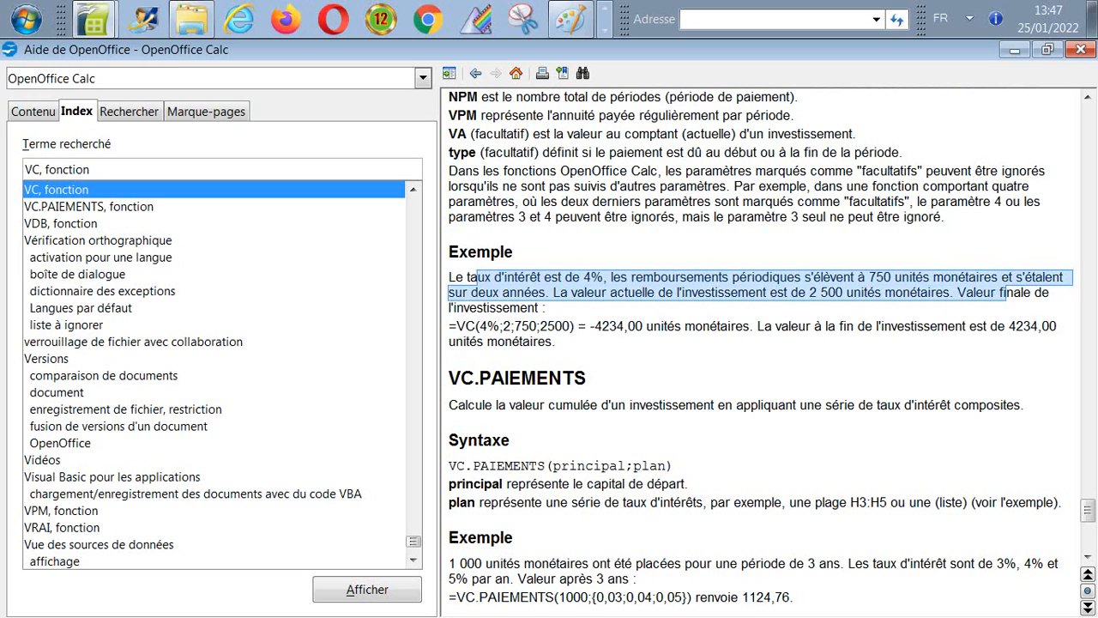
left_click(1007, 293)
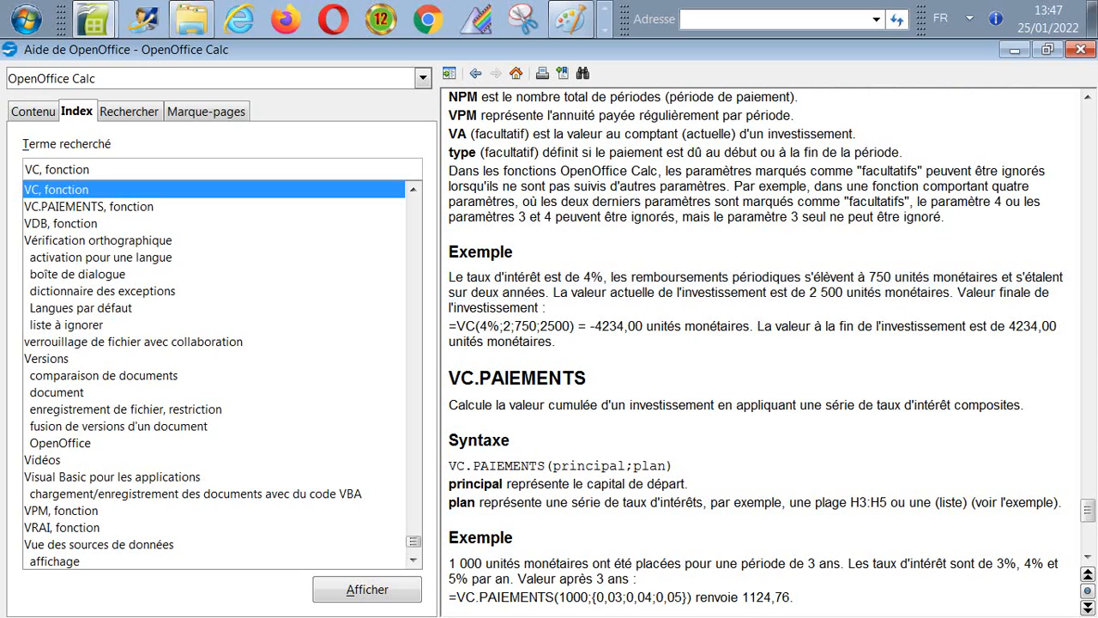
left_click_drag(593, 292, 546, 307)
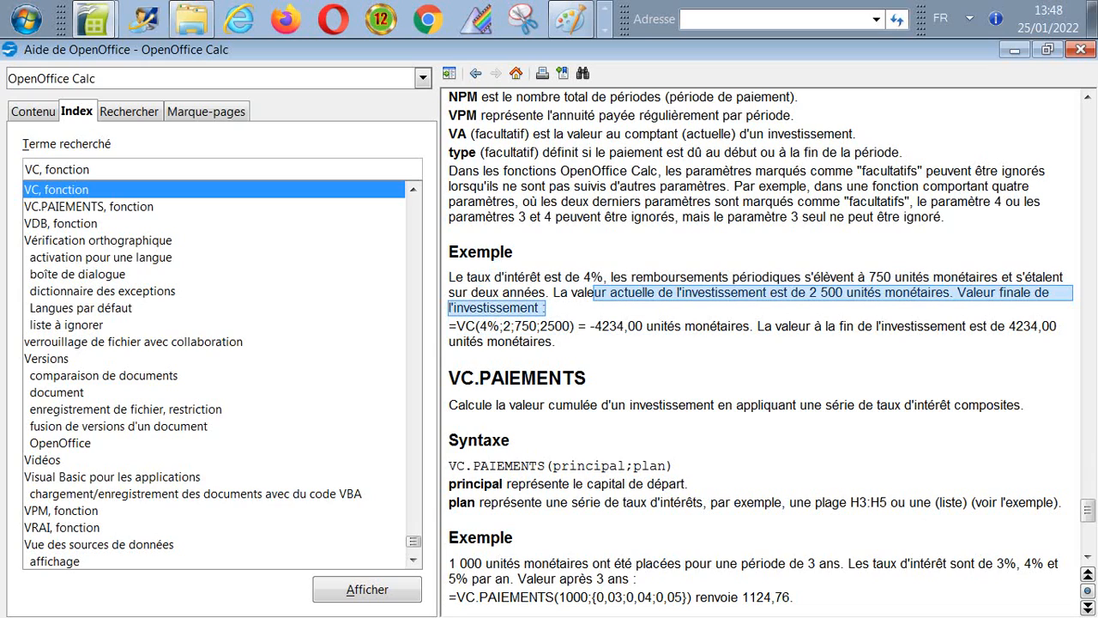
left_click(546, 307)
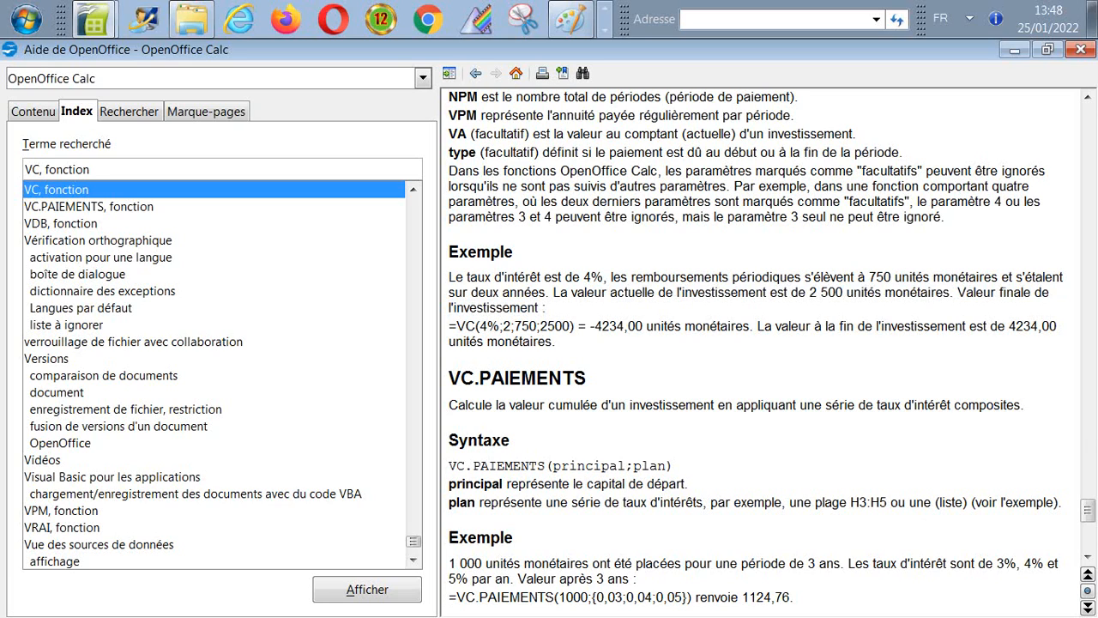
Highlight the arguments of the example formula =VC(4%;2;750;2500) in the help one after another.
double_click(488, 326)
left_click_drag(502, 326, 513, 326)
left_click(511, 326)
left_click_drag(520, 326, 577, 326)
Examine the VC.PAIEMENTS and VDB entries below the VC example, including their syntax.
scroll(772, 352, "down", 3)
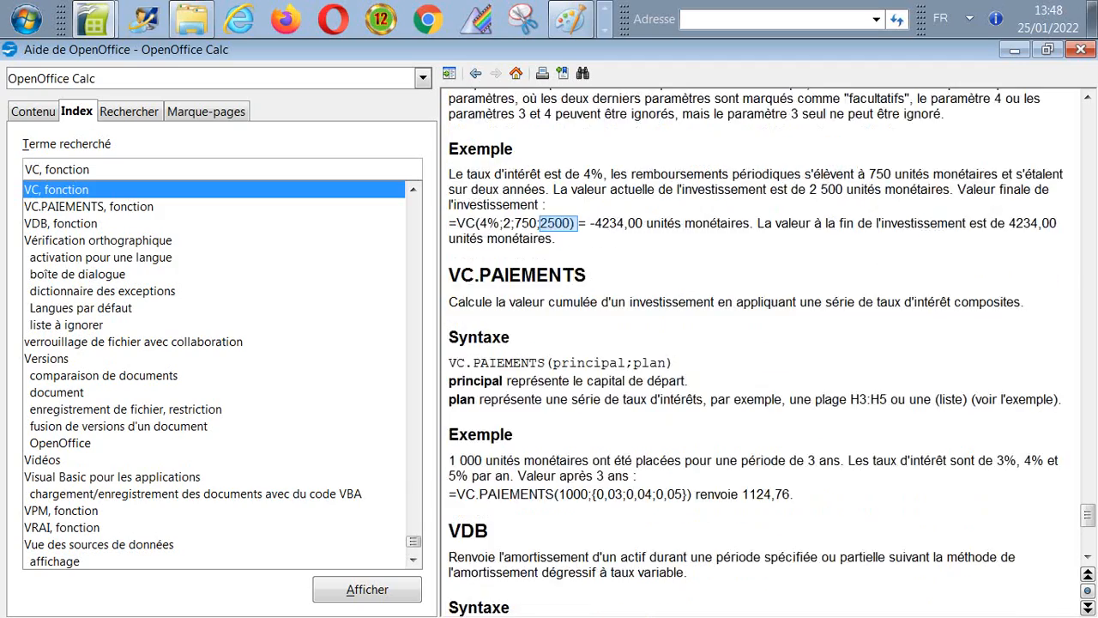
scroll(764, 343, "up", 1)
scroll(763, 344, "down", 5)
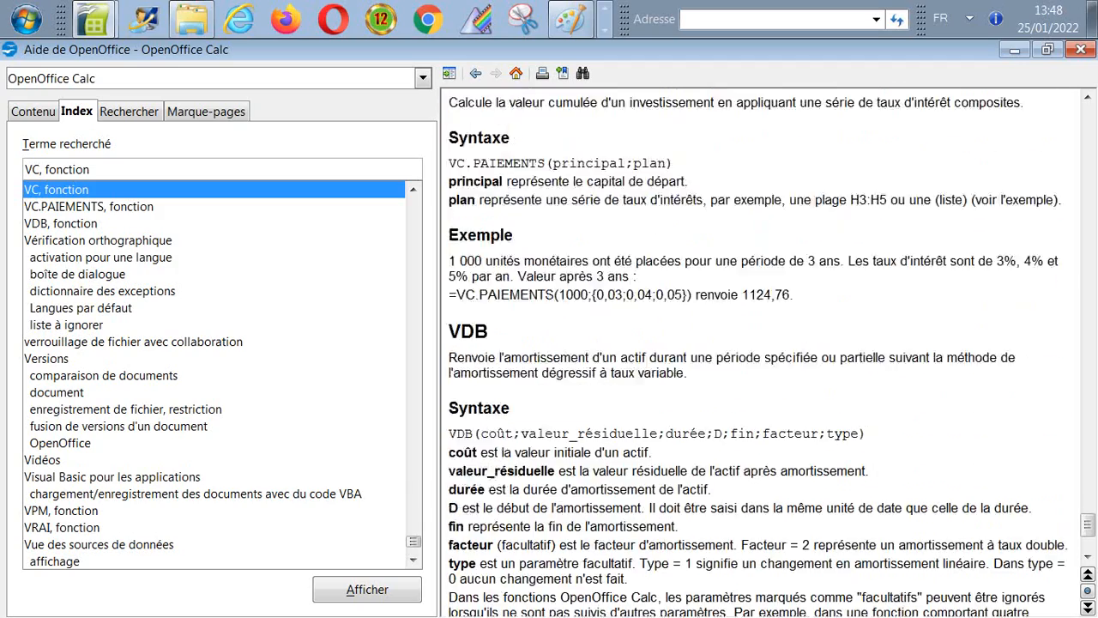
scroll(764, 352, "up", 10)
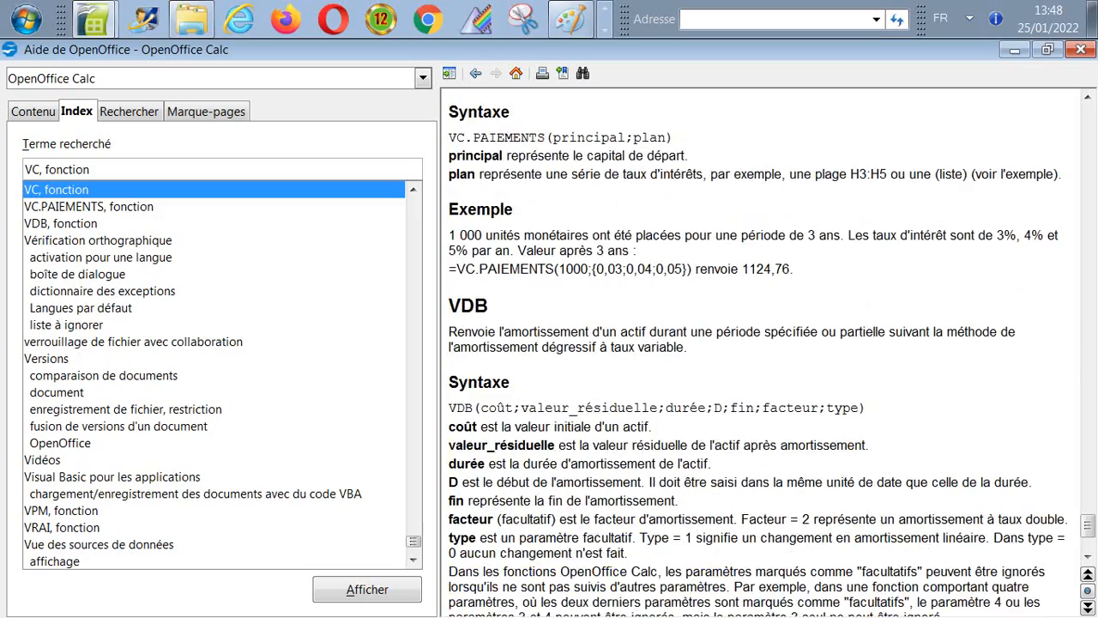
Skim the function entries of the help page "Catégorie Finances : partie 3" back to DATE.COUPON.PREC at its beginning.
scroll(772, 352, "up", 6)
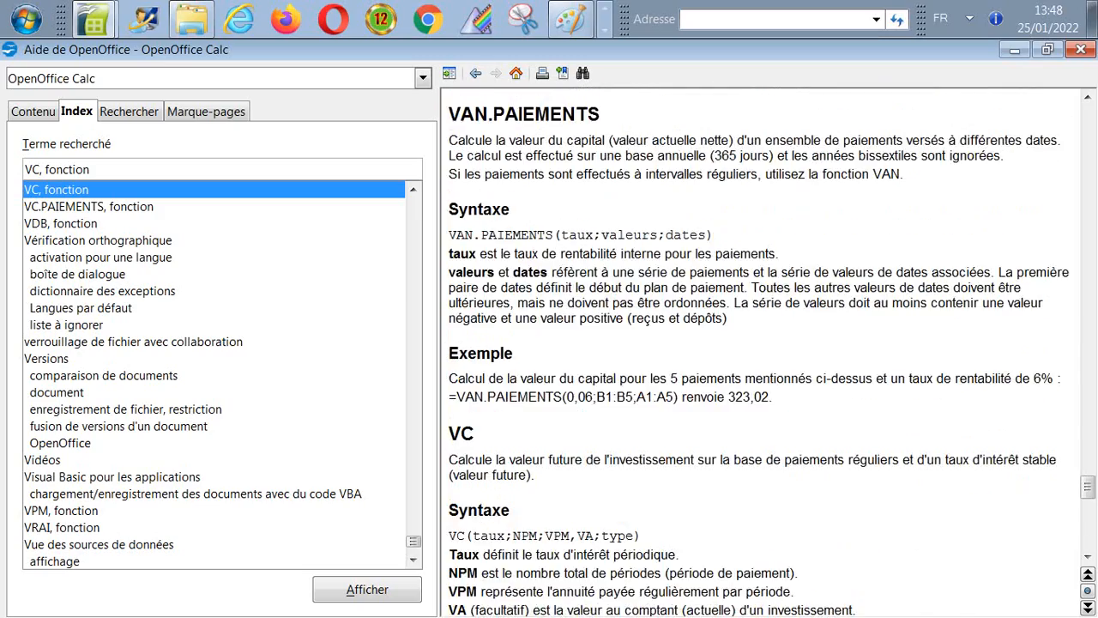
scroll(763, 352, "up", 10)
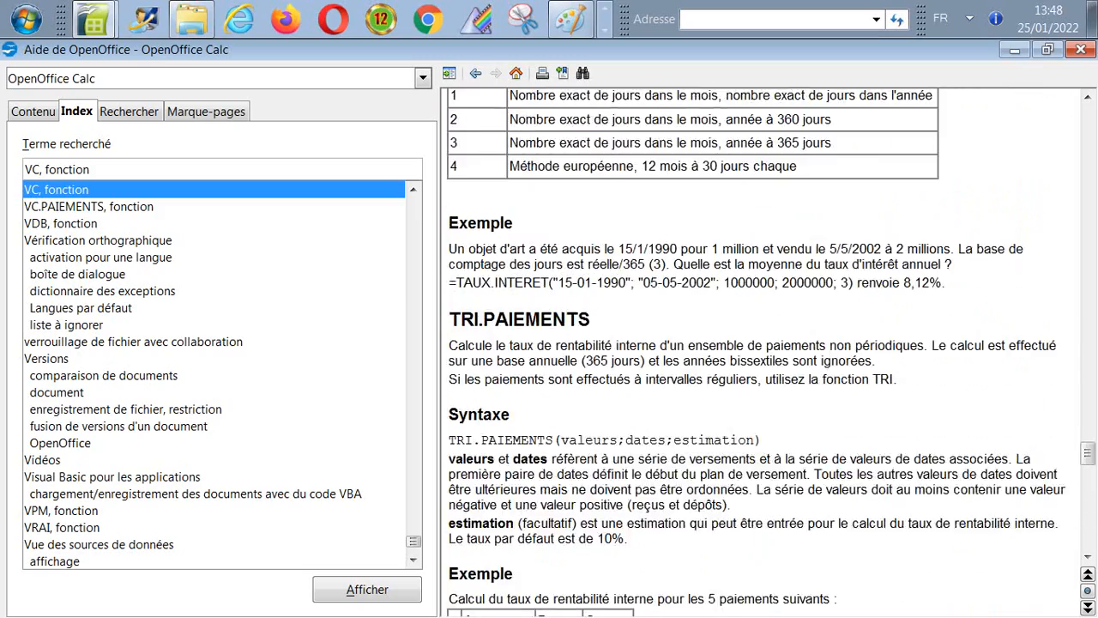
scroll(771, 352, "up", 9)
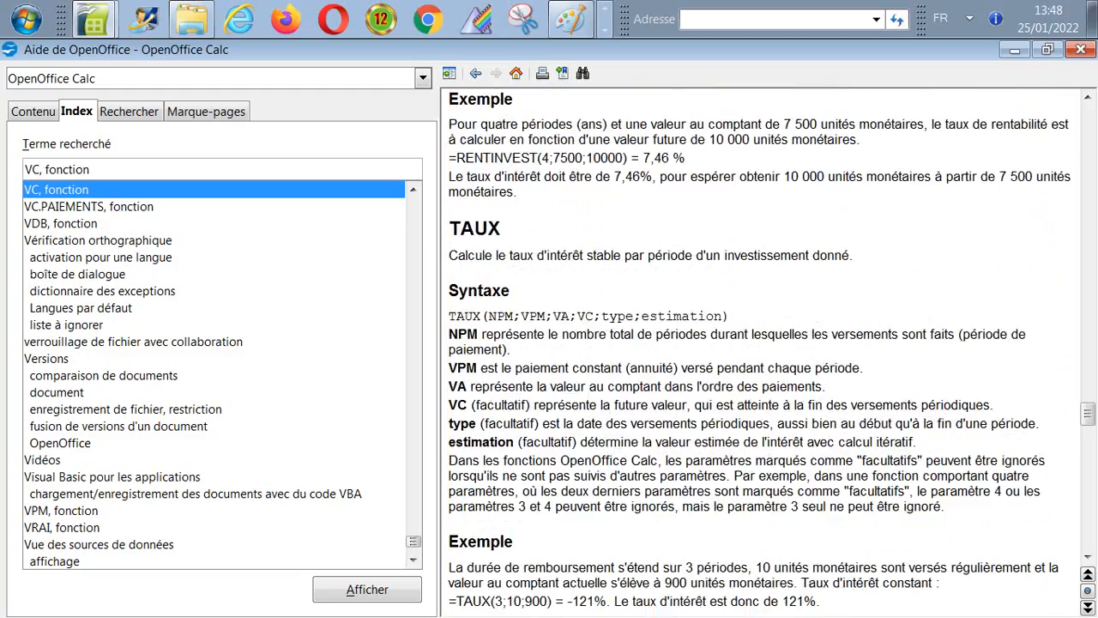
scroll(759, 343, "up", 15)
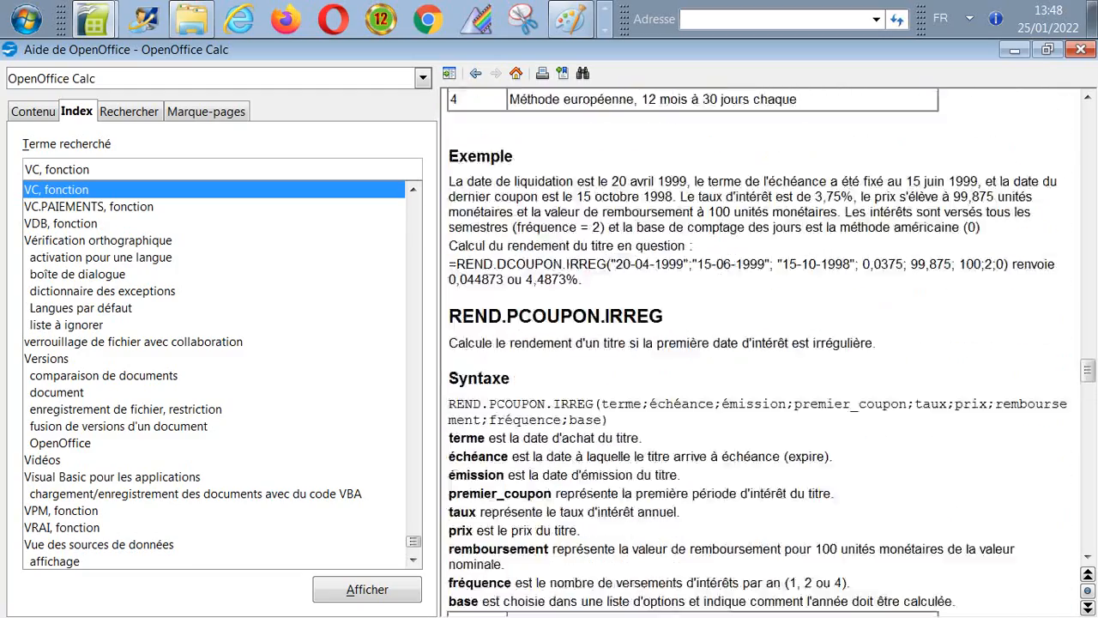
scroll(759, 343, "up", 15)
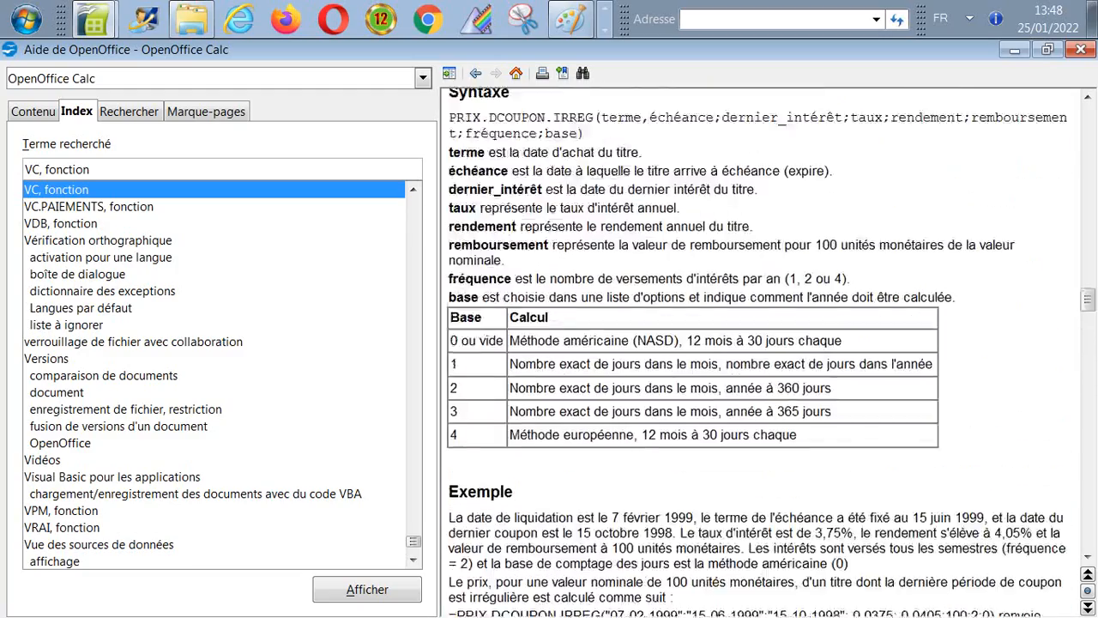
scroll(759, 343, "up", 15)
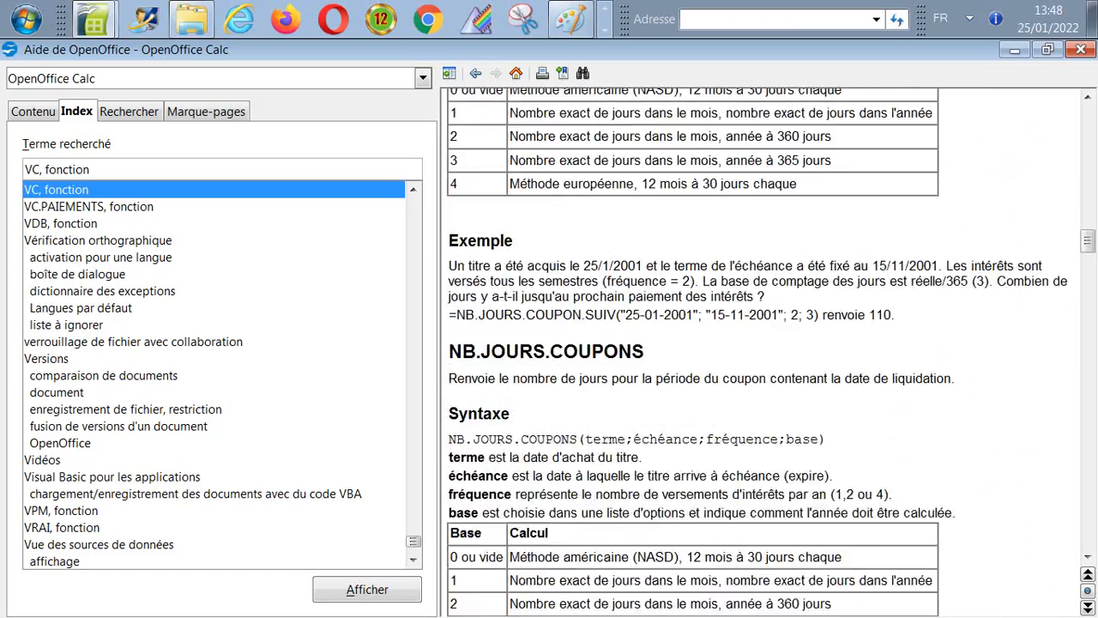
scroll(759, 343, "up", 4)
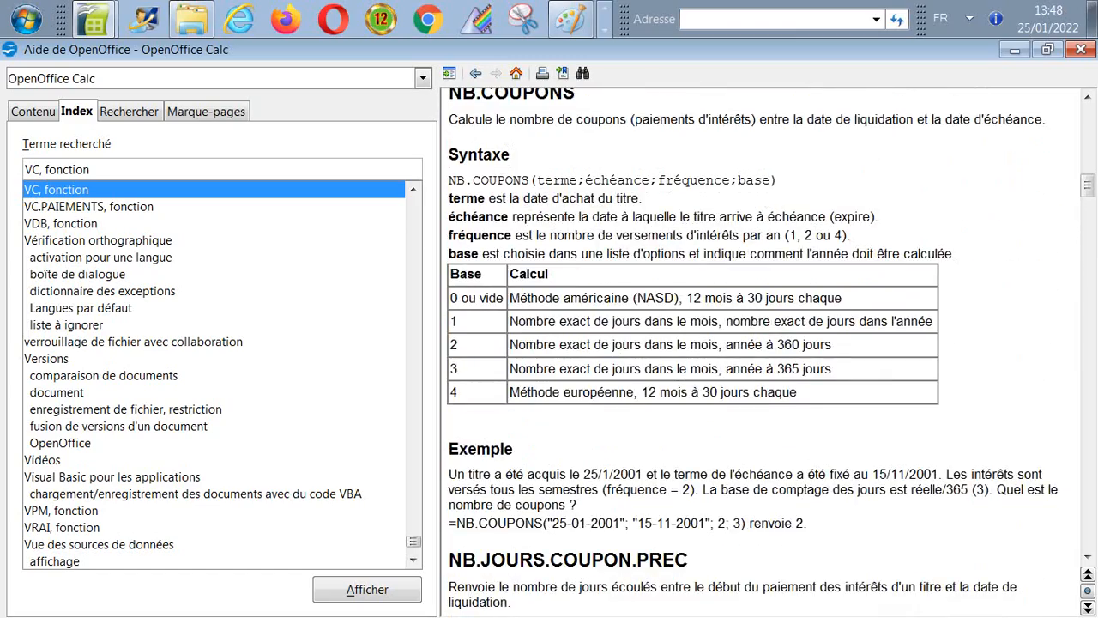
scroll(759, 343, "up", 10)
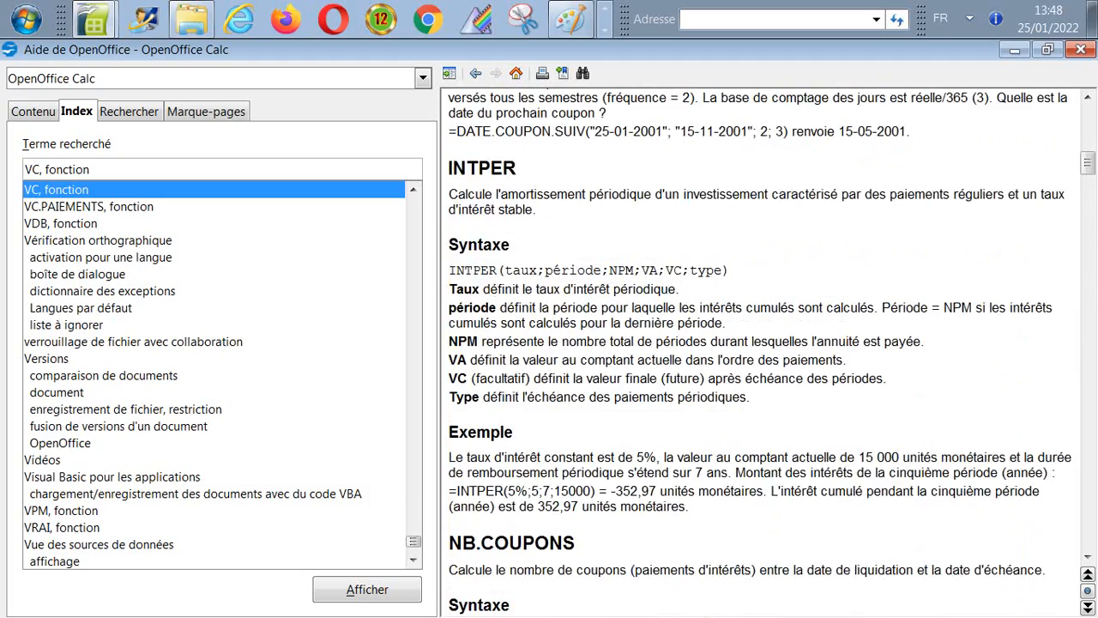
scroll(759, 343, "up", 15)
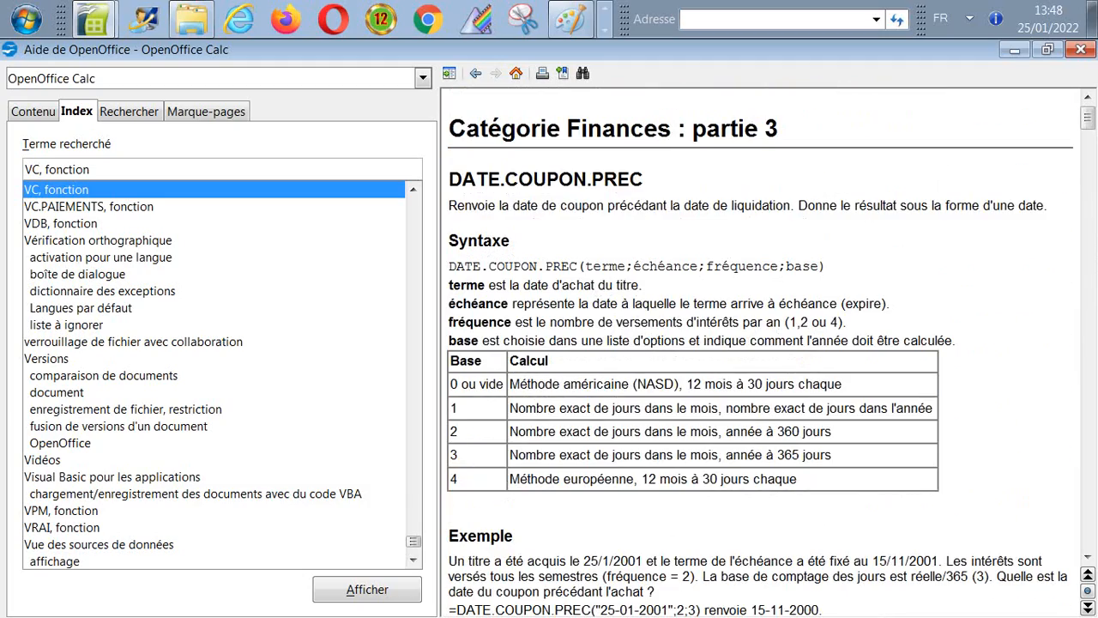
scroll(759, 343, "down", 1)
scroll(759, 343, "up", 1)
Expand the Formules topic in the help contents, and display the index entry "Financières, fonctions".
left_click(33, 112)
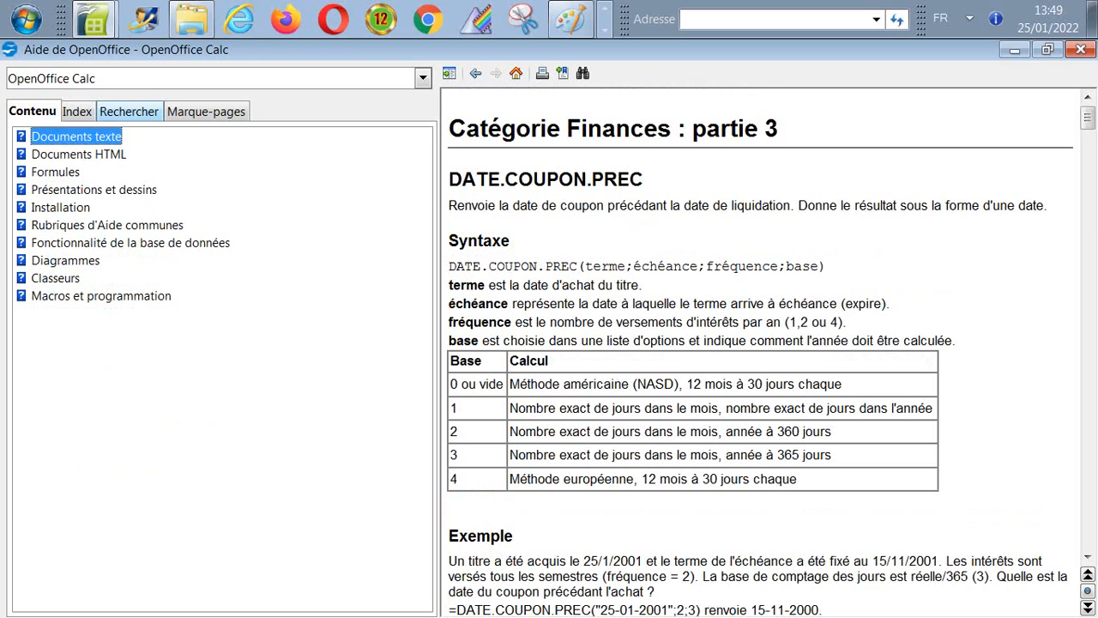
double_click(54, 172)
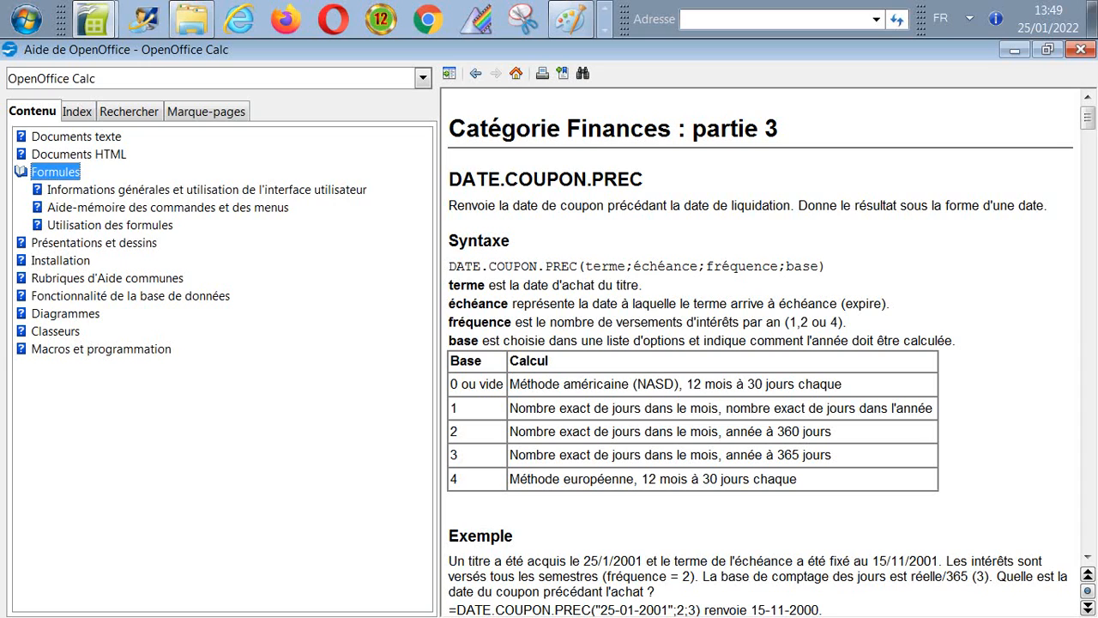
left_click(76, 112)
left_click(91, 169)
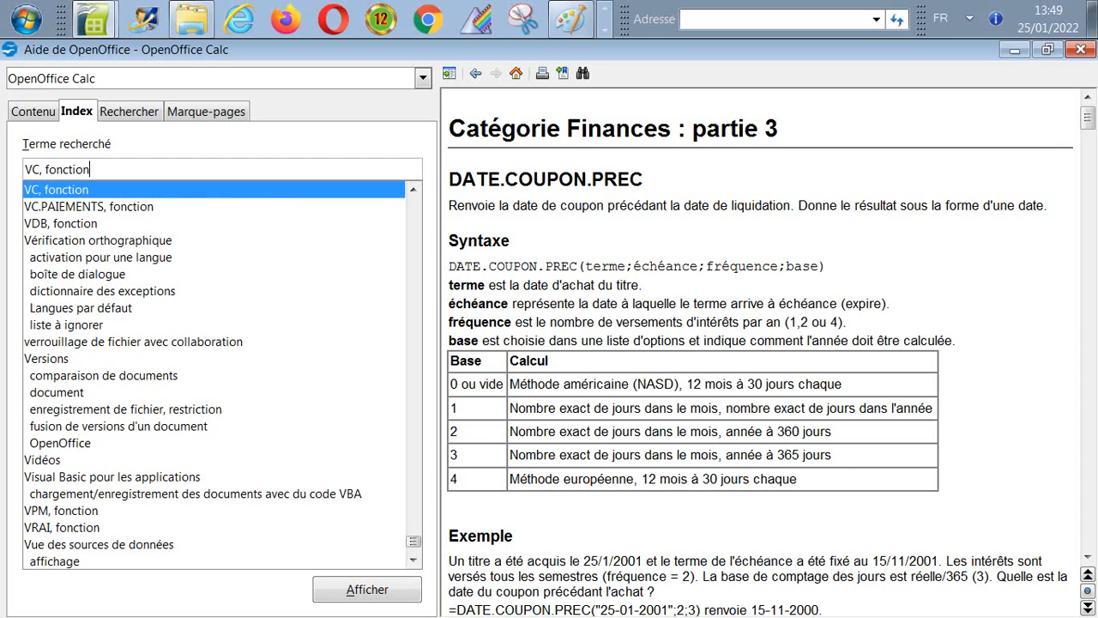
key("ctrl+a")
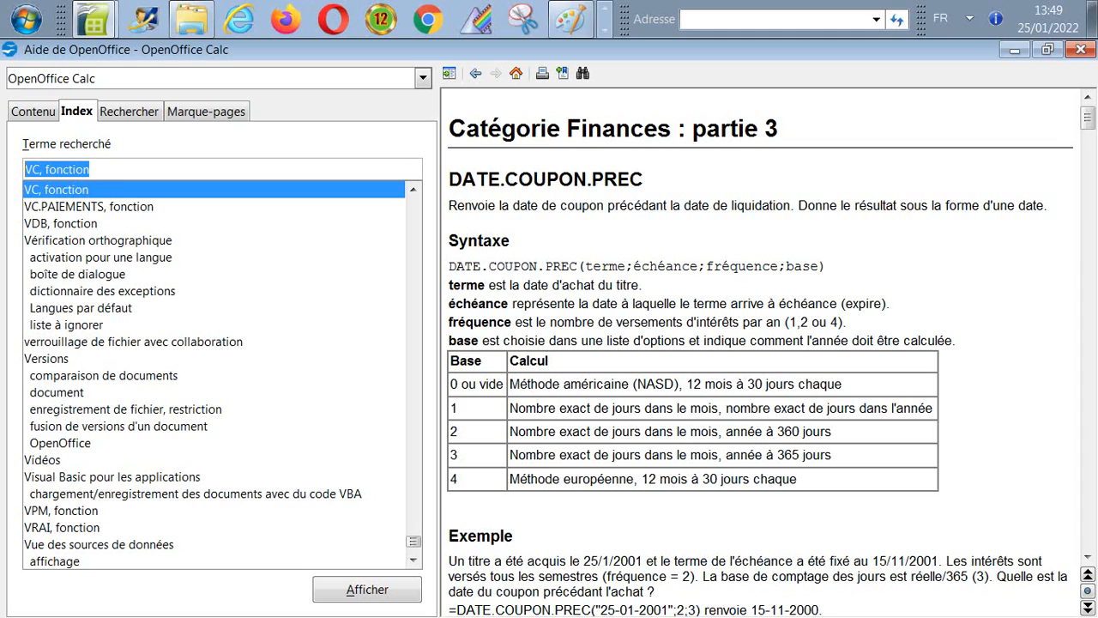
type("FIN")
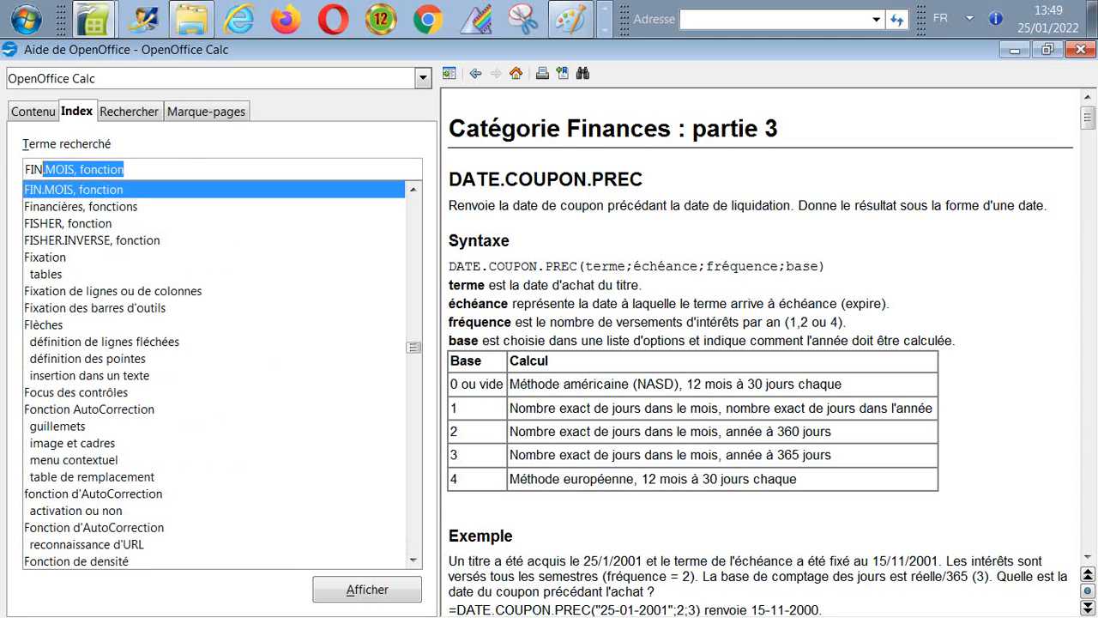
type("ancières")
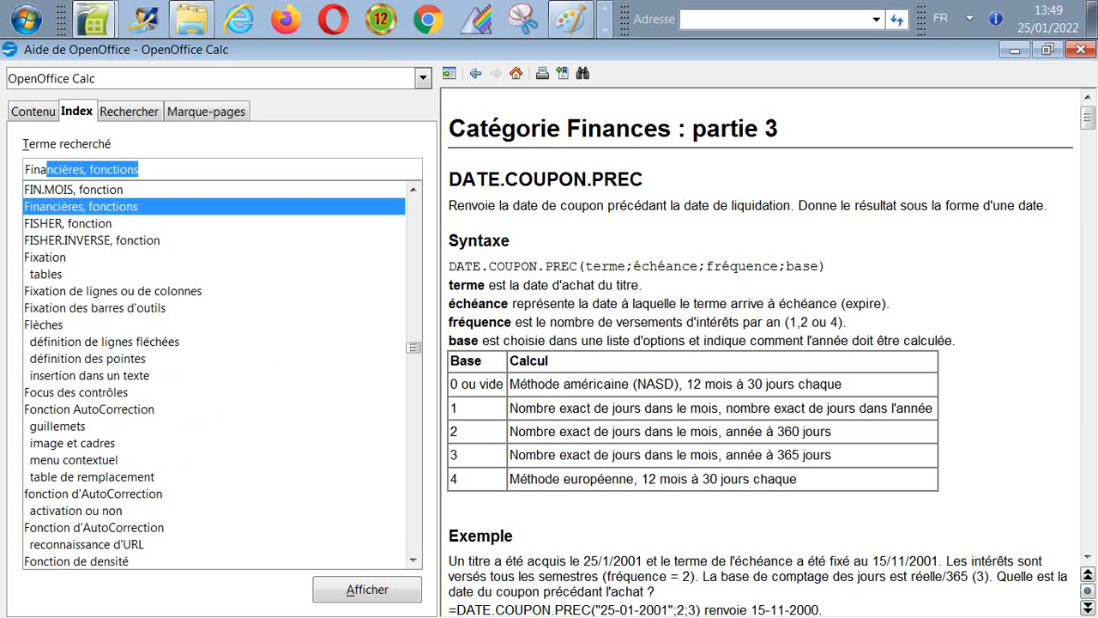
key("Return")
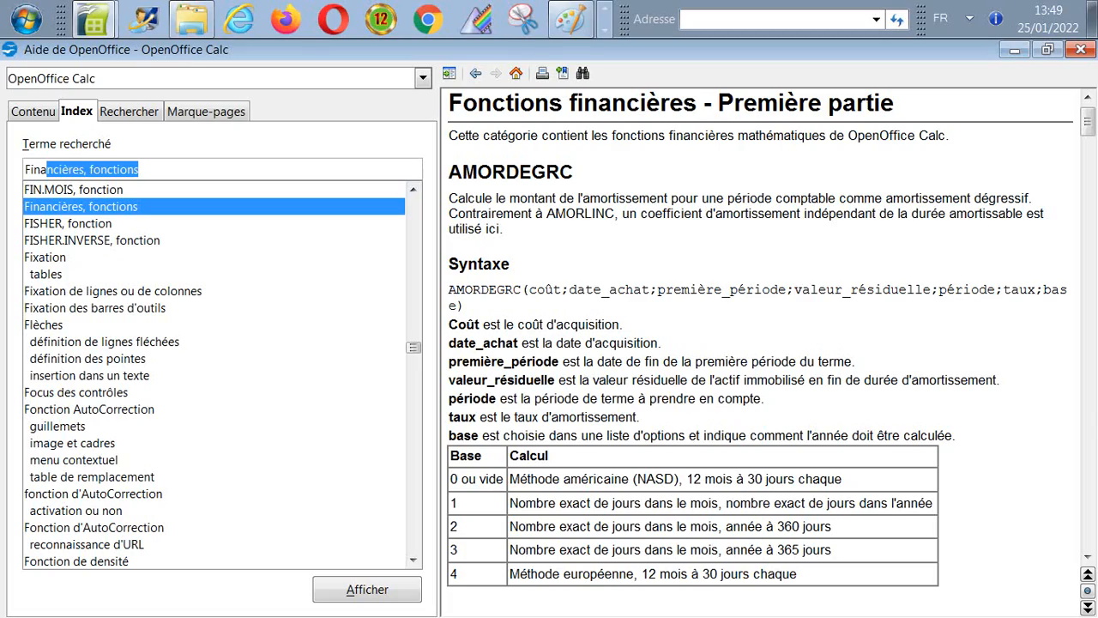
Skim the help page "Fonctions financières - Première partie" from AMORDEGRC to the related links after VALEUR.NOMINALE.
scroll(767, 343, "down", 20)
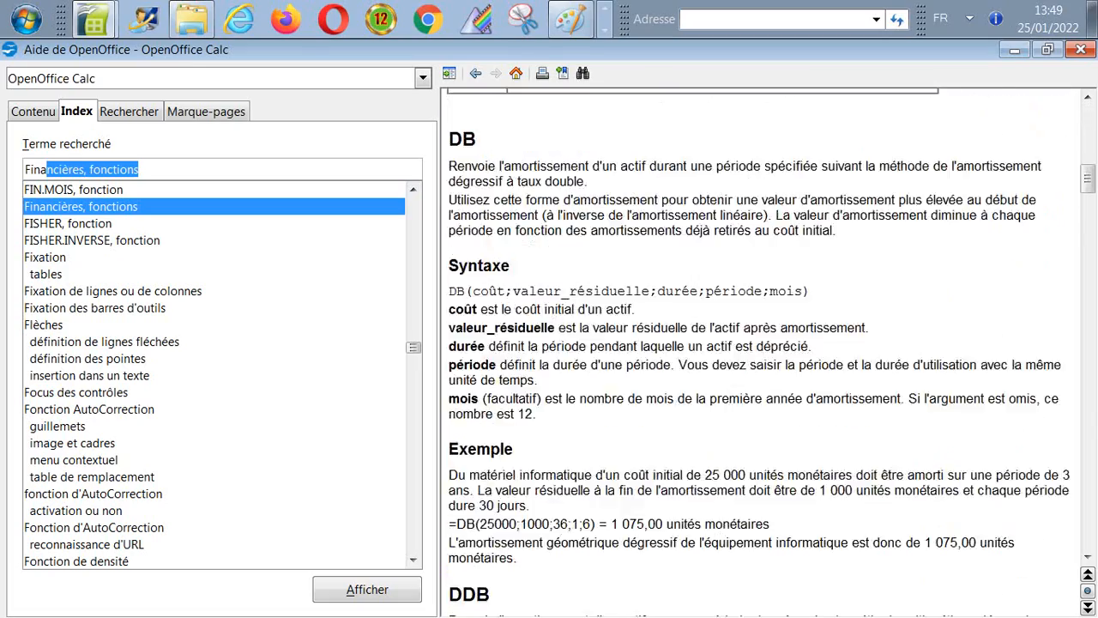
scroll(768, 343, "down", 20)
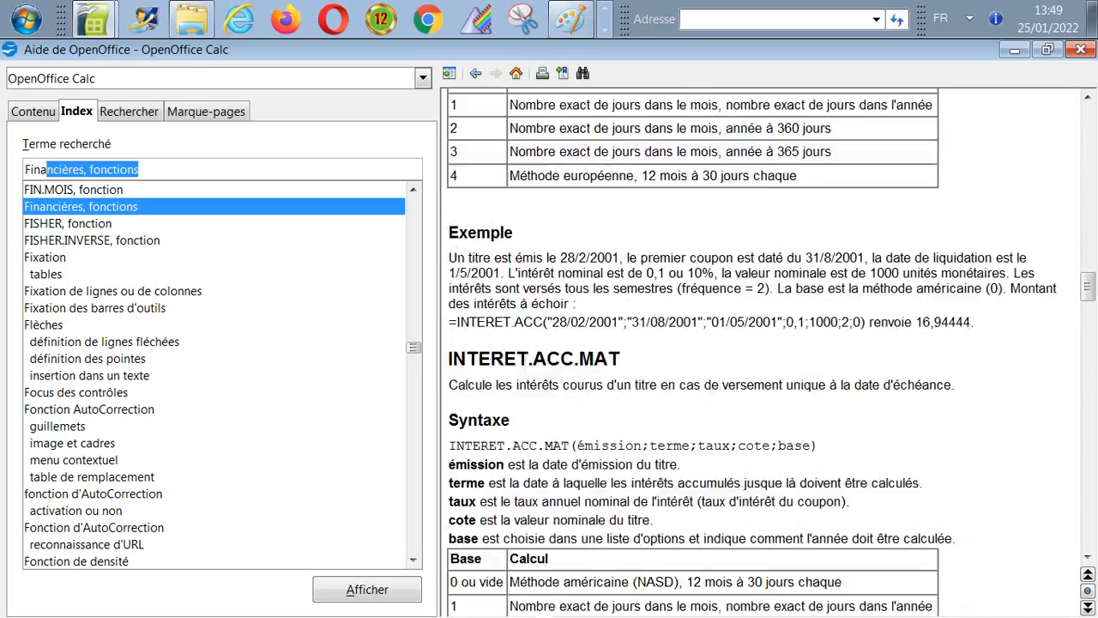
scroll(759, 343, "down", 20)
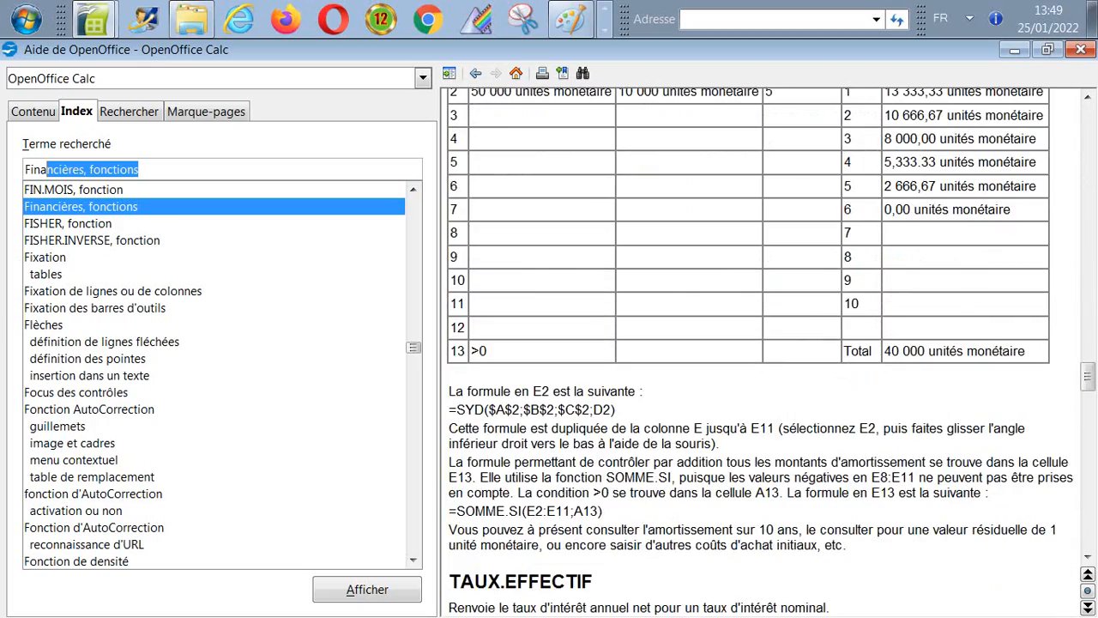
scroll(767, 344, "up", 3)
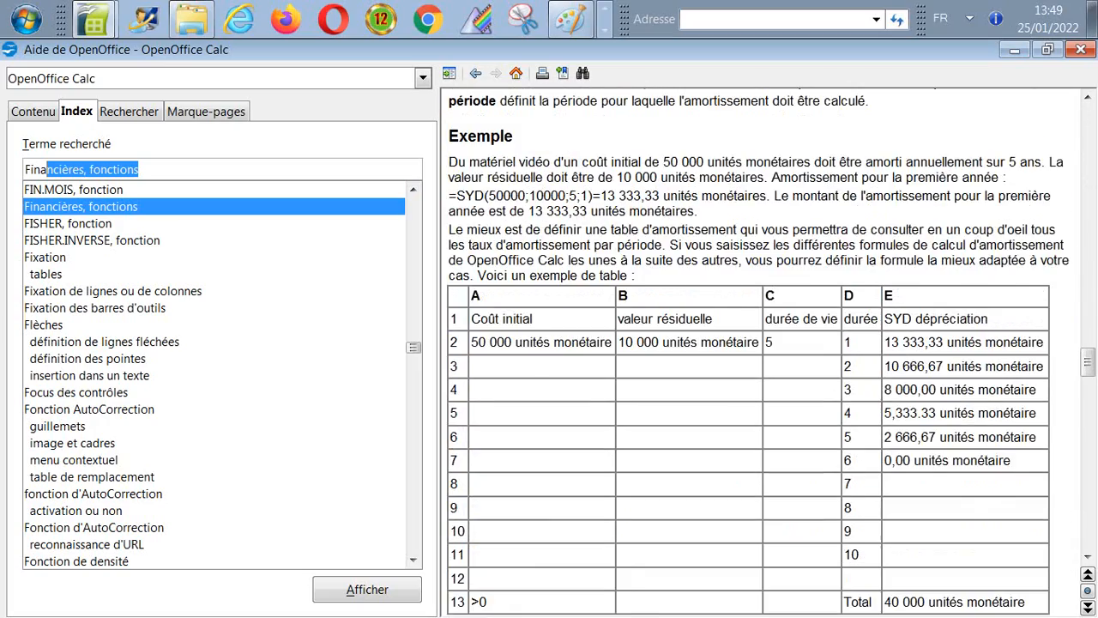
scroll(768, 343, "up", 1)
scroll(768, 343, "down", 13)
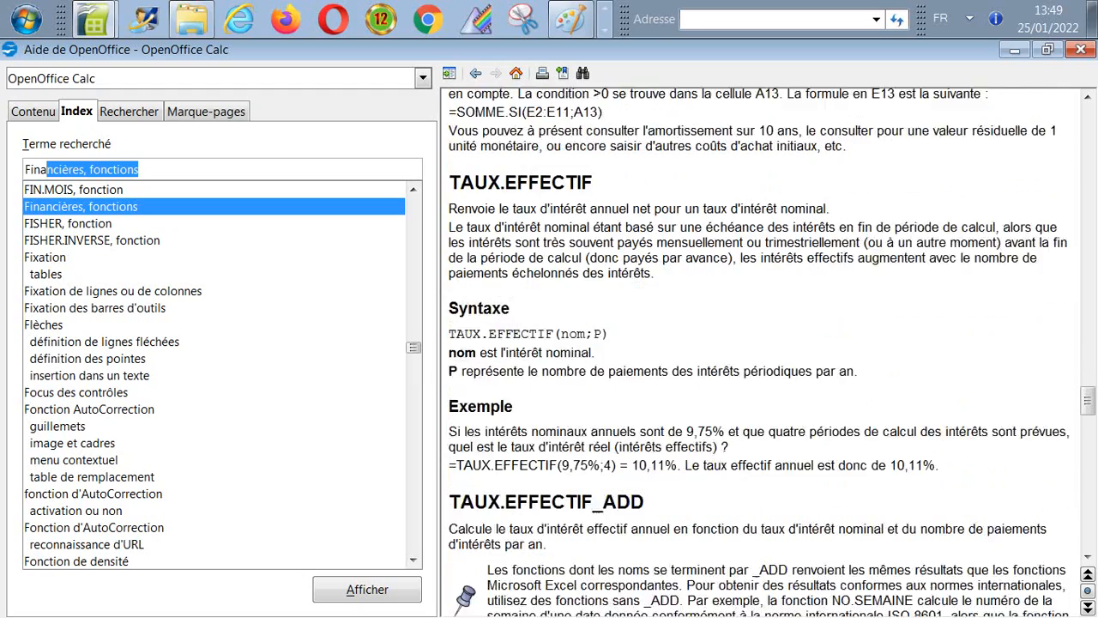
scroll(768, 343, "down", 11)
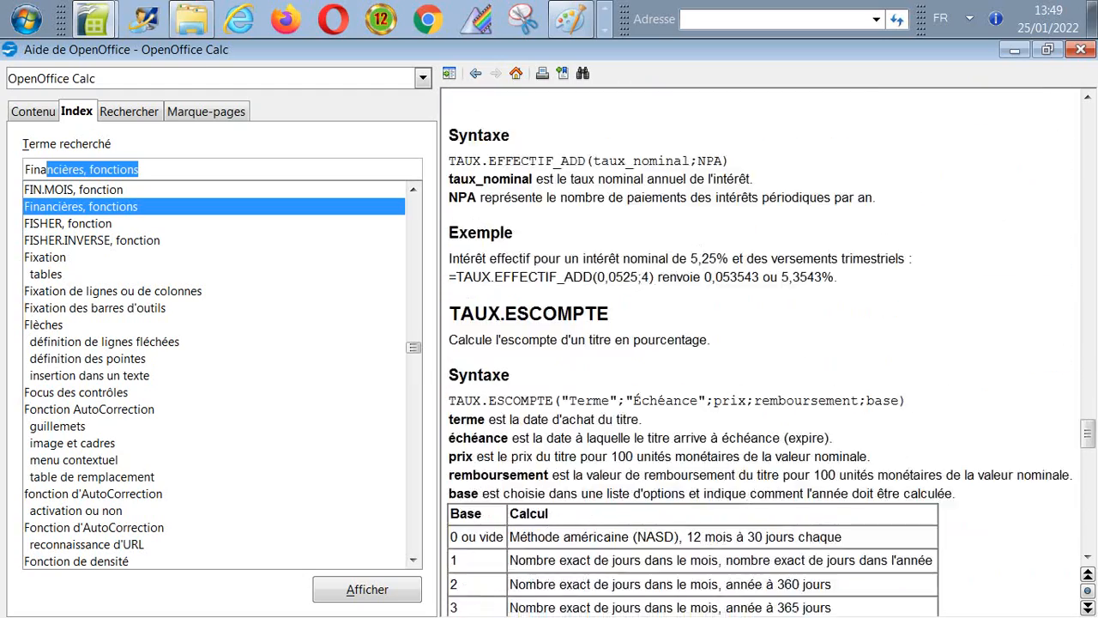
scroll(768, 343, "down", 3)
scroll(767, 343, "down", 10)
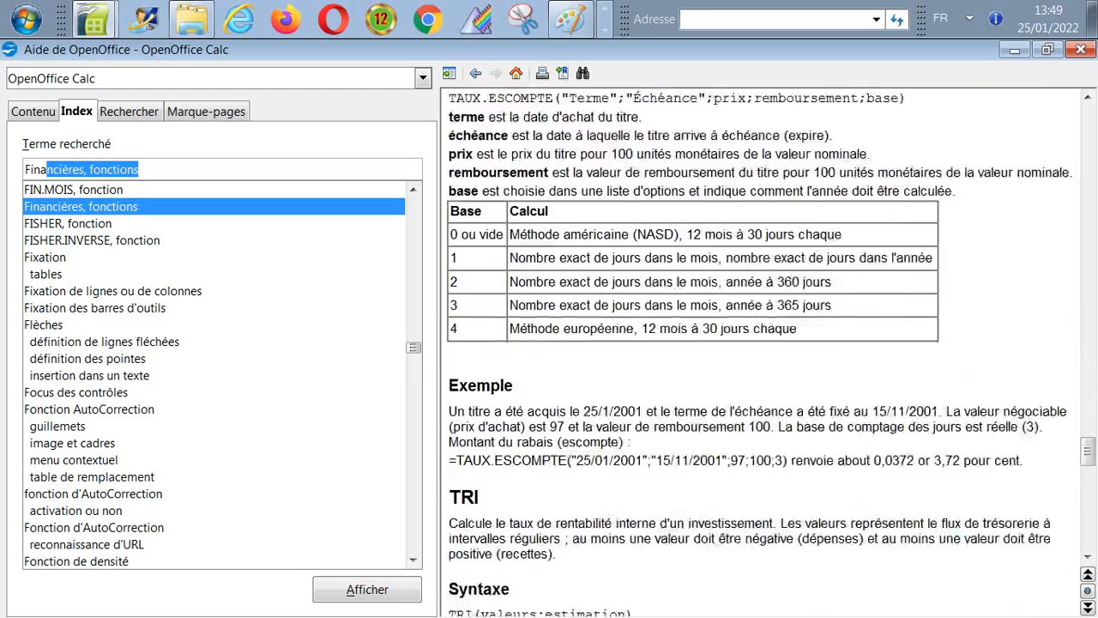
scroll(768, 343, "down", 13)
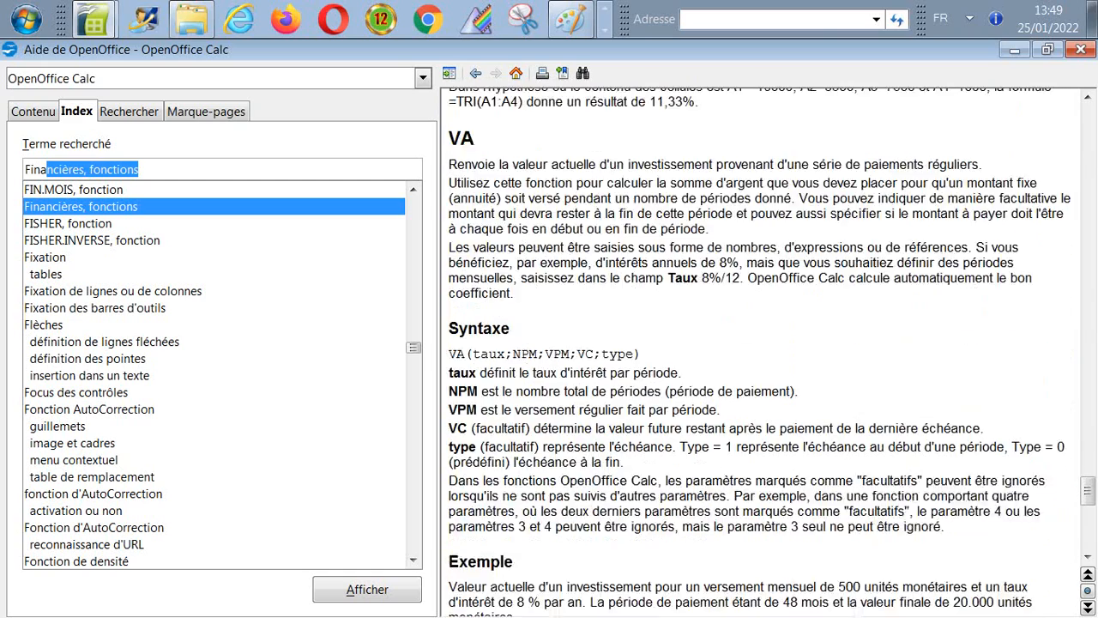
scroll(767, 343, "down", 7)
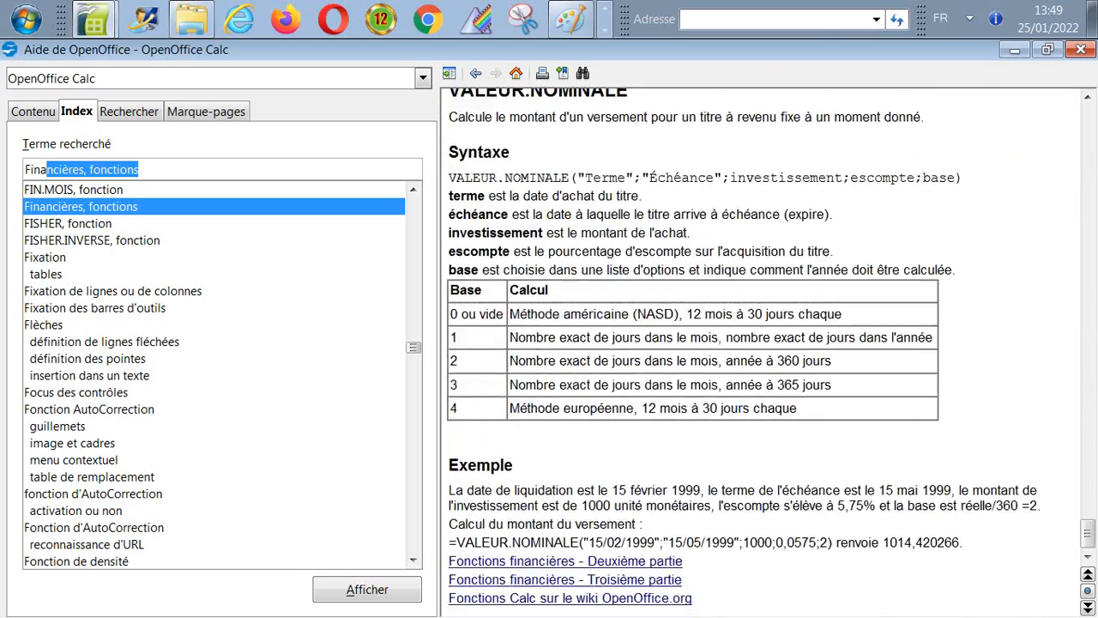
Look back through the financial functions page from the VA example to the SYD depreciation table and the INTERET.ACC syntax.
scroll(767, 343, "up", 9)
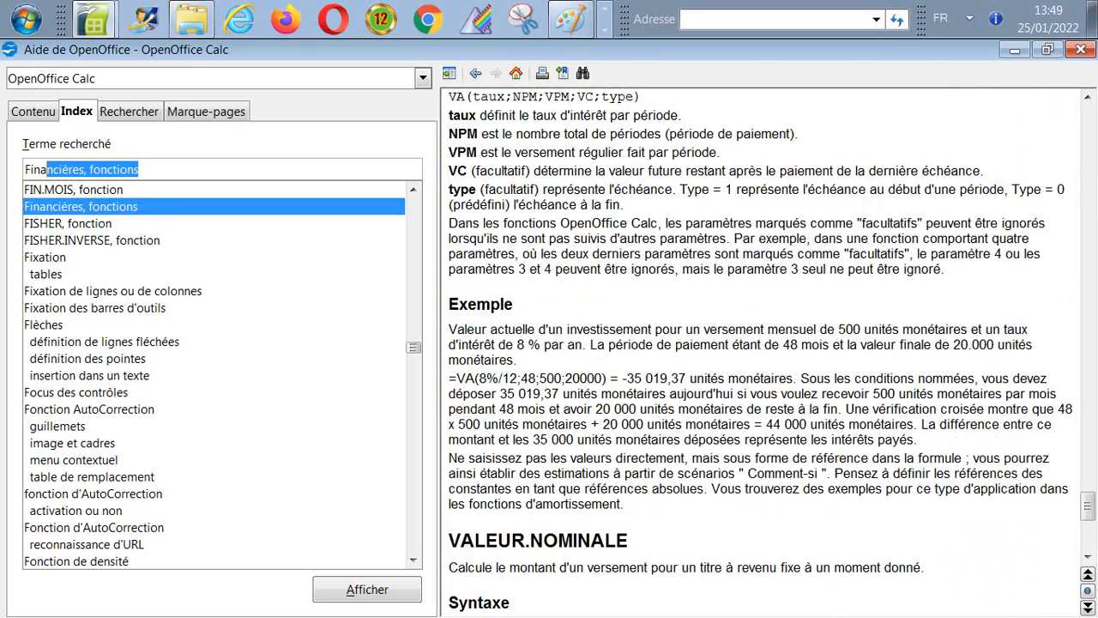
scroll(768, 343, "up", 20)
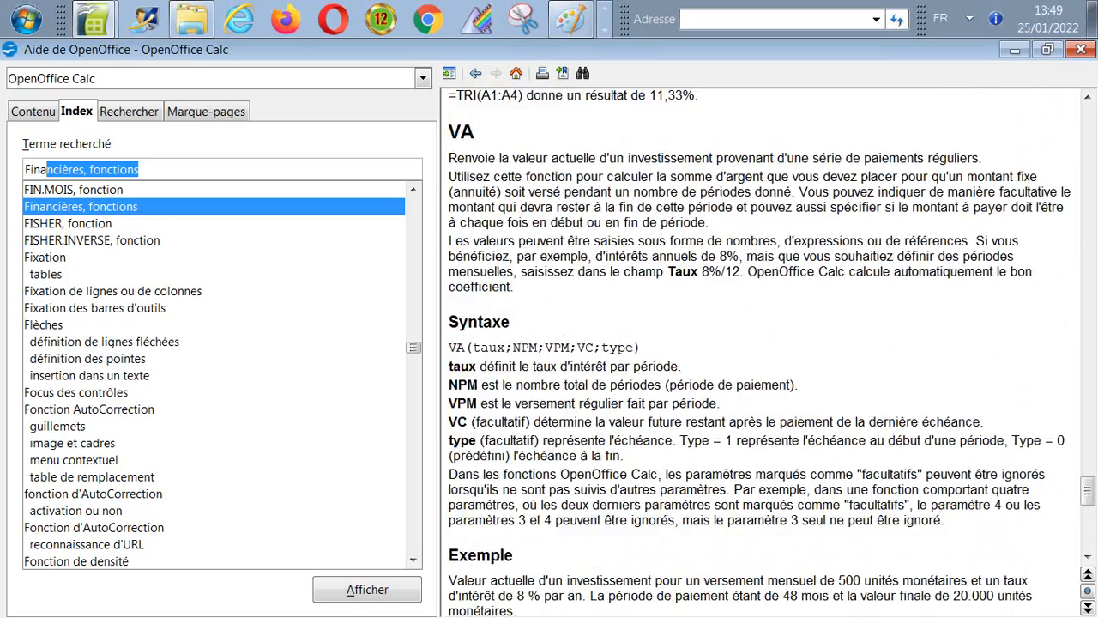
scroll(767, 343, "up", 20)
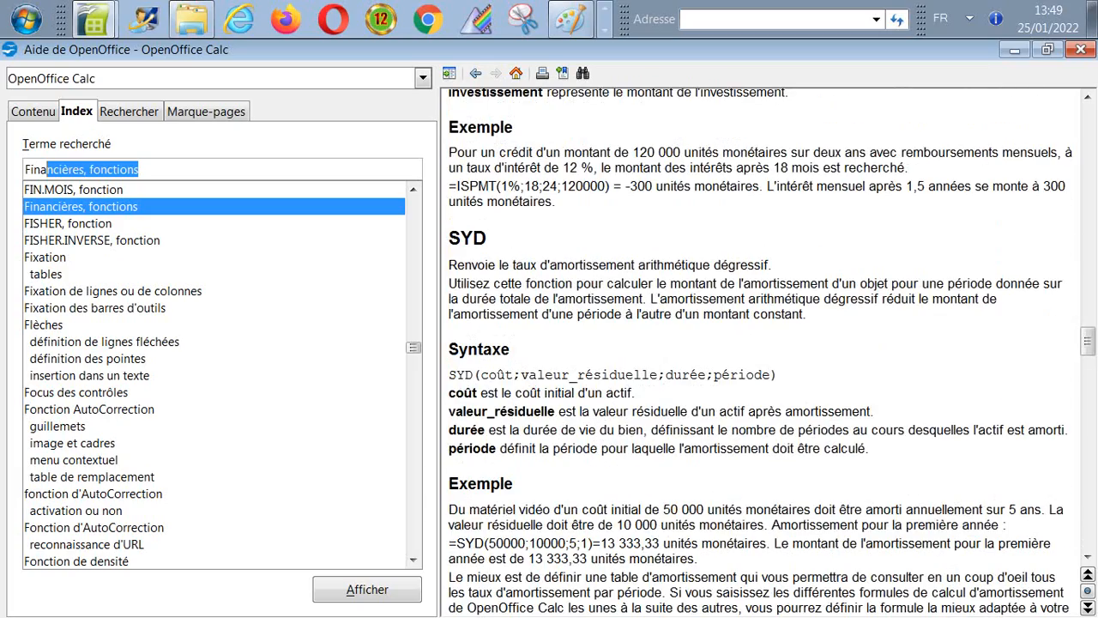
scroll(768, 343, "down", 5)
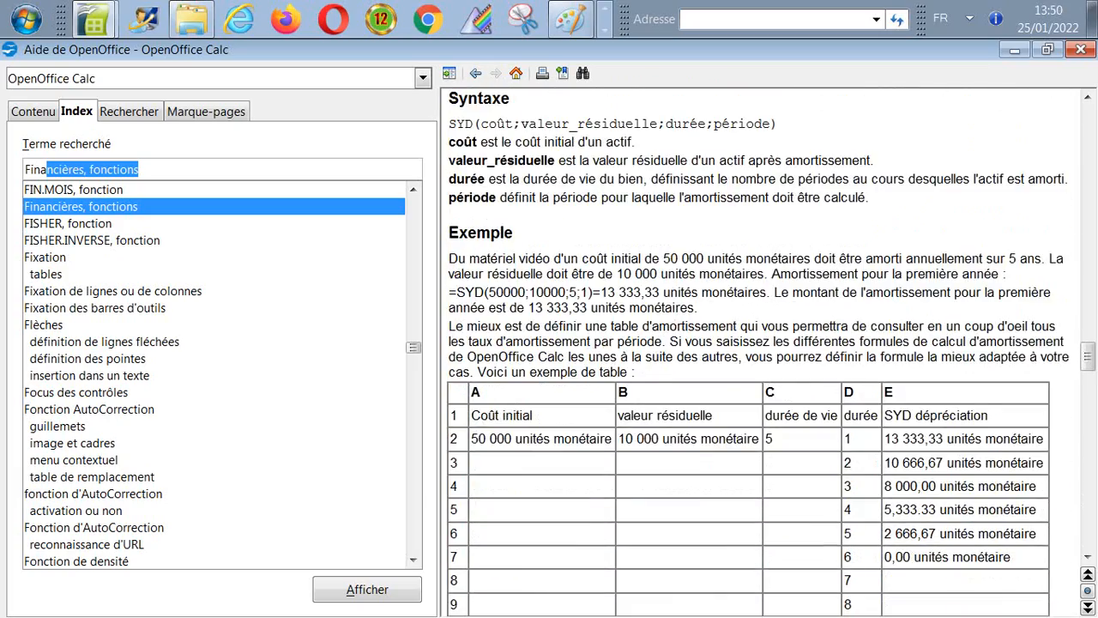
scroll(767, 352, "down", 3)
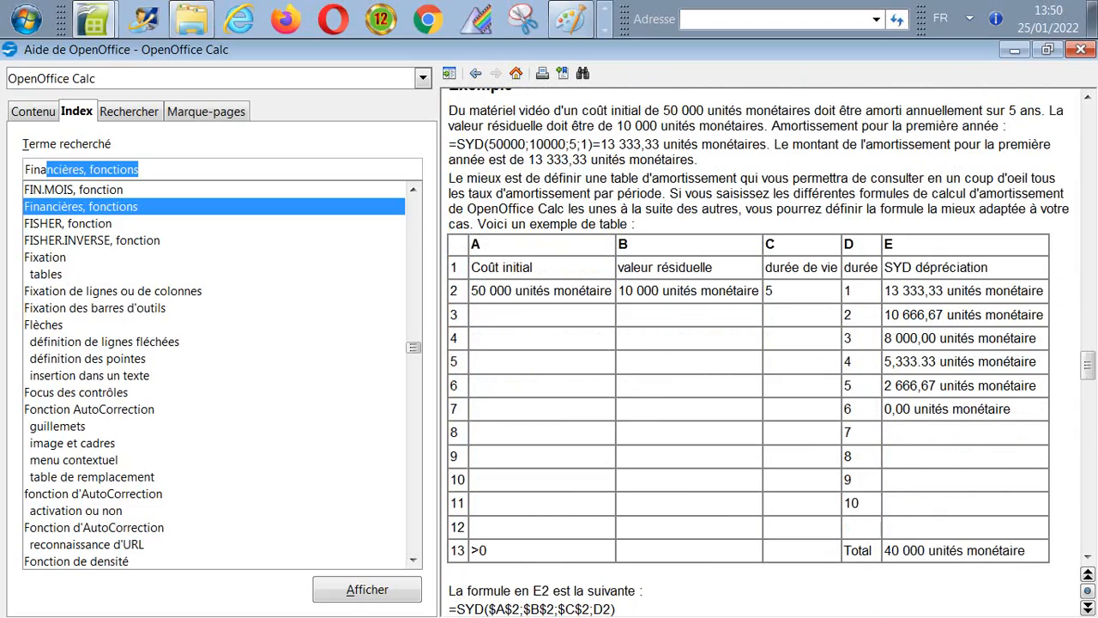
scroll(767, 343, "up", 20)
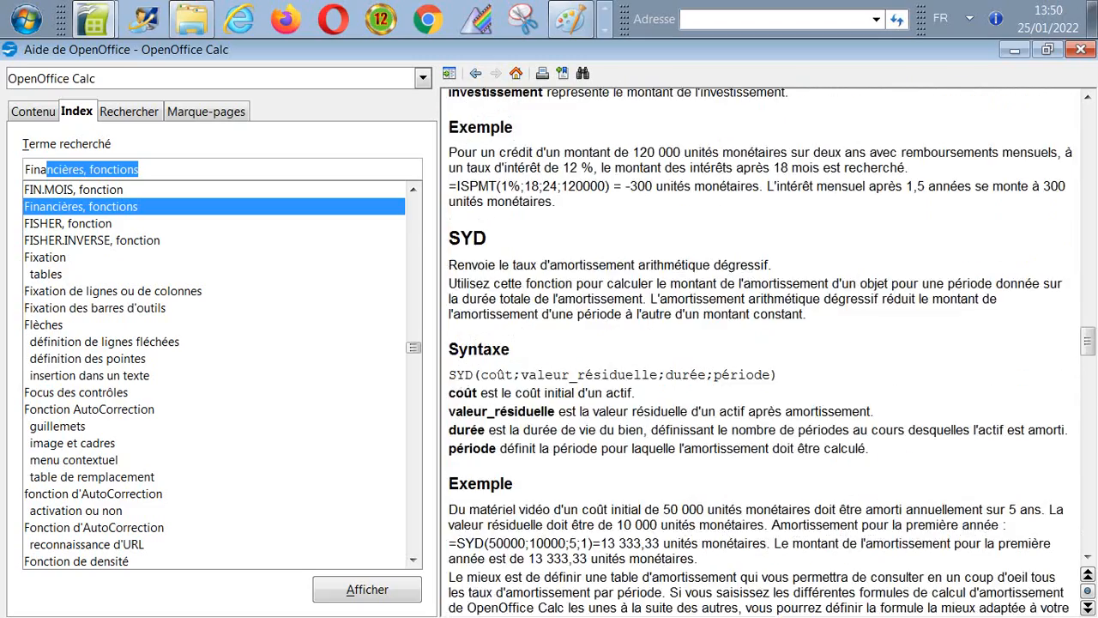
scroll(767, 352, "up", 20)
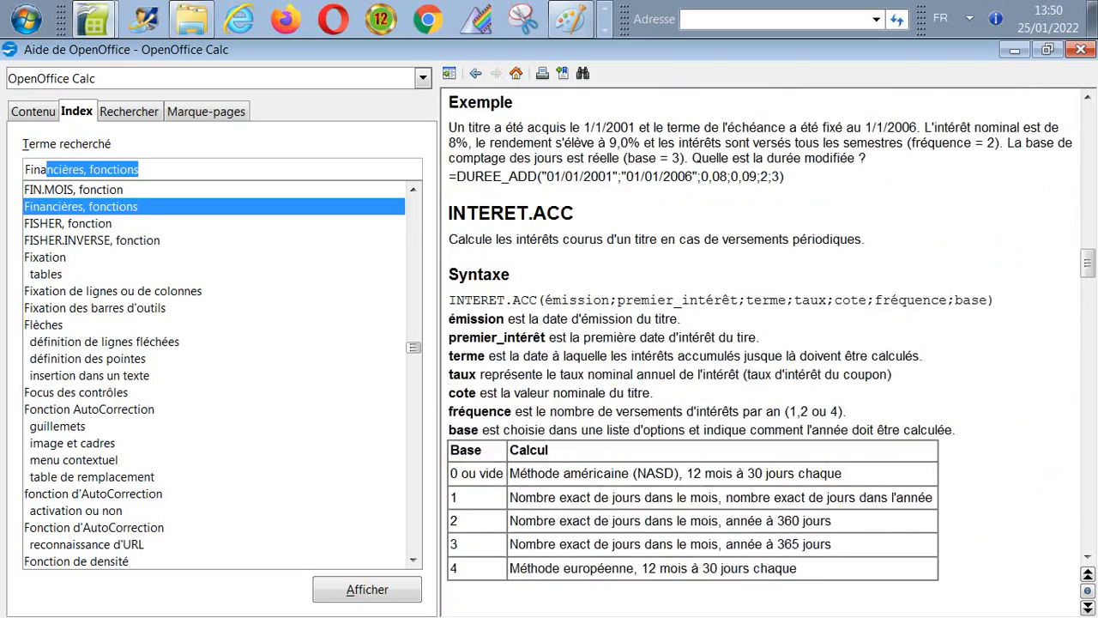
Return to the beginning of the "Fonctions financières - Première partie" page and try to display the index term "Financières, fonctions deuxième".
scroll(767, 352, "up", 18)
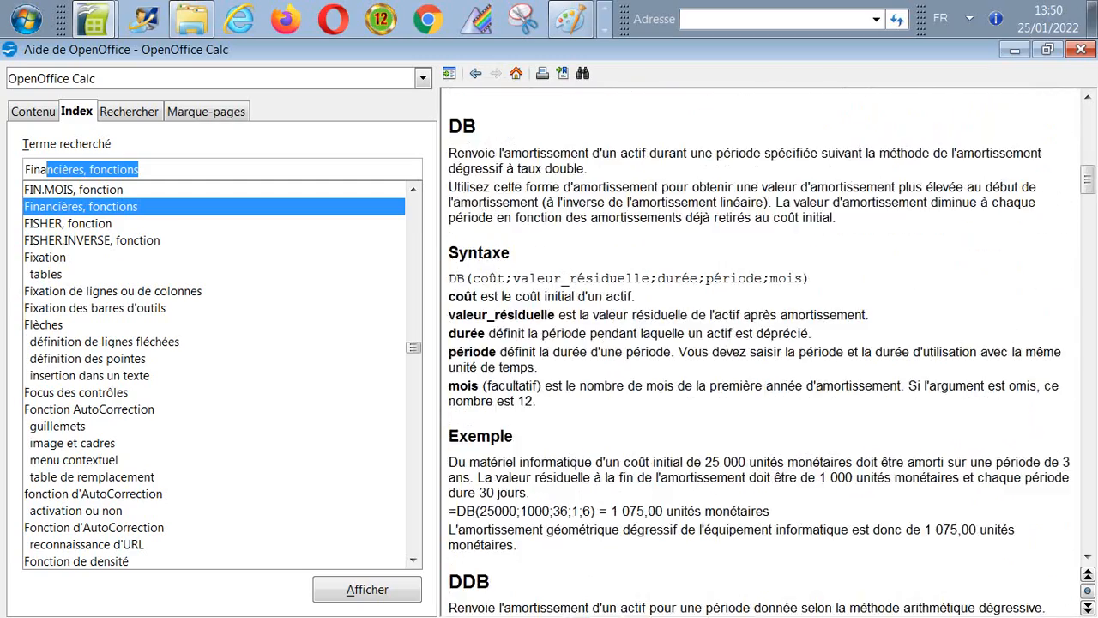
scroll(767, 352, "up", 2)
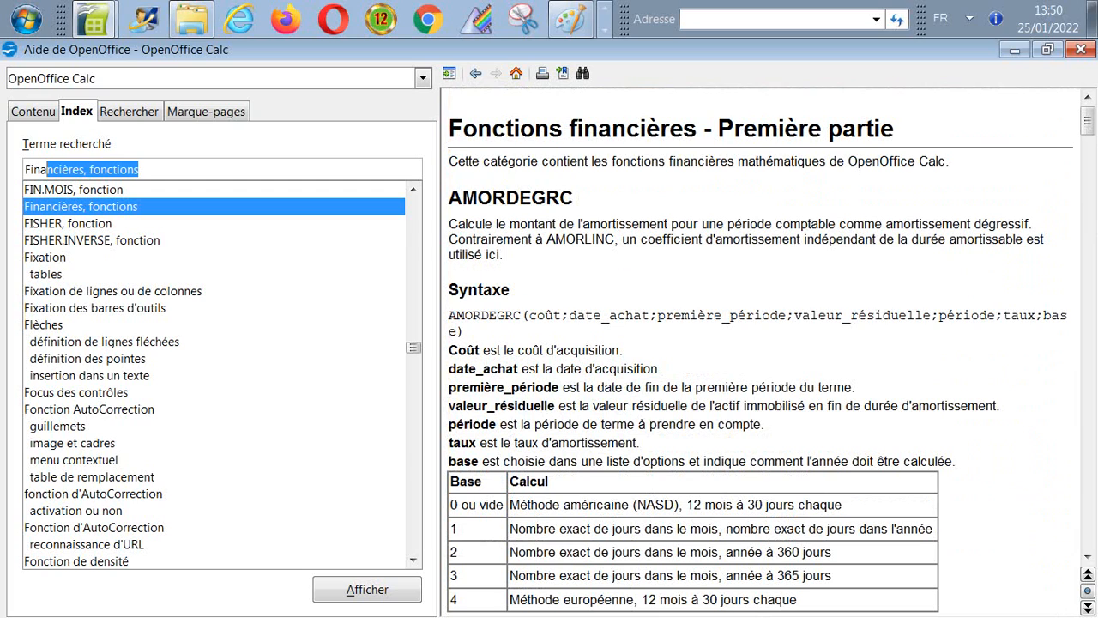
key("End")
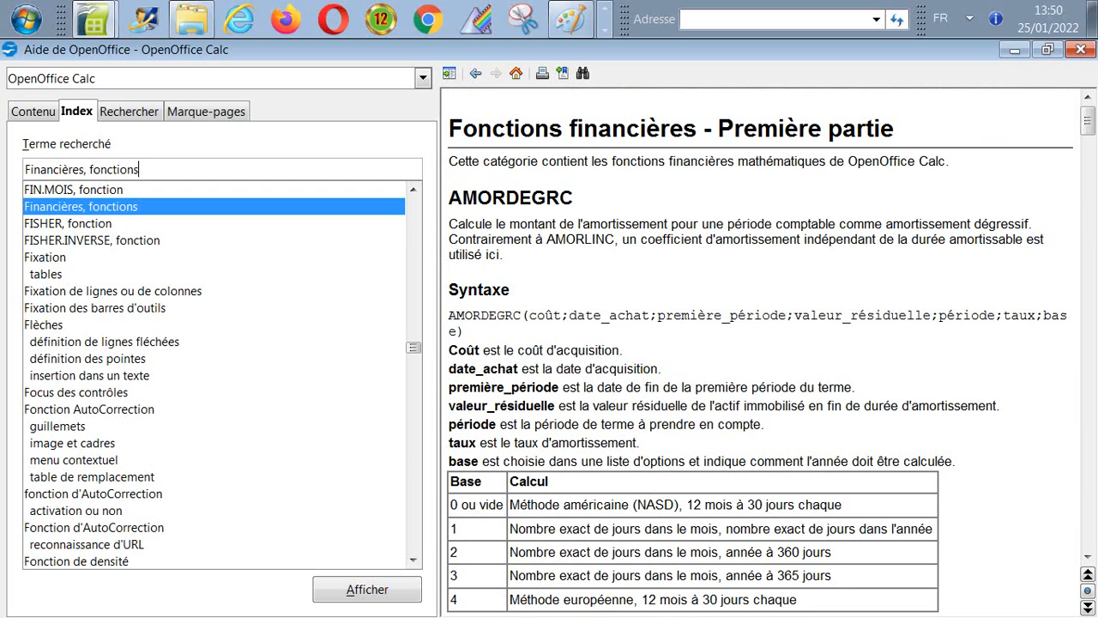
type("de")
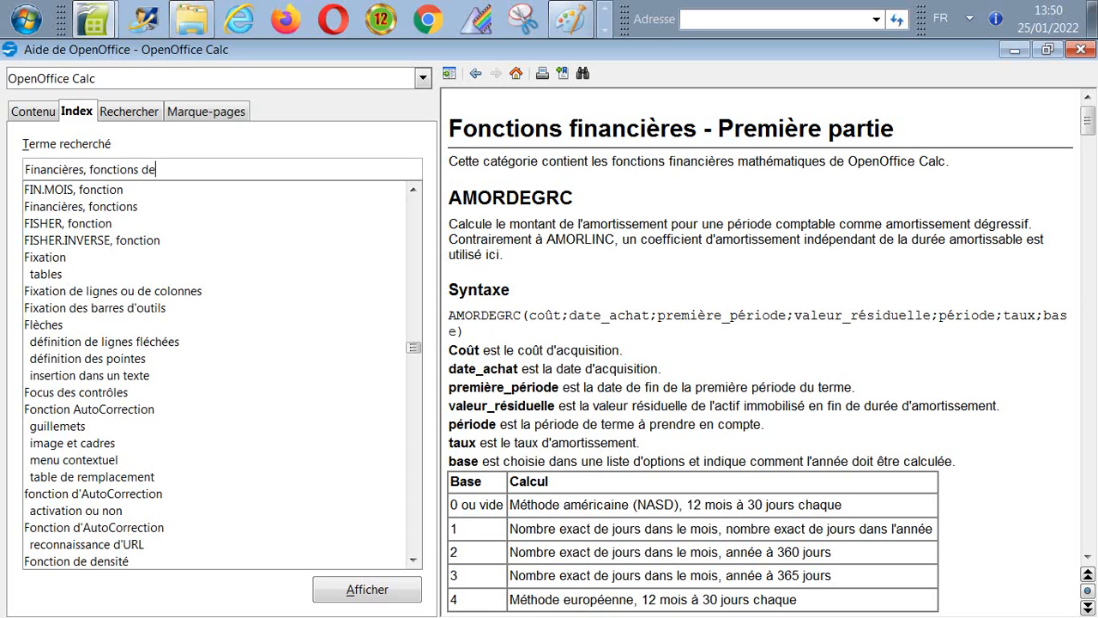
type("uxième")
left_click(367, 589)
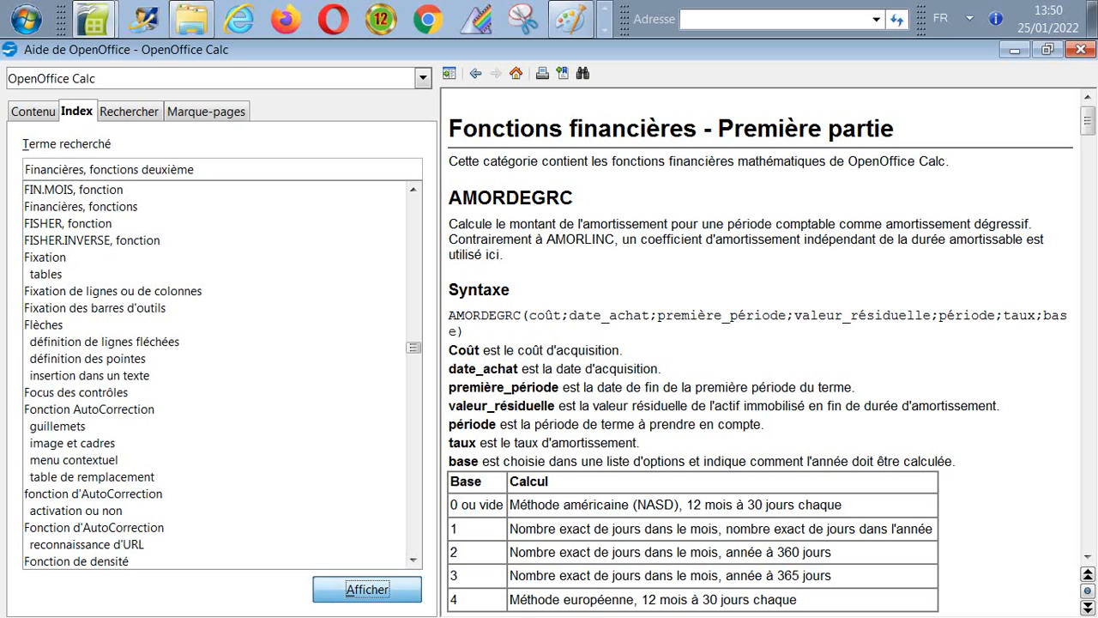
scroll(759, 351, "down", 1)
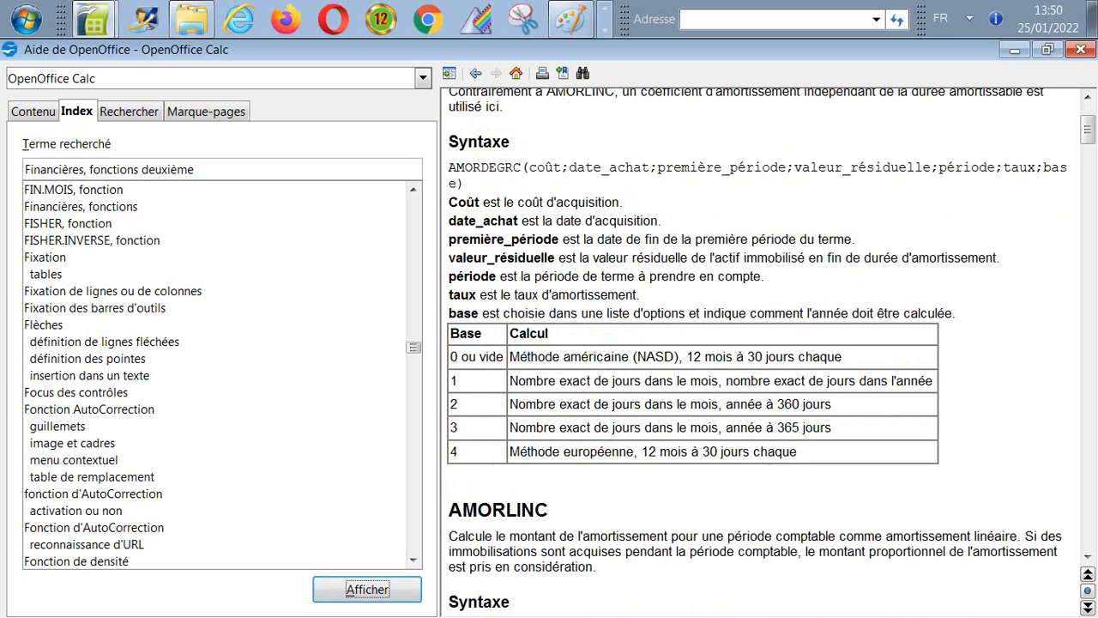
scroll(759, 352, "up", 1)
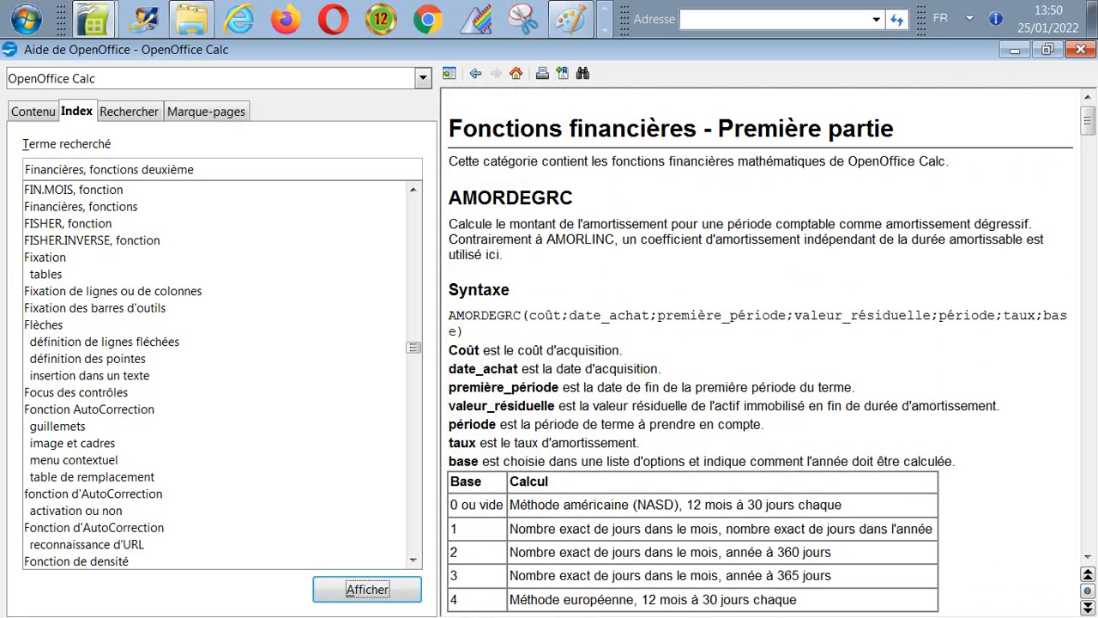
scroll(771, 353, "down", 1)
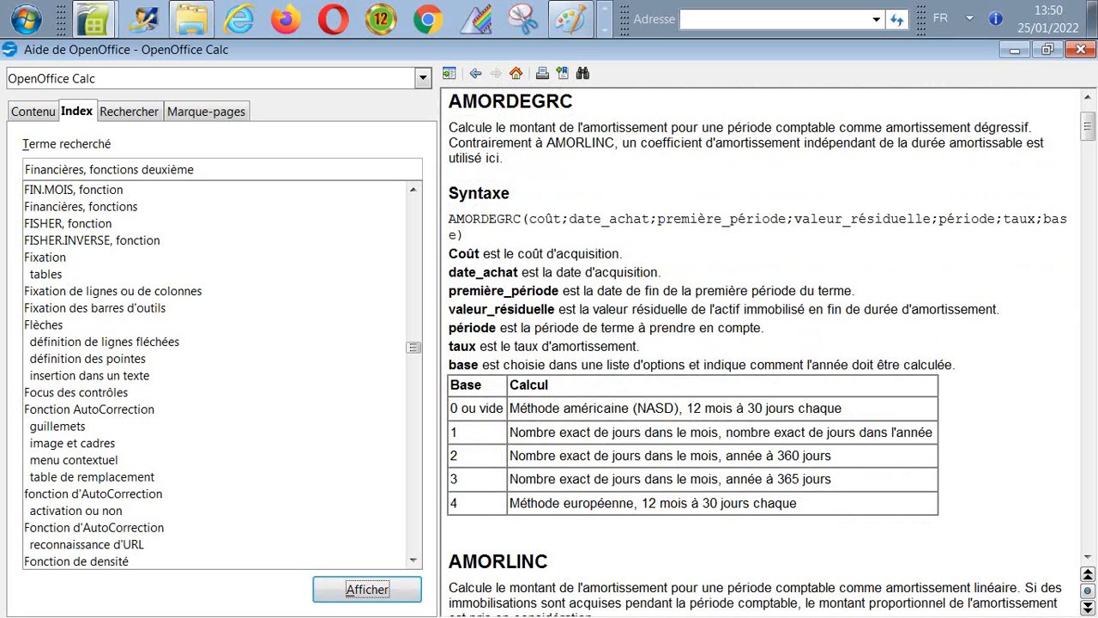
scroll(760, 352, "up", 1)
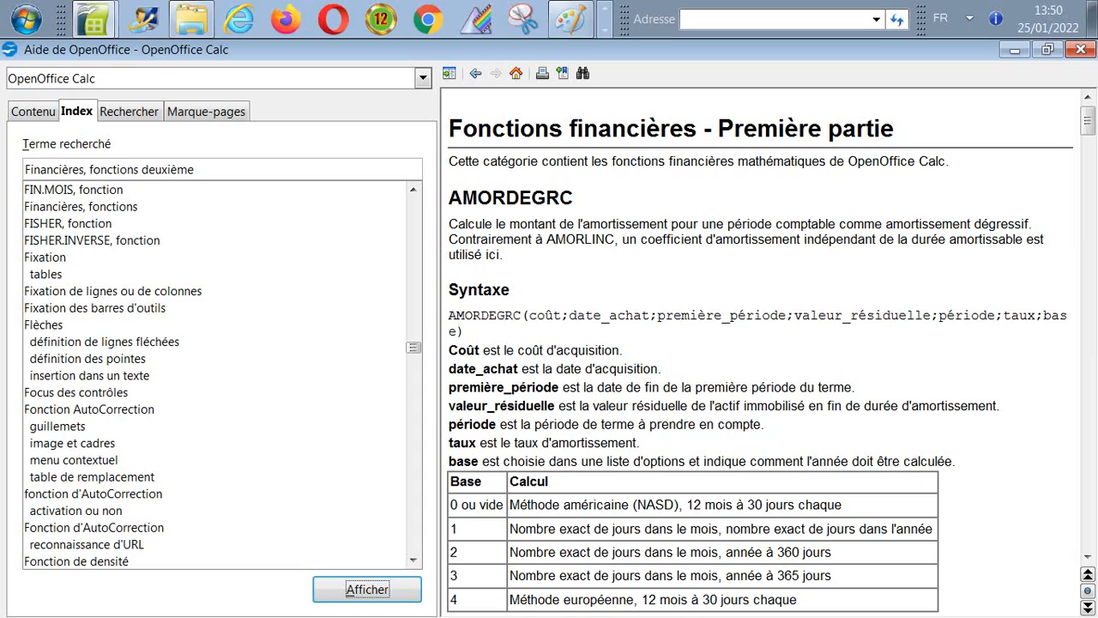
Skim the first financial functions page from AMORDEGRC through DB, INTERET.ACC and TAUX.EFFECTIF_ADD to the links after VALEUR.NOMINALE.
scroll(771, 351, "down", 12)
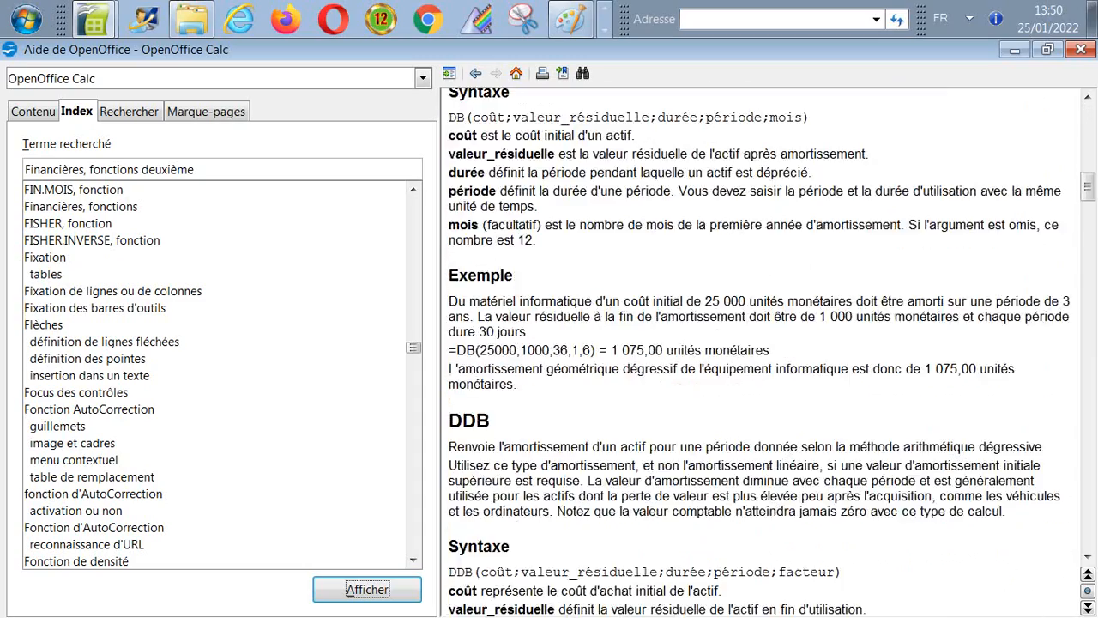
scroll(771, 352, "down", 15)
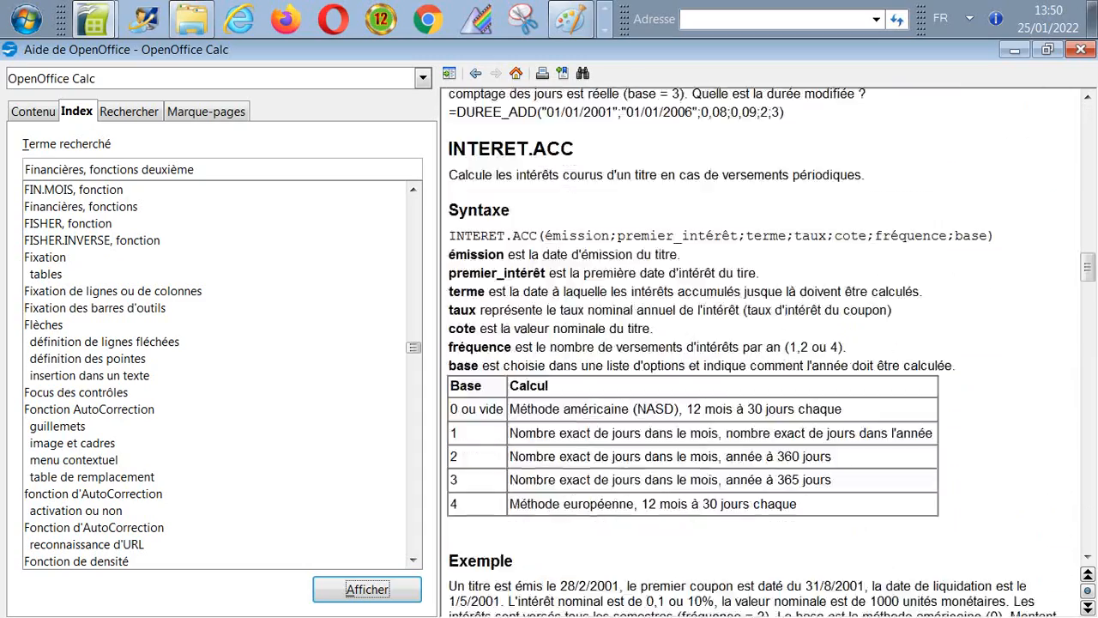
scroll(771, 351, "down", 6)
scroll(771, 351, "down", 3)
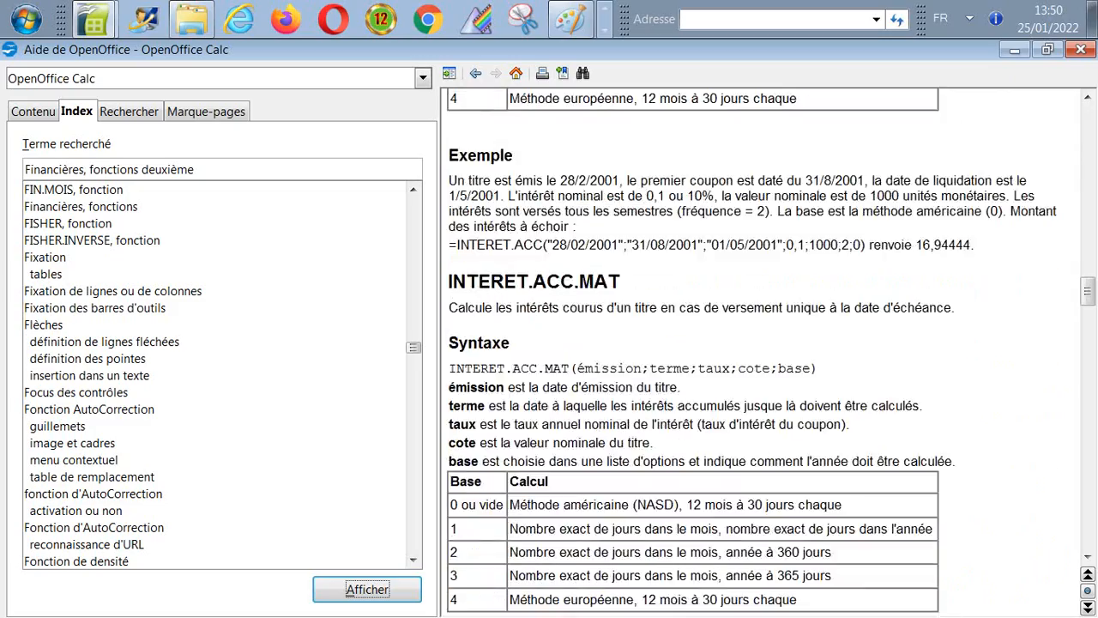
scroll(875, 182, "down", 20)
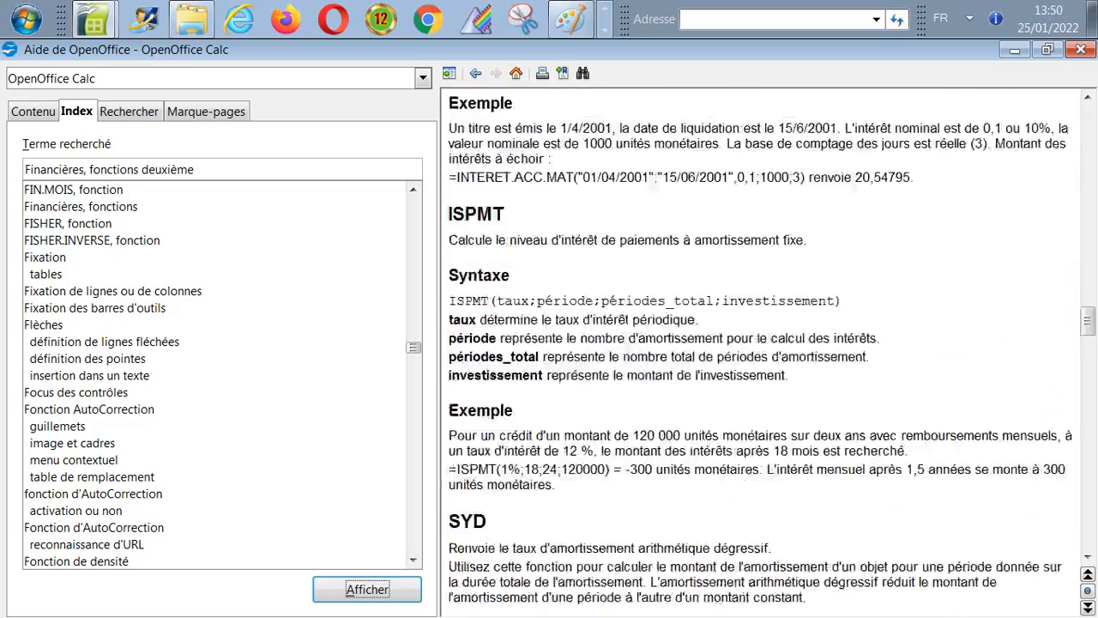
scroll(871, 182, "down", 20)
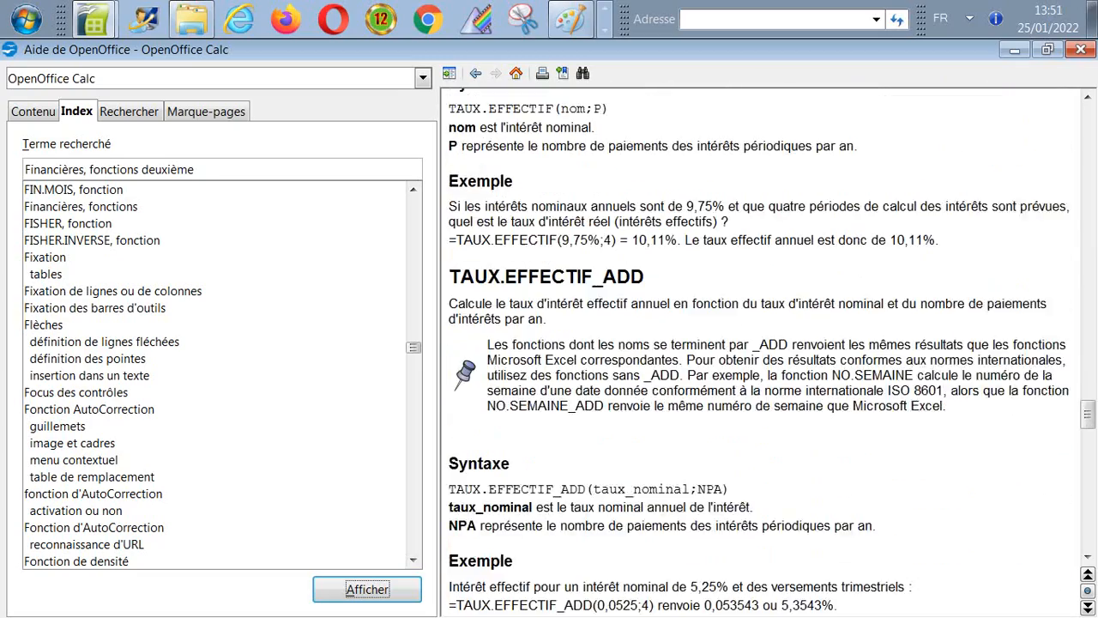
scroll(771, 351, "down", 20)
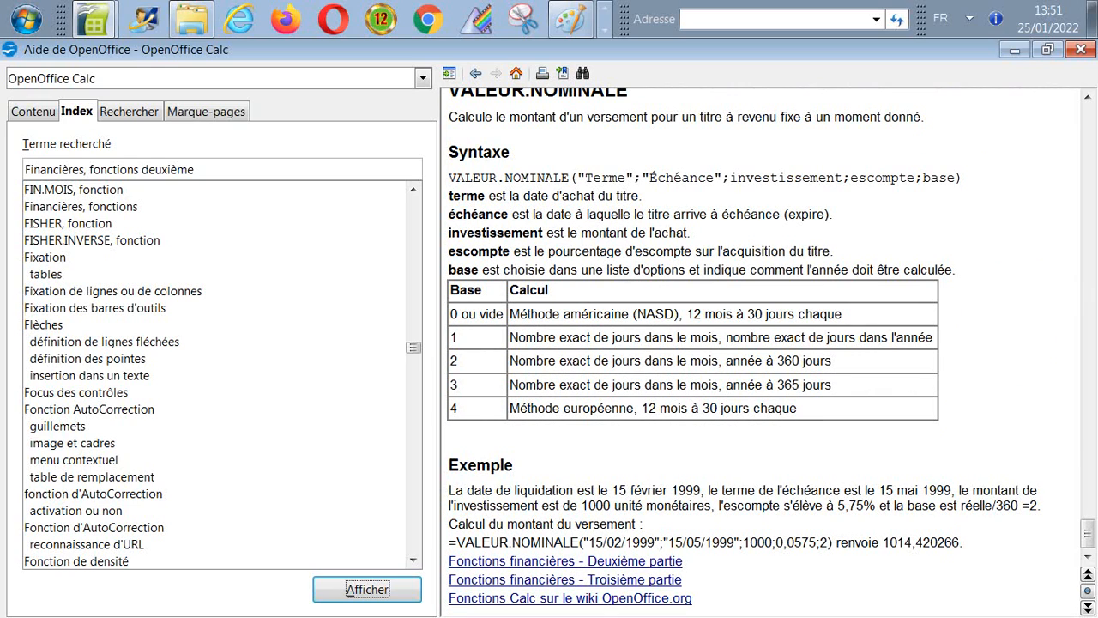
Open the help page "Catégorie Finances : partie 2" and skim its function entries from AMORLIN to VPM.
key("Return")
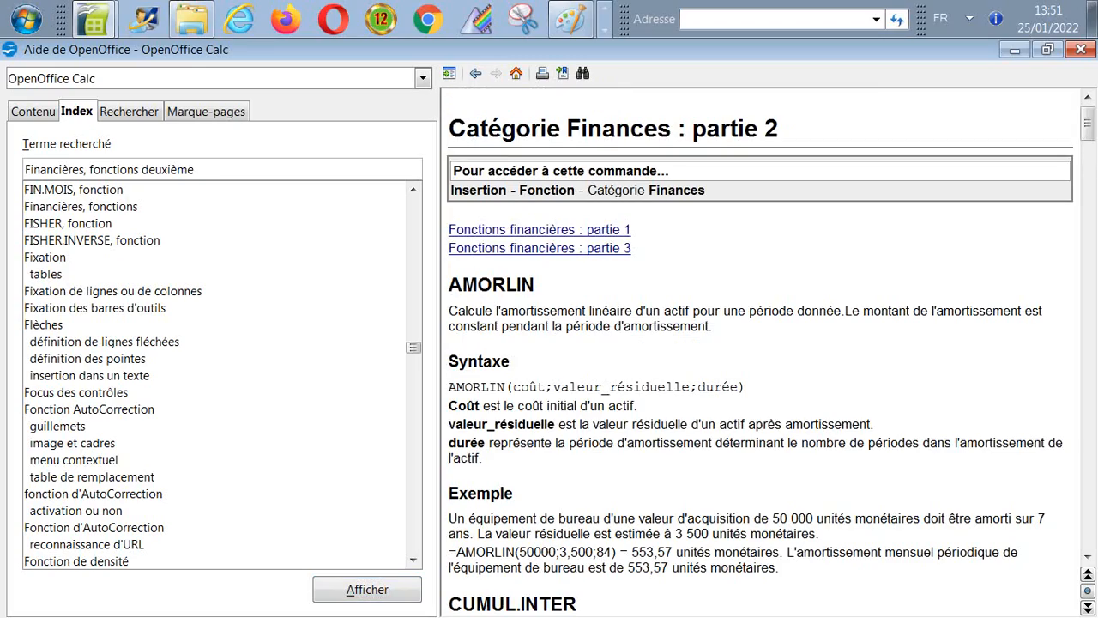
scroll(759, 344, "down", 20)
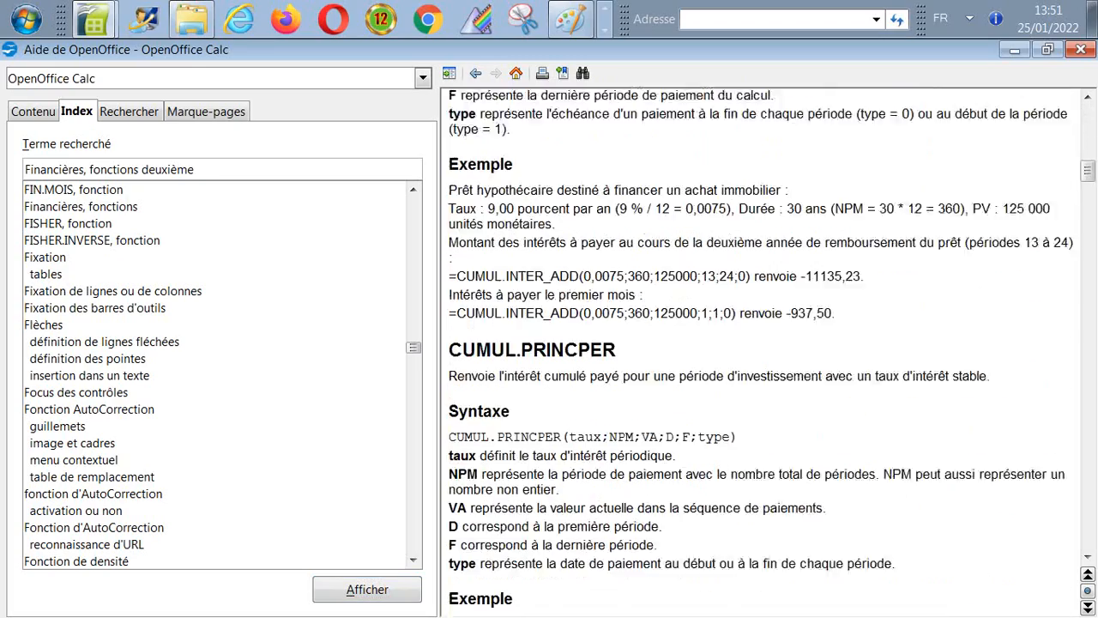
scroll(759, 343, "down", 15)
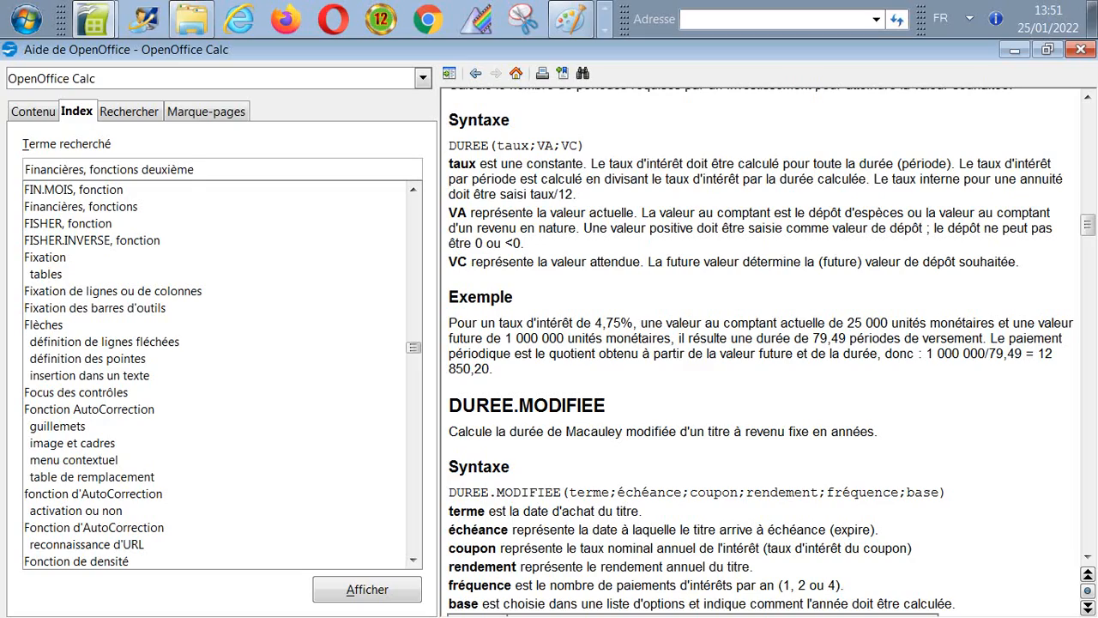
scroll(759, 343, "down", 20)
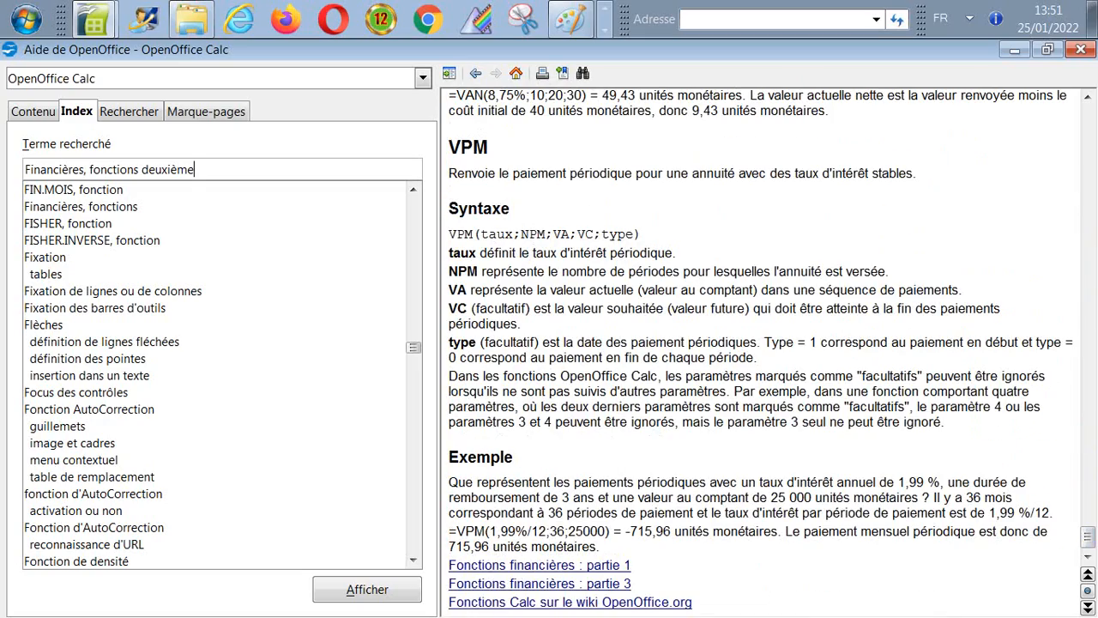
Open the linked page "Fonctions financières : partie 3" and skim its entries from DATE.COUPON.PREC to the VDB syntax and example.
left_click(539, 583)
scroll(759, 344, "down", 5)
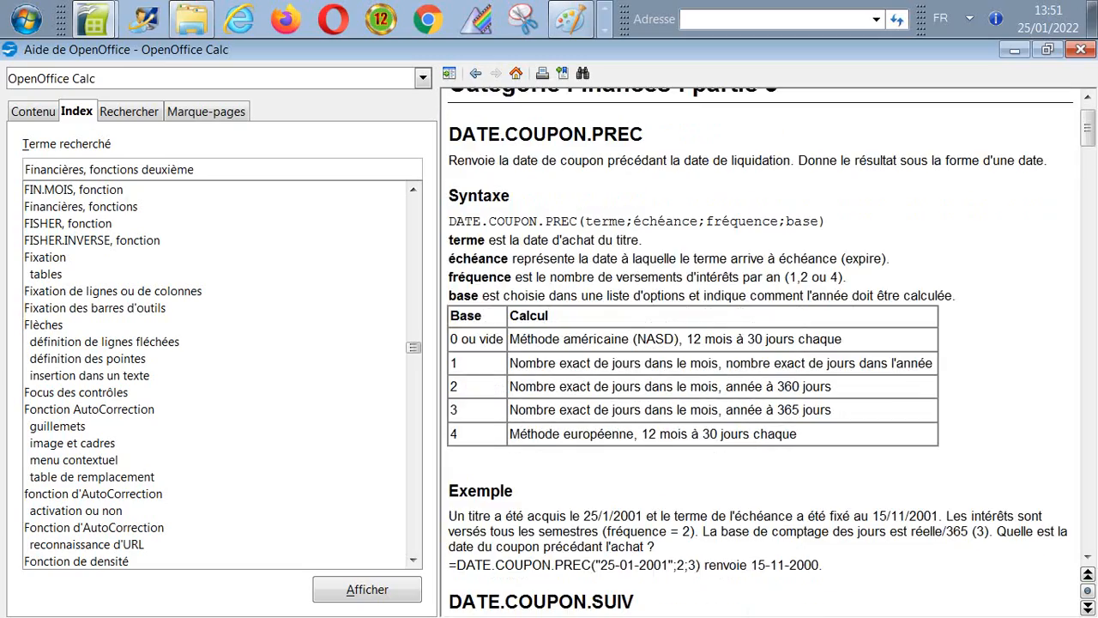
scroll(759, 343, "down", 10)
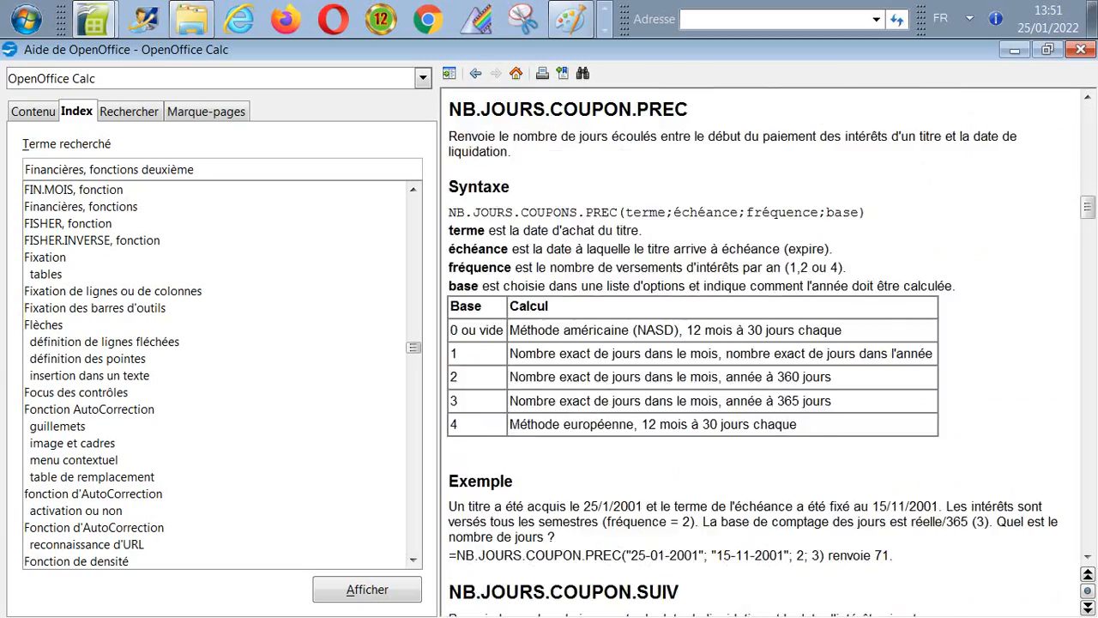
scroll(771, 352, "down", 10)
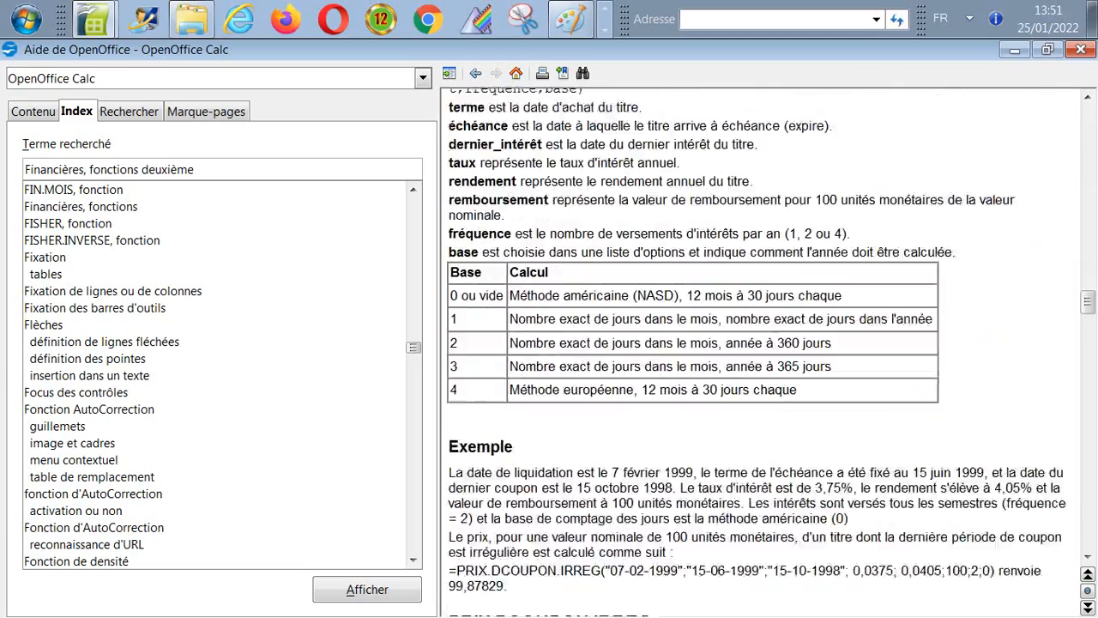
scroll(759, 344, "down", 10)
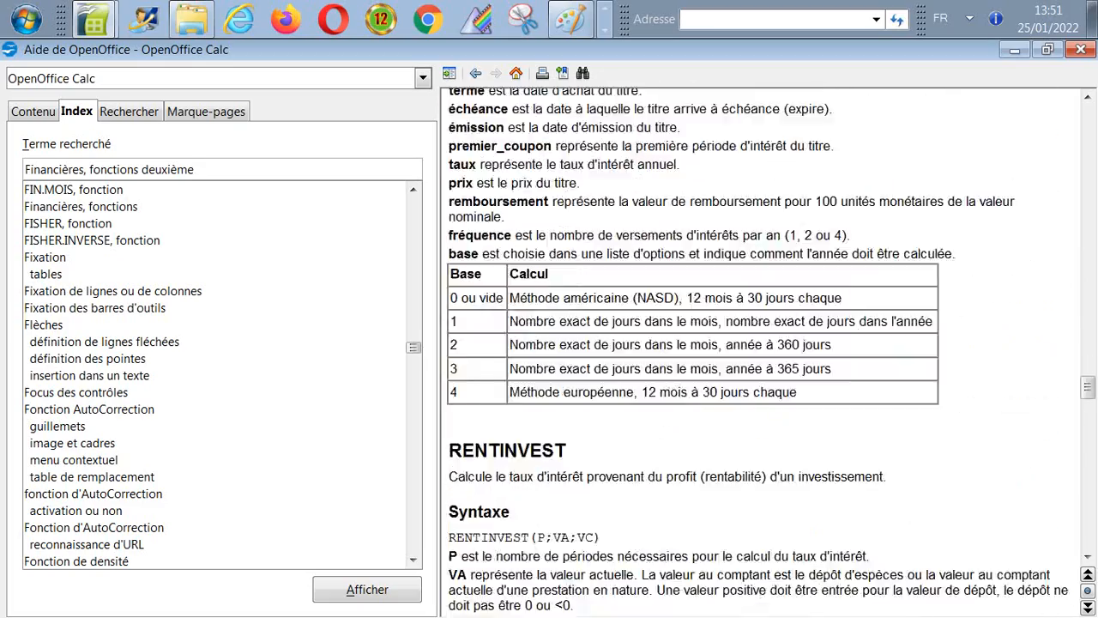
scroll(759, 343, "down", 10)
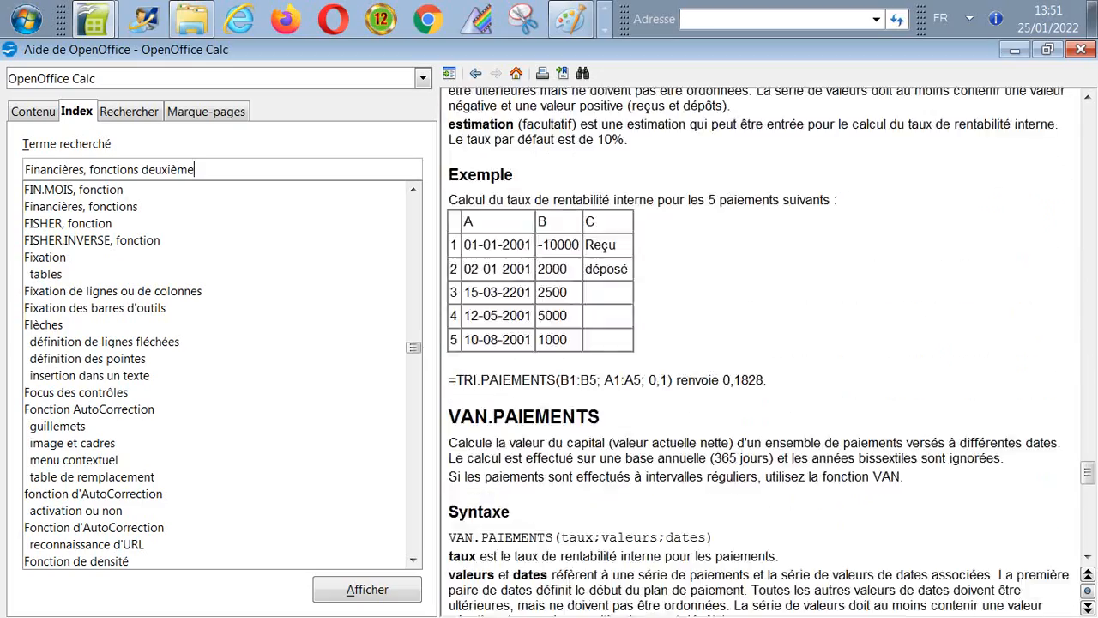
scroll(759, 343, "up", 3)
scroll(760, 343, "up", 2)
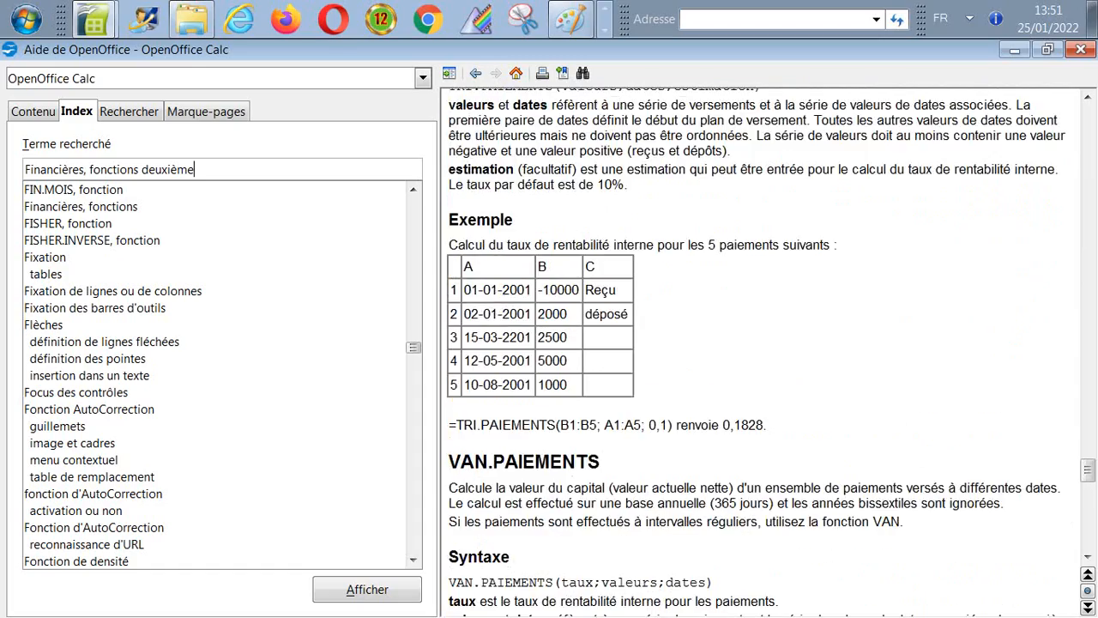
scroll(759, 343, "down", 6)
scroll(759, 343, "down", 12)
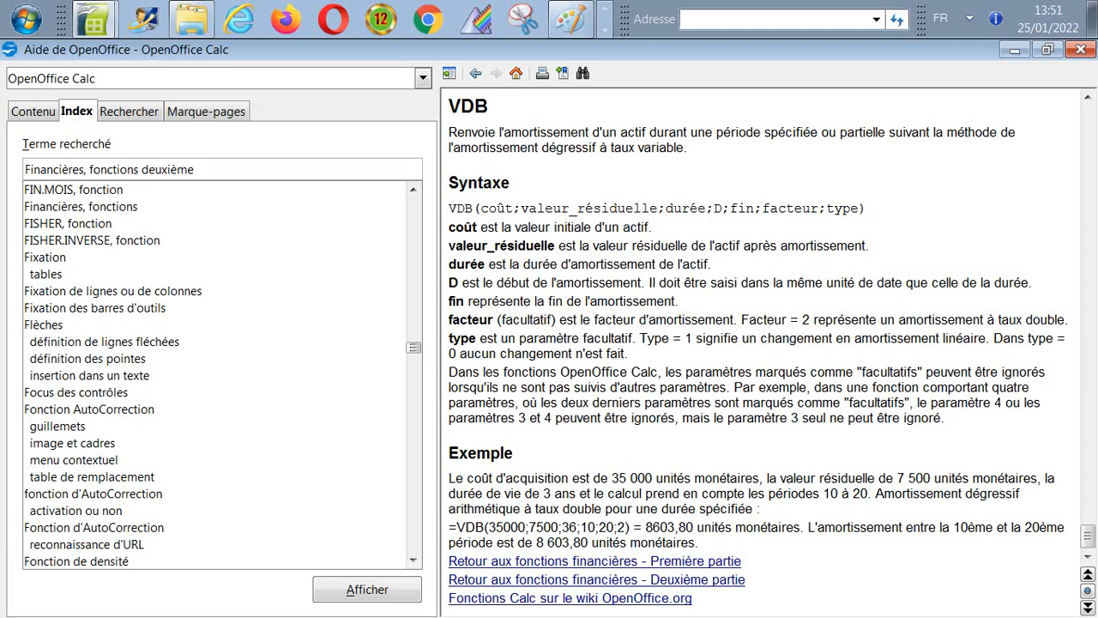
Look back through the third financial functions page from VDB past VAN.PAIEMENTS, TAUX and PRIX.PCOUPON.IRREG to DATE.COUPON.PREC.
scroll(760, 343, "up", 2)
scroll(759, 343, "down", 2)
scroll(759, 343, "up", 7)
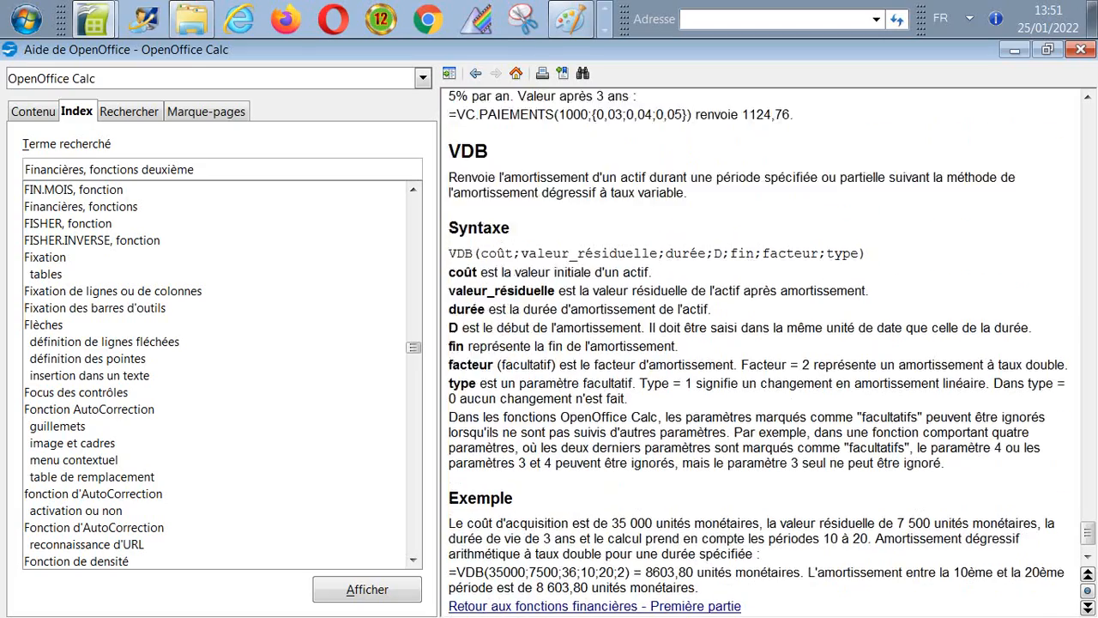
scroll(759, 343, "up", 15)
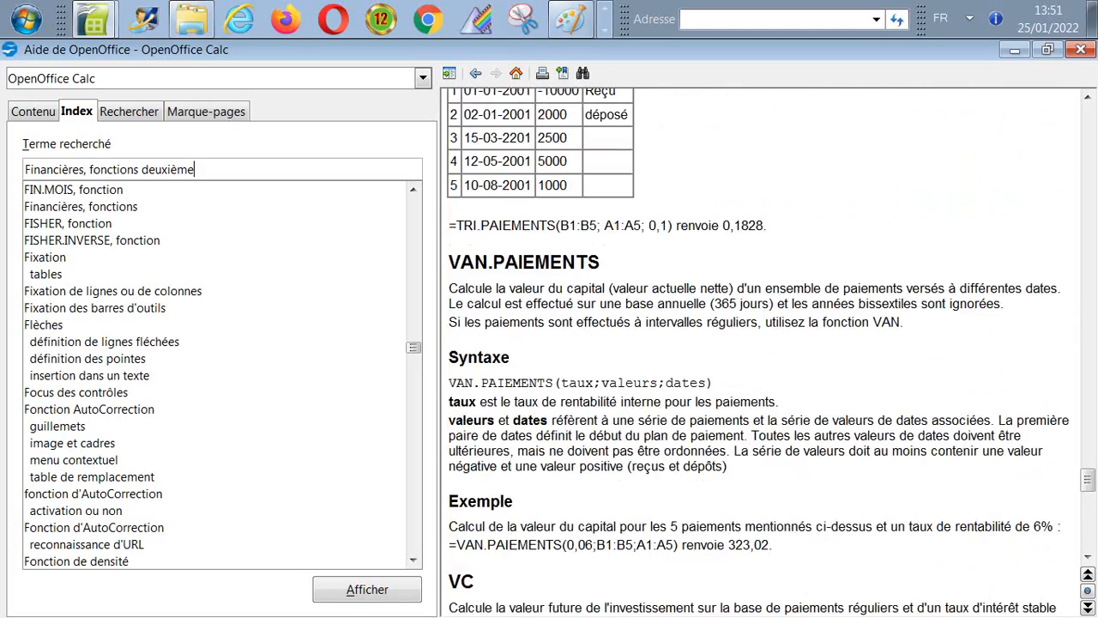
scroll(759, 343, "up", 15)
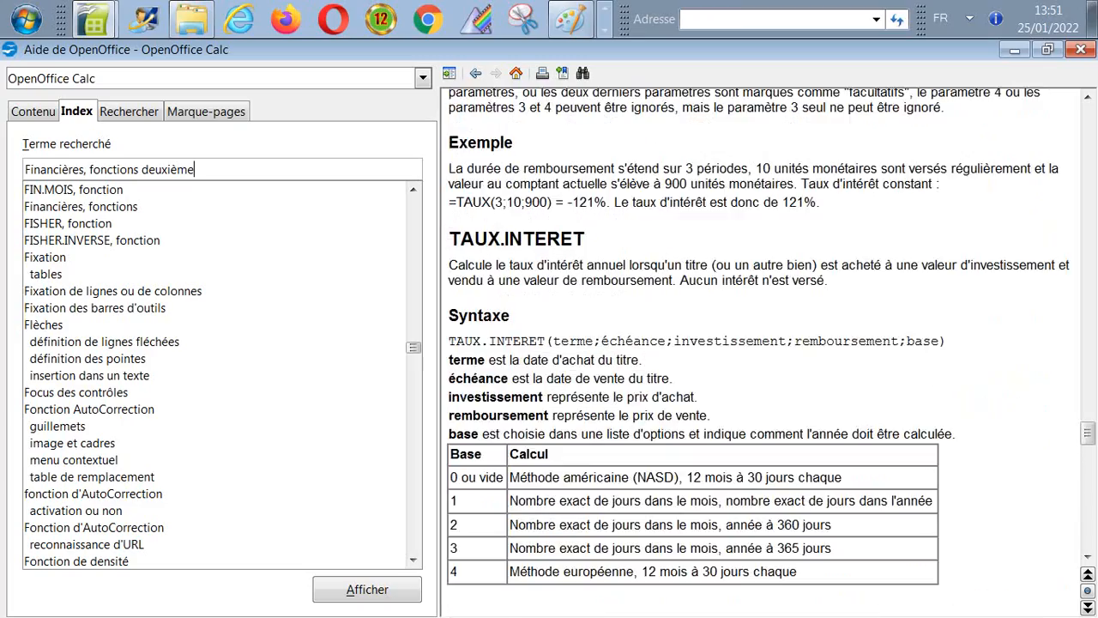
scroll(760, 343, "up", 3)
scroll(759, 343, "up", 15)
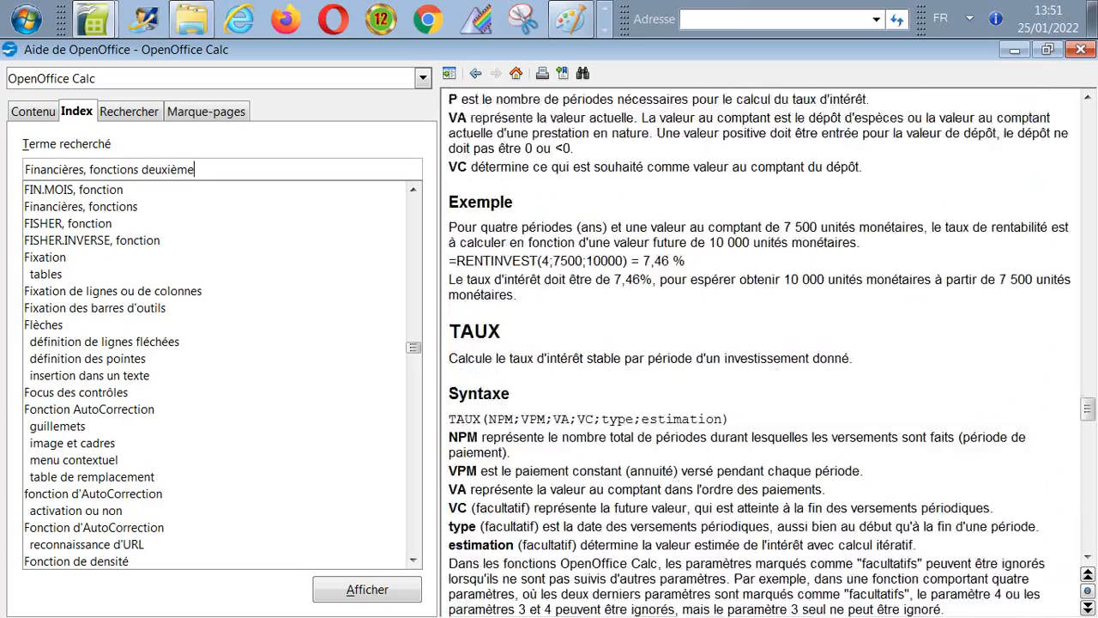
scroll(759, 343, "up", 15)
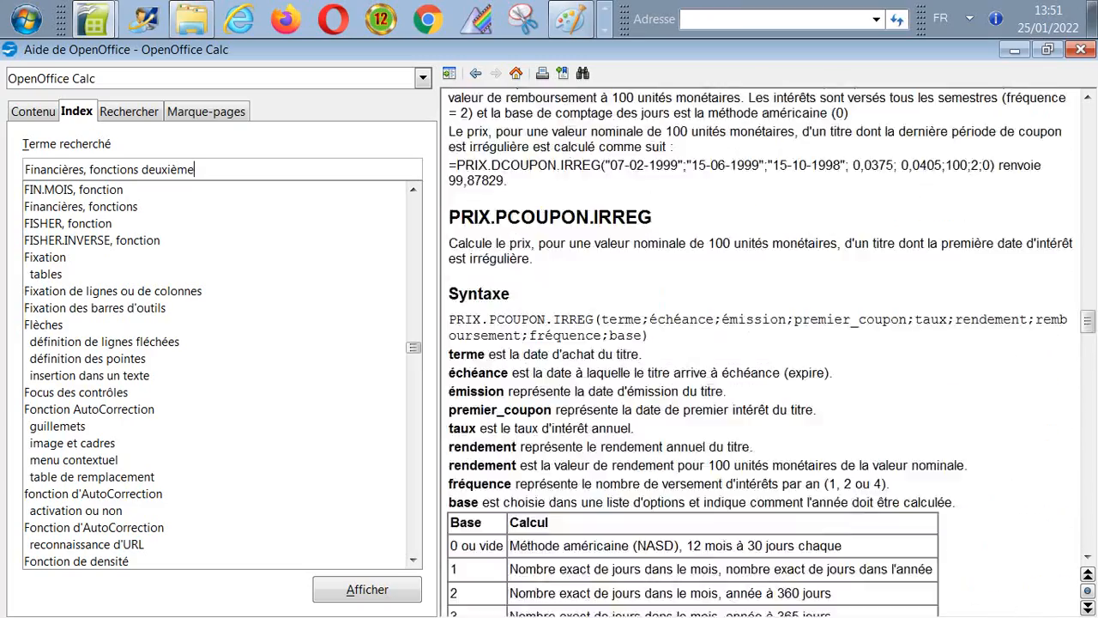
scroll(759, 343, "up", 15)
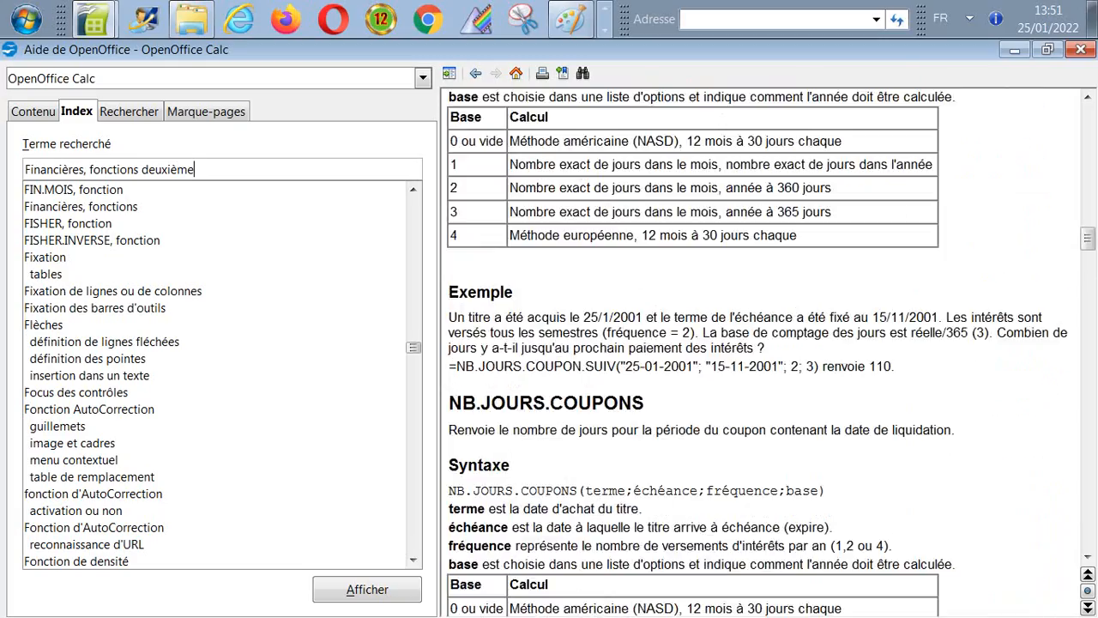
scroll(759, 343, "up", 15)
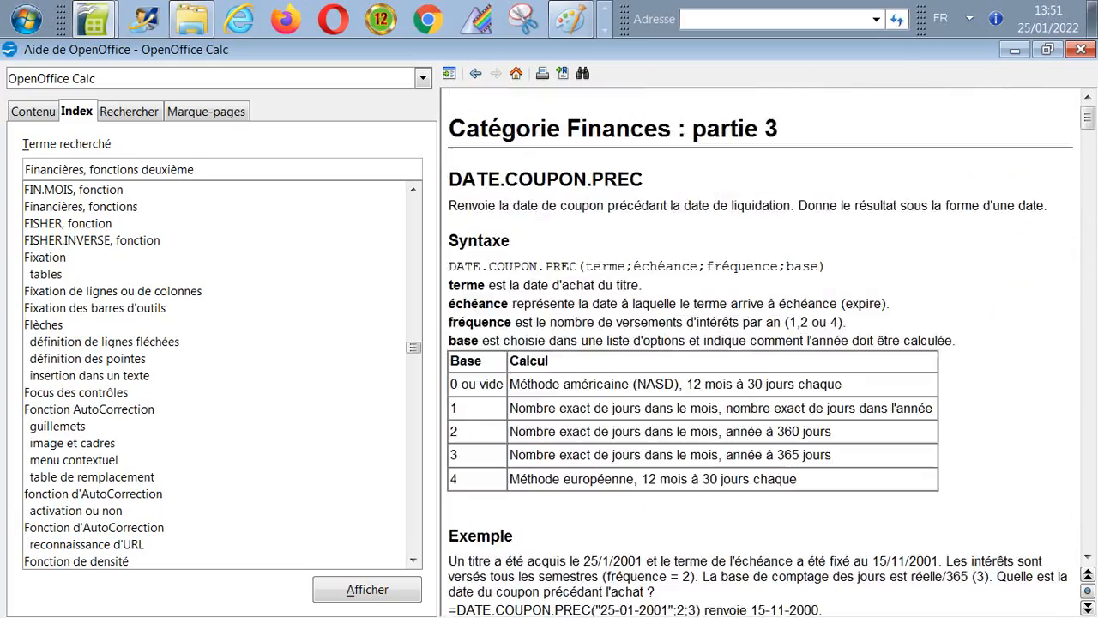
scroll(759, 343, "down", 5)
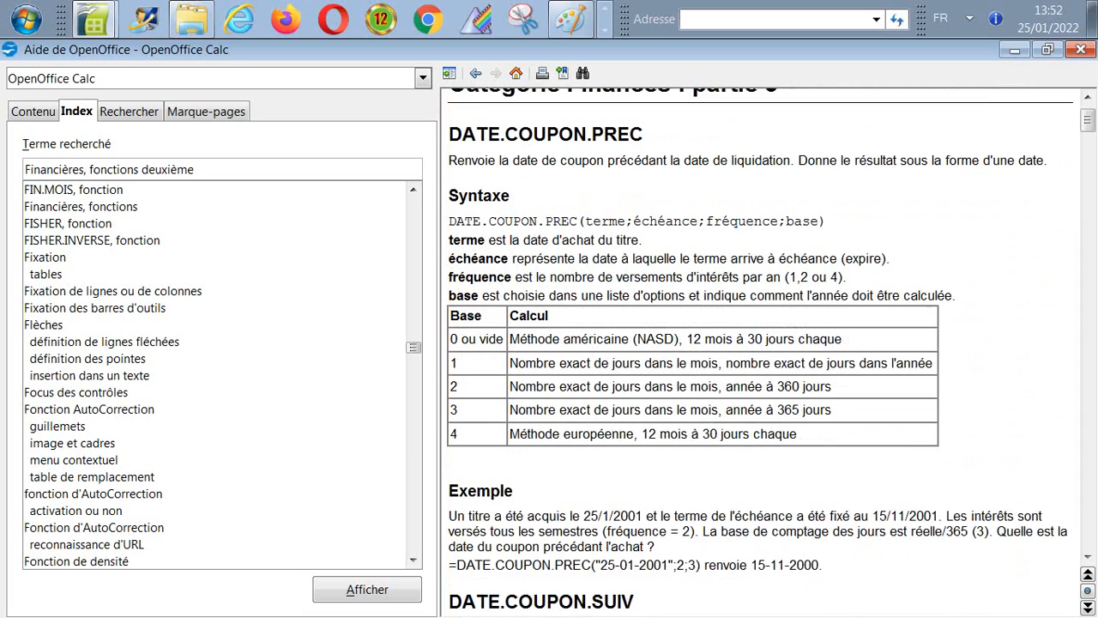
scroll(759, 343, "up", 2)
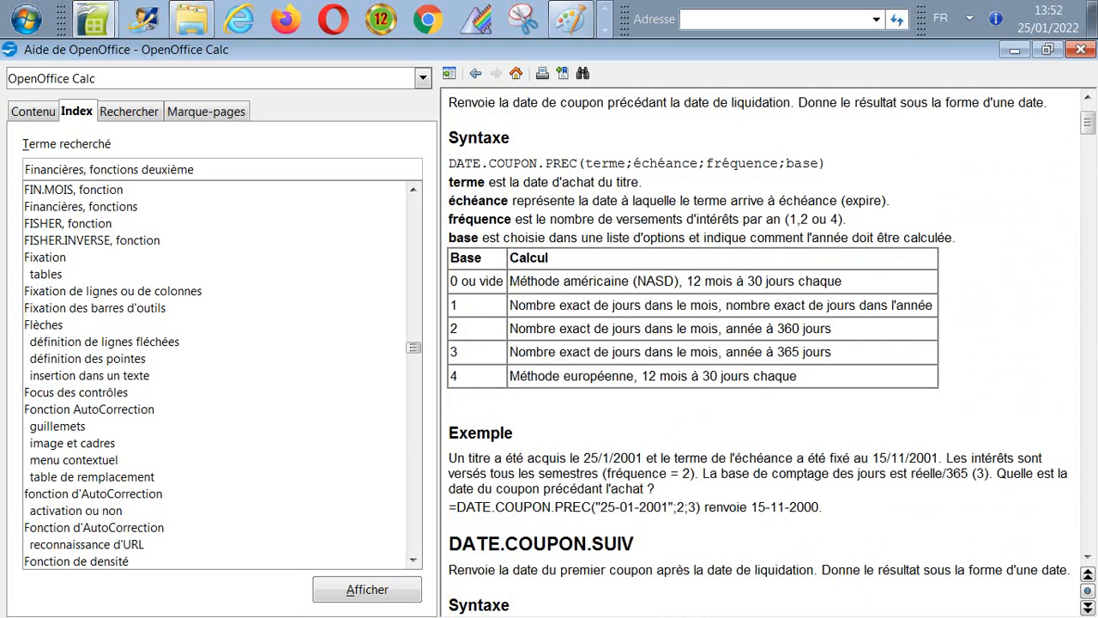
Skim the third financial functions page again from DATE.COUPON.PREC past NB.COUPONS to the links after VDB.
key("Return")
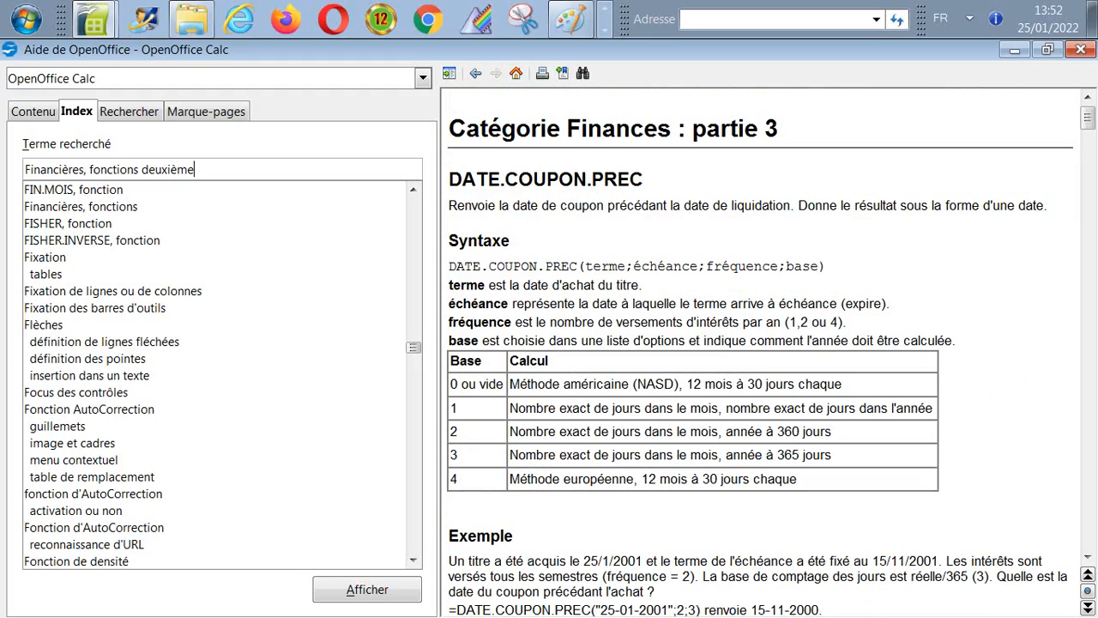
scroll(771, 352, "down", 20)
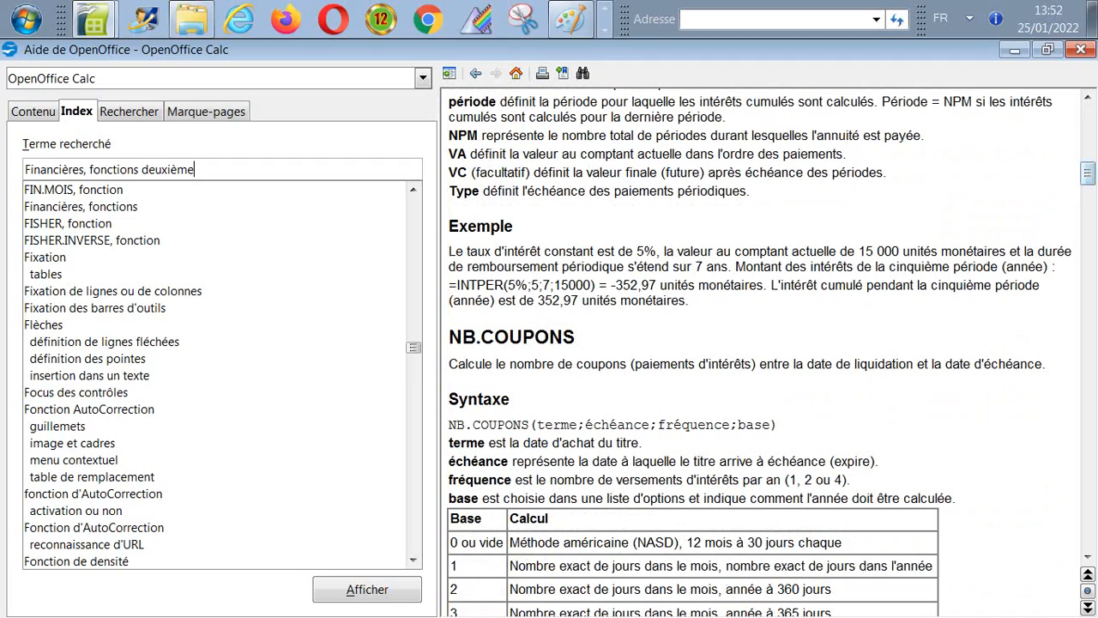
left_click_drag(1087, 174, 1087, 535)
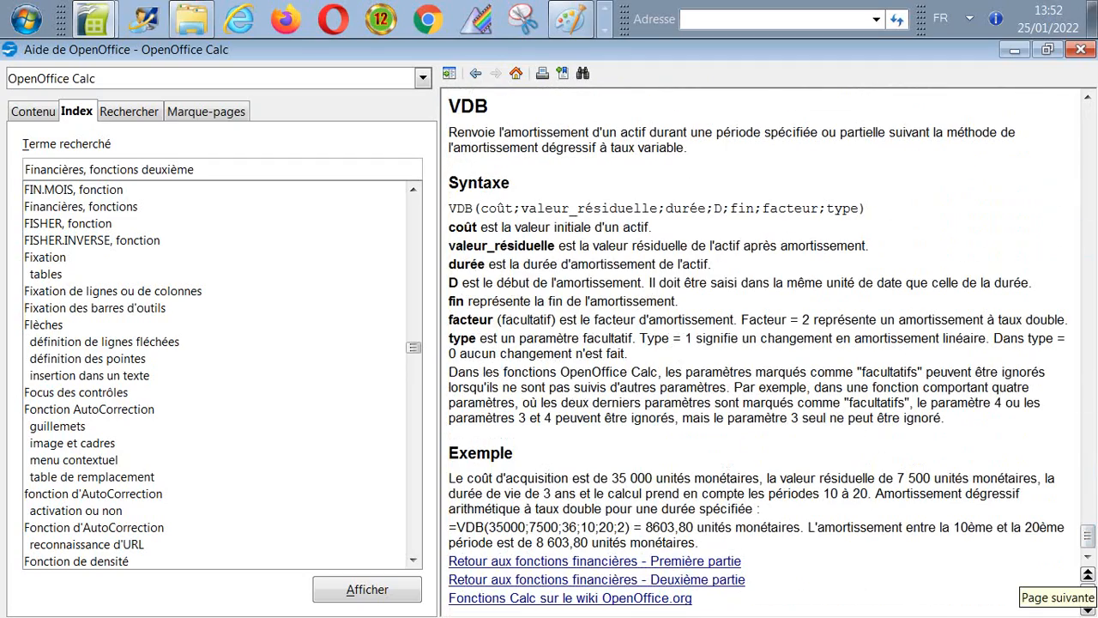
Return to "Fonctions financières - Première partie" and skim its entries from AMORDEGRC past DUREE_ADD, INTERET.ACC.MAT and TAUX.ESCOMPTE to the TRI example.
left_click(595, 560)
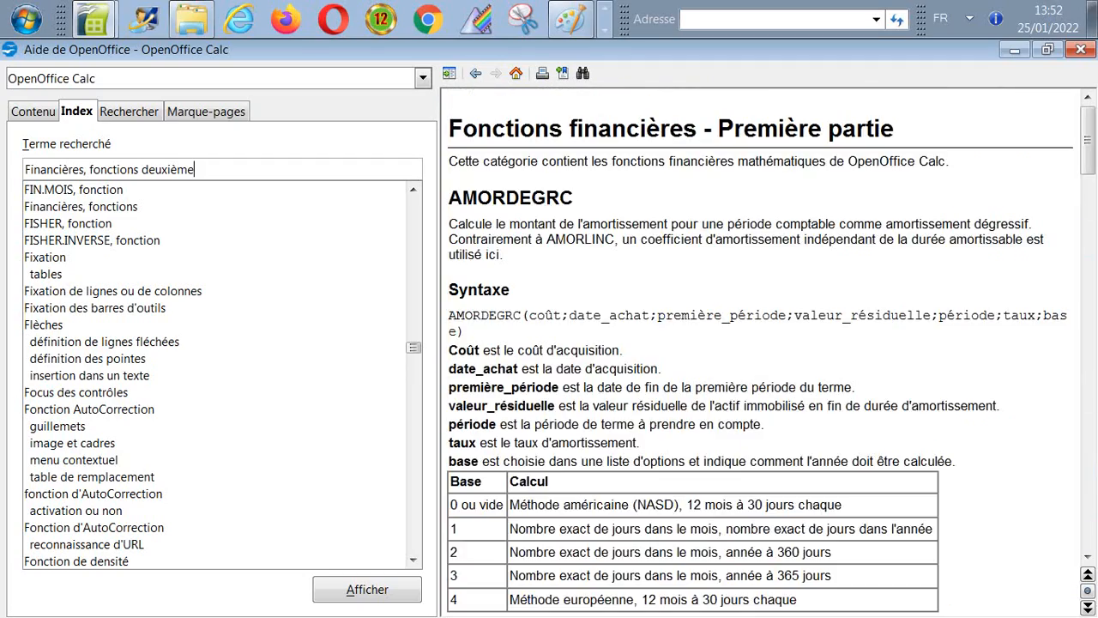
scroll(755, 343, "down", 15)
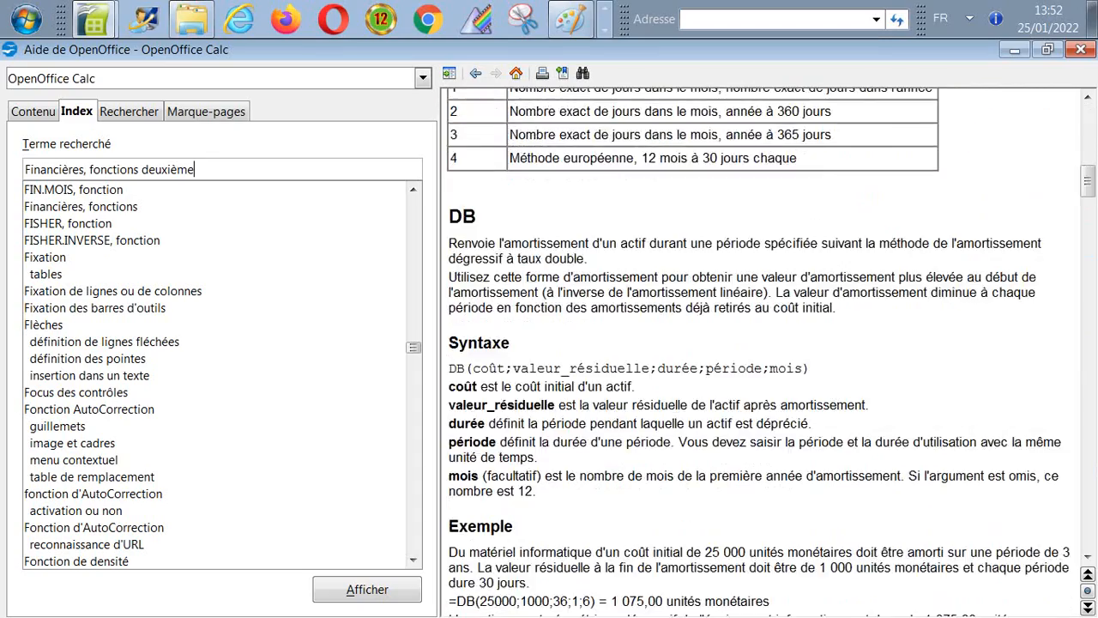
scroll(755, 344, "down", 20)
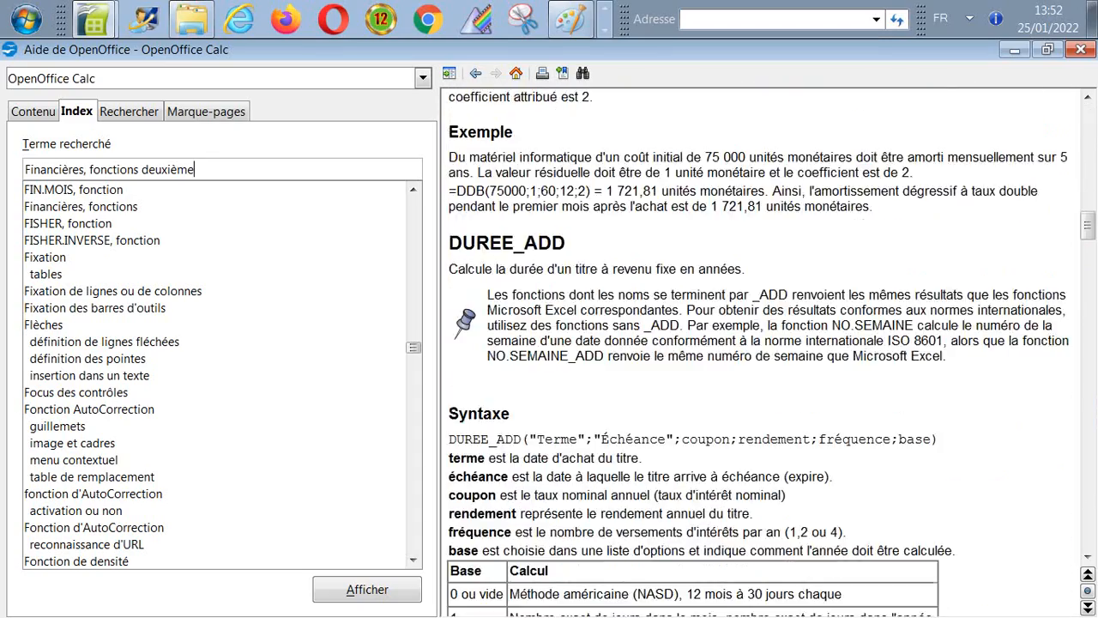
scroll(755, 343, "down", 3)
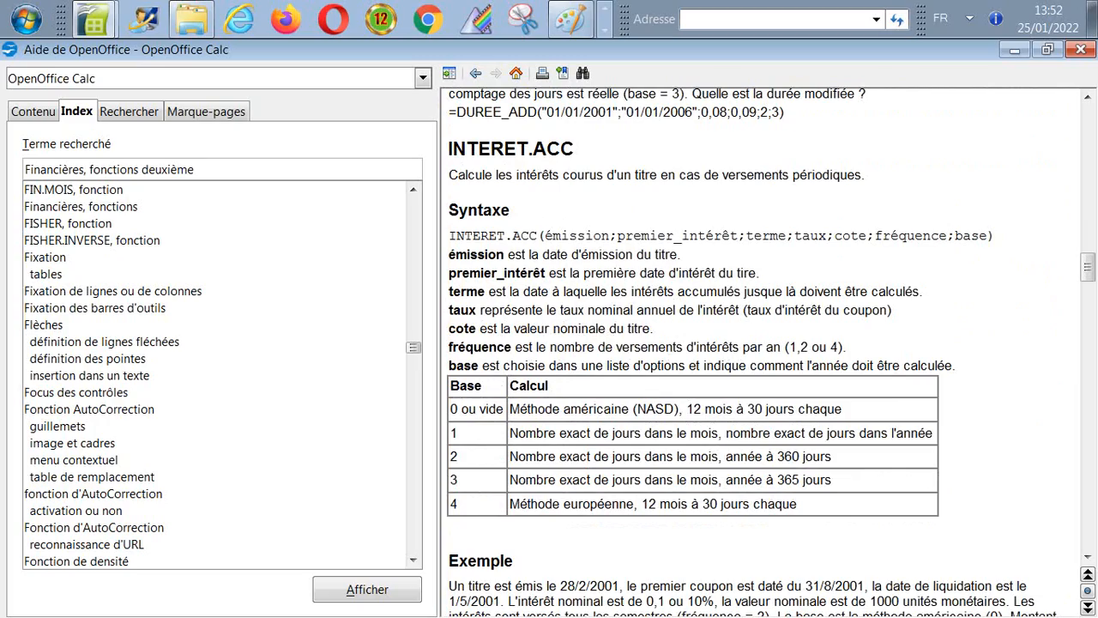
scroll(754, 343, "down", 12)
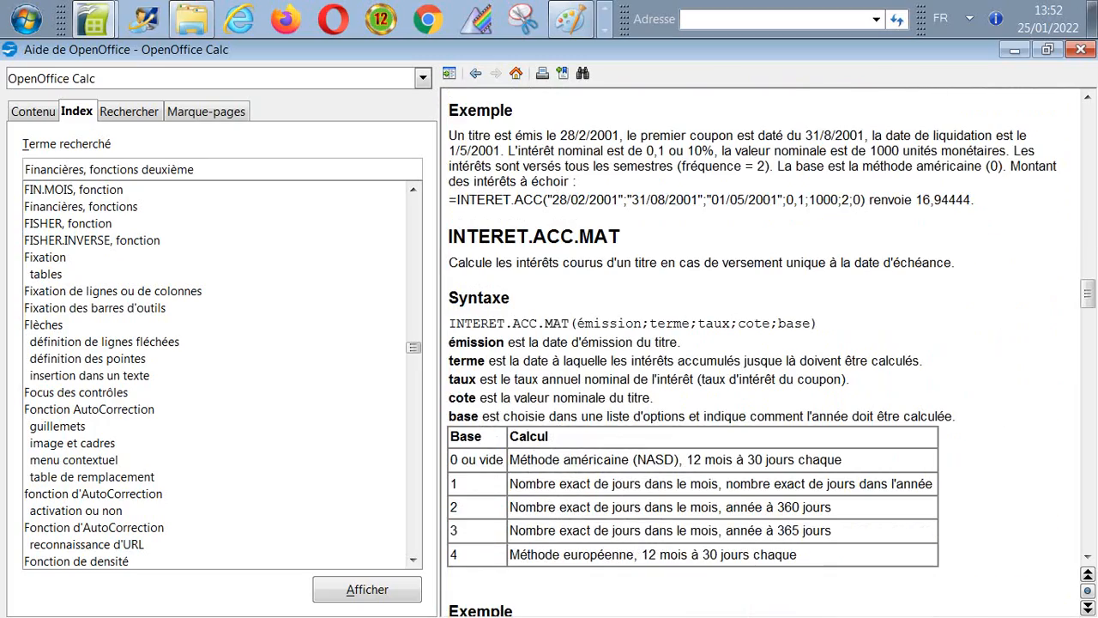
scroll(754, 343, "down", 20)
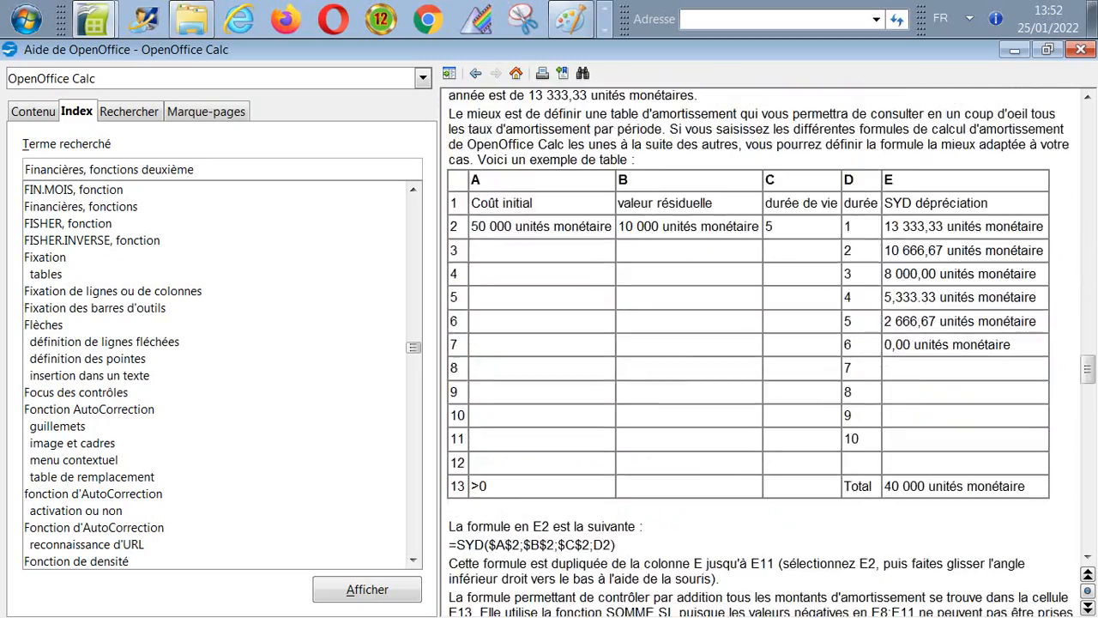
scroll(755, 343, "down", 15)
scroll(755, 352, "down", 9)
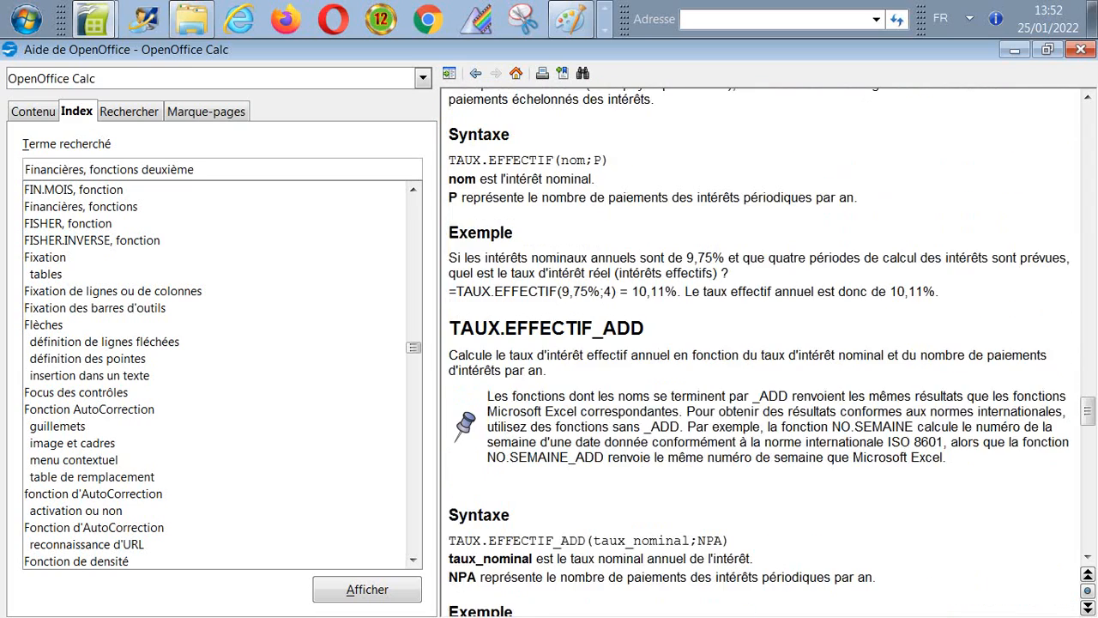
scroll(755, 352, "down", 6)
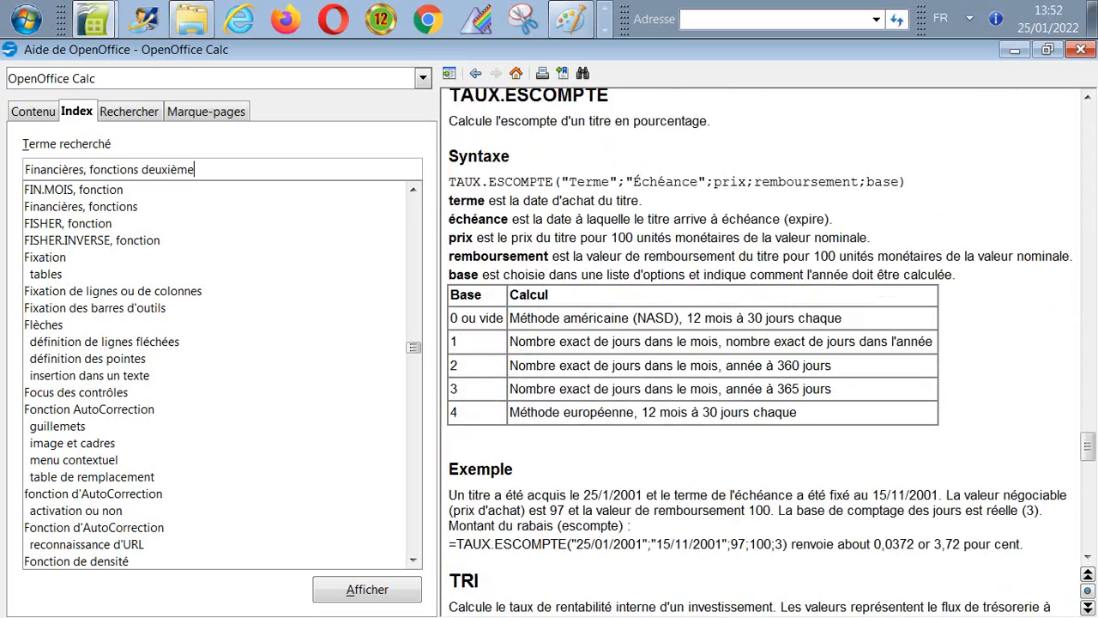
scroll(755, 351, "down", 6)
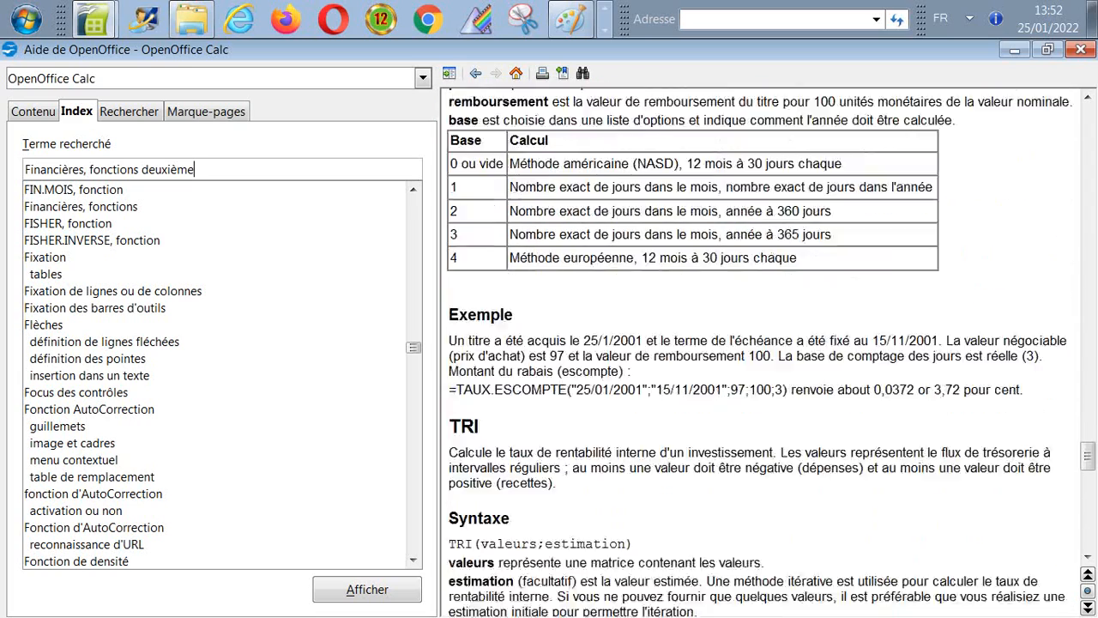
scroll(755, 352, "down", 1)
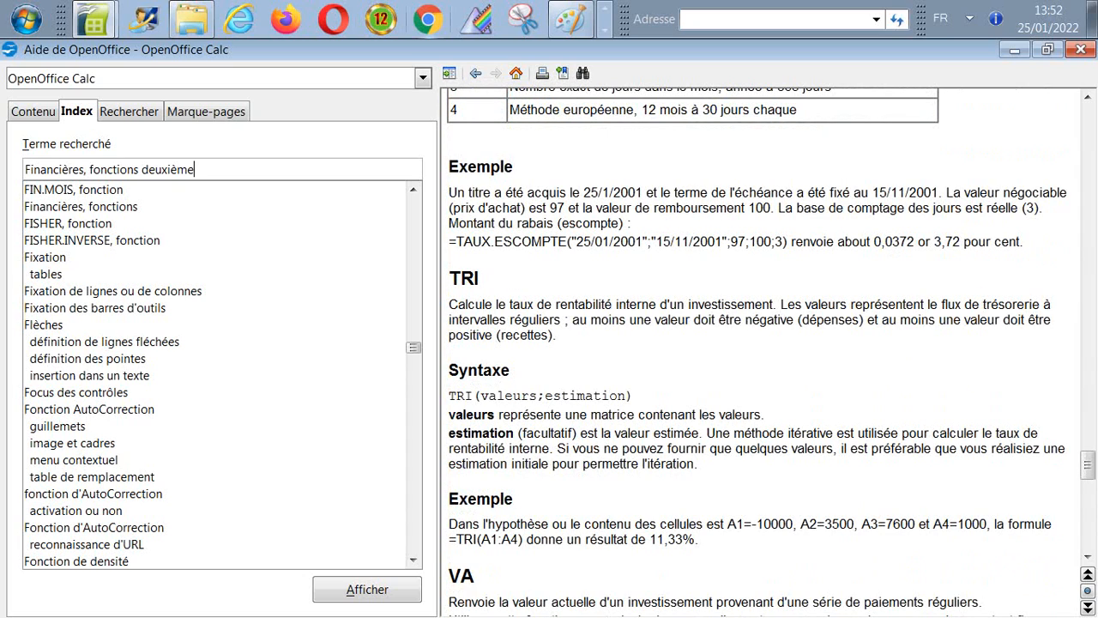